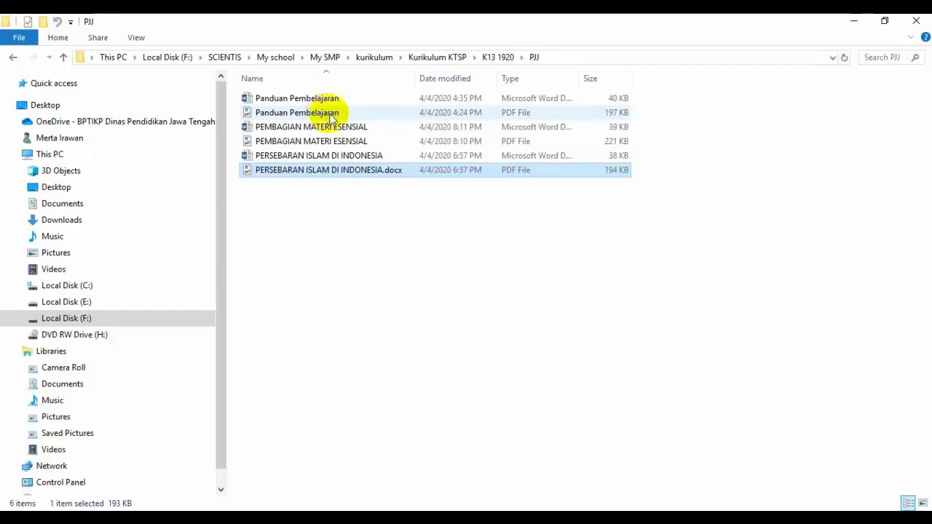
Read through the Panduan Pembelajaran PDF guide in Edge, then close it.
double_click(331, 117)
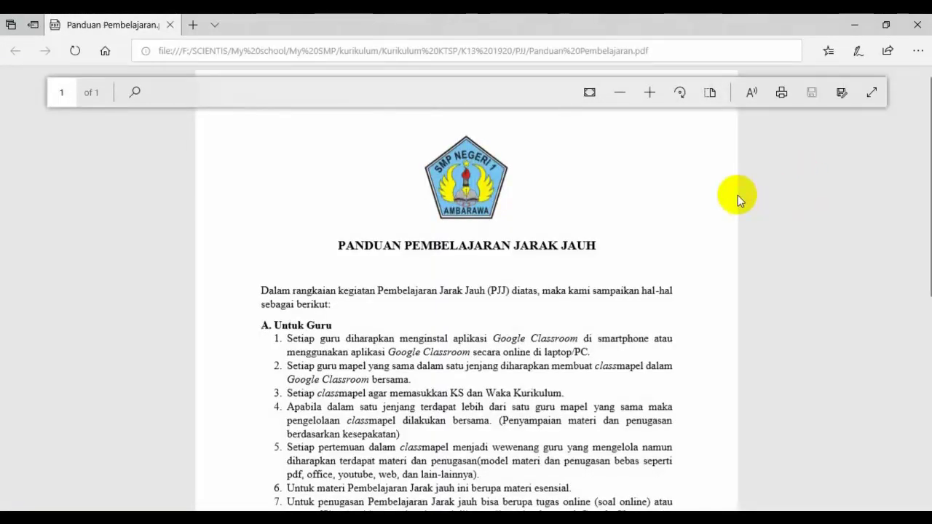
scroll(737, 195, "down", 1)
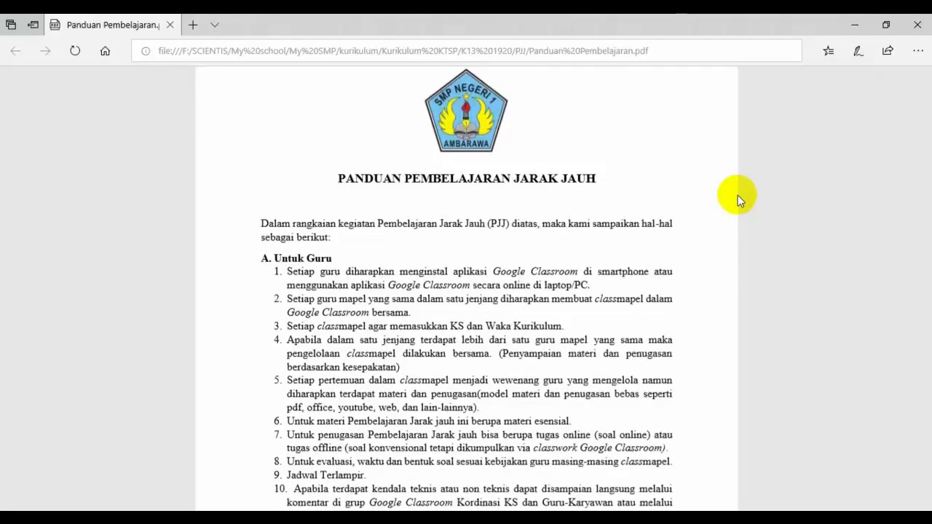
scroll(738, 195, "down", 1)
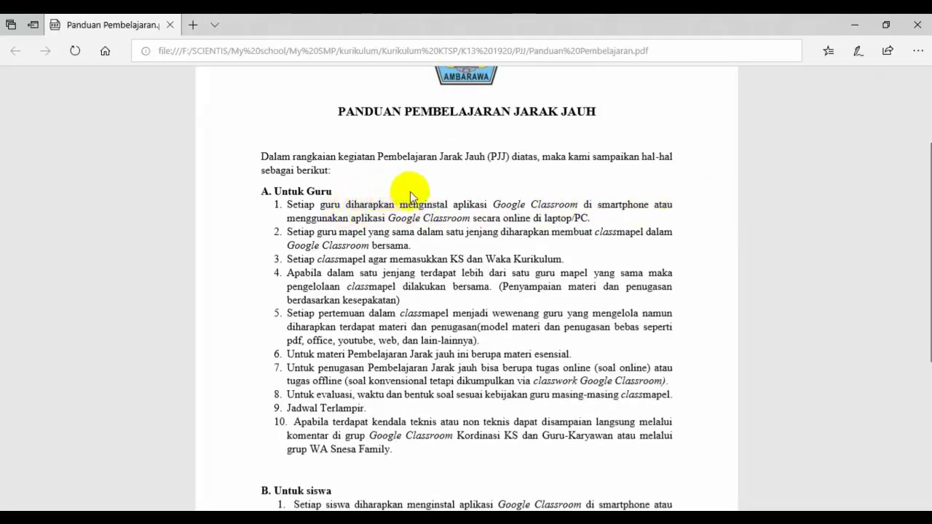
scroll(438, 328, "down", 3)
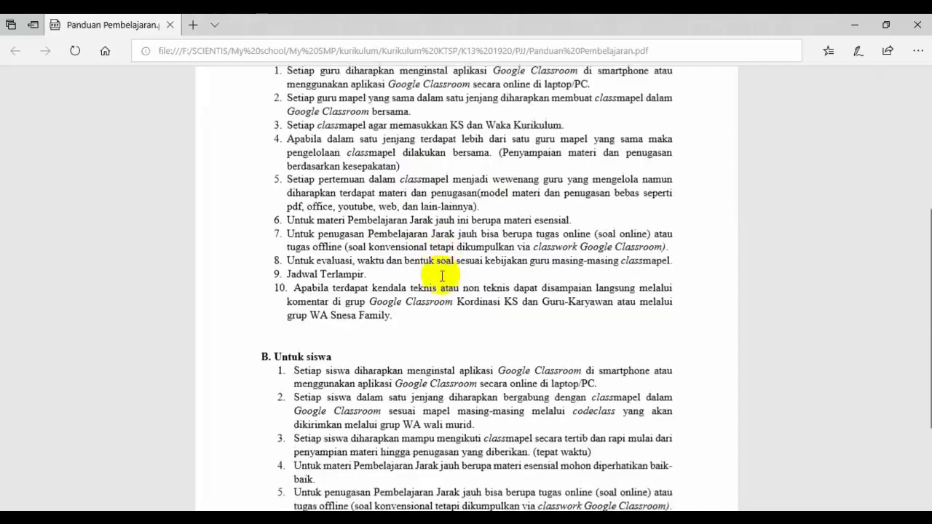
scroll(442, 276, "down", 1)
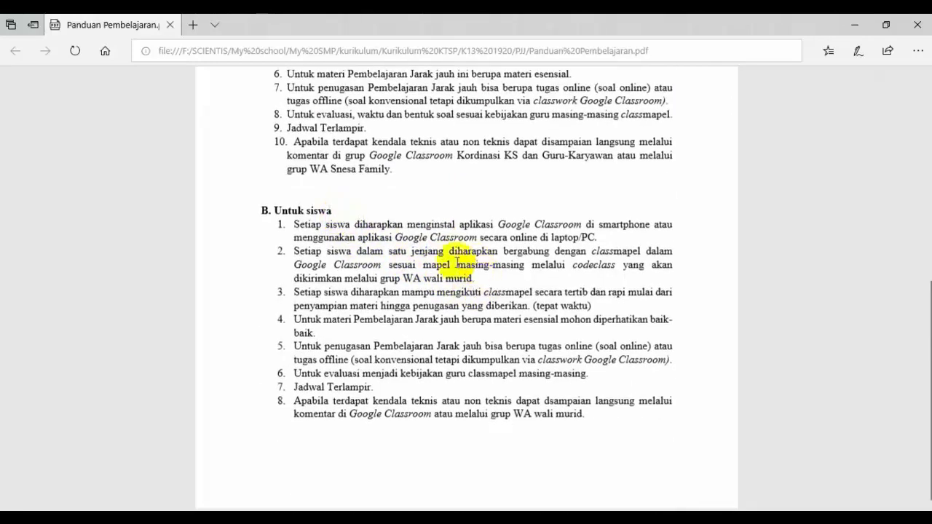
scroll(514, 319, "up", 4)
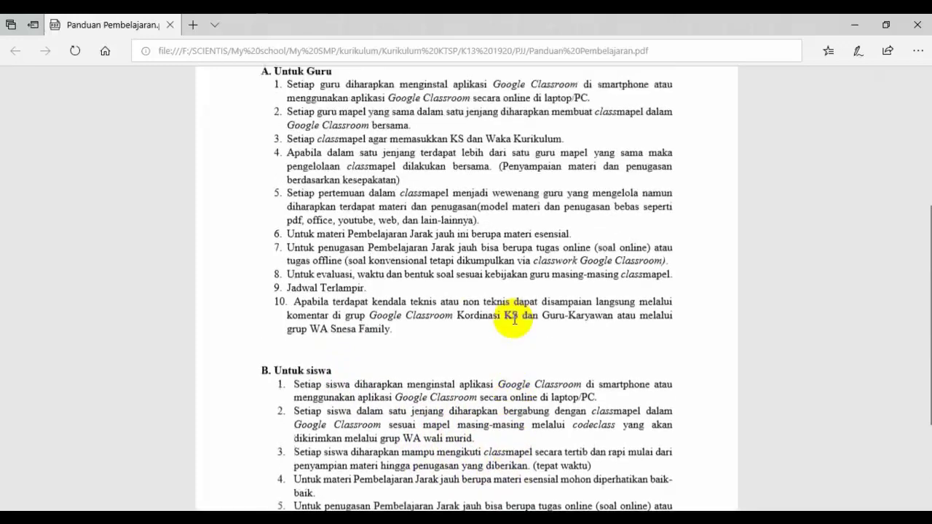
scroll(514, 319, "up", 2)
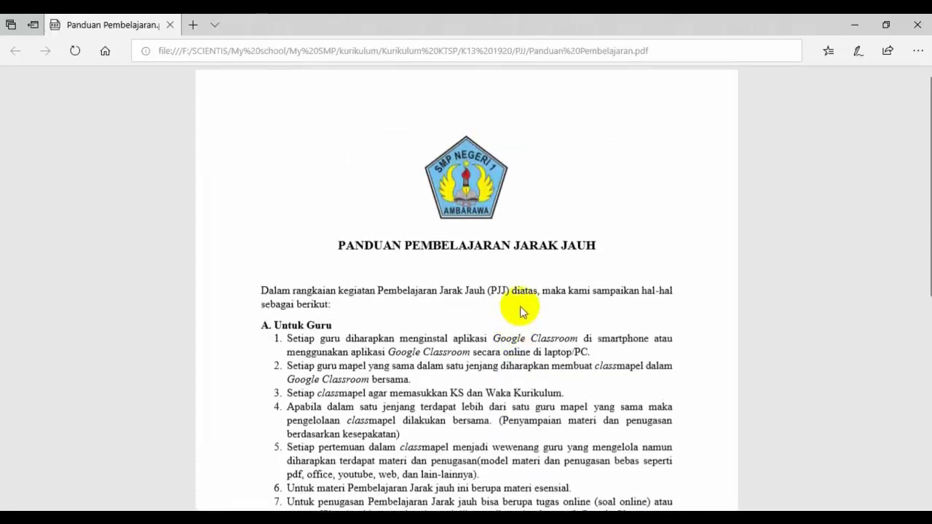
left_click(917, 25)
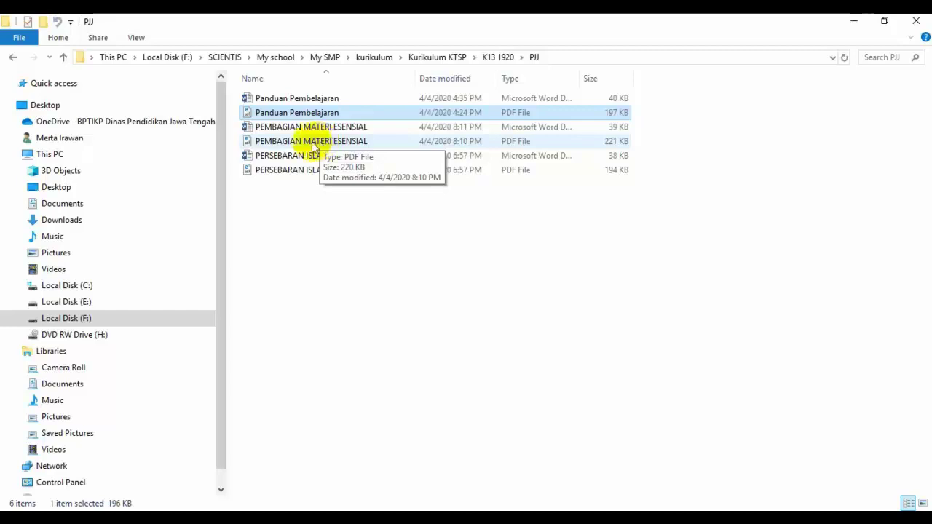
Open the PEMBAGIAN MATERI ESENSIAL PDF and scroll through its list of essential topics.
double_click(314, 146)
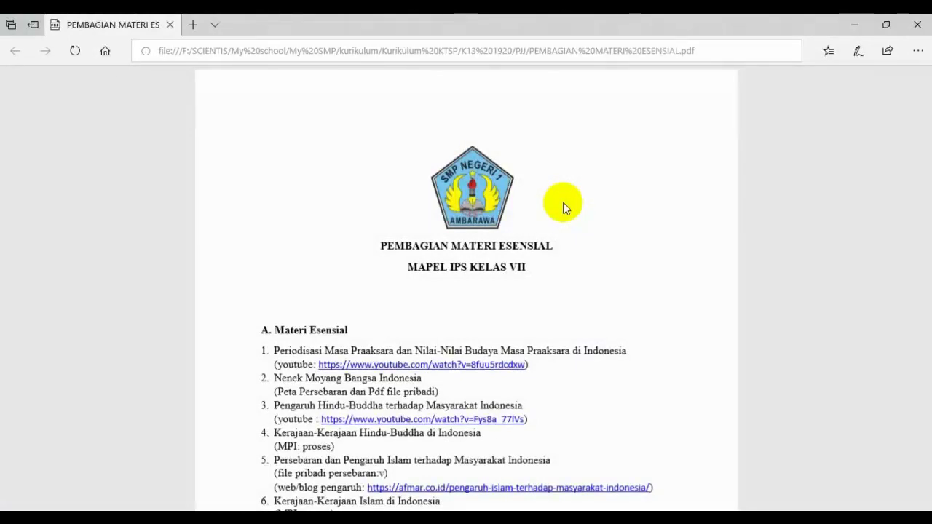
scroll(563, 208, "down", 1)
scroll(563, 207, "down", 1)
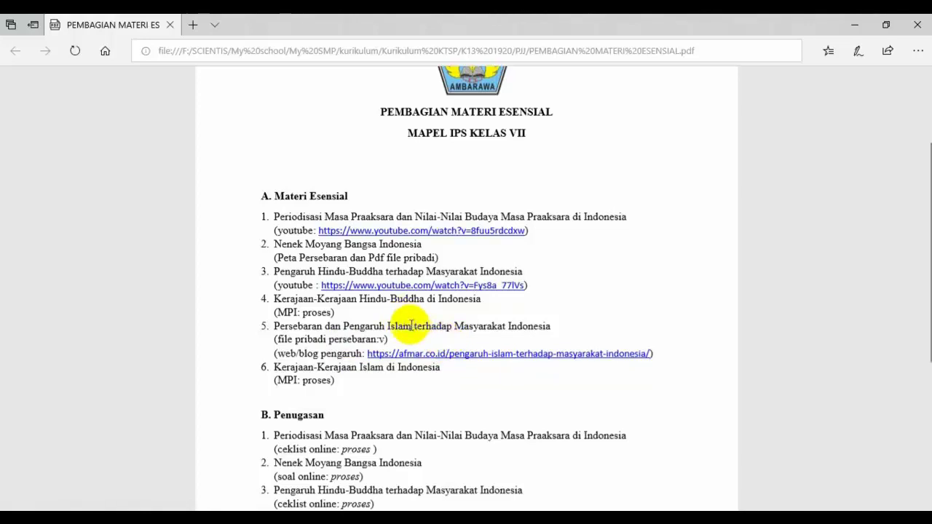
Review sections B and C of the essential-material PDF, then close Edge.
scroll(411, 326, "down", 5)
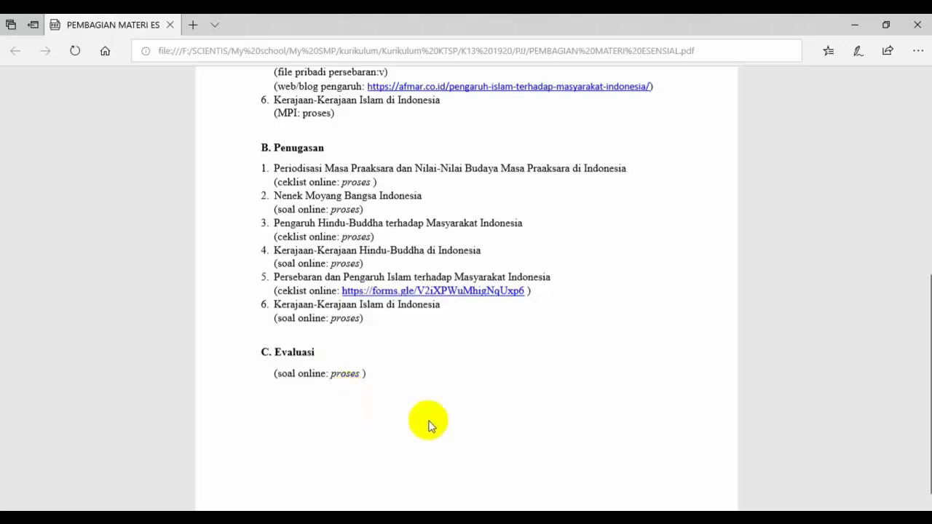
scroll(558, 353, "up", 5)
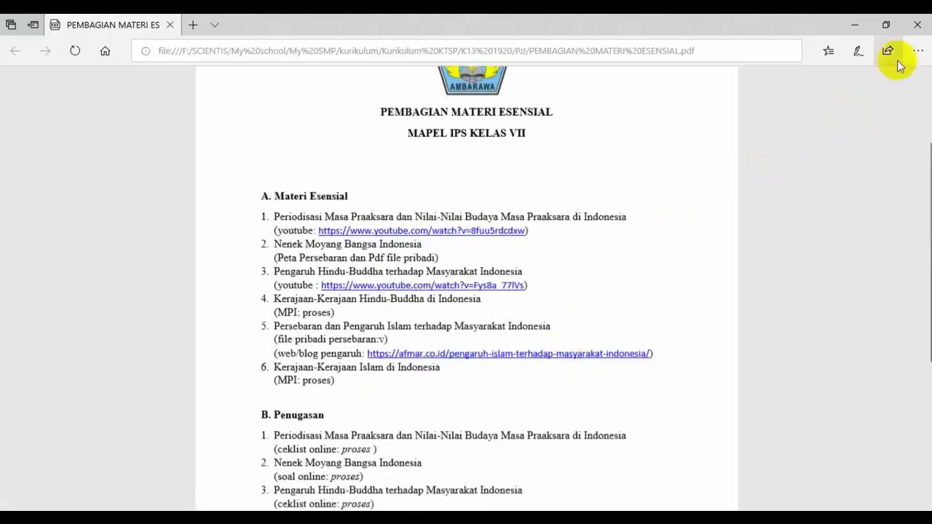
left_click(916, 25)
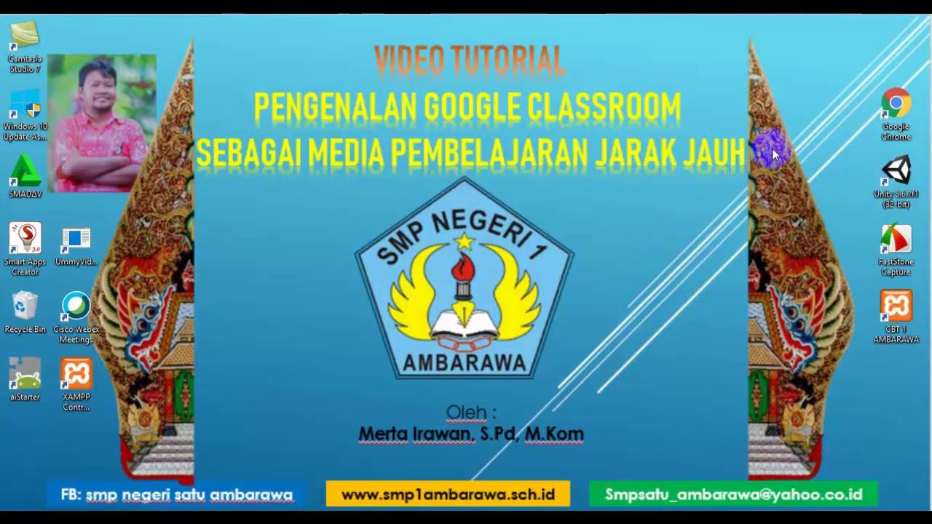
Launch Google Chrome from its desktop shortcut.
double_click(897, 108)
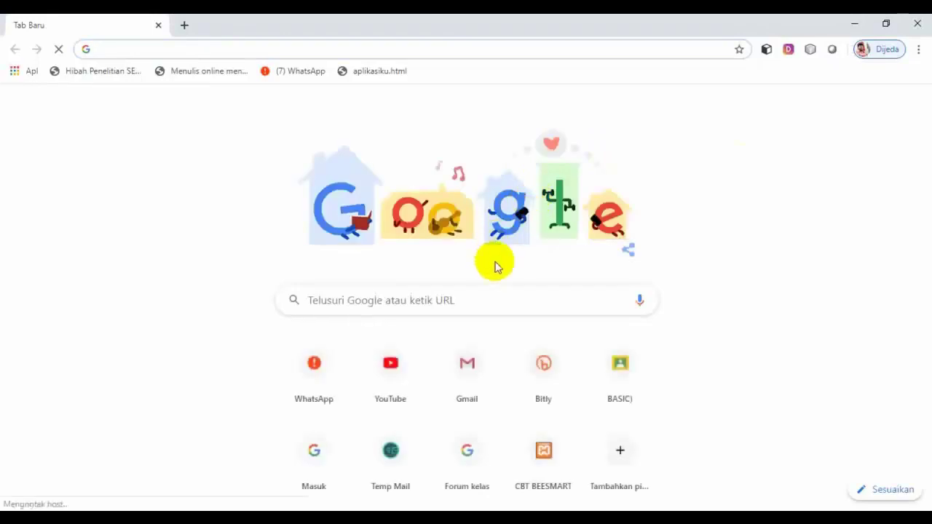
Search 'google classroom', retry the failed DNS error page, then start a fresh tab.
left_click(424, 305)
type("google ")
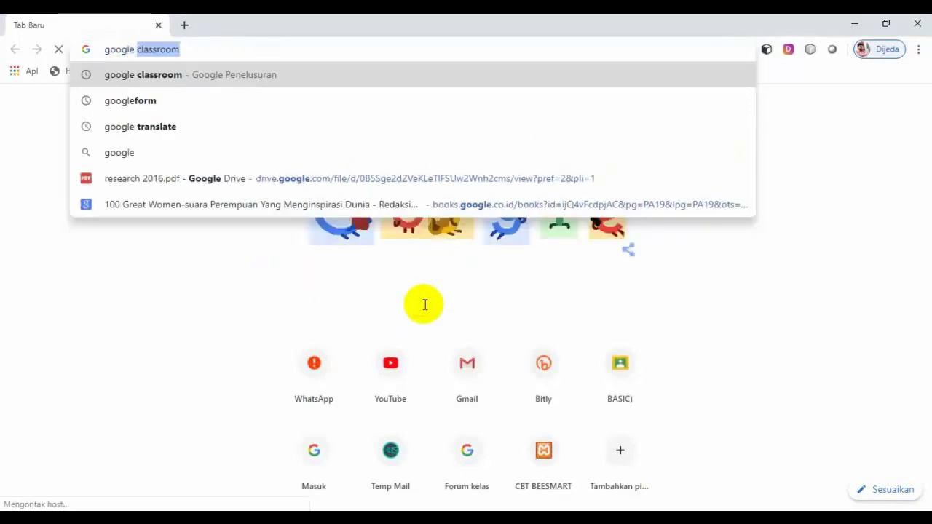
type("classr")
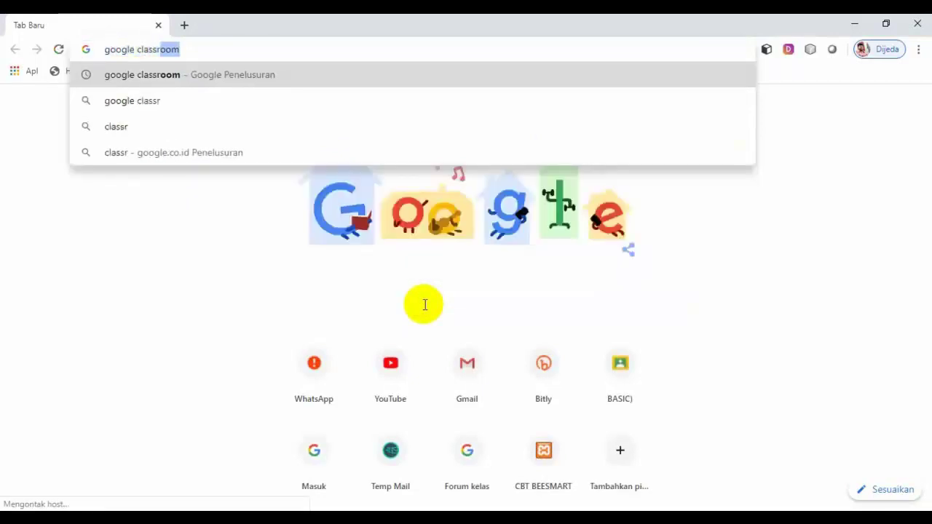
type("oom")
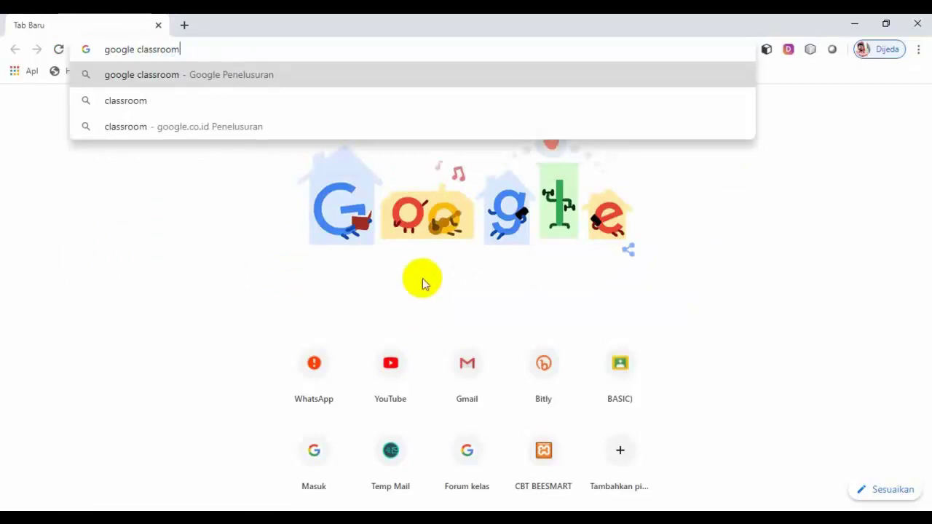
key("Return")
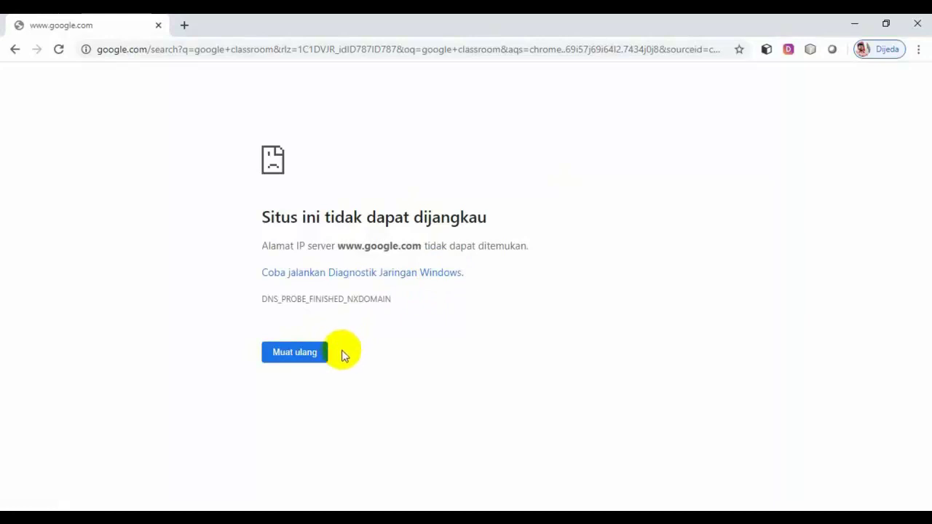
left_click(303, 358)
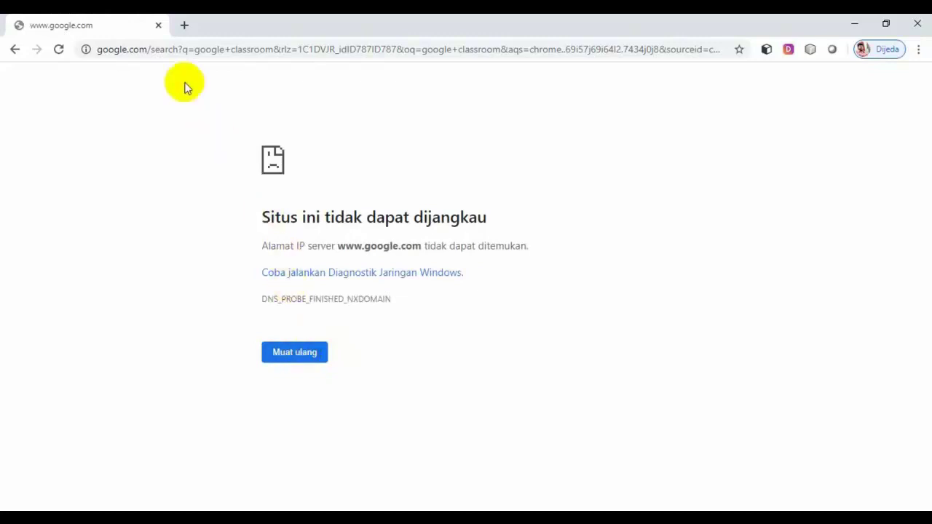
left_click(185, 26)
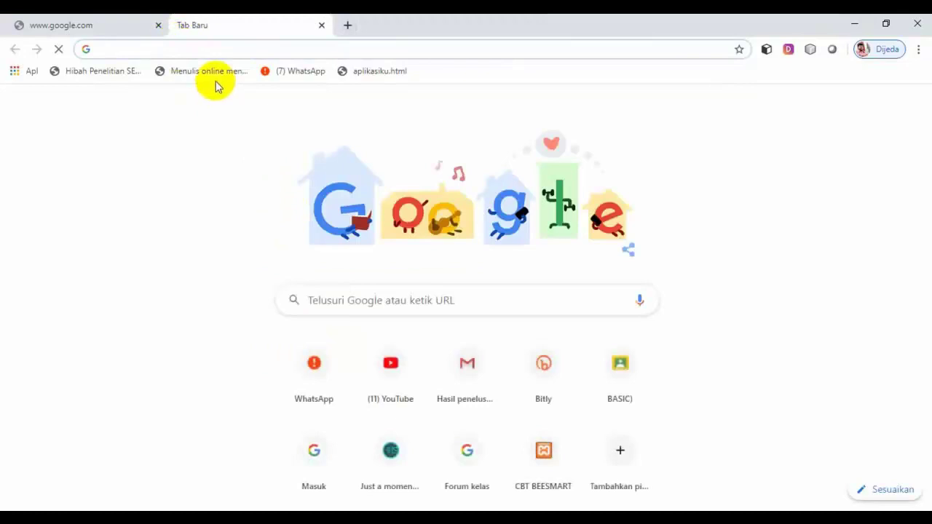
Pick the google classroom suggestion after typing 'goo' and open the Google Classroom result.
type("goo")
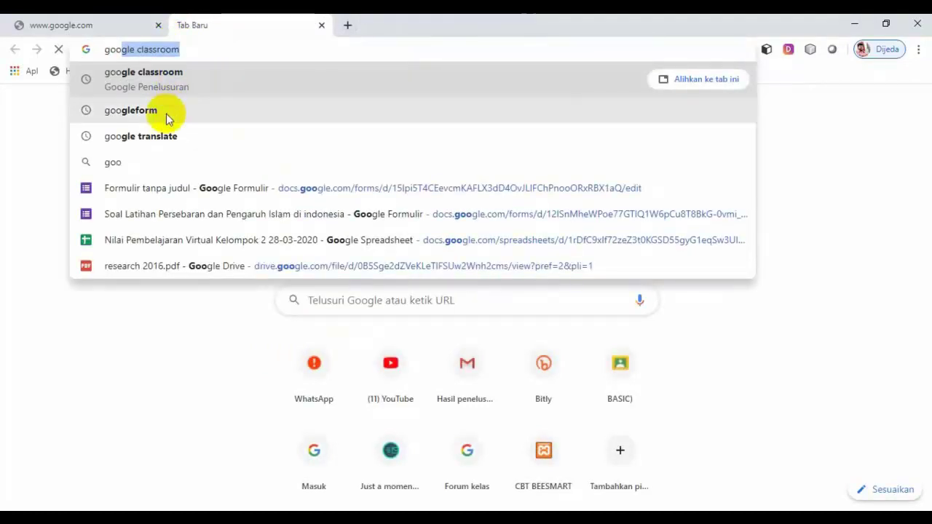
left_click(182, 78)
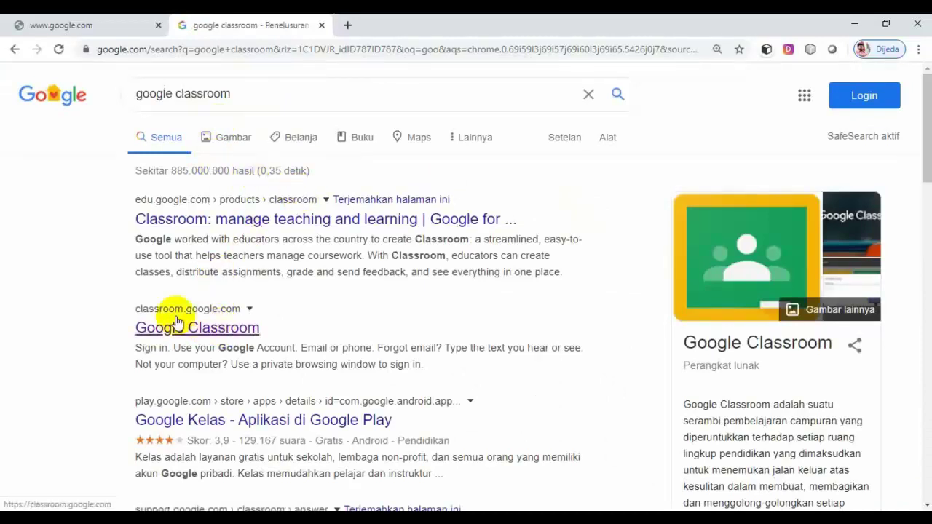
left_click(212, 332)
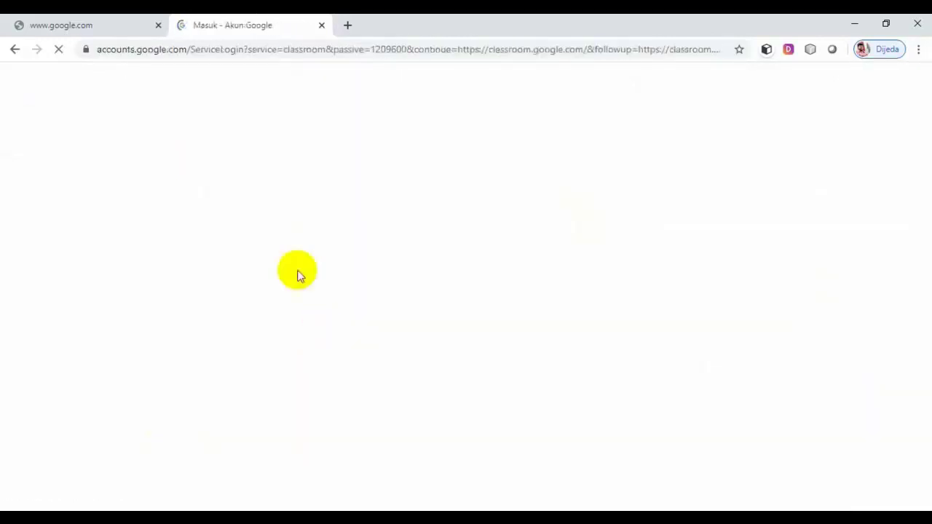
Close the failed google.com tab and sign in with the first saved teacher account's password.
left_click(157, 25)
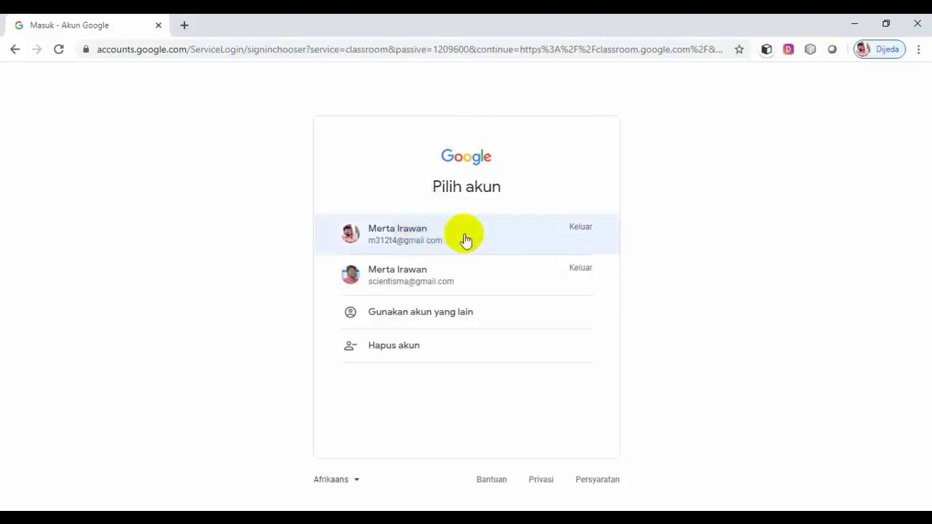
left_click(436, 240)
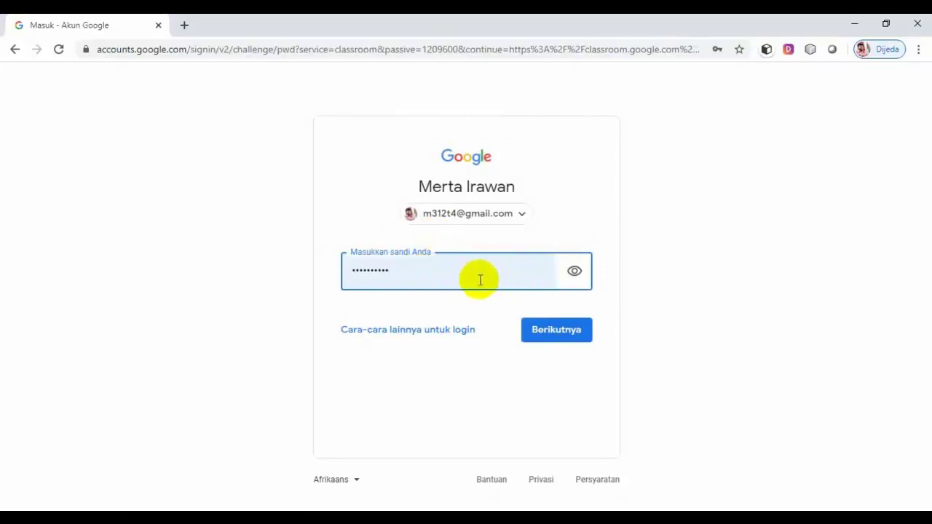
left_click(552, 329)
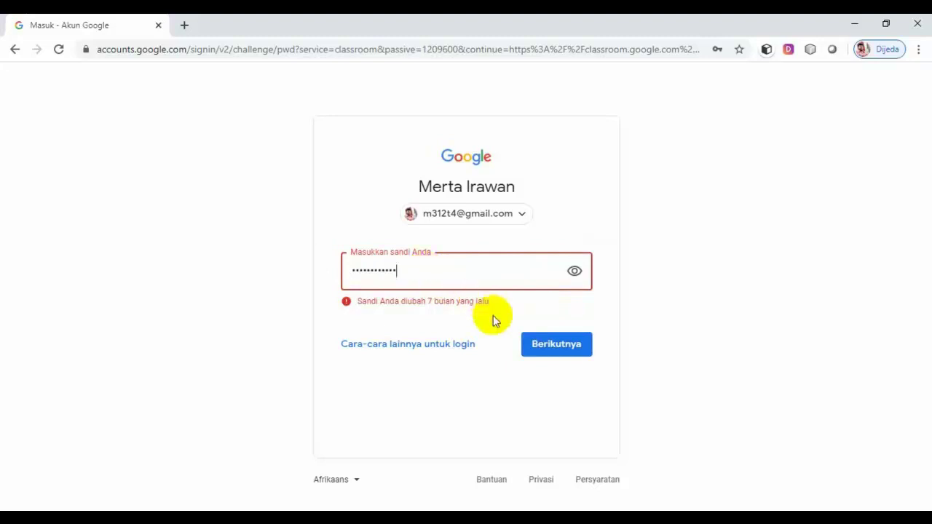
left_click(540, 349)
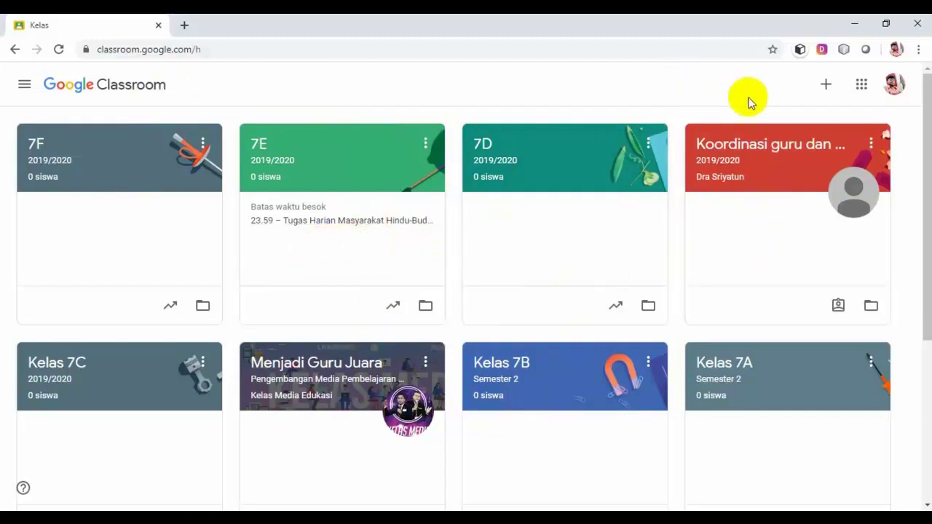
Show the Gabung ke kelas / Buat kelas options from the + button on Classroom home.
left_click(826, 85)
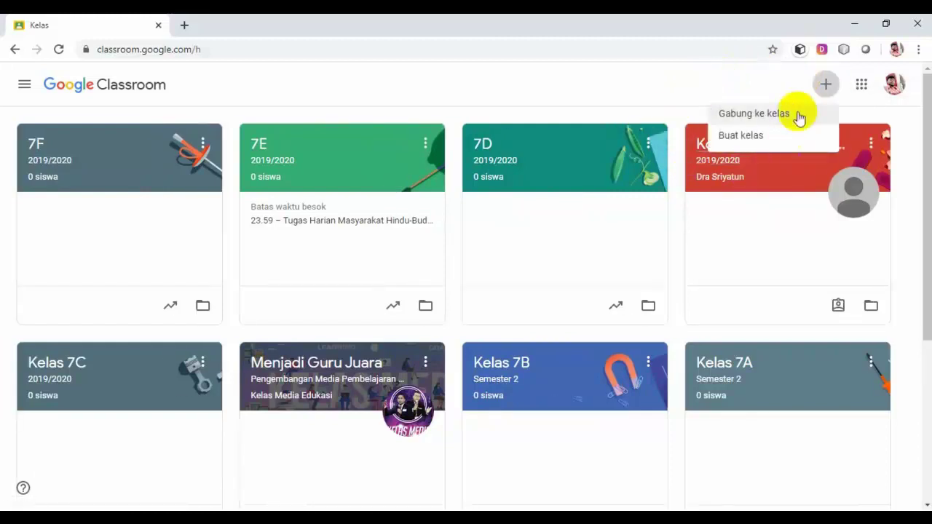
left_click(754, 145)
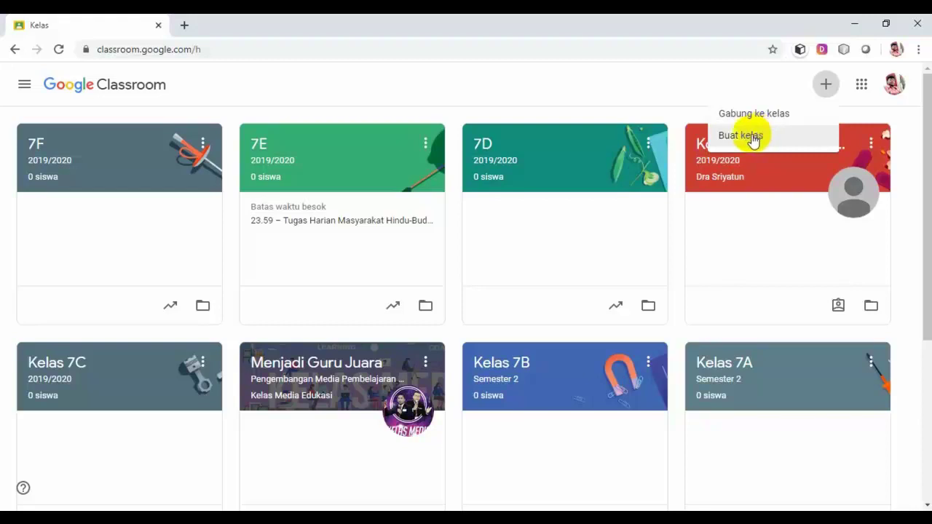
Choose Buat kelas, tick the school-use consent box, and continue with Lanjutkan.
left_click(757, 142)
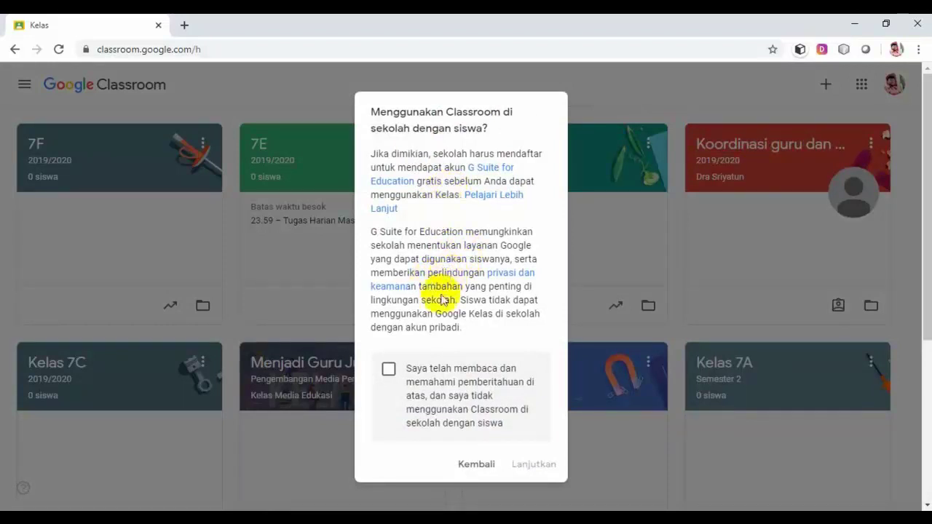
left_click(389, 370)
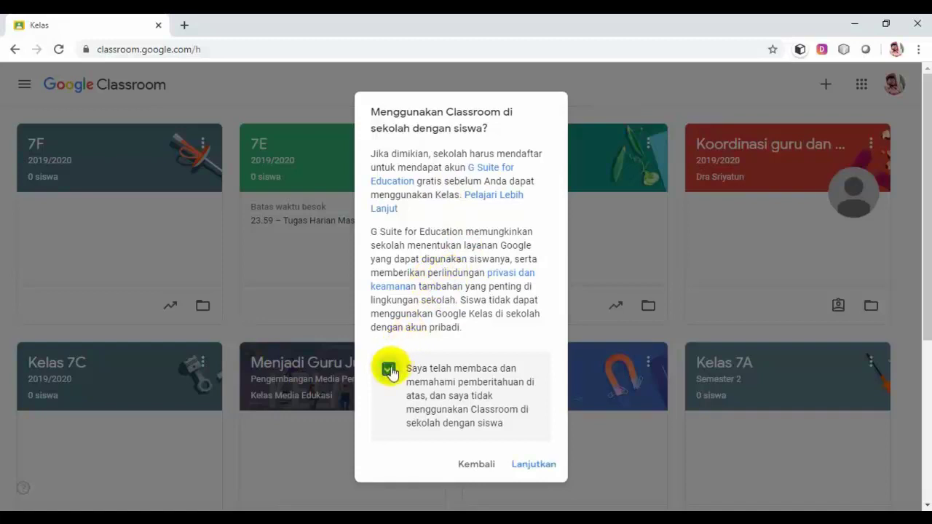
left_click(542, 466)
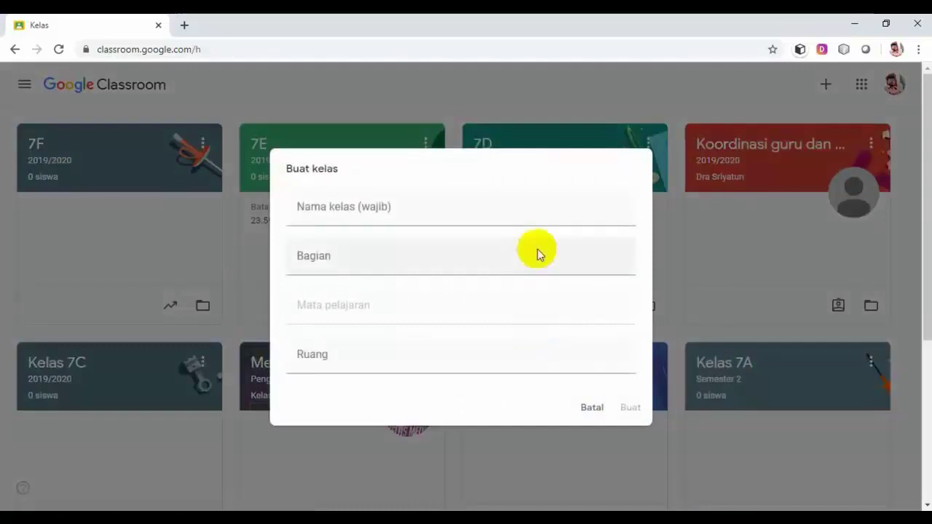
Create class 7G with section 2019/2020, subject IPS and room Semester 2.
left_click(542, 203)
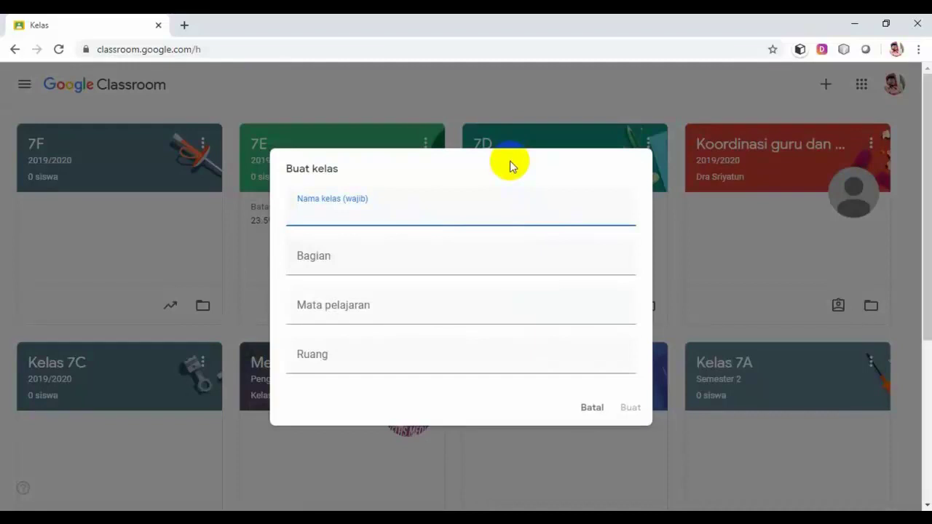
left_click(364, 217)
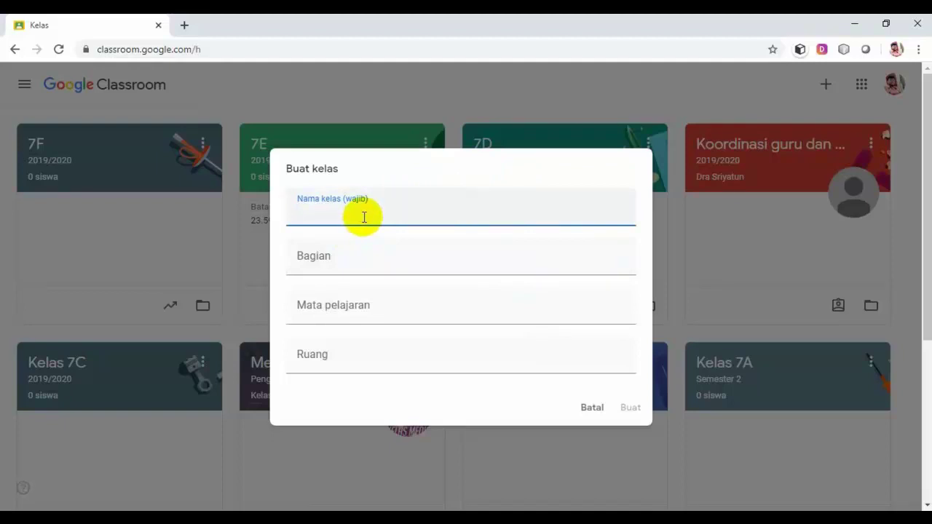
type("7G")
left_click(359, 265)
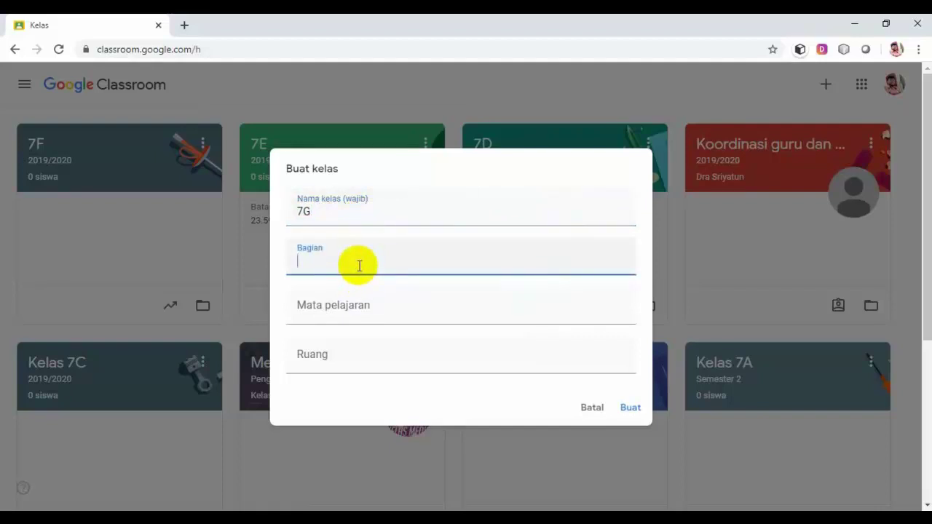
type("2019/2020")
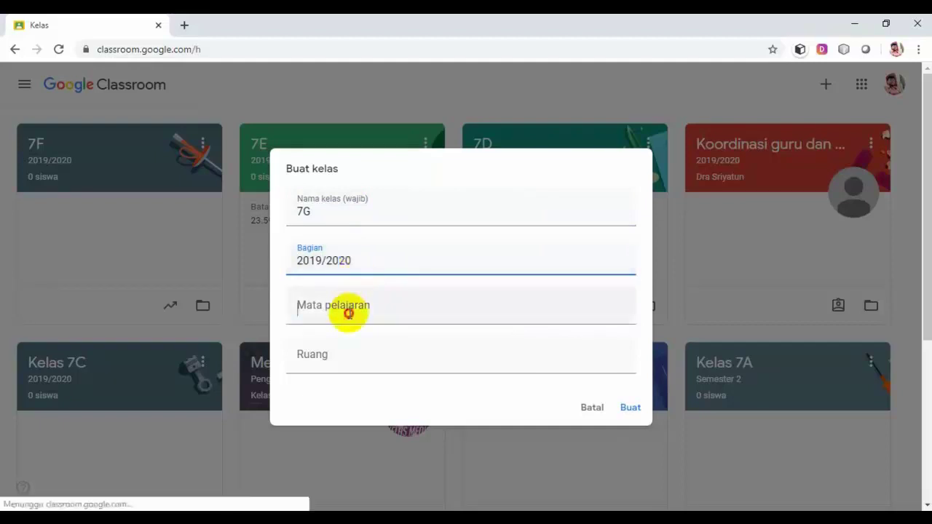
left_click(349, 313)
type("IPS")
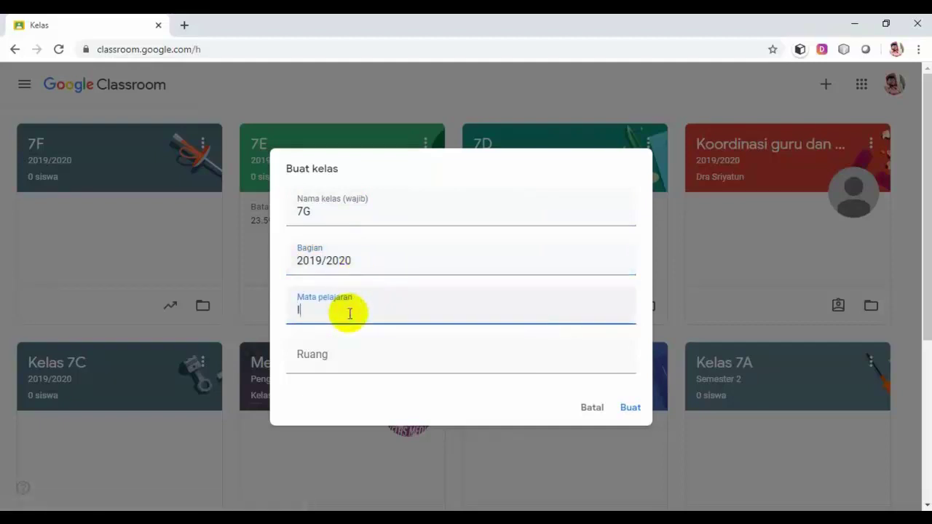
left_click(339, 369)
type("Se")
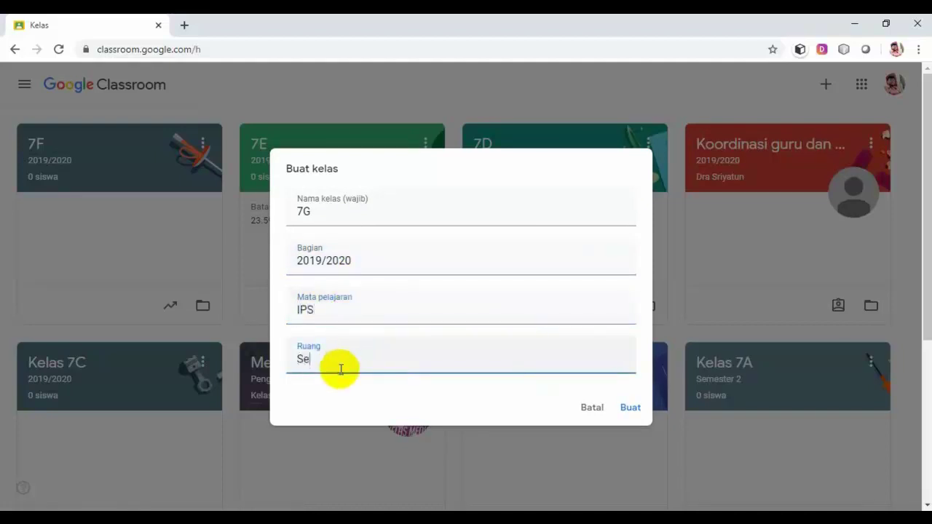
type("mester 2")
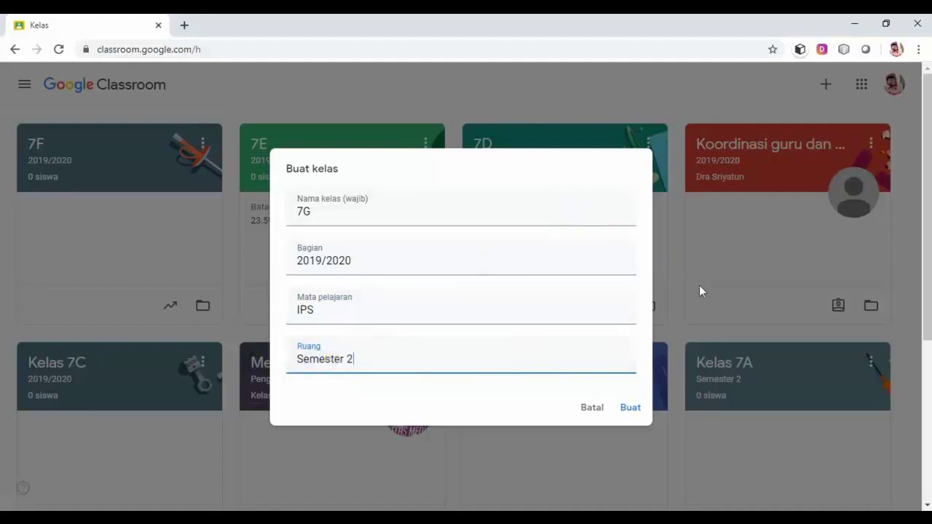
left_click(633, 408)
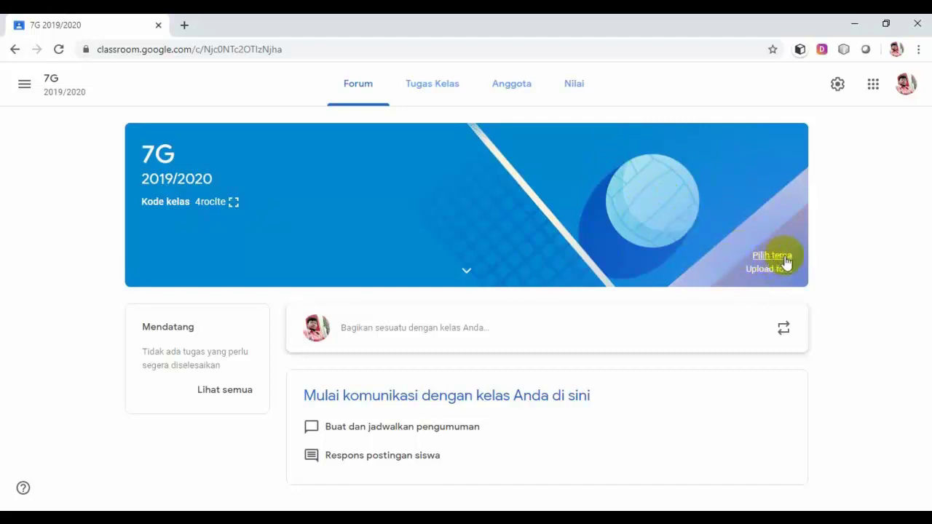
Apply the green globe theme from the Bahasa & Sejarah gallery to class 7G.
left_click(742, 208)
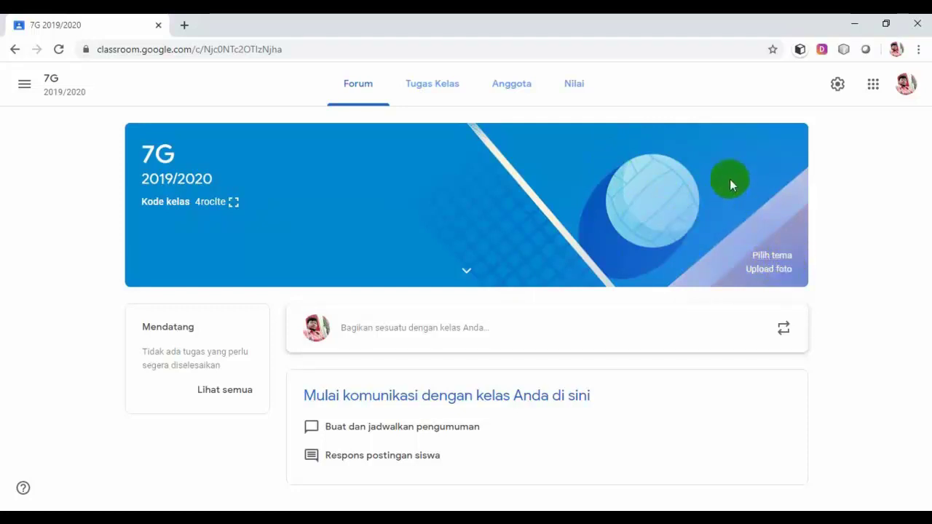
left_click(773, 256)
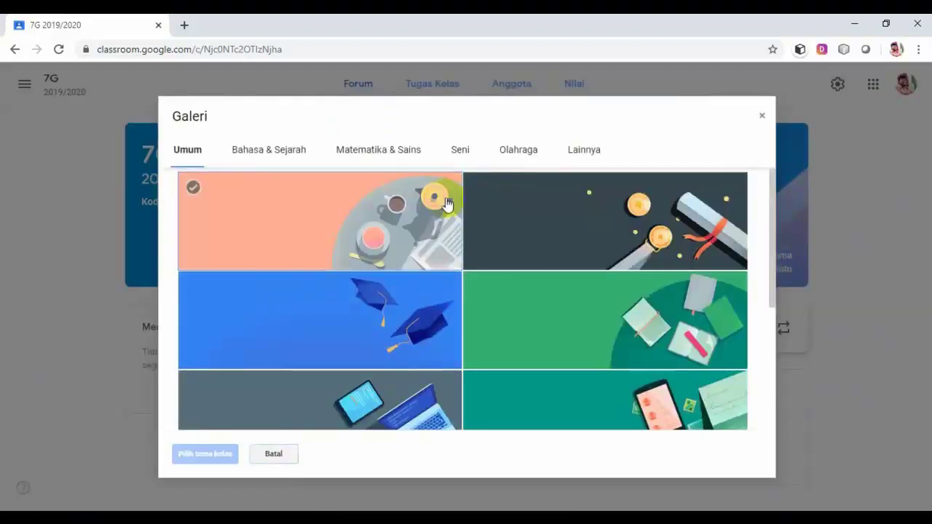
left_click(288, 159)
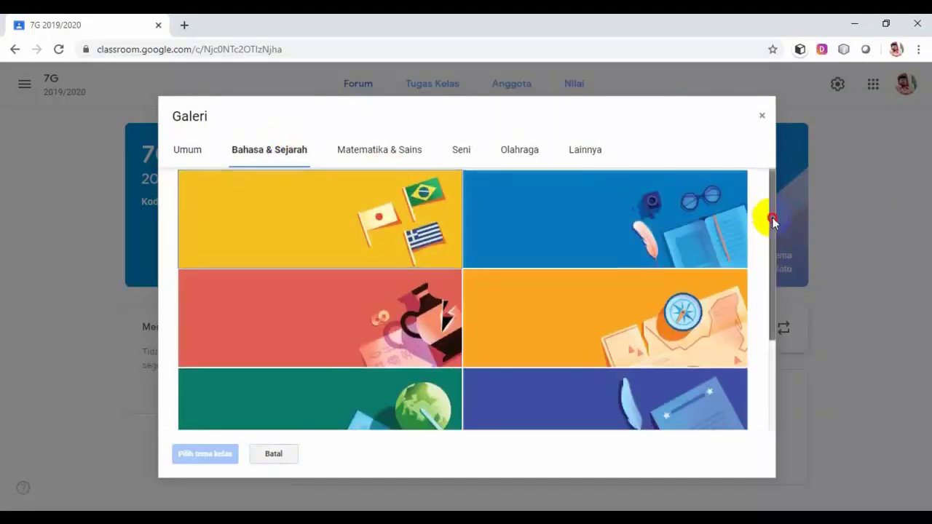
left_click_drag(769, 211, 764, 306)
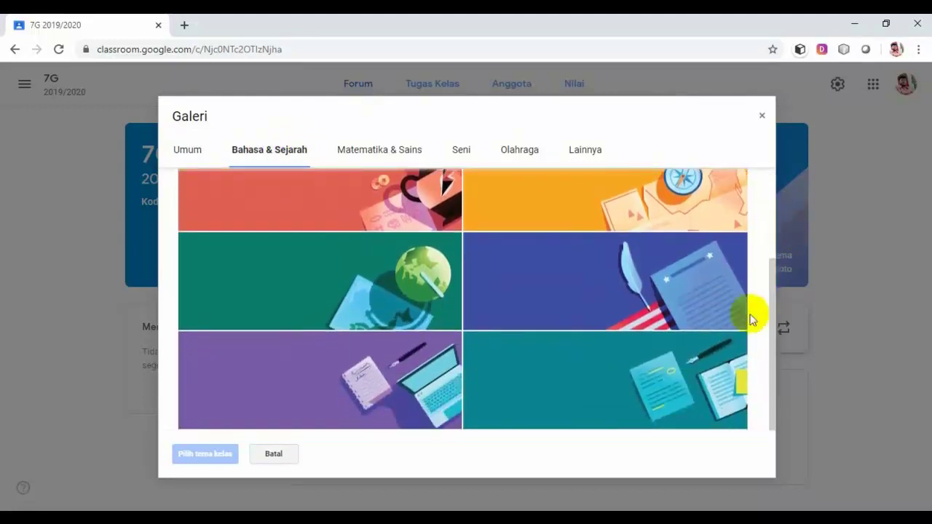
left_click(406, 277)
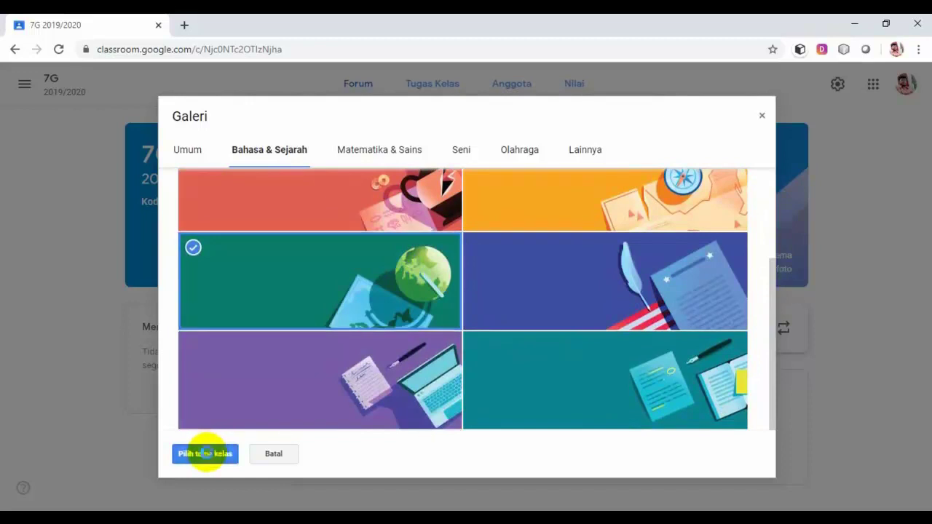
left_click(206, 454)
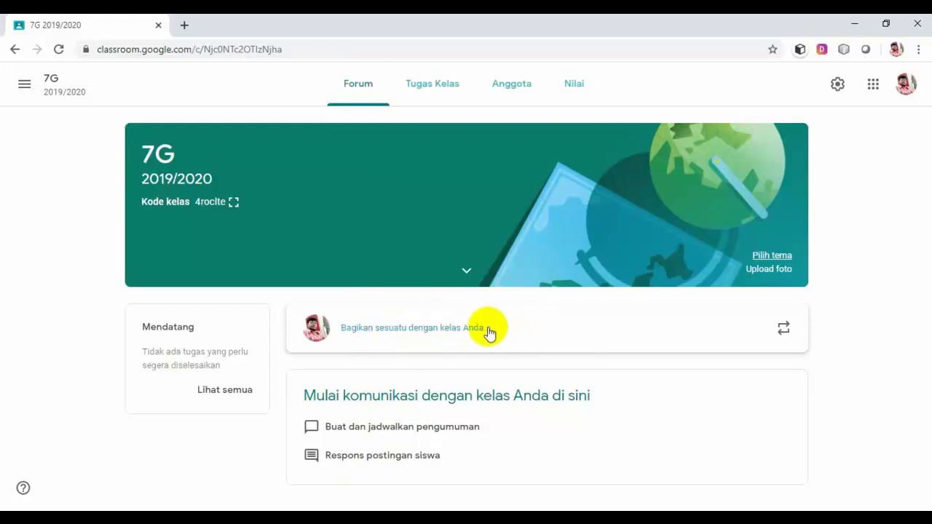
Type the welcome announcement 'Selamat bergabung di classmapel IPS jenjang kelas 7. Mohon baca… panduan pembelajaran'.
left_click(388, 331)
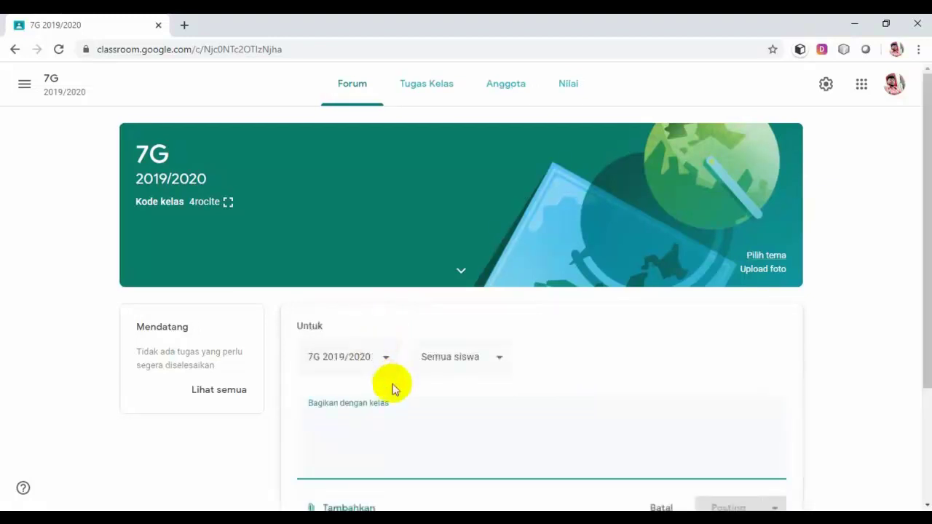
type("Sel")
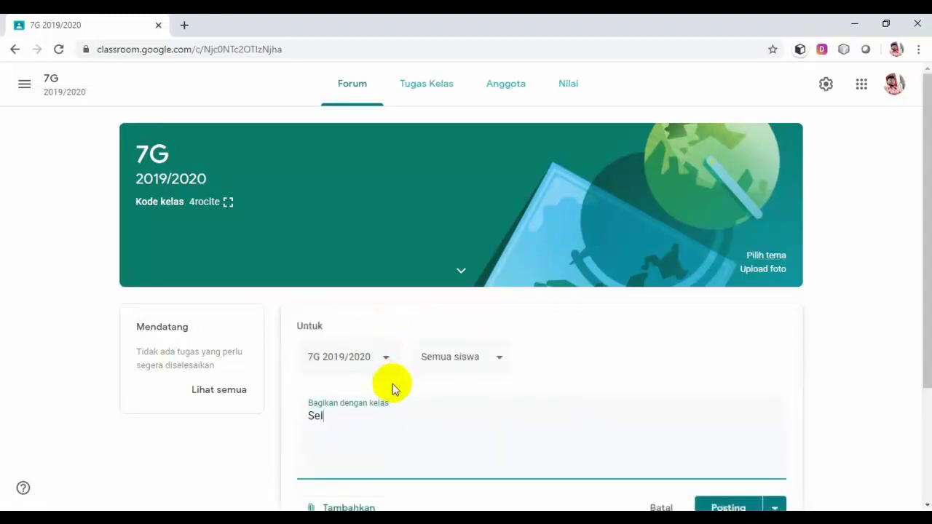
type("amat bergabung")
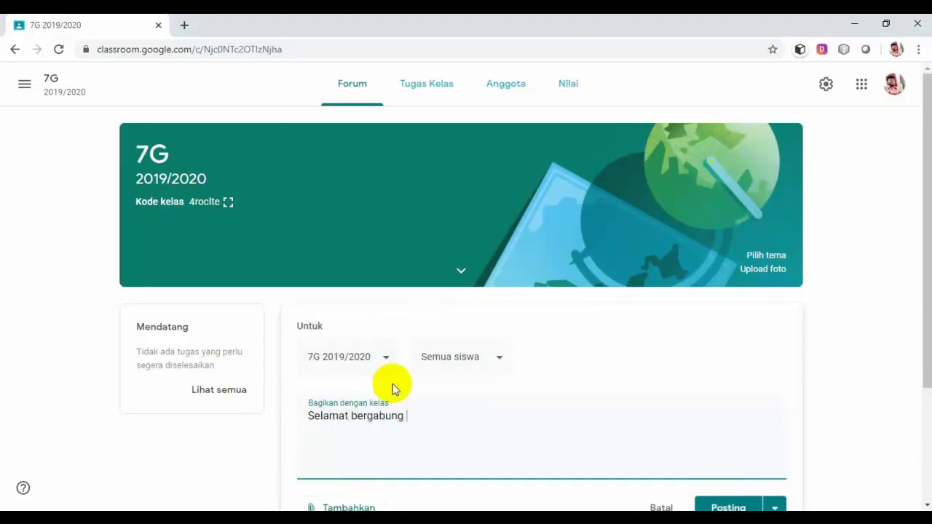
type(" di kelas mapel")
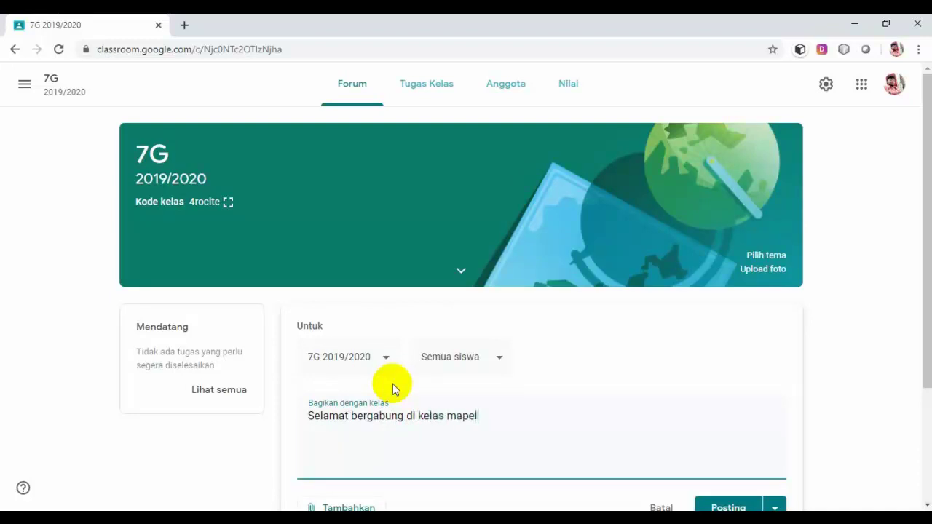
type(" IPS jenjang")
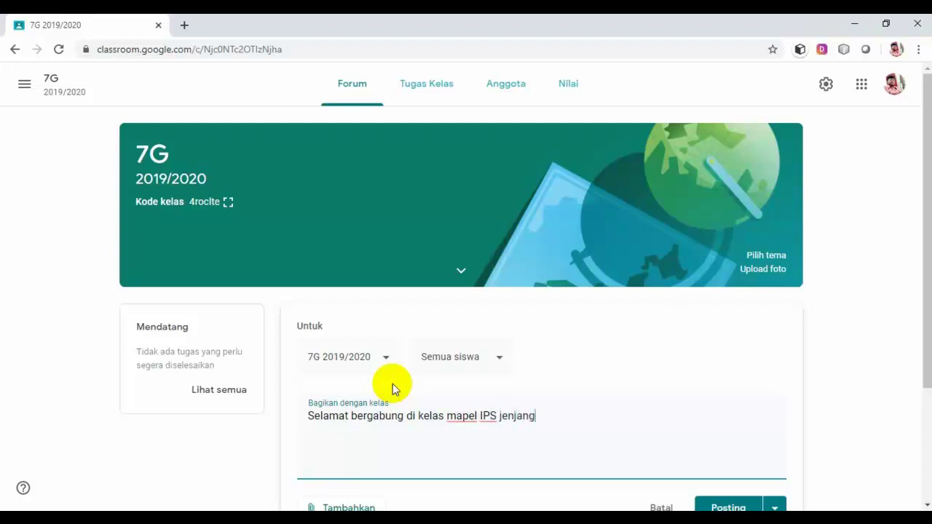
left_click(447, 417)
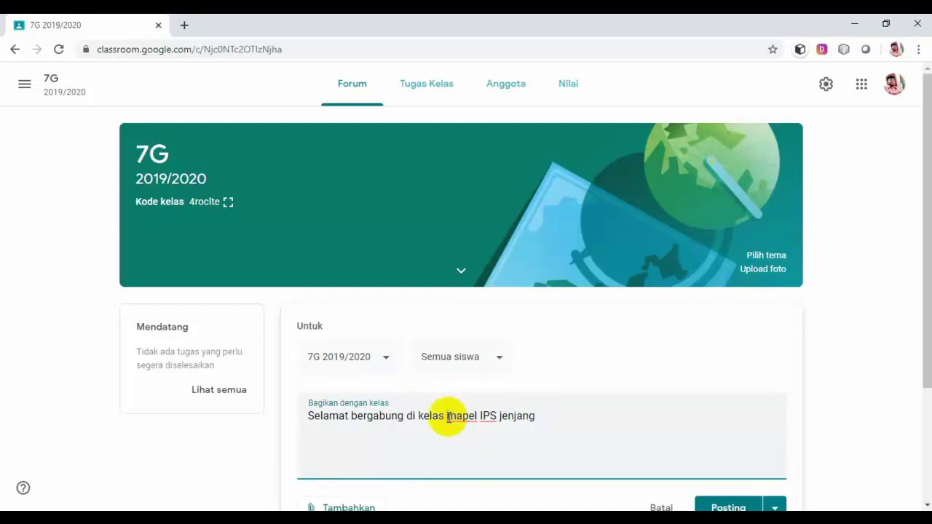
key("BackSpace")
key("BackSpace")
key("BackSpace")
key("BackSpace")
key("BackSpace")
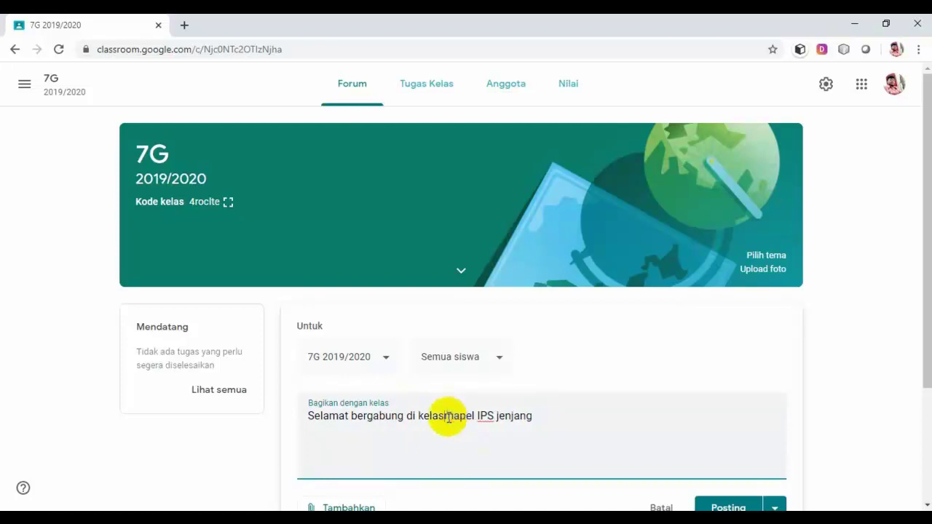
key("BackSpace")
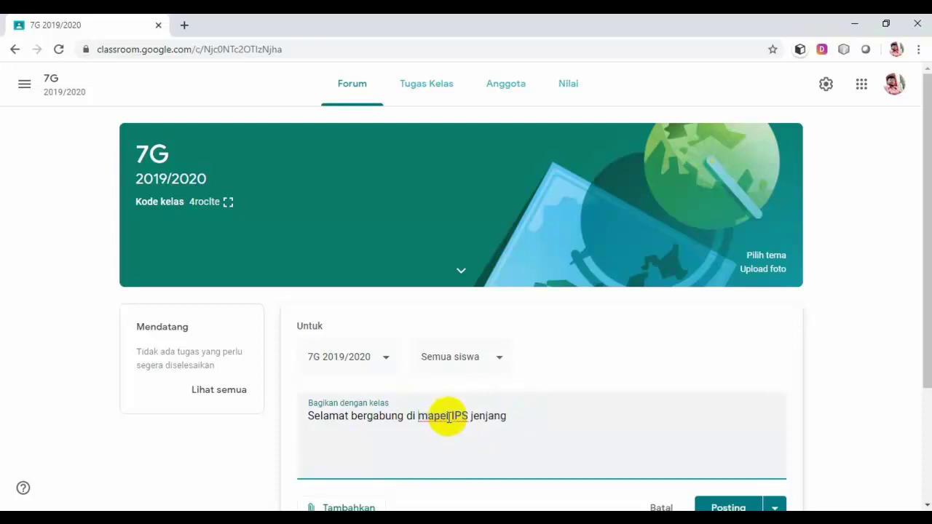
type("classmapel")
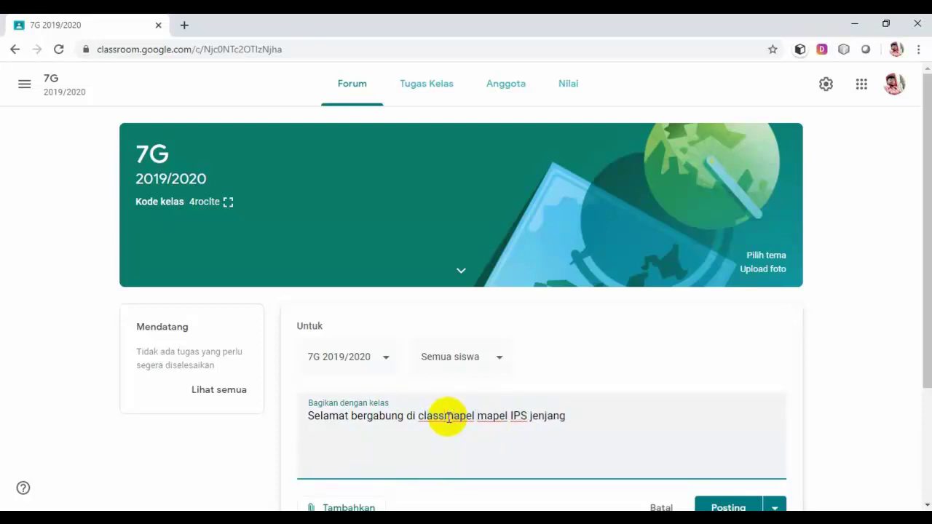
key("Delete")
key("Delete")
key("Delete")
key("Delete")
key("Delete")
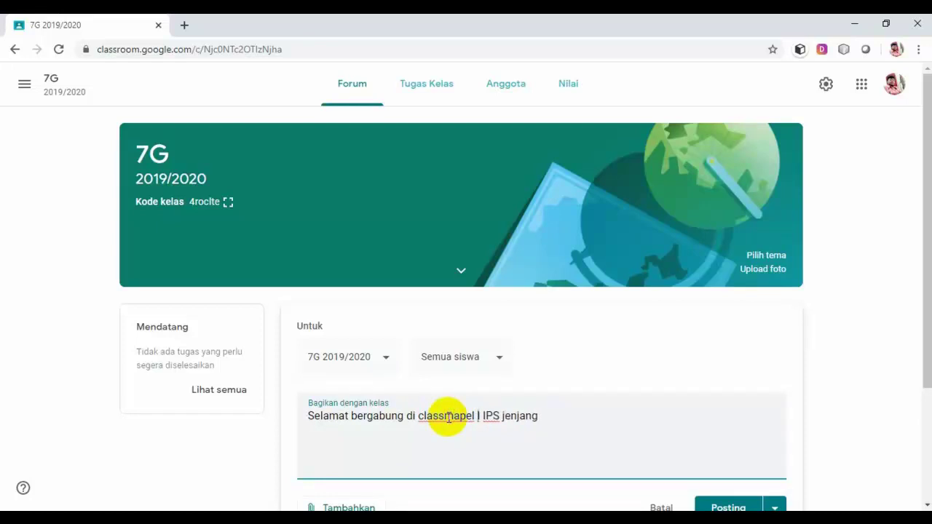
key("Delete")
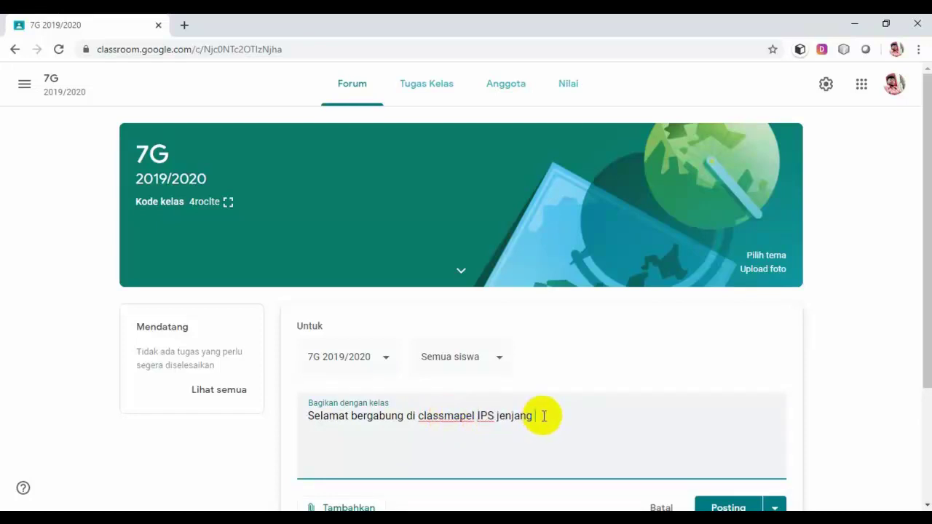
type("as 7. Mohon")
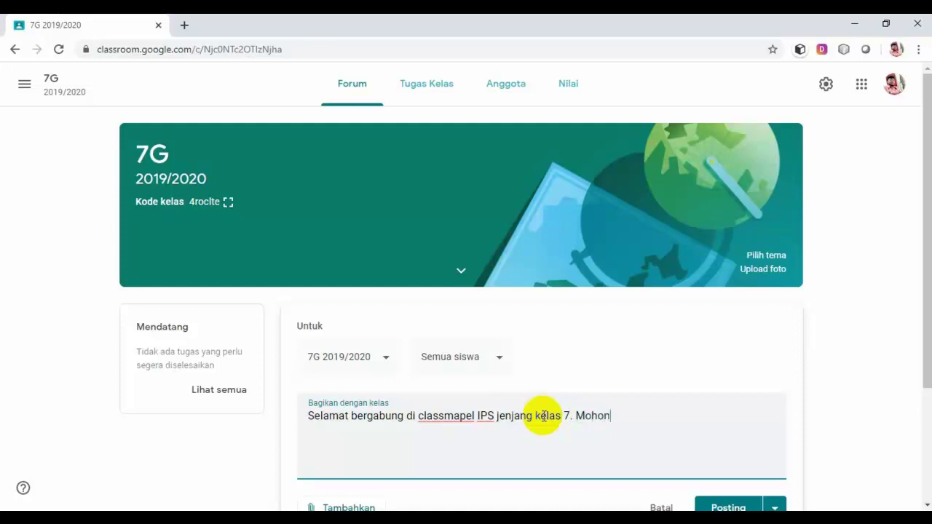
type(" baca terlebih dah")
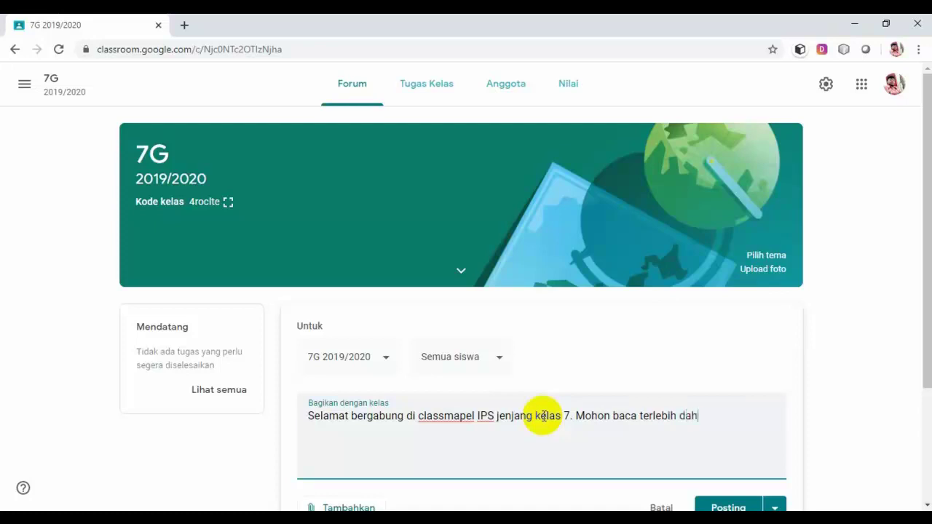
type("ulu panduan pembel")
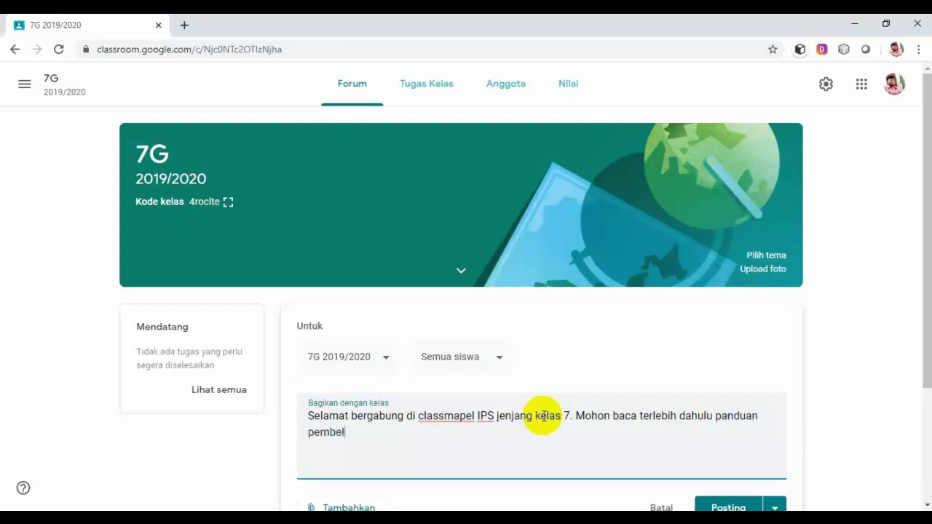
type("ajaran yang ada di bawah ini.")
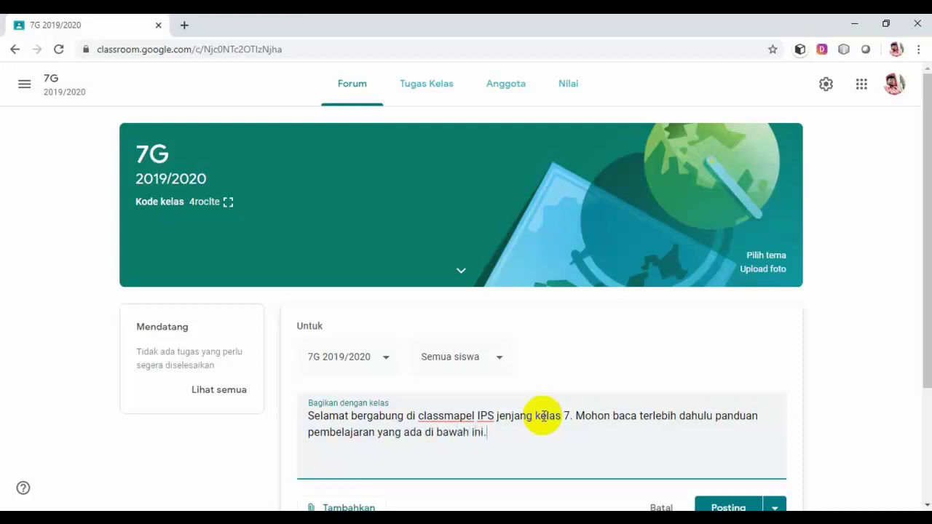
Bring up the Tambahkan attachment options (Google Drive, Link, File, YouTube) for the announcement.
scroll(744, 368, "down", 2)
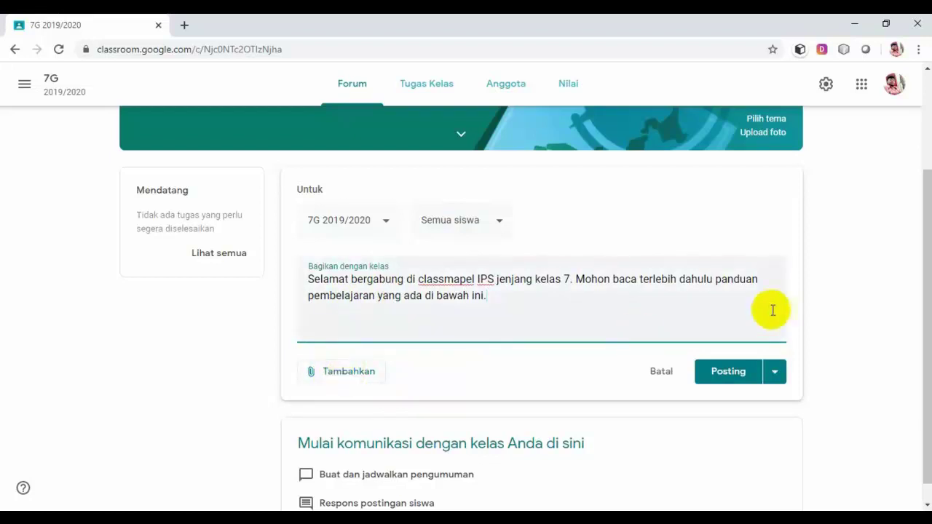
left_click(341, 377)
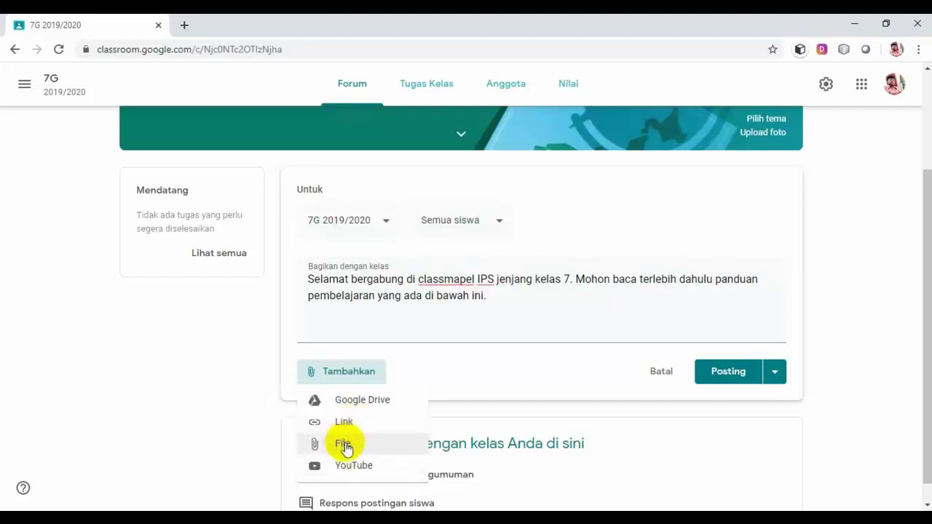
Choose a File upload and browse to F:\SCIENTIS\My school\My SMP\kurikulum\Kurikulum KTSP\K13 1920.
left_click(346, 445)
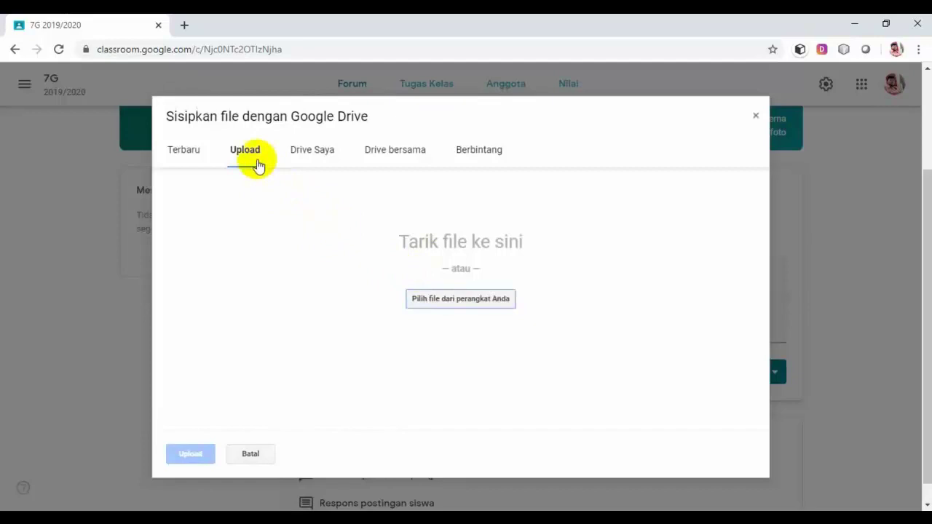
left_click(467, 301)
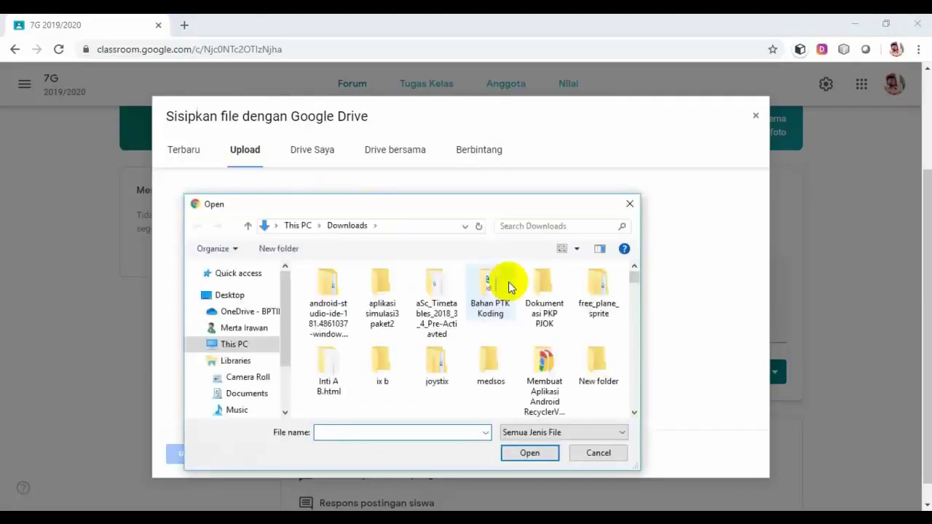
left_click(197, 346)
left_click_drag(285, 333, 277, 355)
left_click(270, 316)
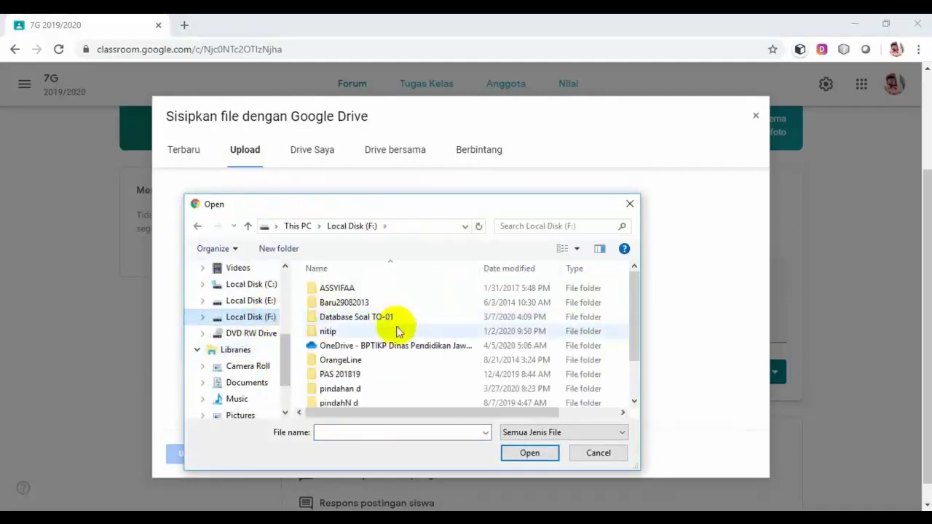
scroll(352, 385, "down", 1)
double_click(338, 370)
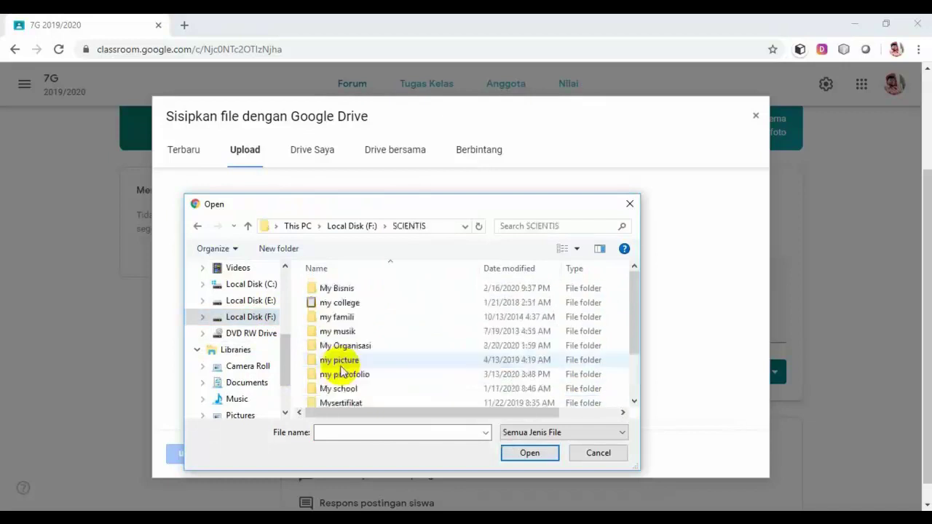
double_click(337, 387)
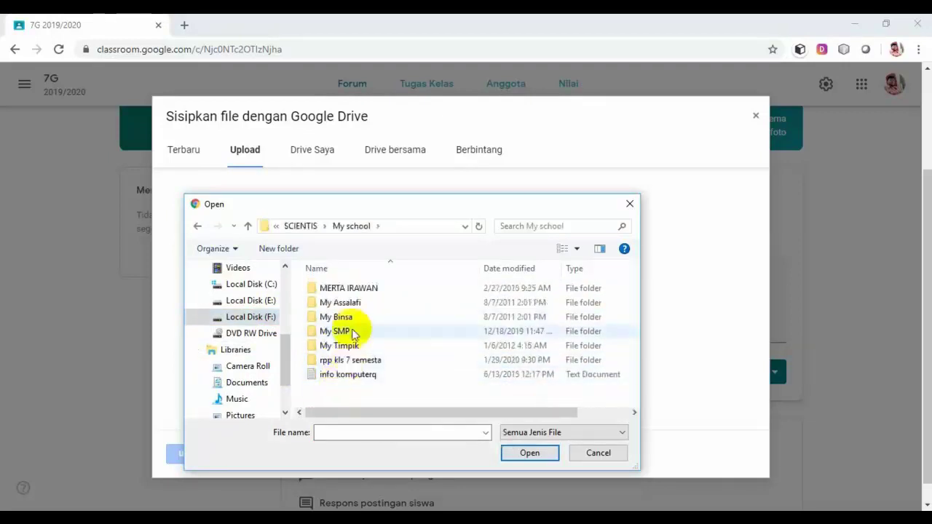
double_click(349, 331)
double_click(353, 317)
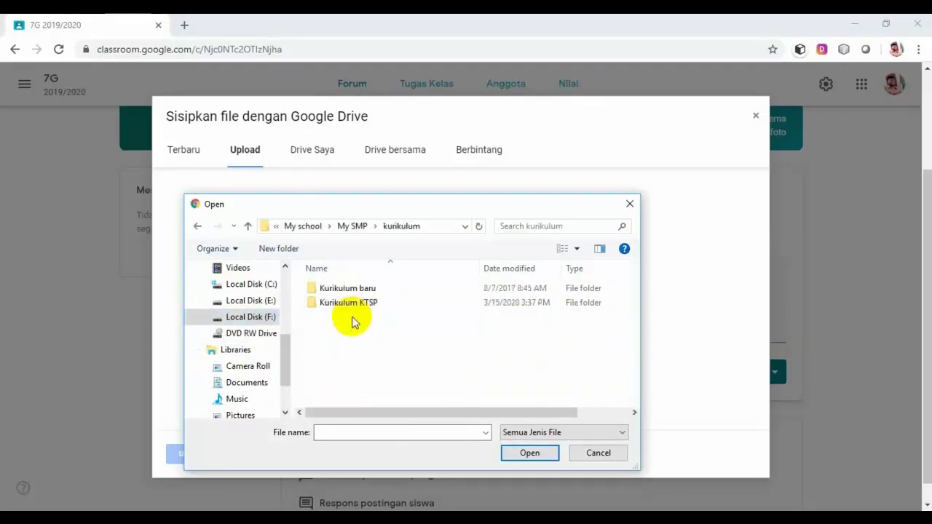
double_click(354, 306)
double_click(343, 316)
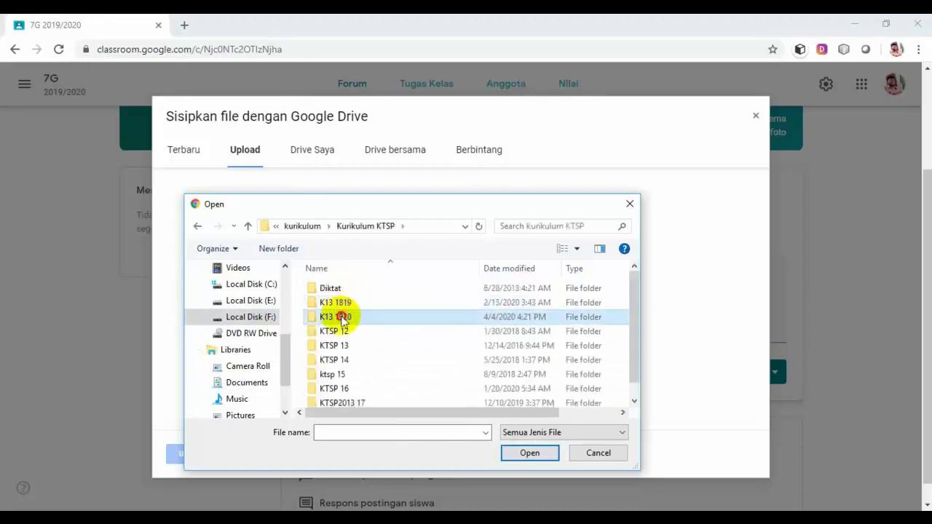
Select Panduan Pembelajaran.pdf from the PJJ folder and upload it as the attachment.
scroll(345, 323, "down", 2)
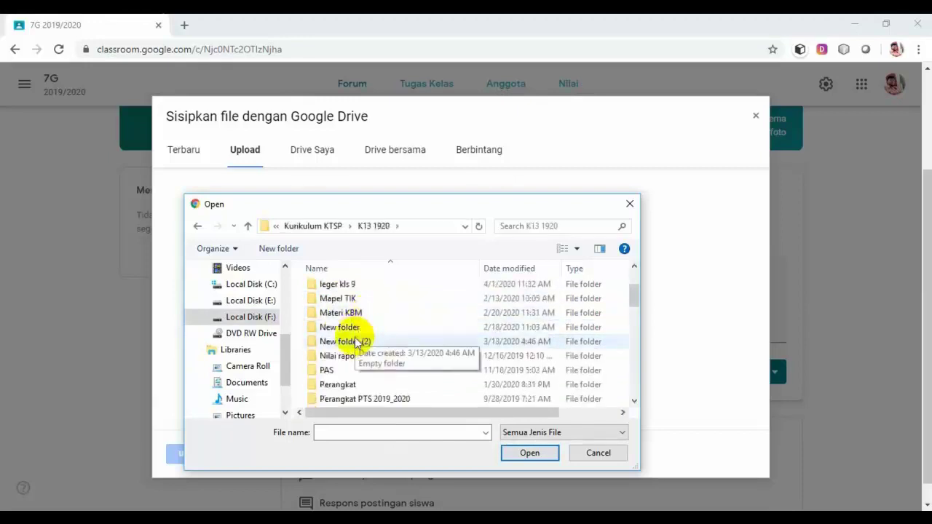
scroll(354, 336, "down", 2)
scroll(357, 342, "down", 4)
scroll(356, 342, "up", 3)
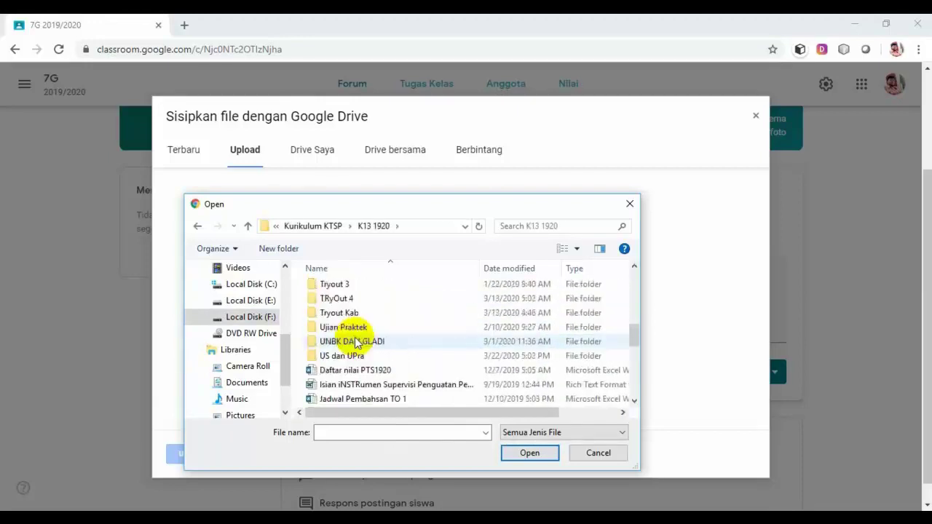
scroll(356, 342, "up", 1)
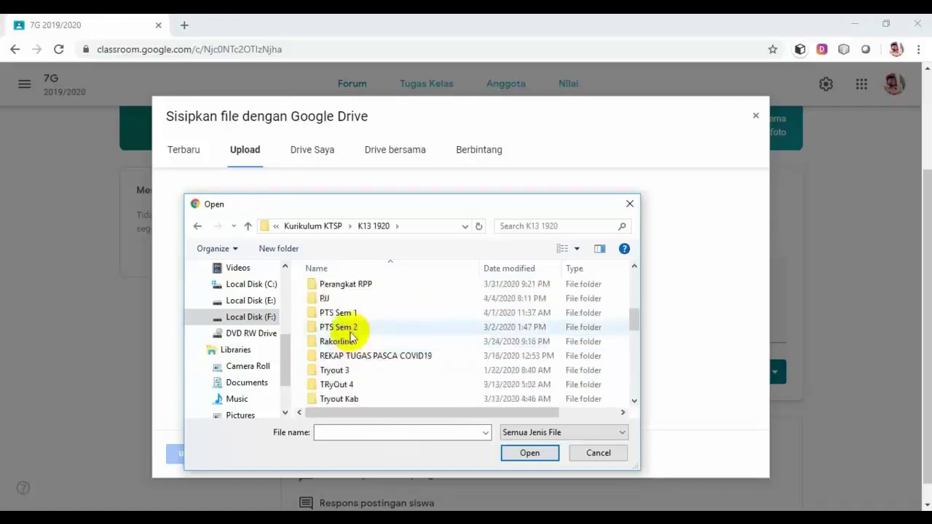
double_click(326, 297)
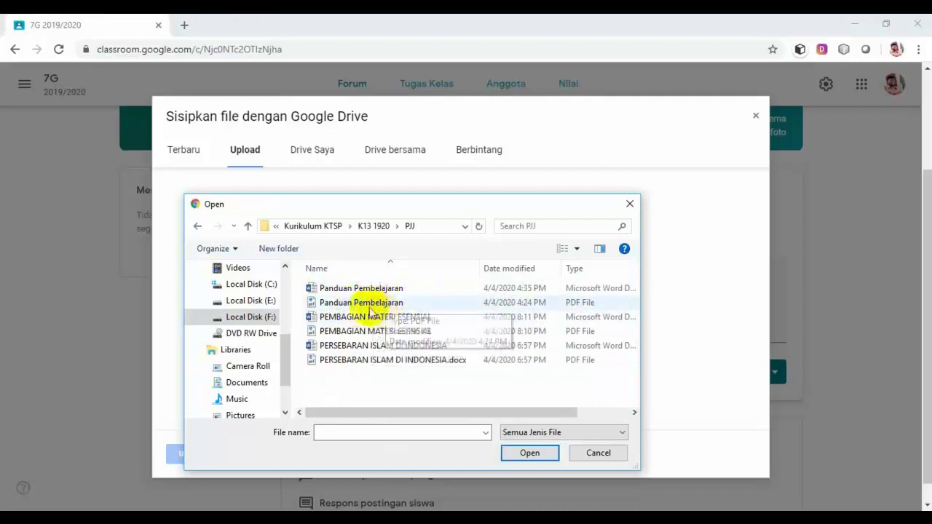
left_click(376, 308)
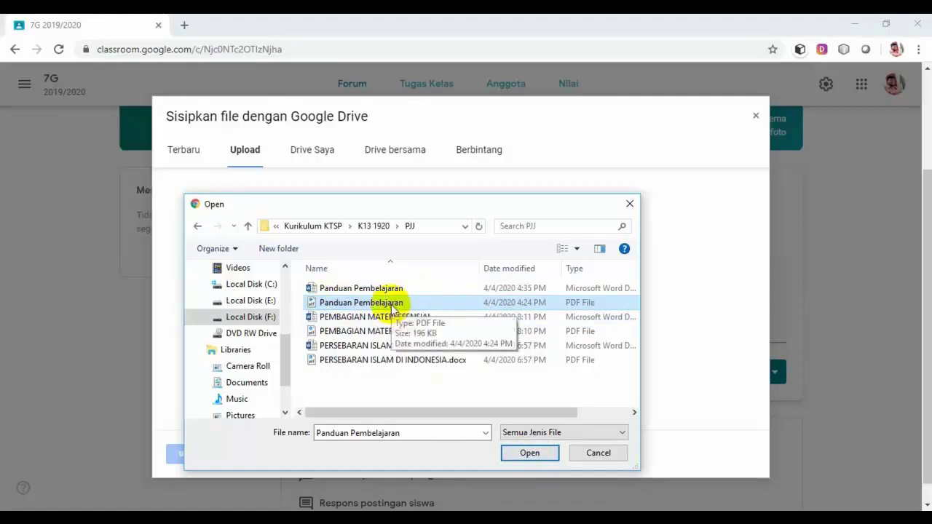
left_click(526, 455)
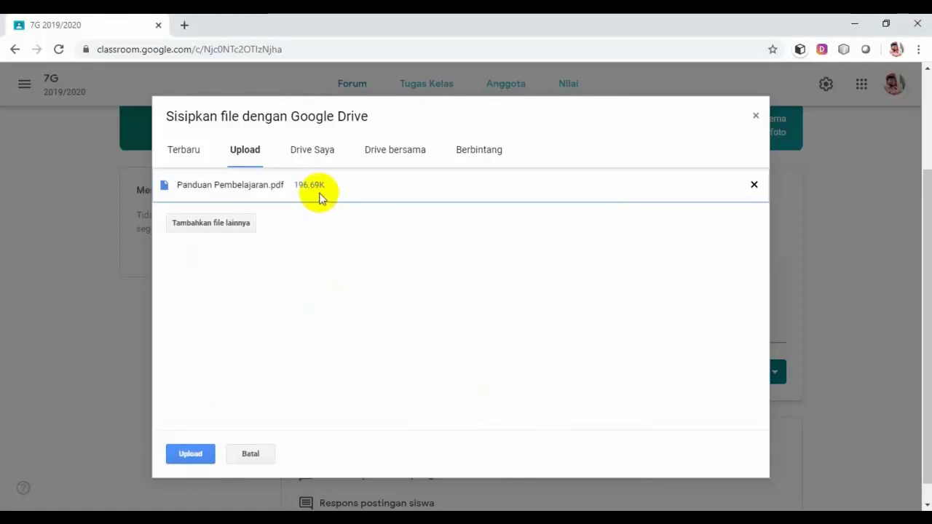
left_click(198, 456)
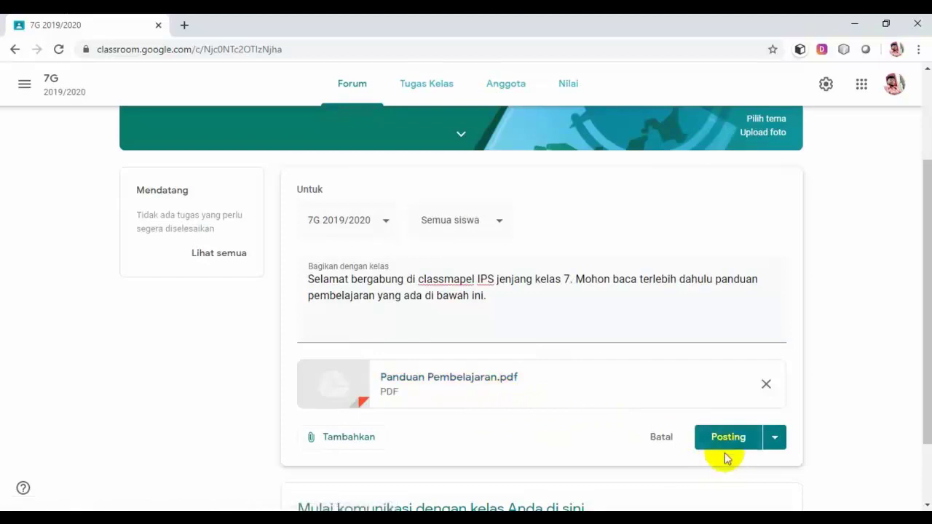
Post the welcome announcement with Panduan Pembelajaran.pdf to the 7G stream.
left_click(774, 439)
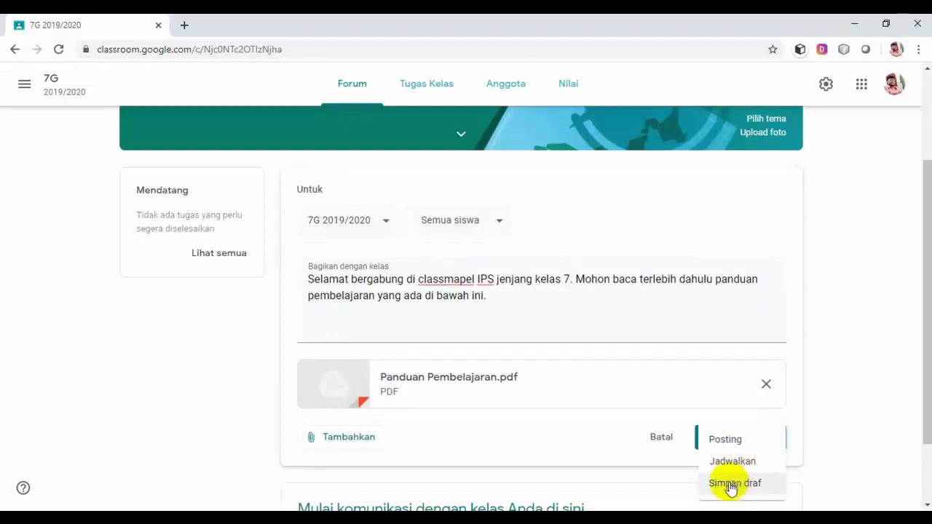
left_click(726, 439)
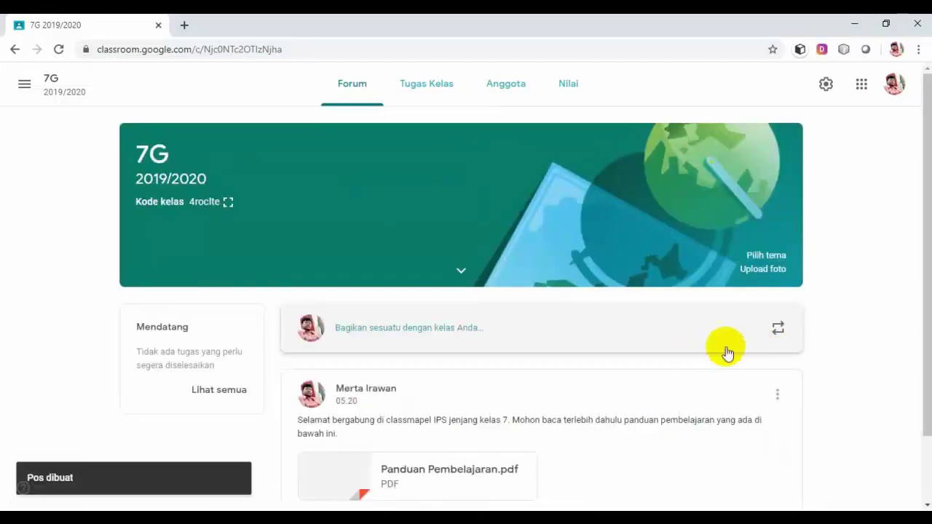
Scroll the Forum stream to view the new welcome post and its PDF attachment.
scroll(825, 357, "down", 1)
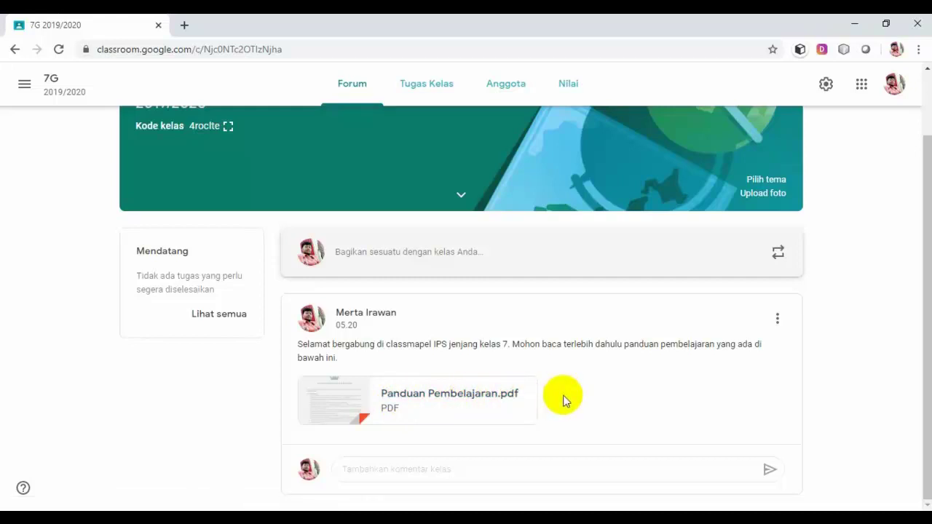
left_click(476, 470)
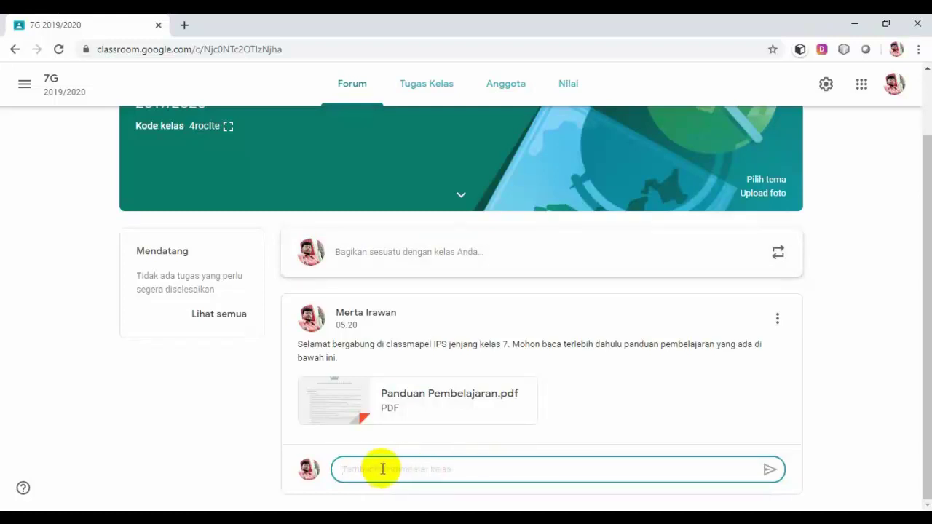
type("tolong bd")
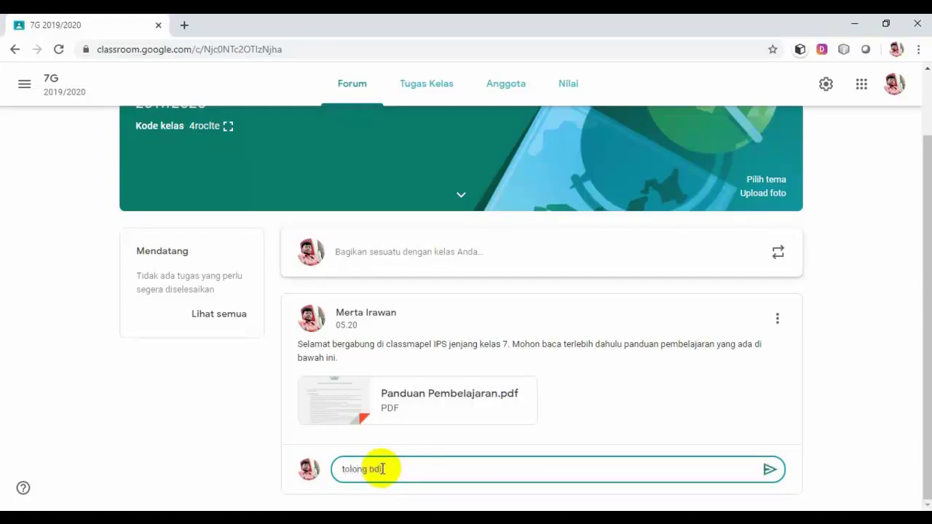
key("BackSpace")
key("BackSpace")
type("dibaca baik-baik")
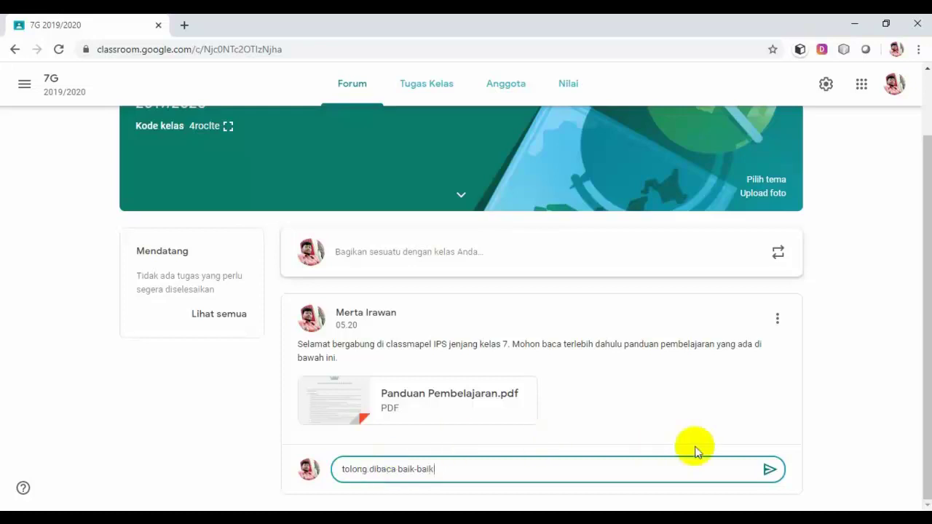
left_click(770, 470)
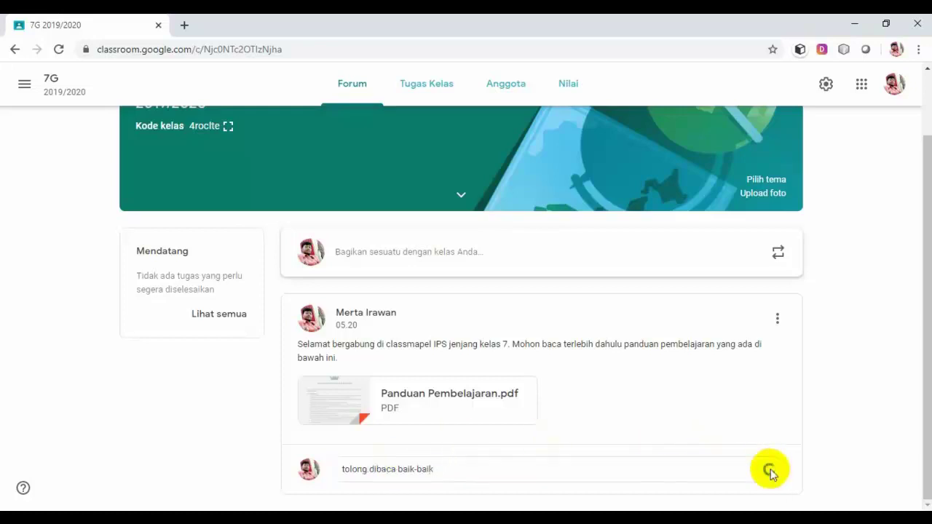
scroll(737, 454, "down", 1)
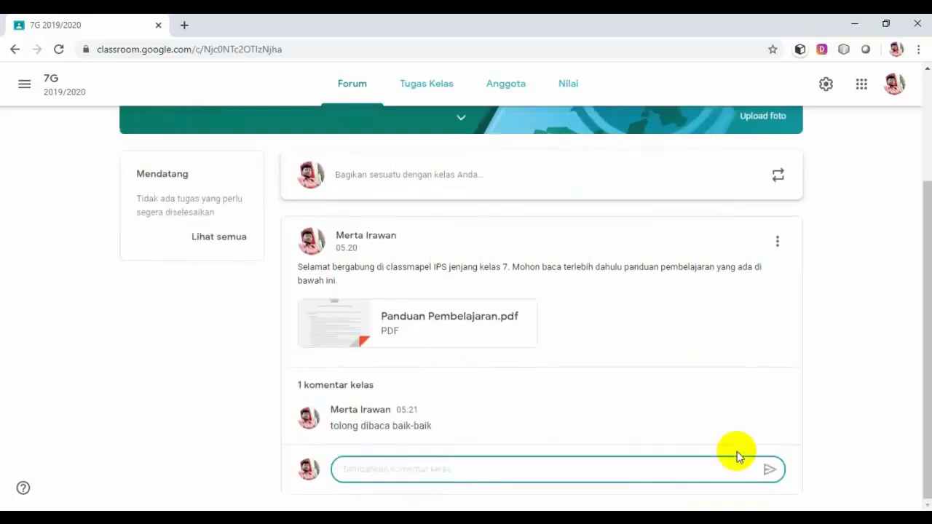
scroll(737, 454, "up", 2)
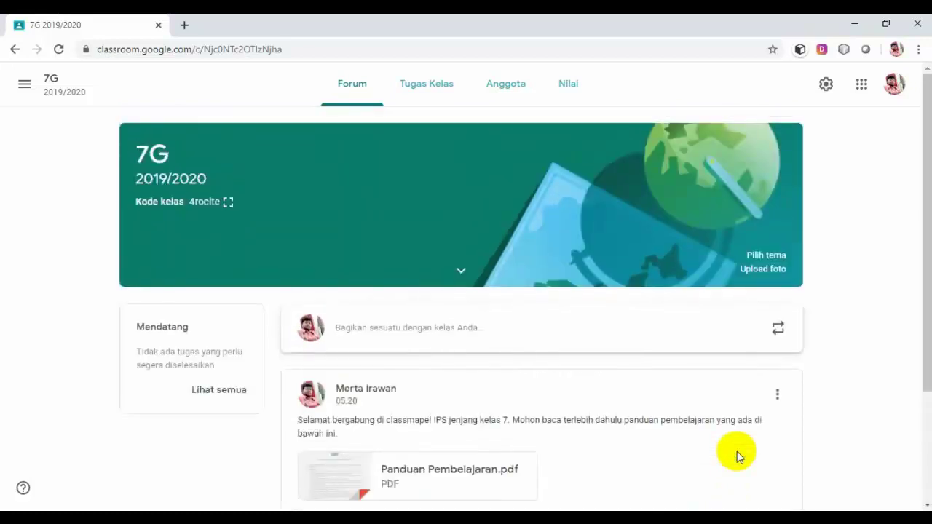
scroll(736, 452, "down", 2)
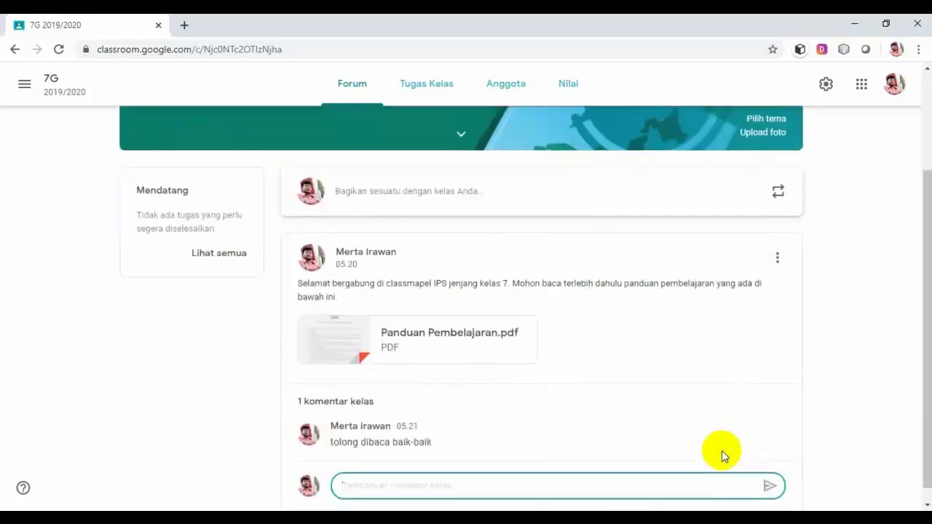
scroll(720, 451, "up", 1)
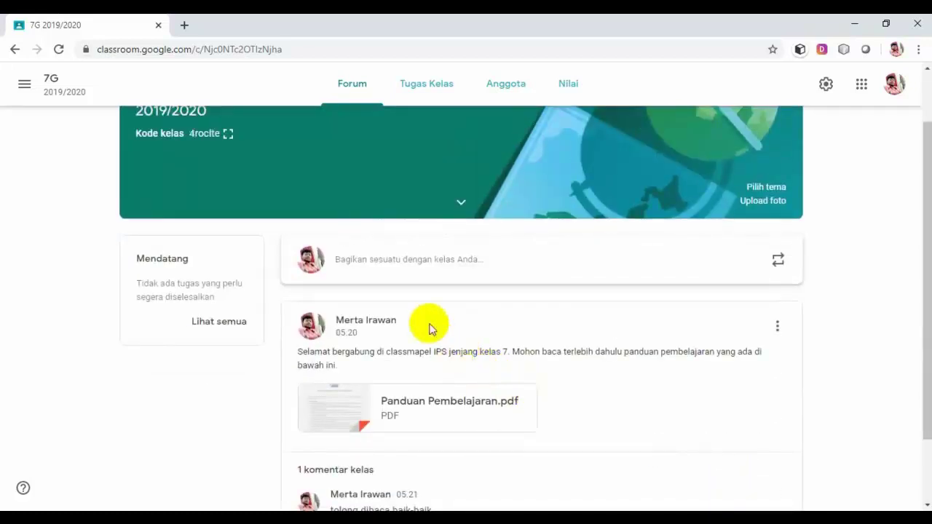
scroll(402, 306, "down", 1)
scroll(406, 306, "up", 1)
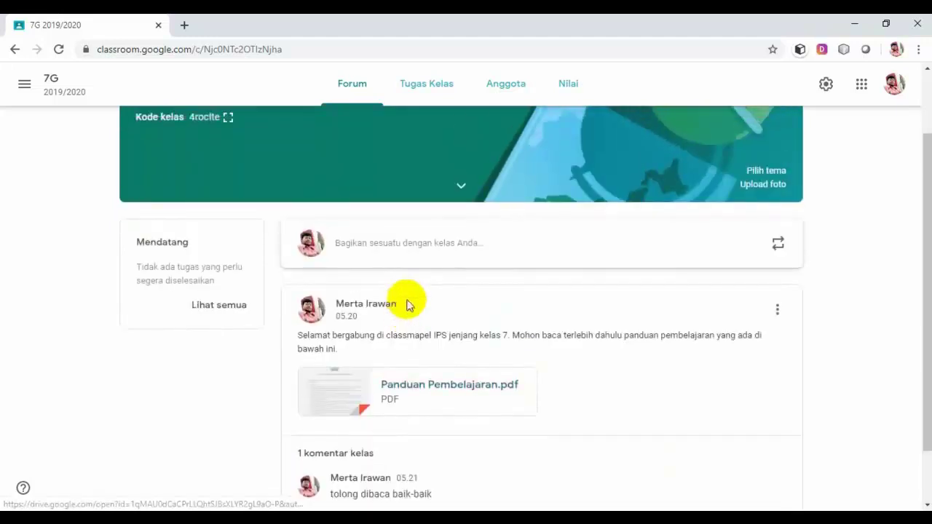
scroll(407, 304, "up", 1)
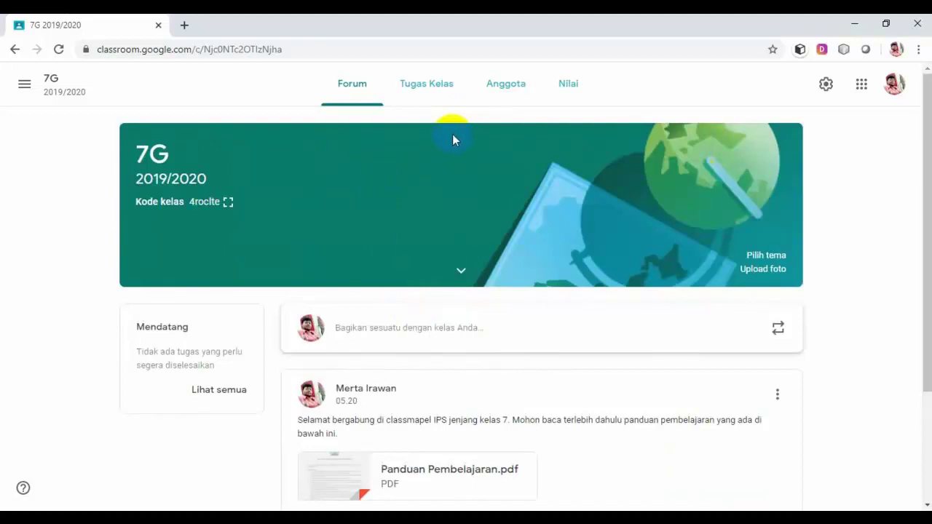
Open 7G's Tugas Kelas page and its + Buat menu of classwork choices.
left_click(431, 88)
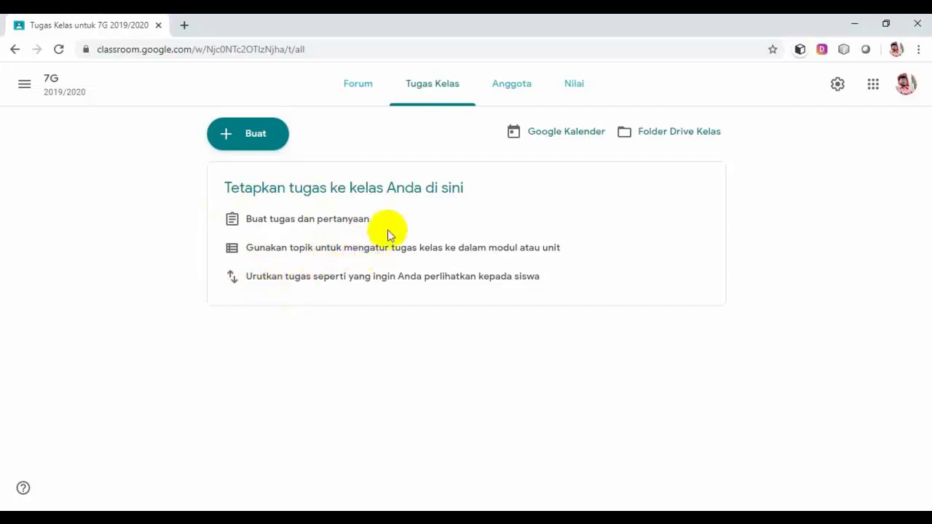
left_click(254, 141)
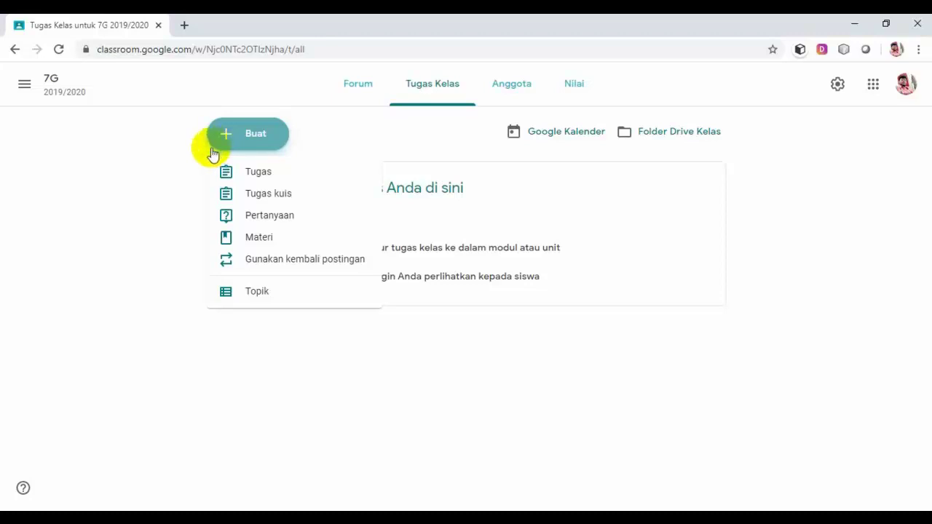
Add a topic named Persiapan Kelas.
left_click(261, 304)
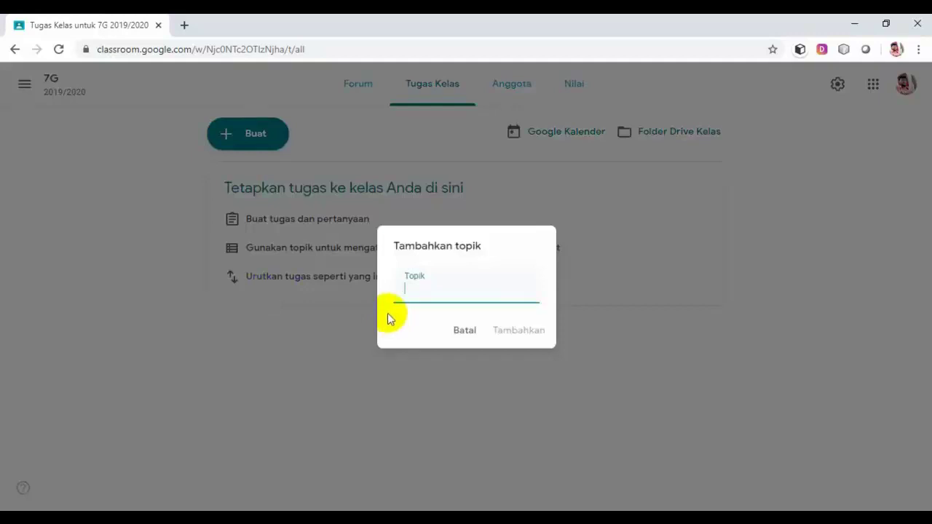
type("Persiapan Kel")
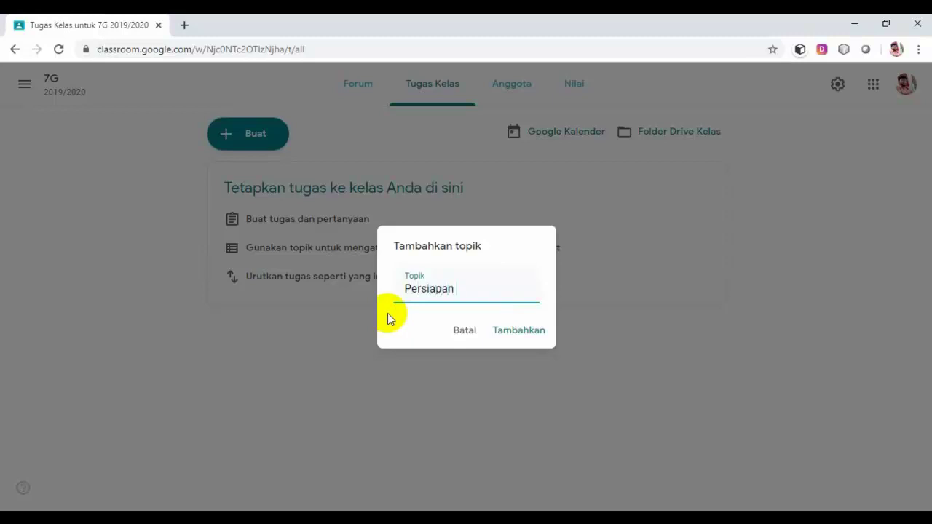
type("as")
left_click(521, 330)
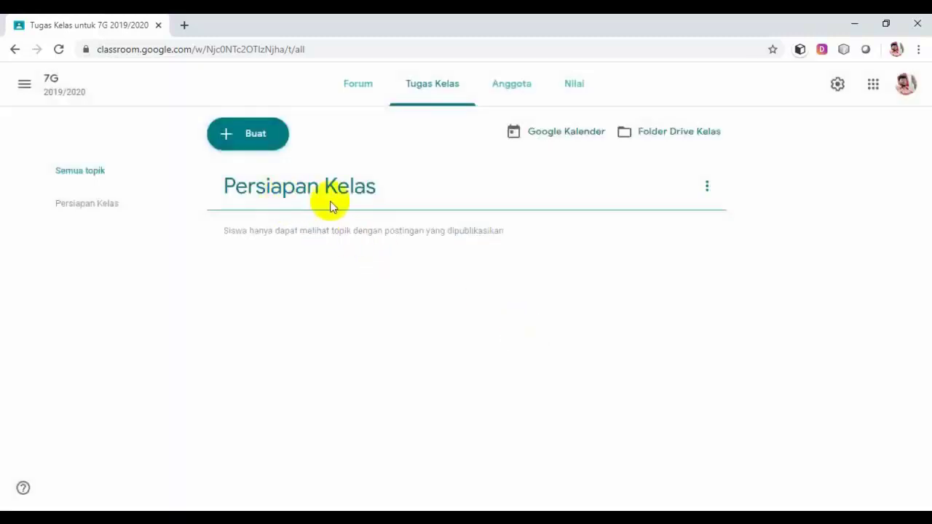
Add a second topic named Materi Pembelajaran.
left_click(260, 142)
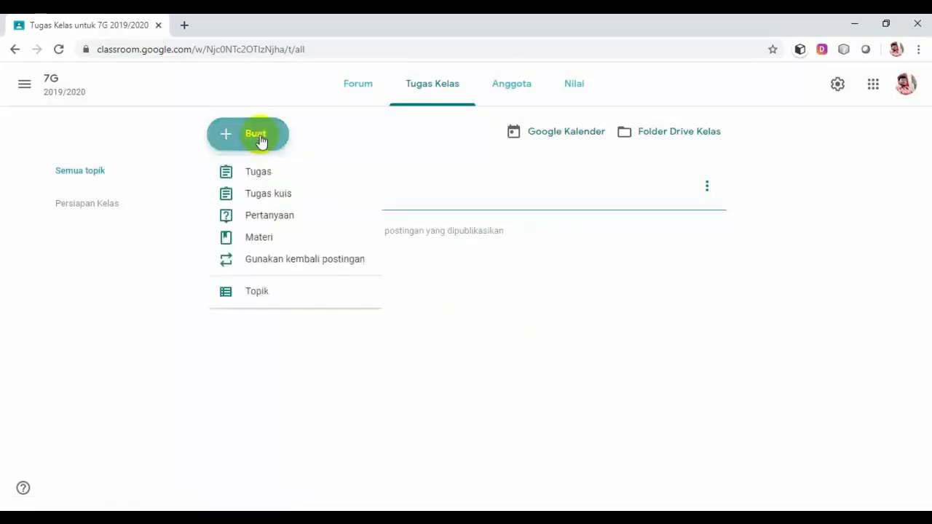
left_click(262, 295)
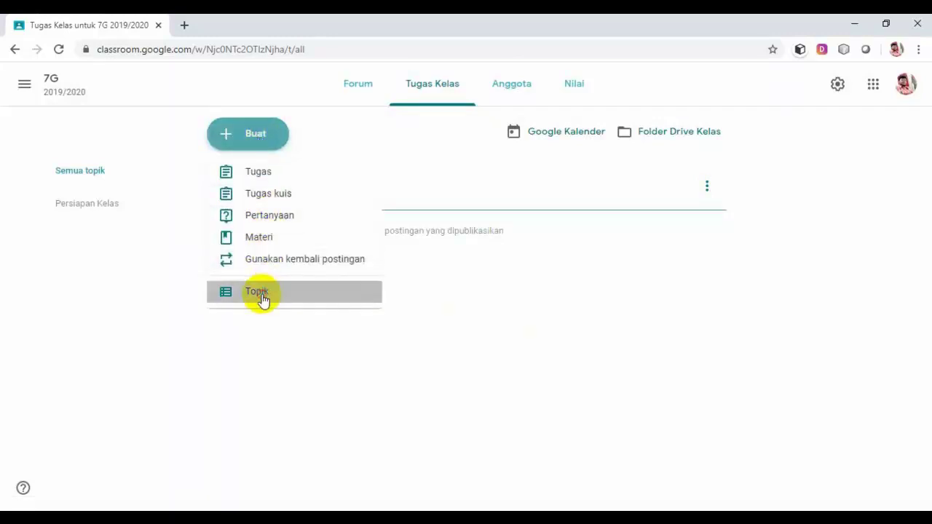
type("M")
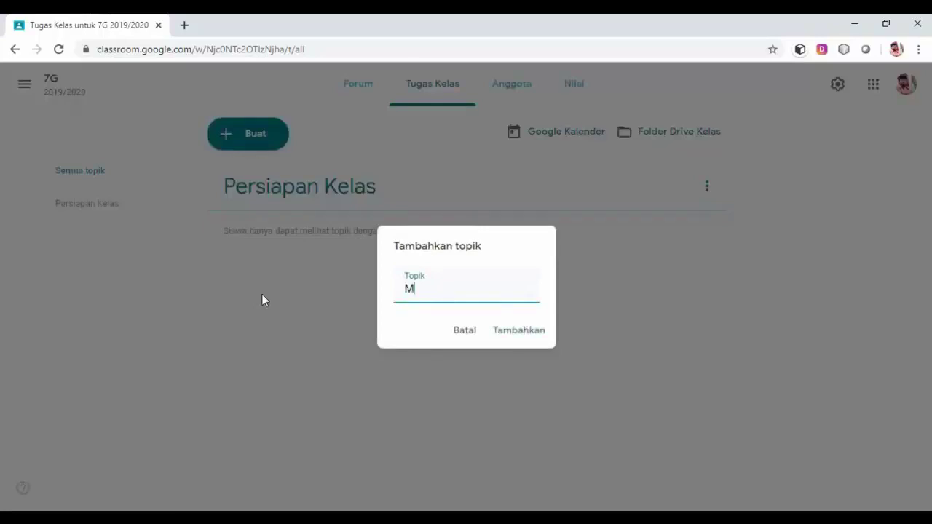
type("ateri Pembelajaran")
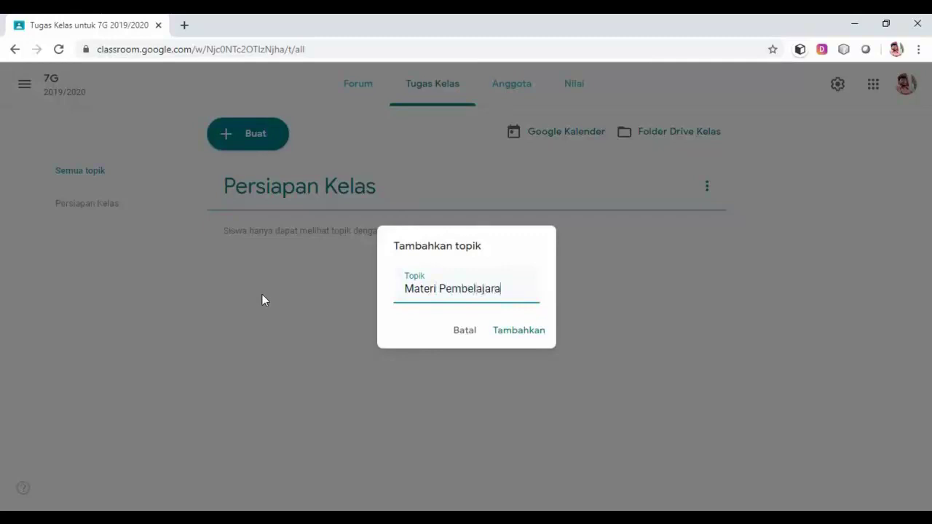
left_click(512, 331)
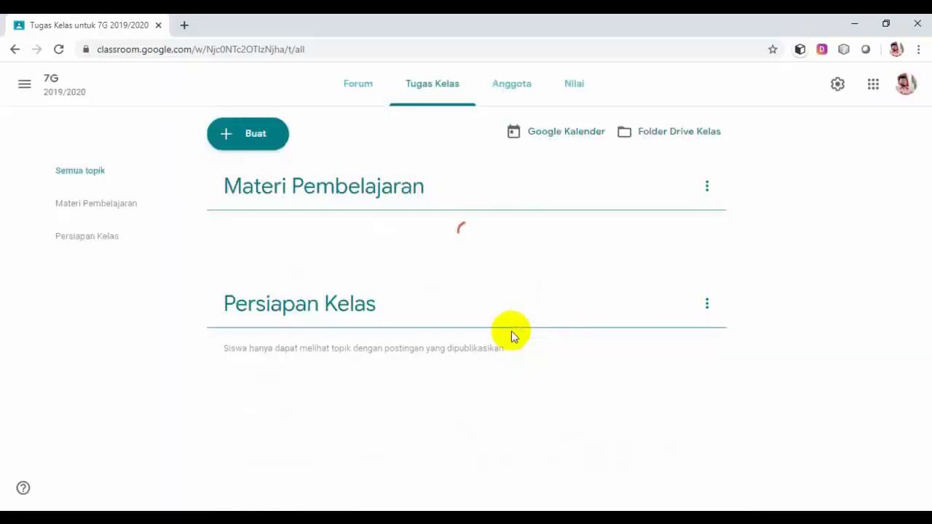
Add a topic named Tugas Kelas.
left_click(258, 136)
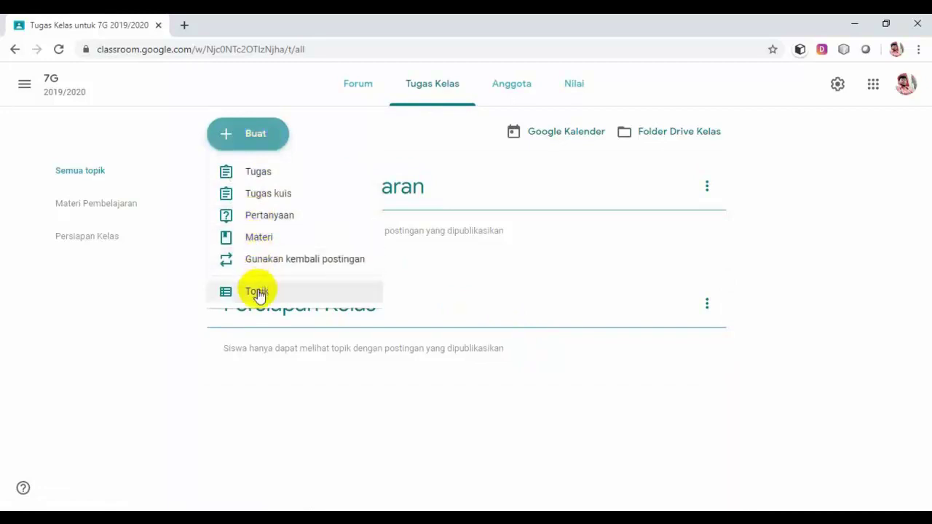
left_click(259, 292)
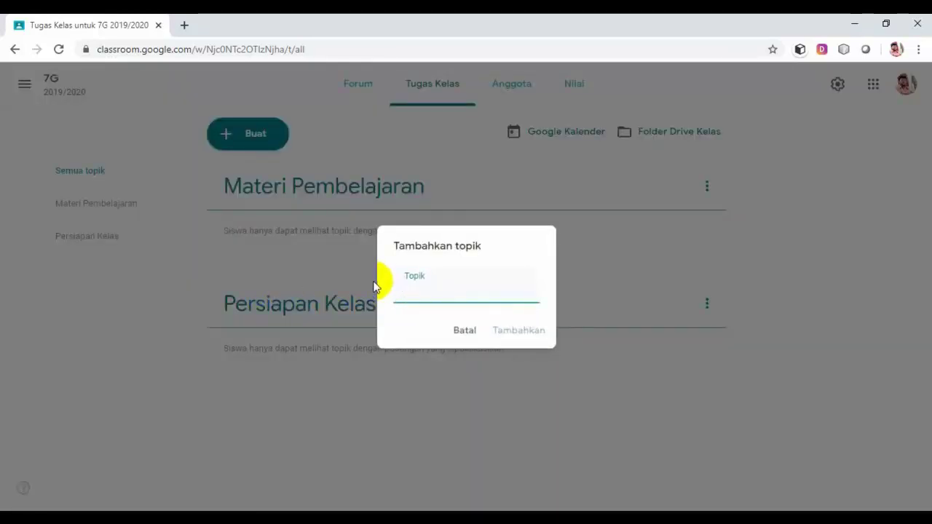
type("Tugas Kelas")
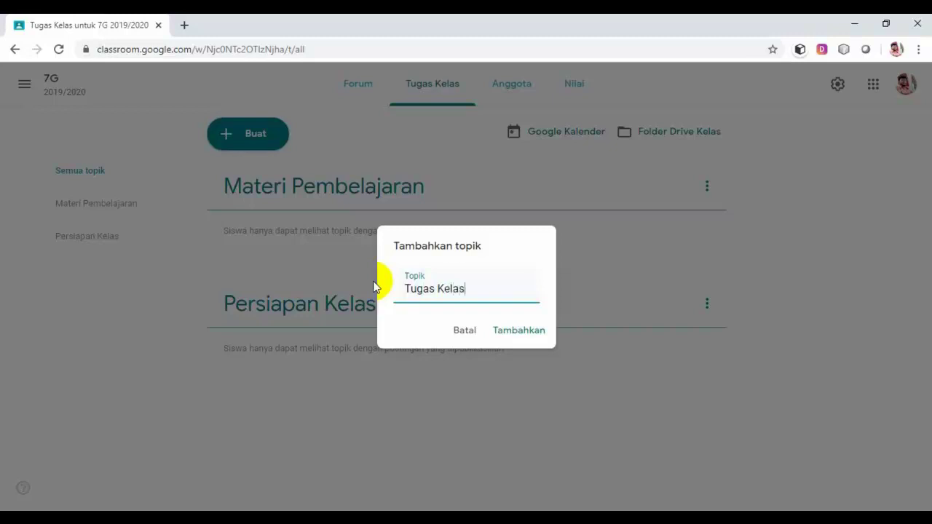
left_click(534, 332)
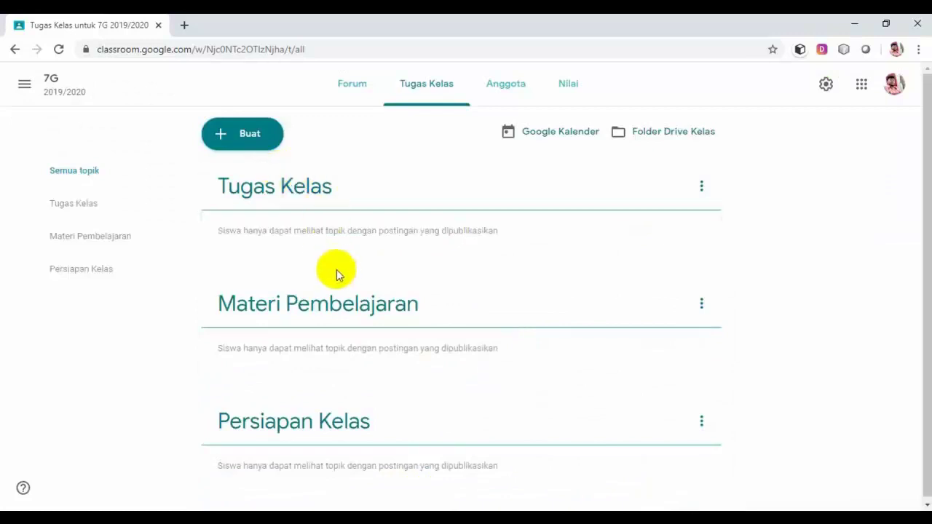
Add a topic named Evaluasi.
left_click(256, 139)
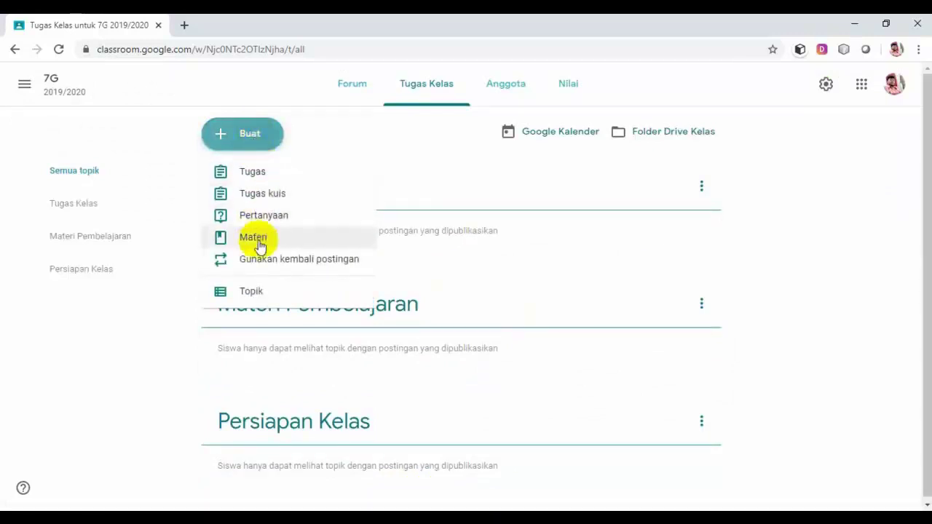
left_click(248, 291)
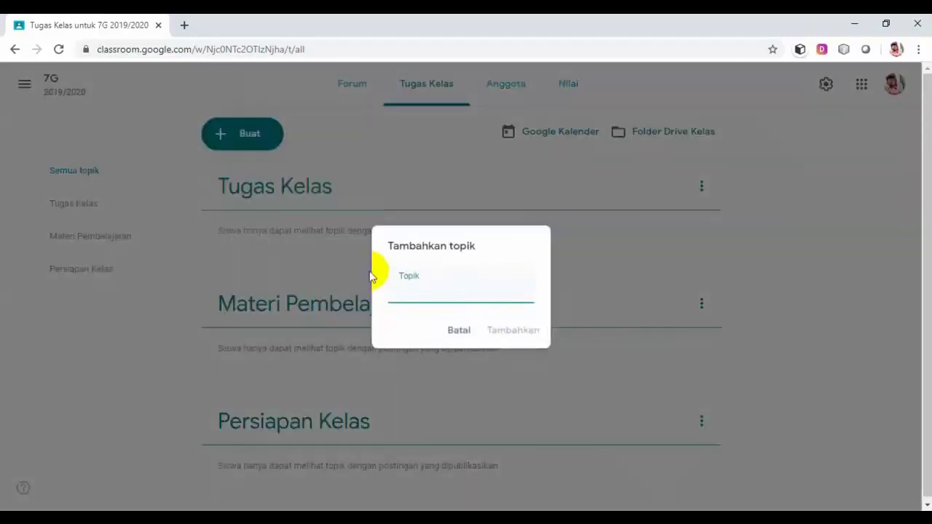
type("Eval")
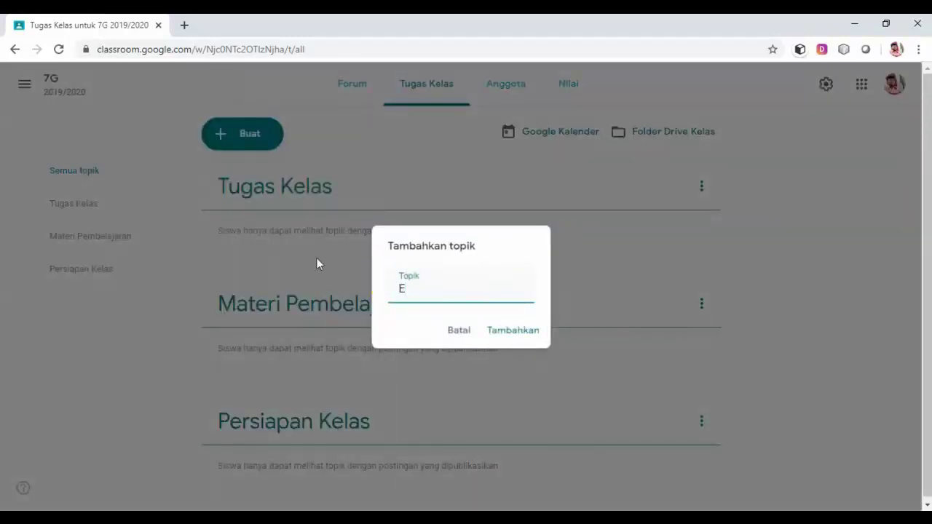
type("uasi")
left_click(509, 331)
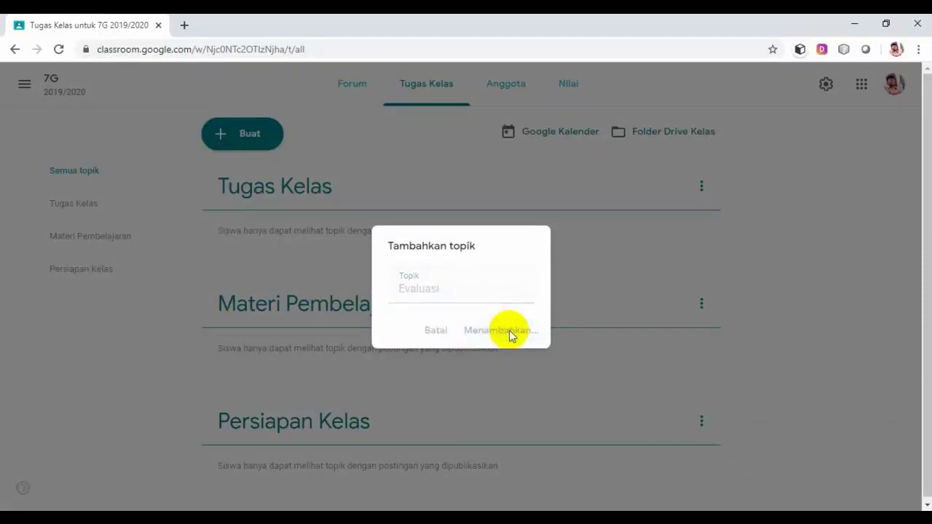
Move the Persiapan Kelas topic to the top of the classwork page.
scroll(563, 315, "down", 2)
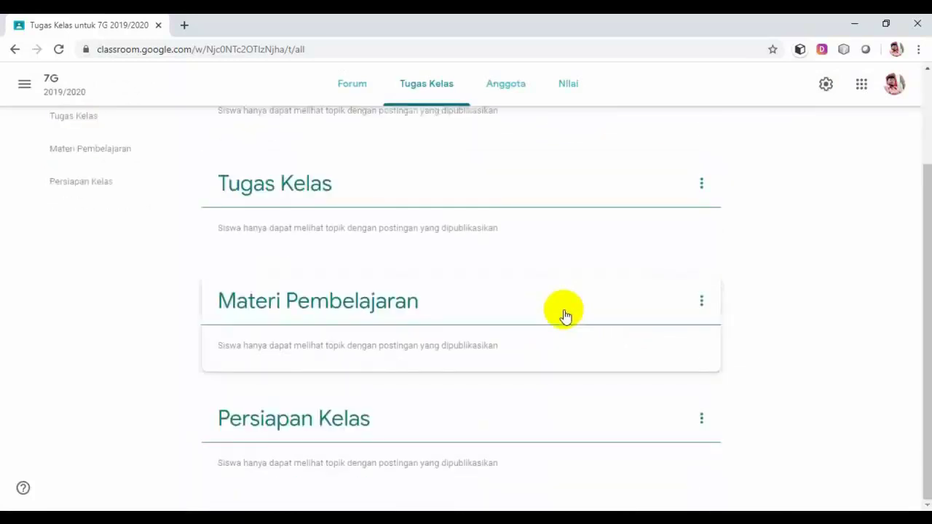
scroll(505, 303, "up", 2)
scroll(388, 322, "down", 2)
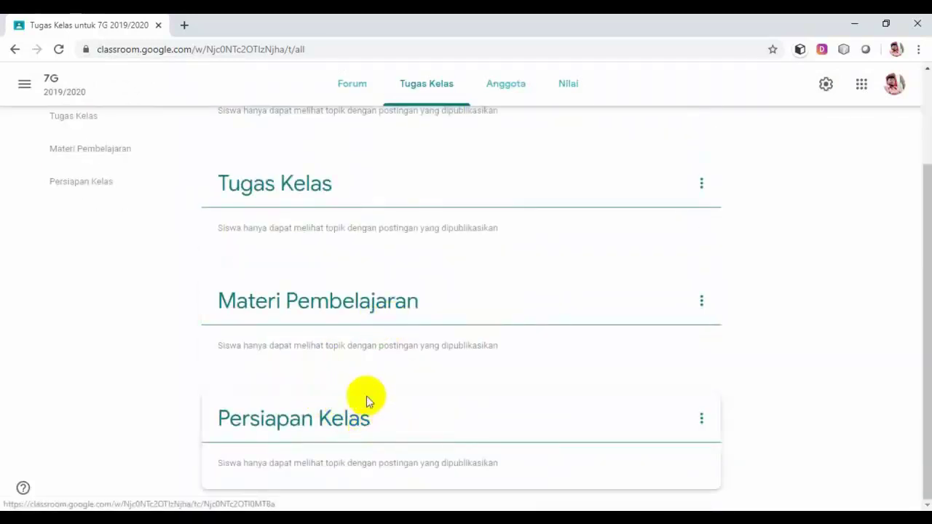
scroll(366, 385, "up", 2)
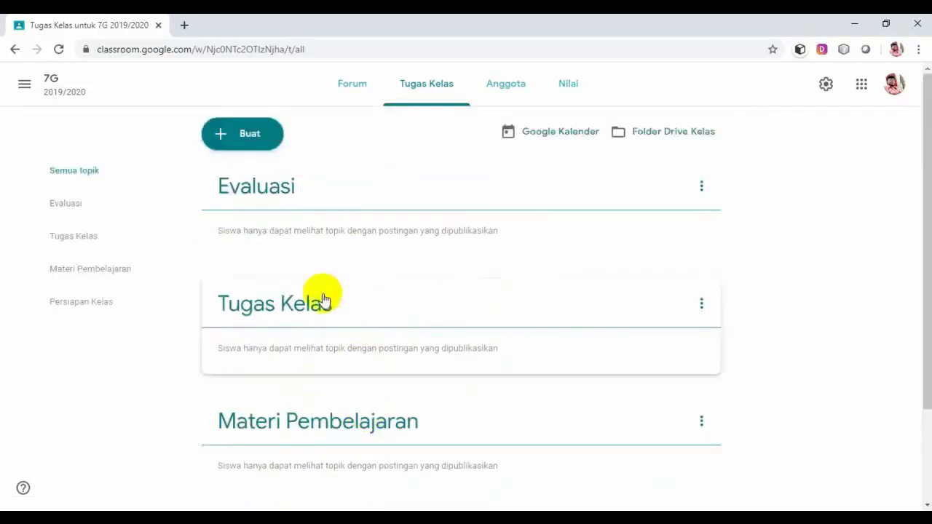
scroll(323, 295, "down", 2)
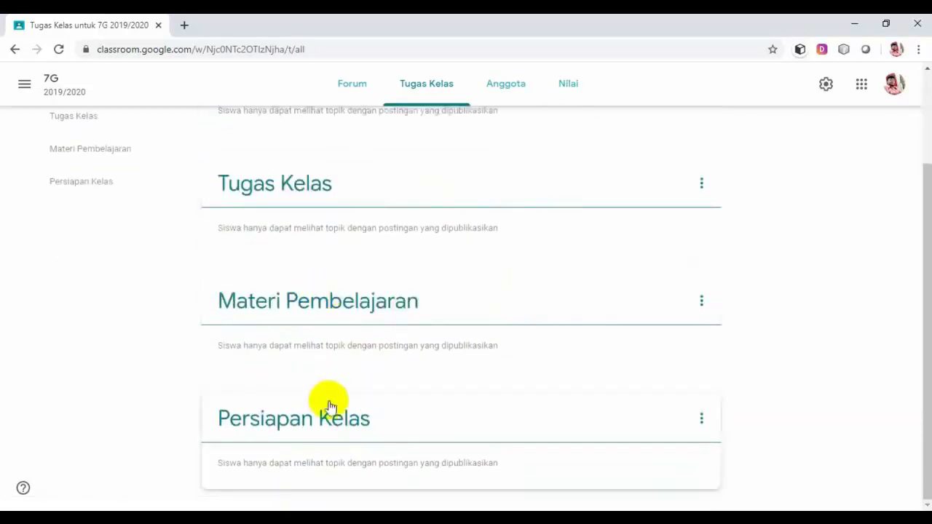
scroll(328, 406, "up", 2)
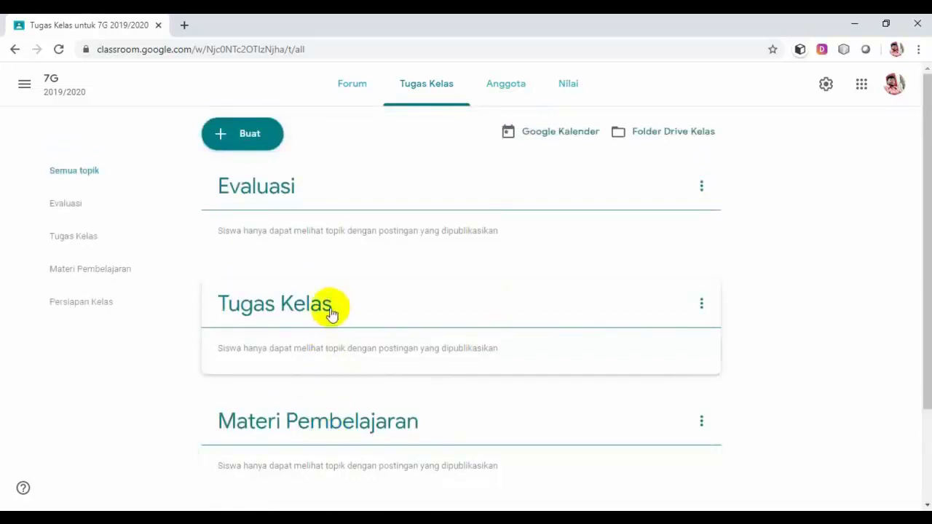
scroll(386, 436, "down", 2)
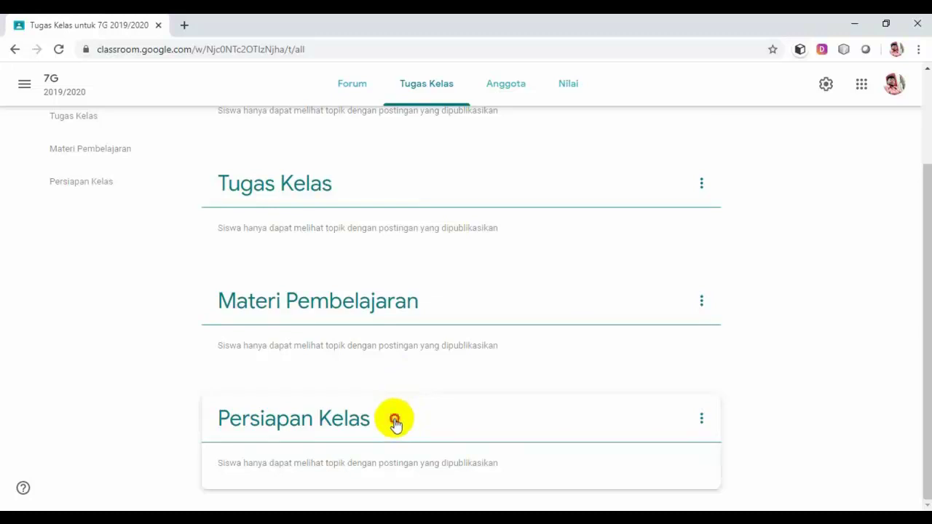
left_click_drag(394, 423, 389, 108)
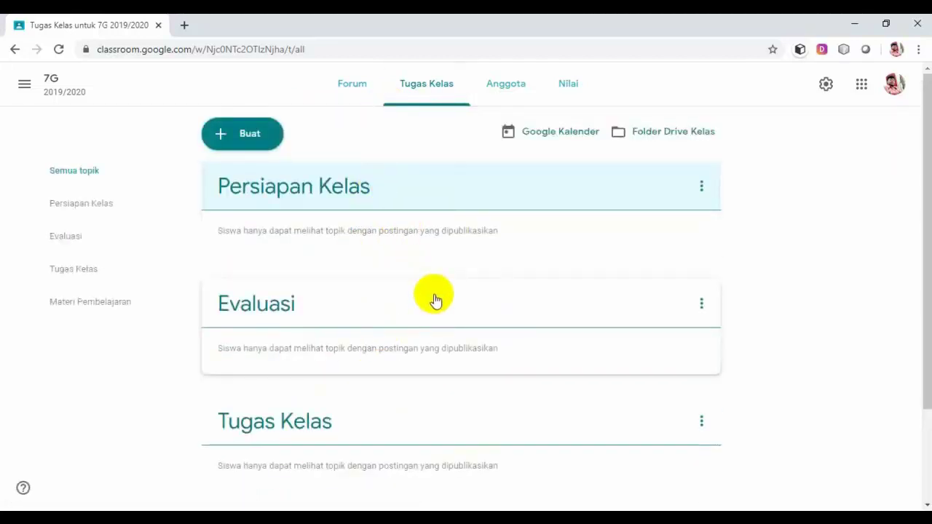
Place Materi Pembelajaran, then Tugas Kelas, above Evaluasi.
scroll(424, 331, "down", 1)
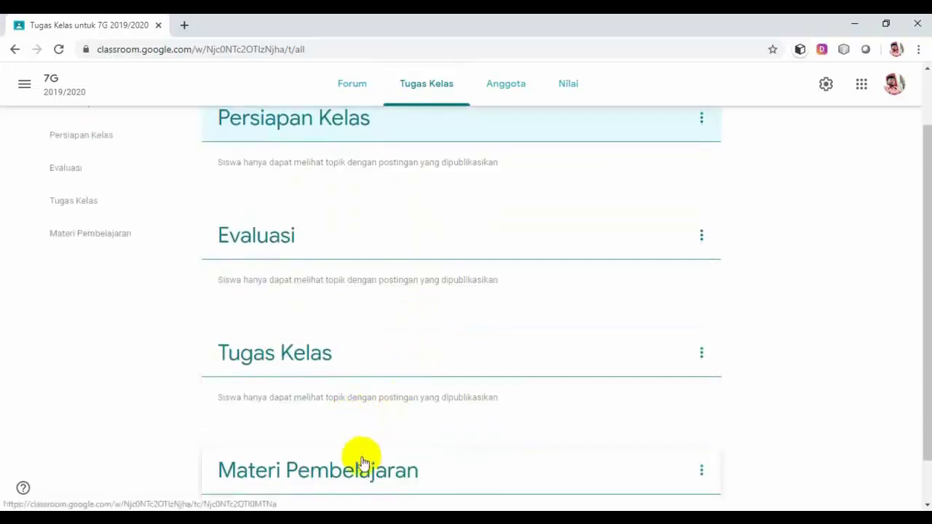
left_click_drag(362, 459, 347, 218)
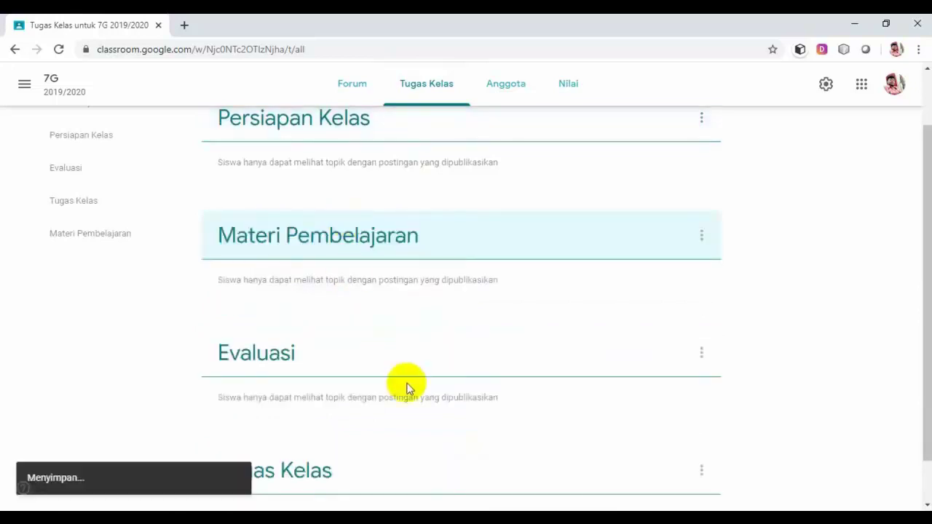
scroll(382, 406, "down", 1)
left_click_drag(350, 434, 364, 264)
scroll(401, 270, "up", 2)
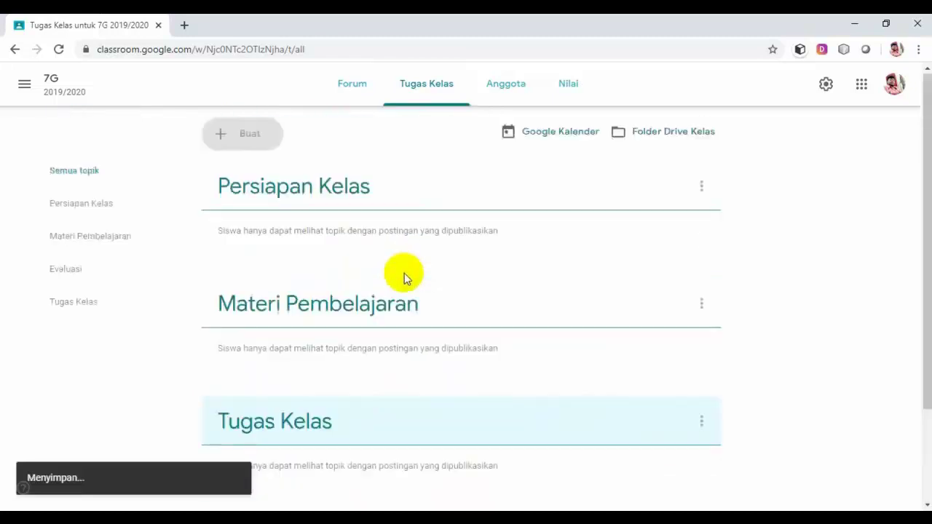
scroll(366, 231, "down", 2)
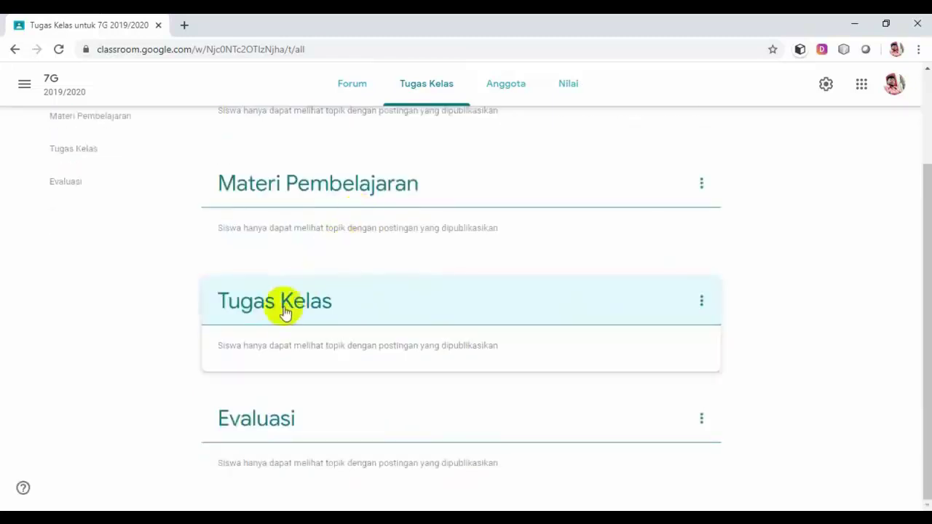
scroll(349, 412, "up", 2)
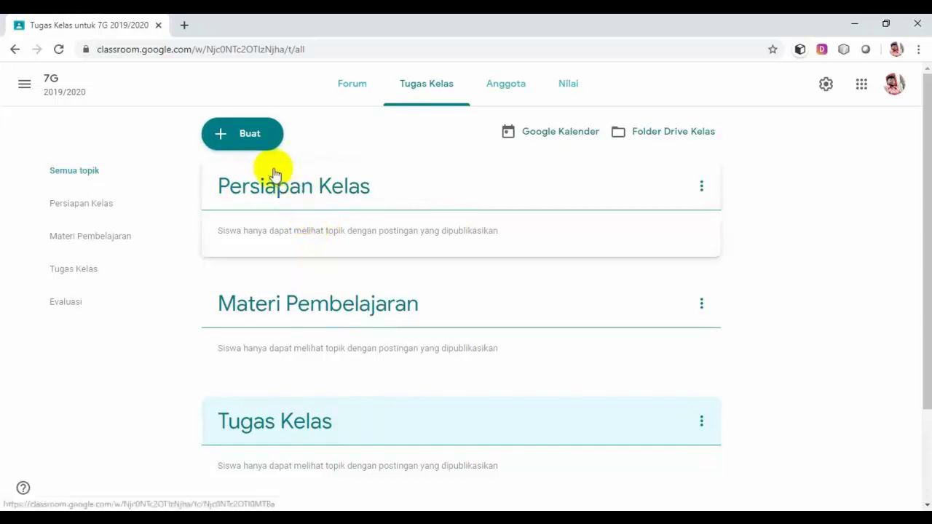
Create a new material titled 'Panduan Pembelajaran Jarak Jauh (PJJ)'.
left_click(246, 135)
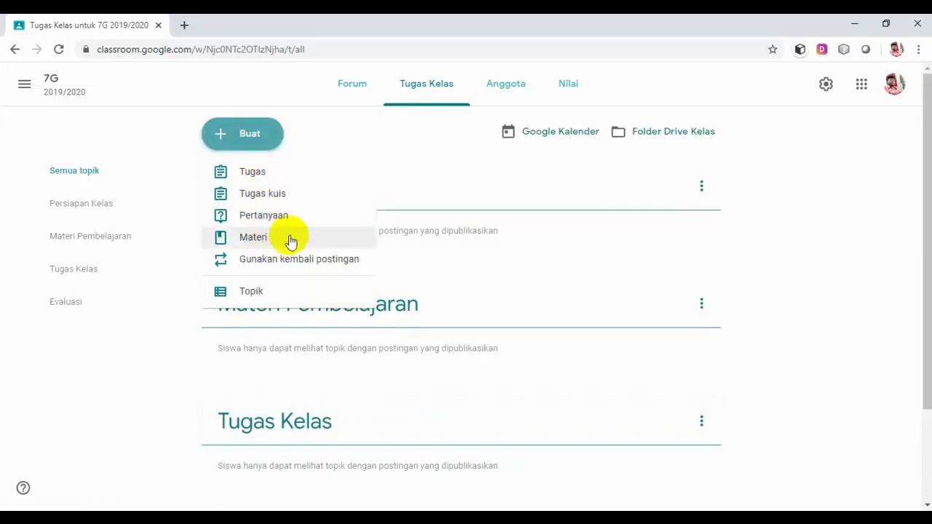
left_click(291, 240)
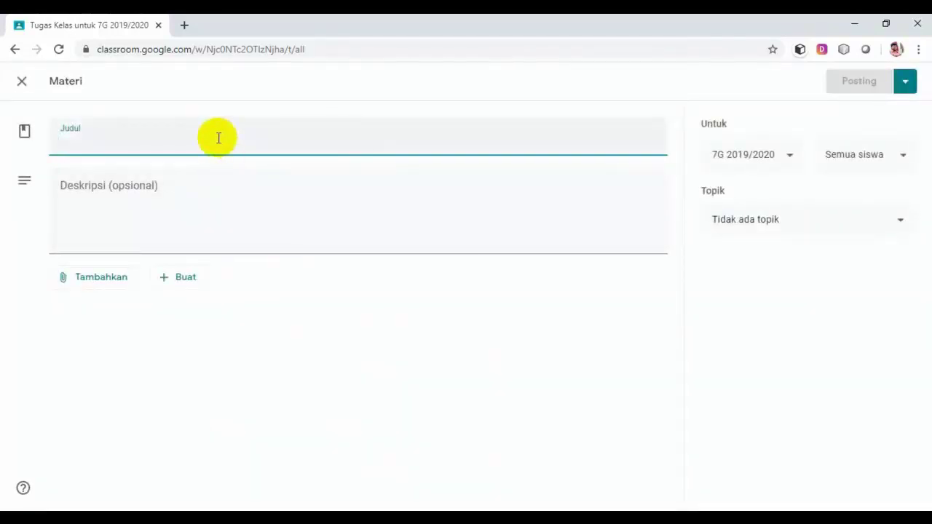
type("Pa")
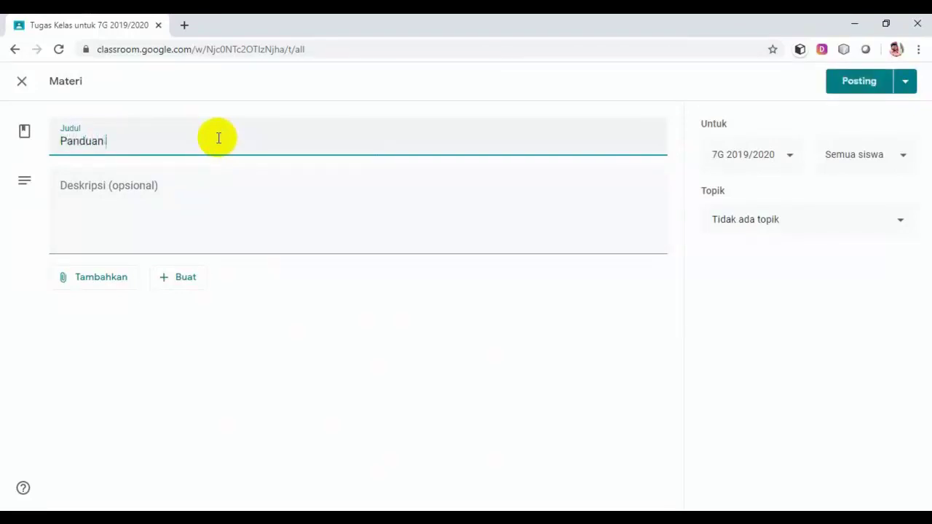
type("nduan Pembelajaran Ja")
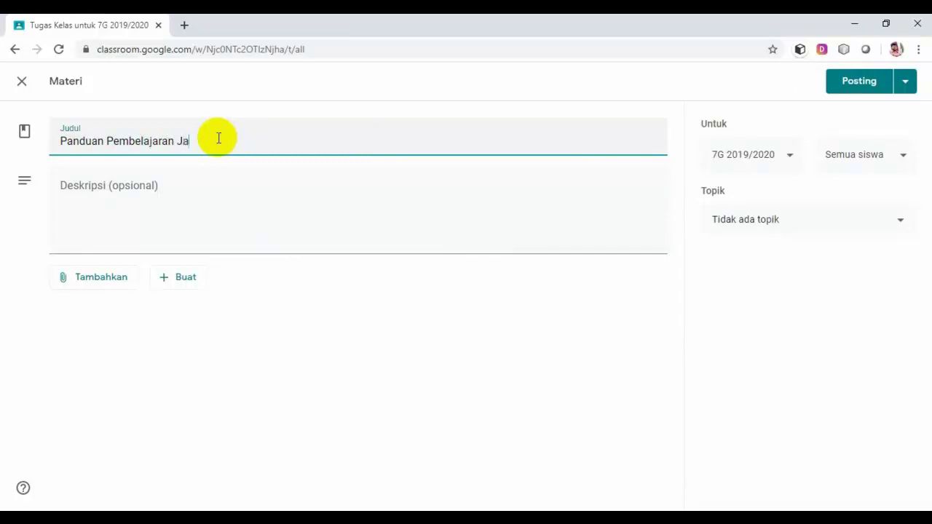
type("rak Jauh (PJJ")
Write the description 'Mohon para guru dan peserta didik bisa membaca terlebih dahulu sebelum…'.
left_click(172, 192)
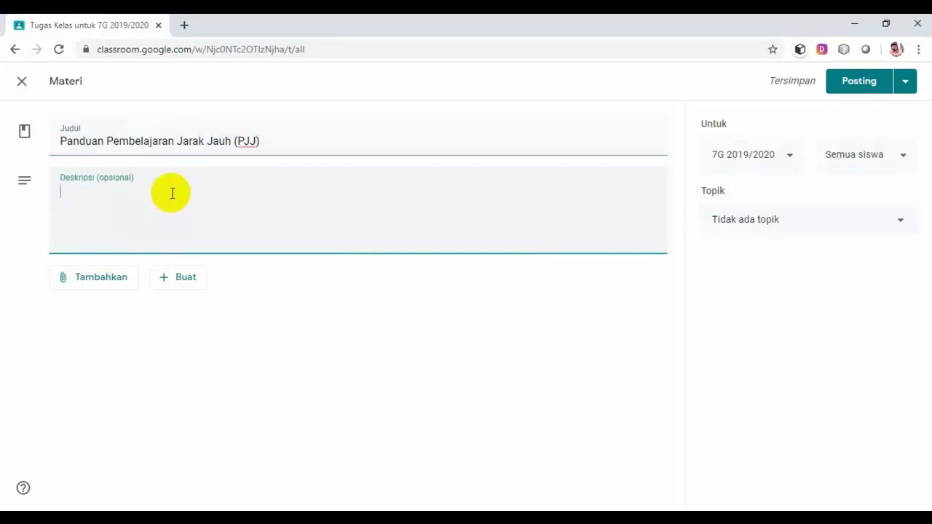
type("Mohon para")
type("guru dan pese")
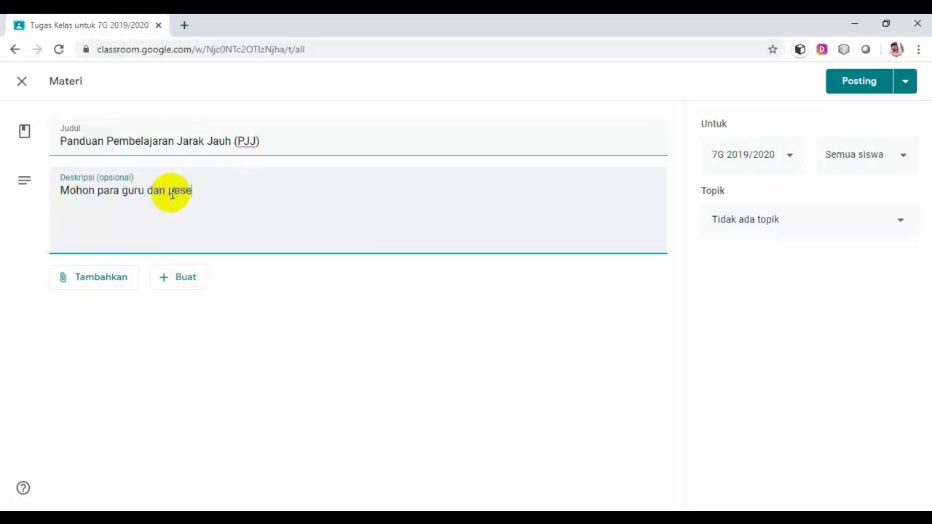
type("rta didik bisa me")
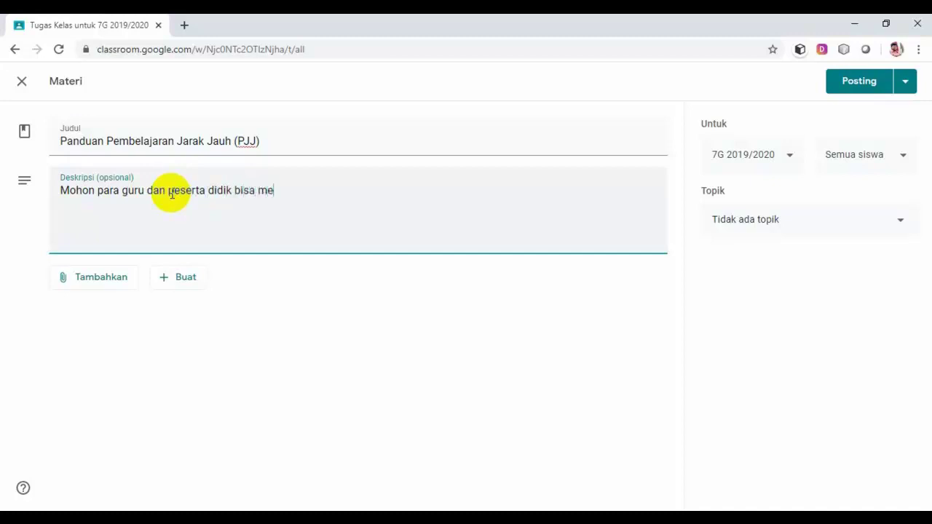
type("mbaca terlebih dahulu ")
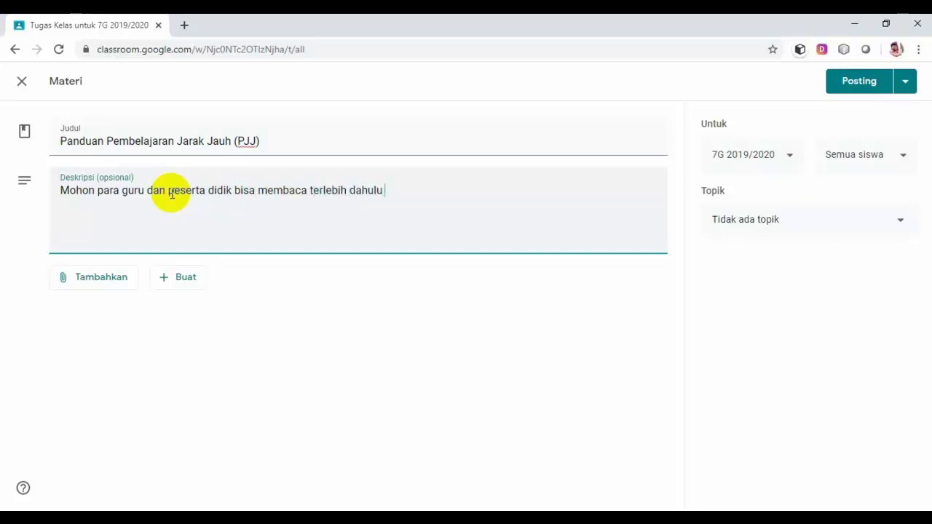
type("sebelum melaku")
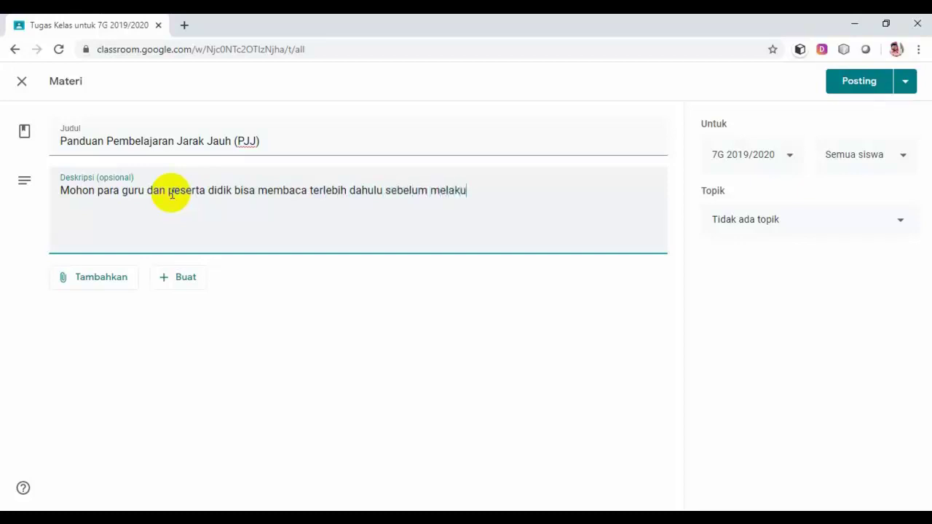
type("kan proses pembelajaran jarak")
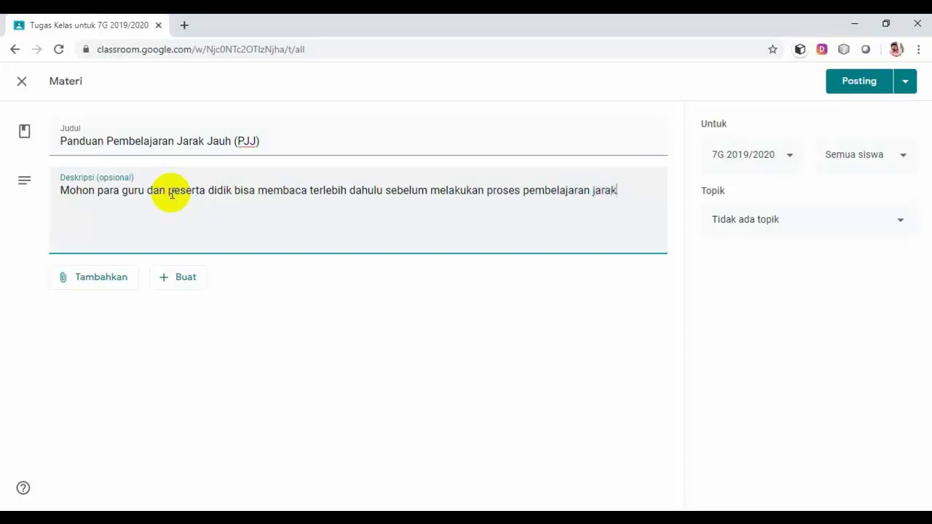
type("-jauh.")
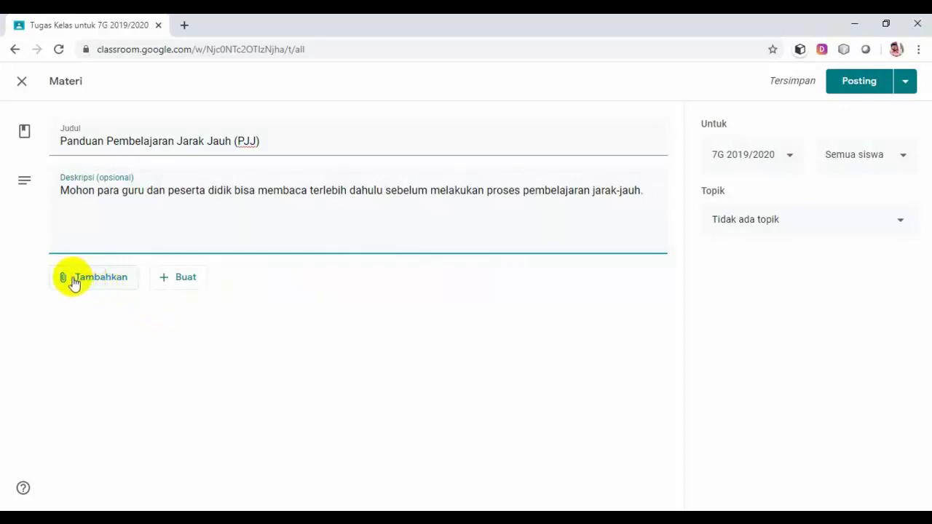
Upload Panduan Pembelajaran.pdf from the computer as the PJJ material's attachment.
left_click(93, 283)
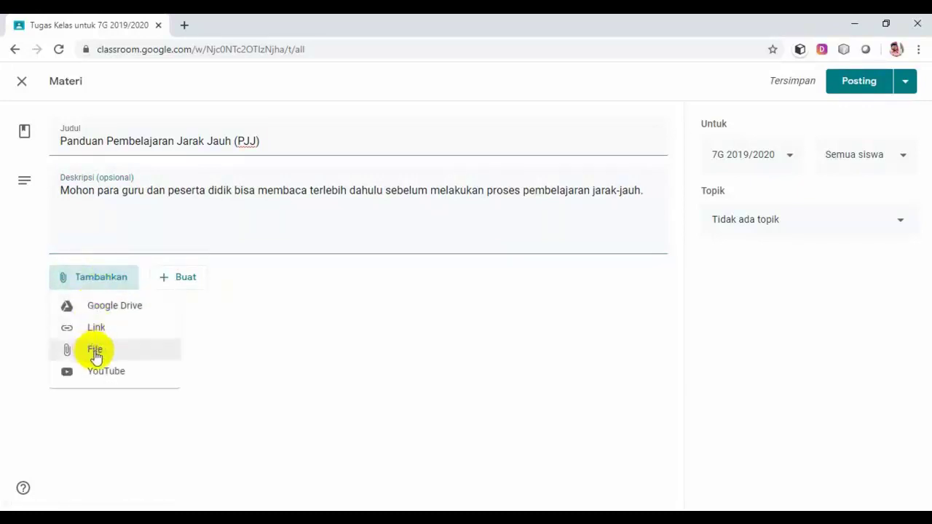
left_click(99, 353)
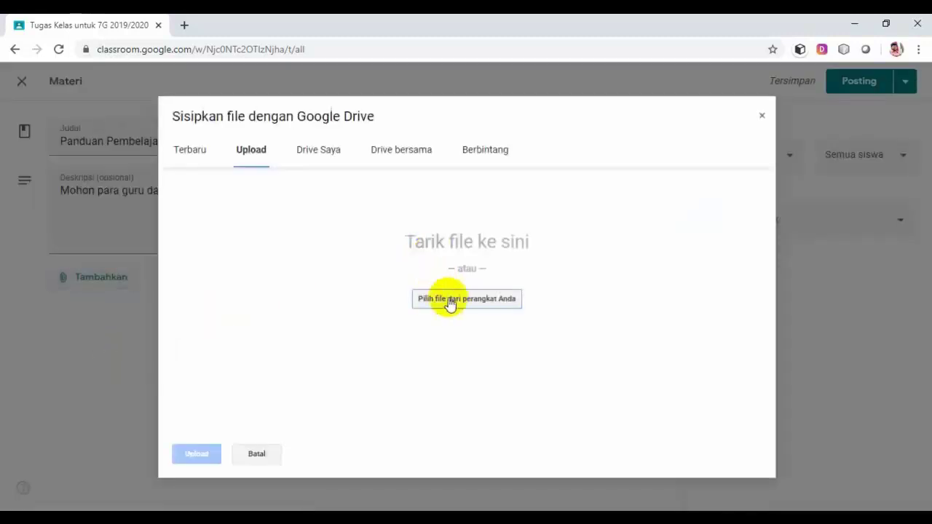
left_click(449, 300)
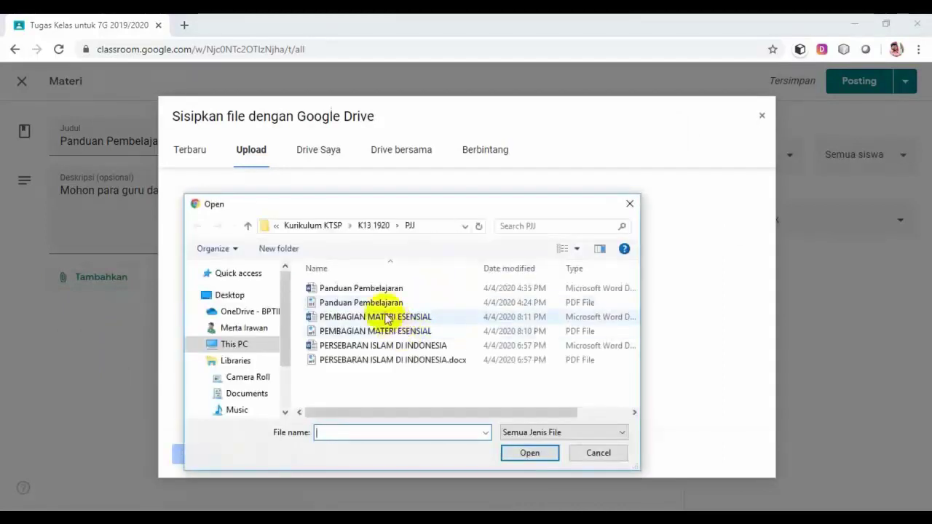
left_click(378, 304)
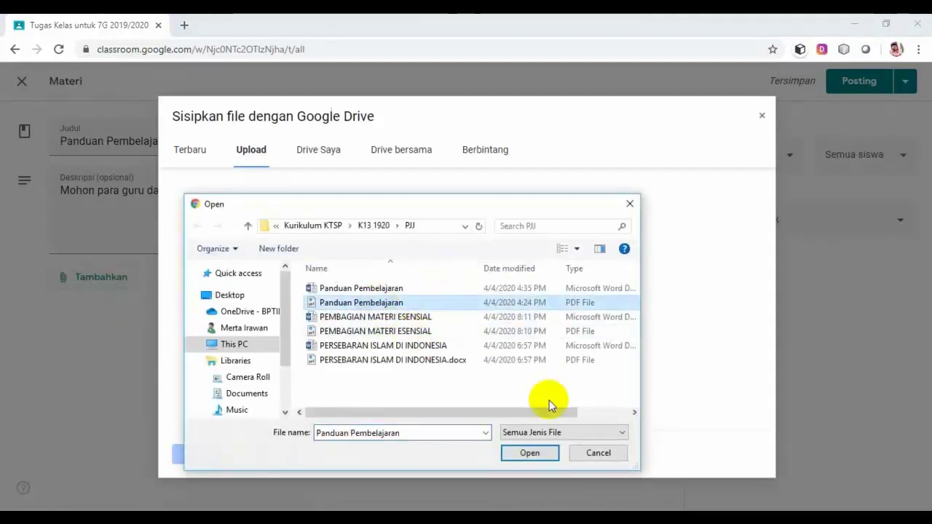
left_click(534, 452)
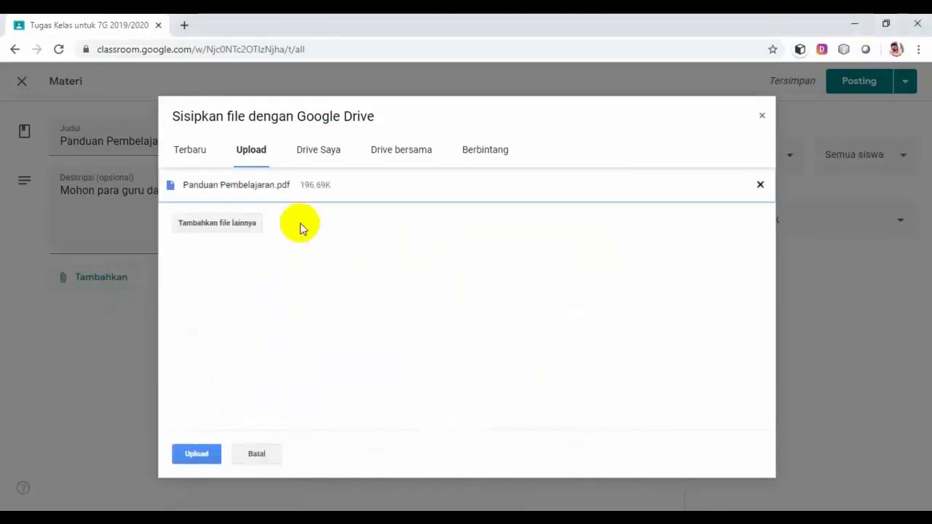
left_click(204, 455)
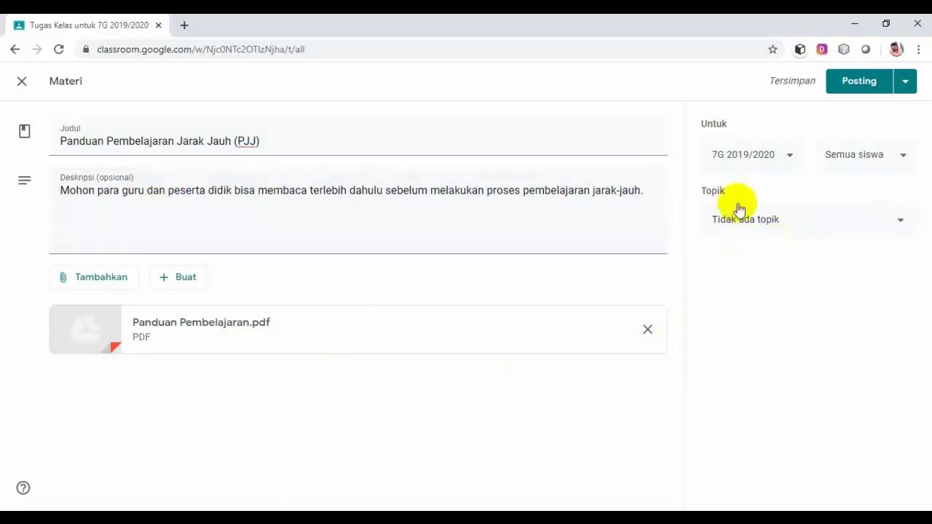
left_click(907, 223)
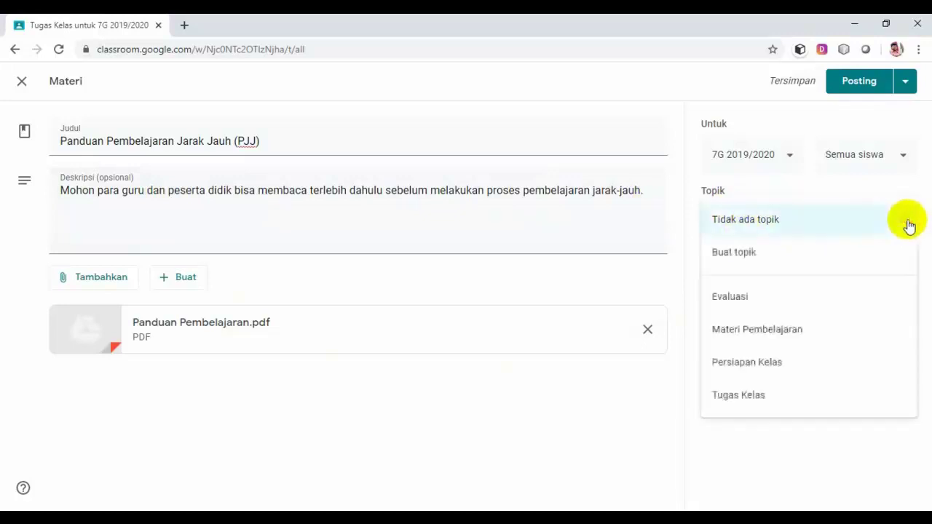
left_click(782, 366)
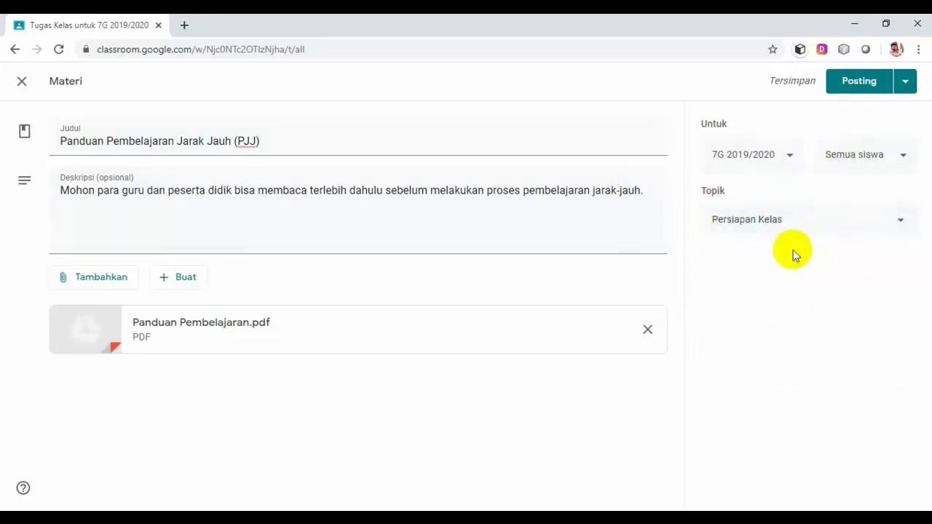
left_click(864, 87)
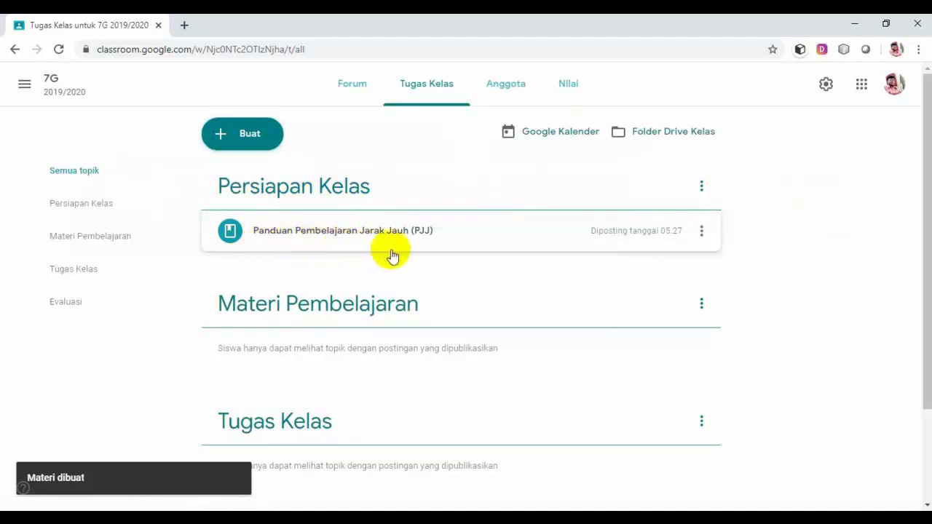
scroll(392, 255, "down", 1)
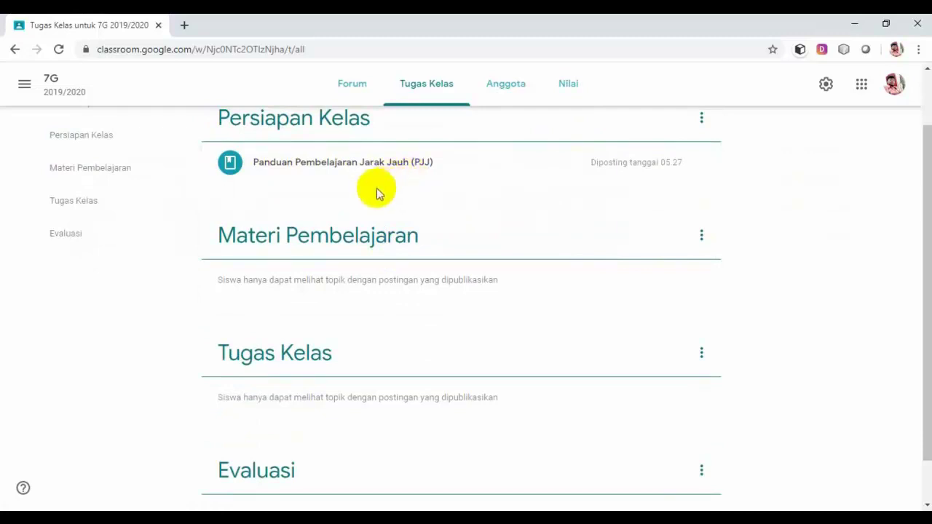
scroll(328, 259, "up", 1)
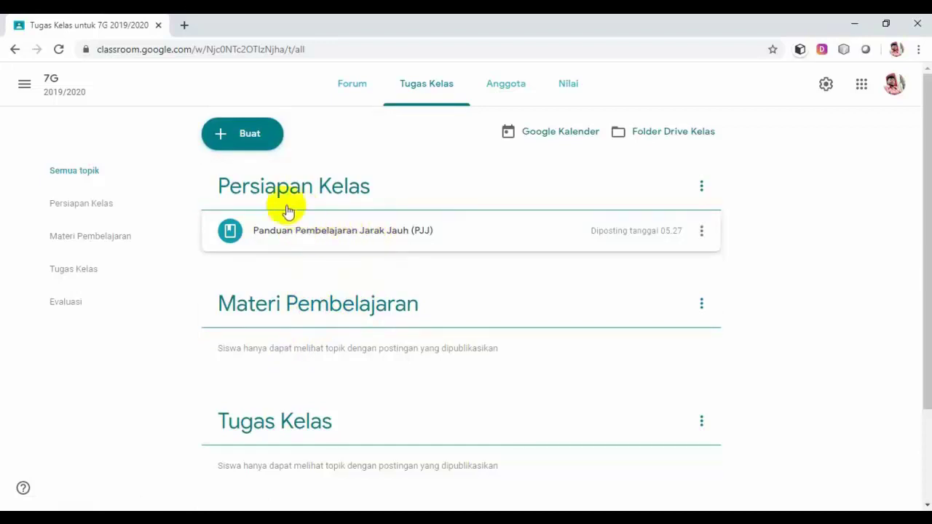
Start a new material post titled 'Pembagian Materi Esensial'.
left_click(250, 140)
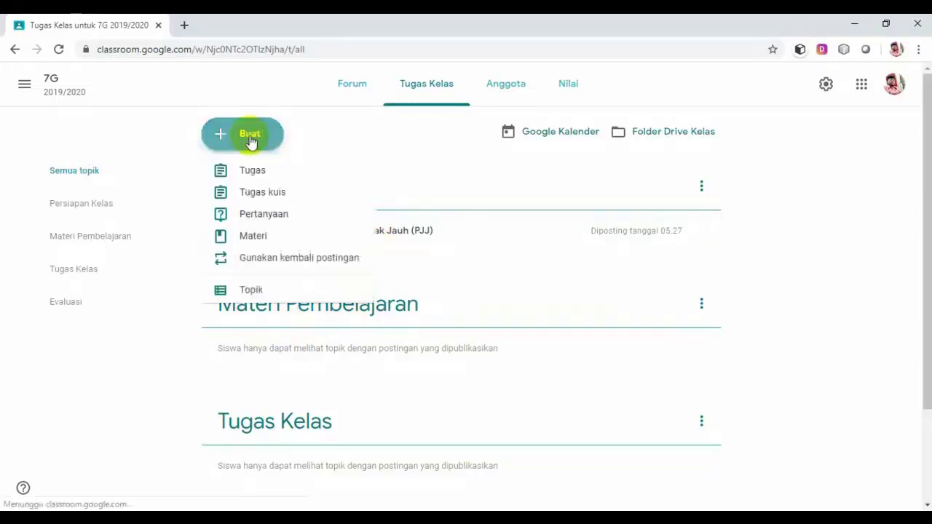
left_click(254, 239)
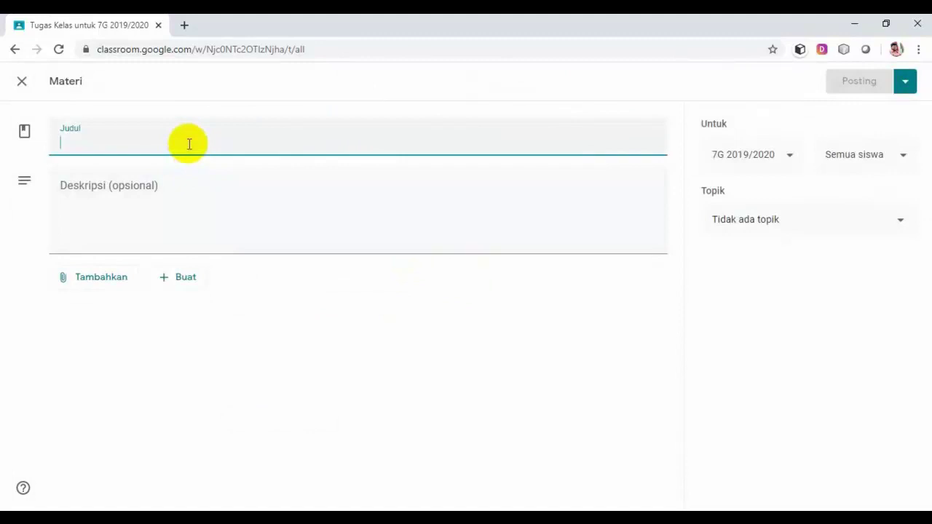
type("Pembagian M")
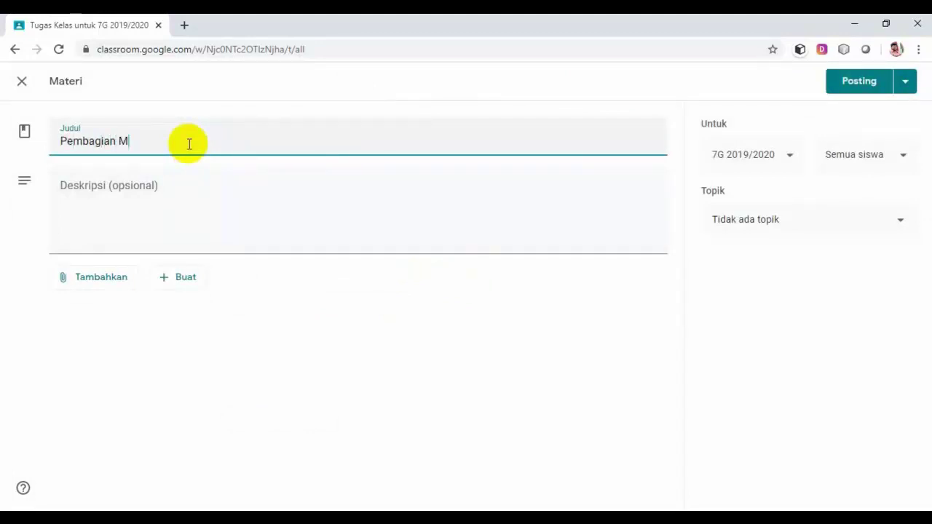
type("ateri Esensial")
Write a description asking students to first understand the materials and supporting data used for learning.
left_click(185, 195)
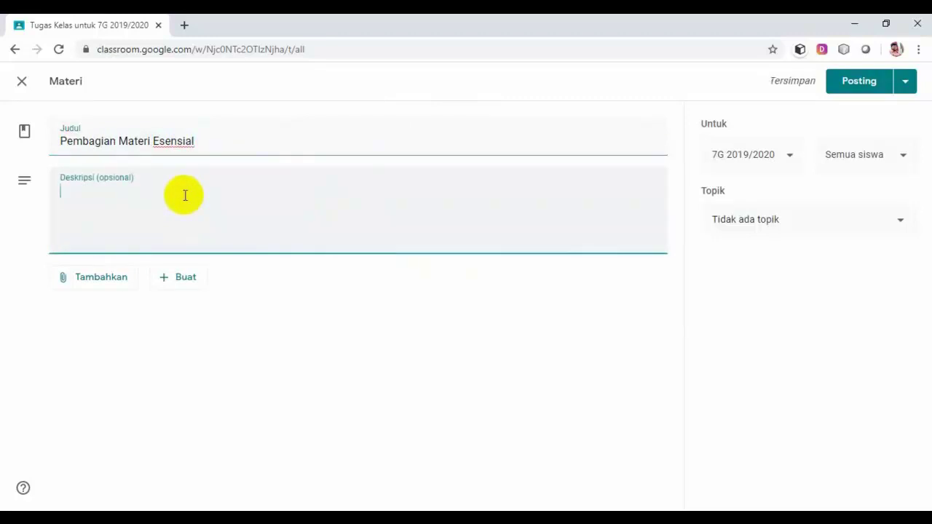
type("Mohon")
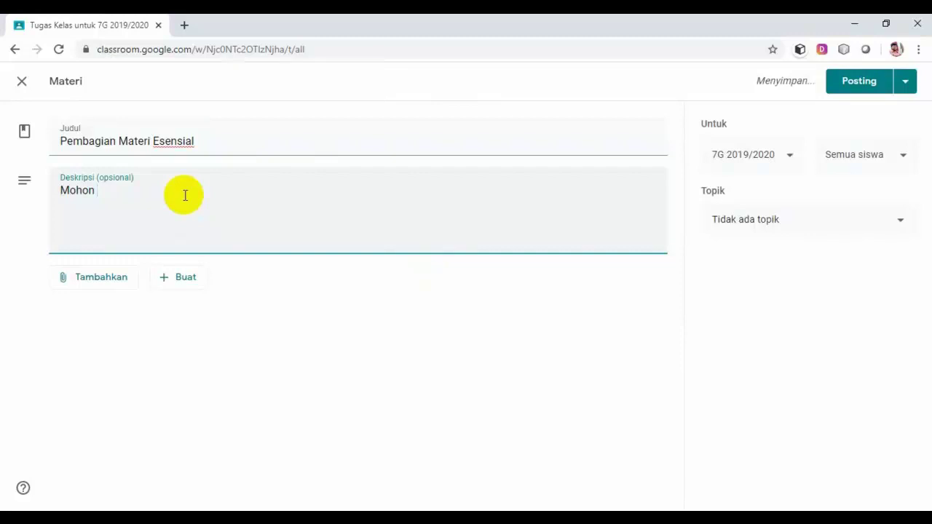
type(" pesert")
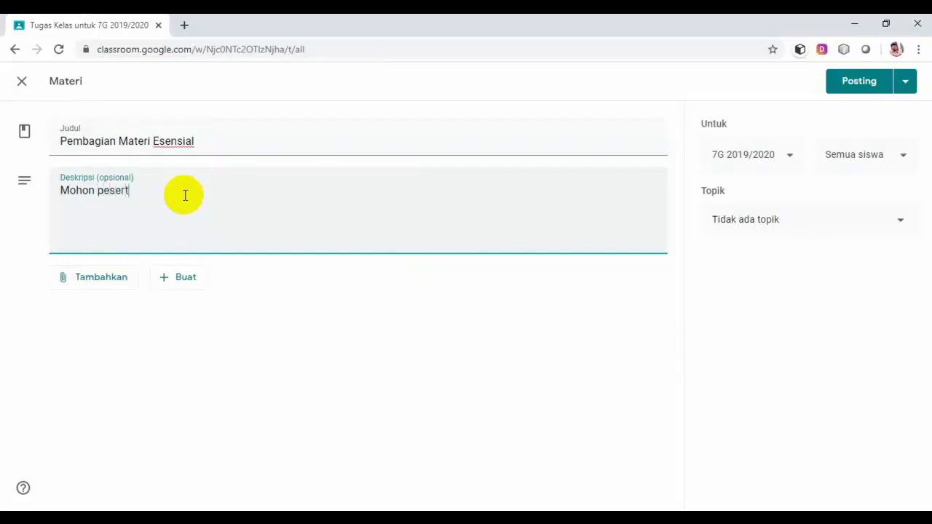
type("a didik ")
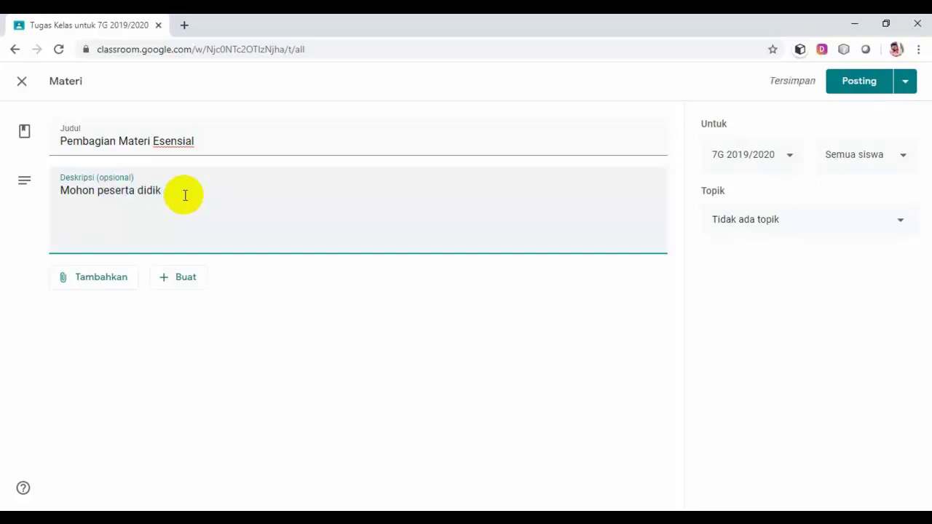
type("memahami terleb")
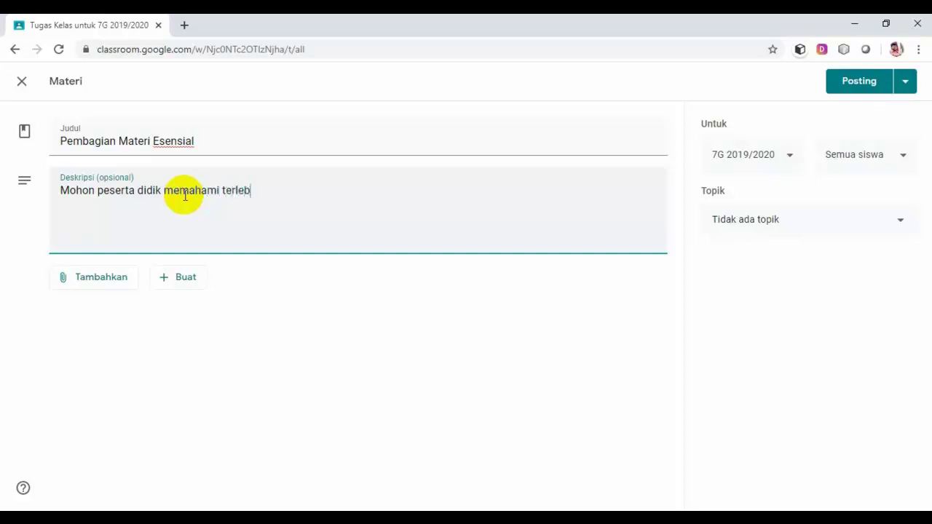
type("ih dahulu mataeri-")
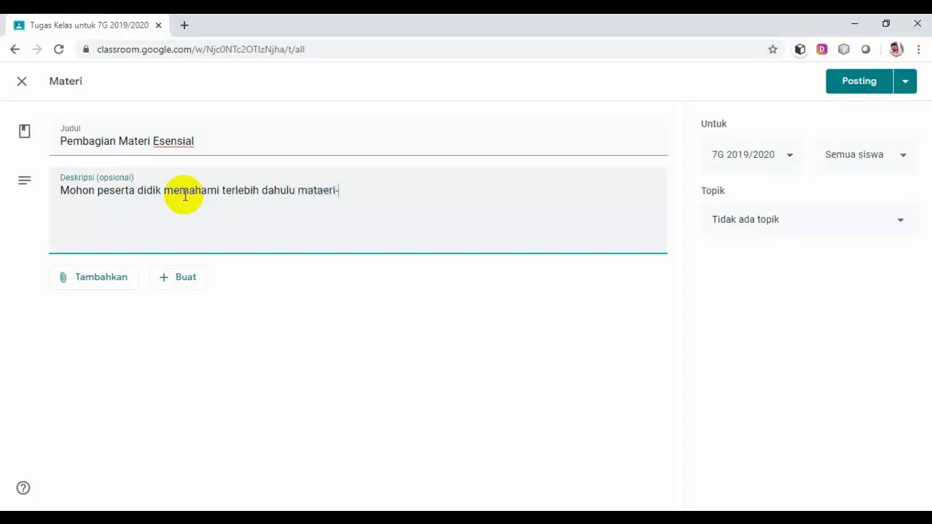
type("materi ya")
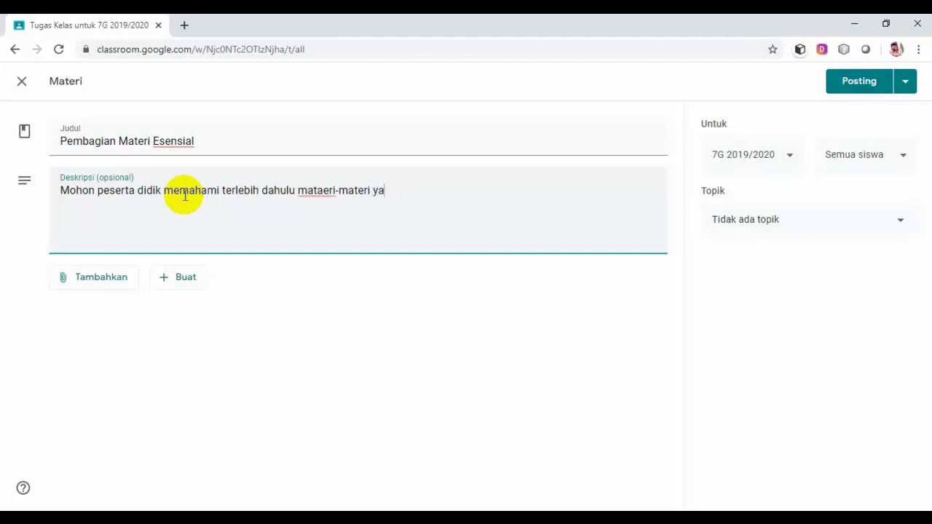
type("nber")
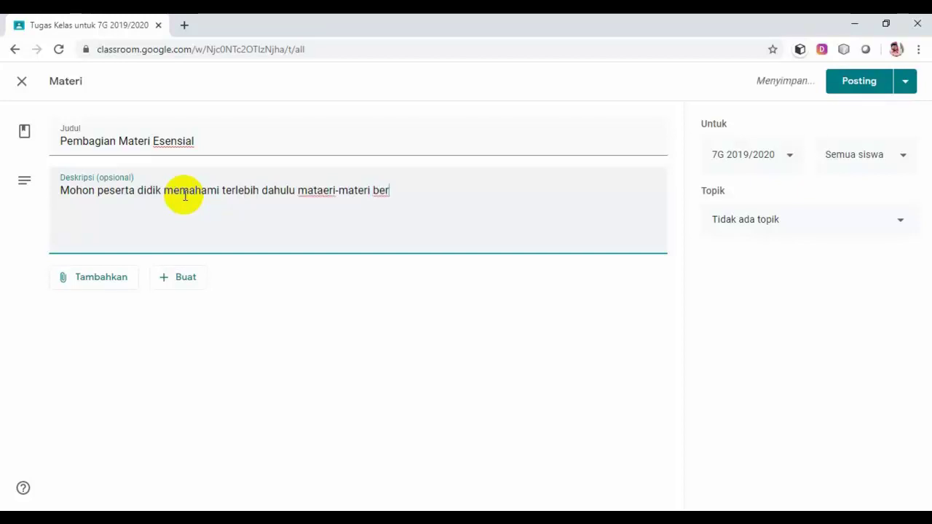
key("BackSpace")
type("serta ")
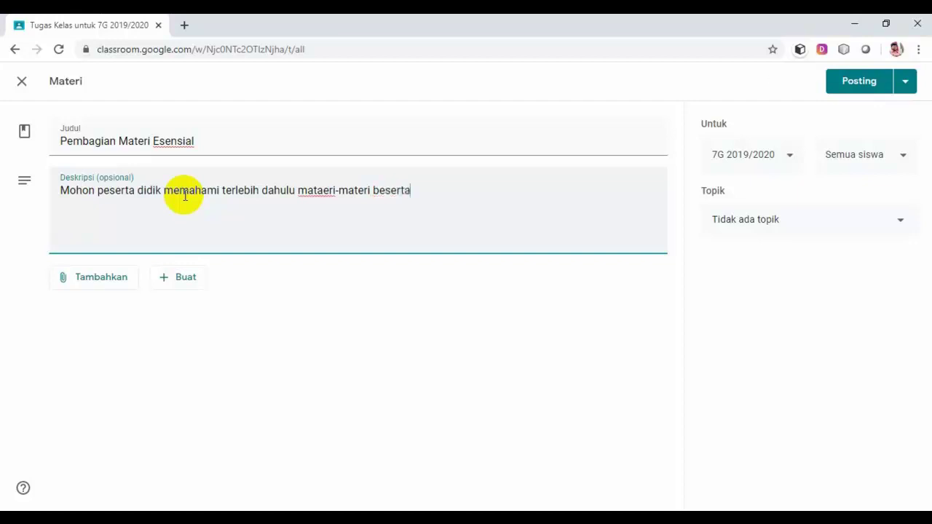
type("data penduku")
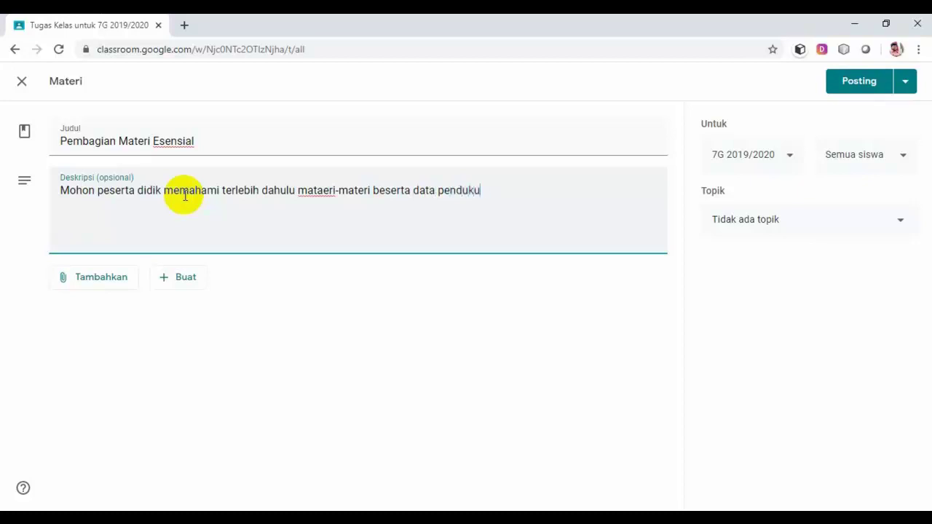
type("ngnya akan dij")
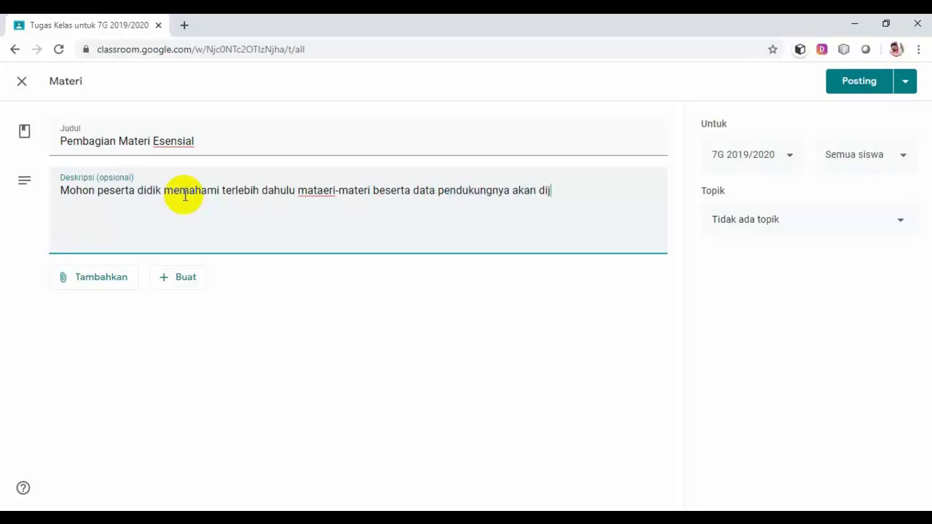
type("adikan sebagai ")
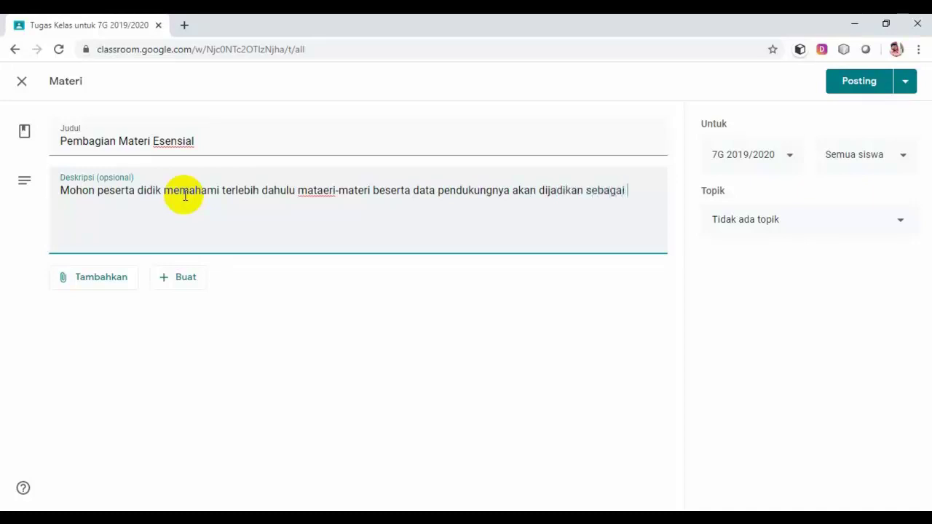
type("bahan pembela")
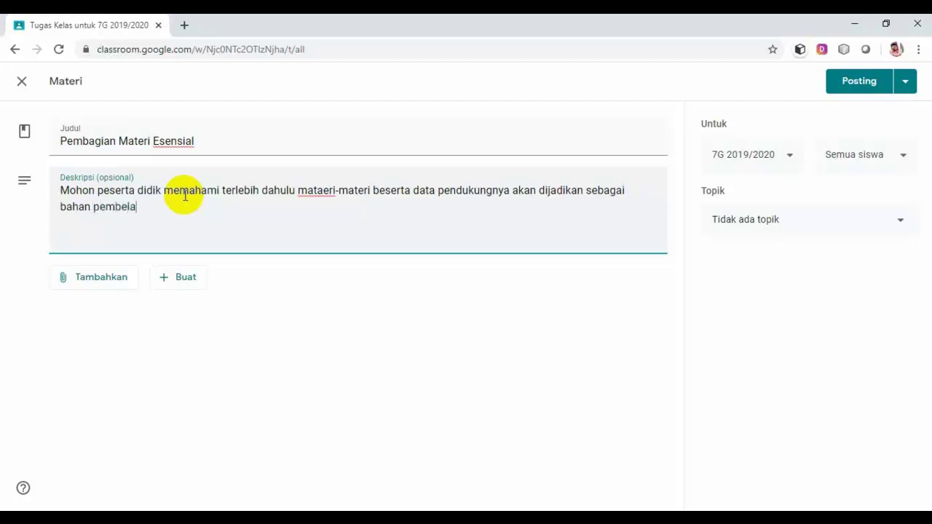
type("jaran.")
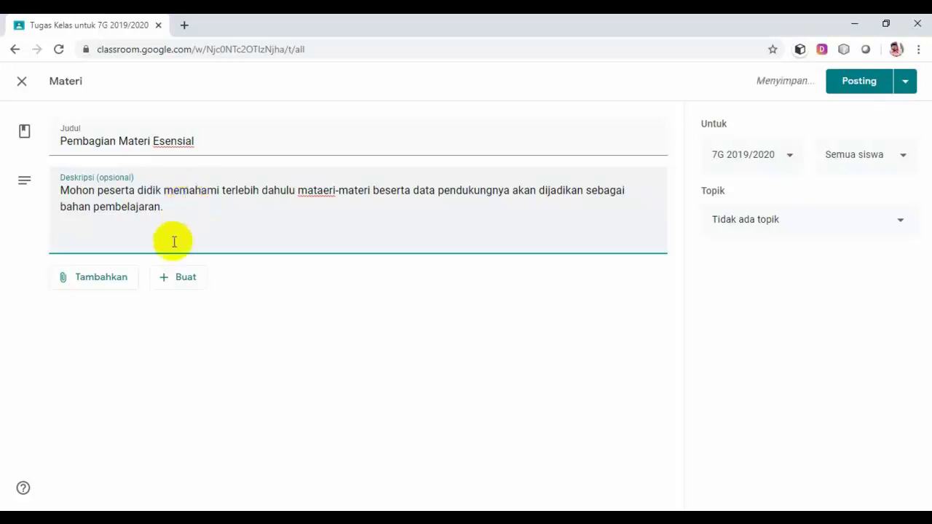
Upload PEMBAGIAN MATERI ESENSIAL.pdf from the computer to attach it to the post.
left_click(98, 286)
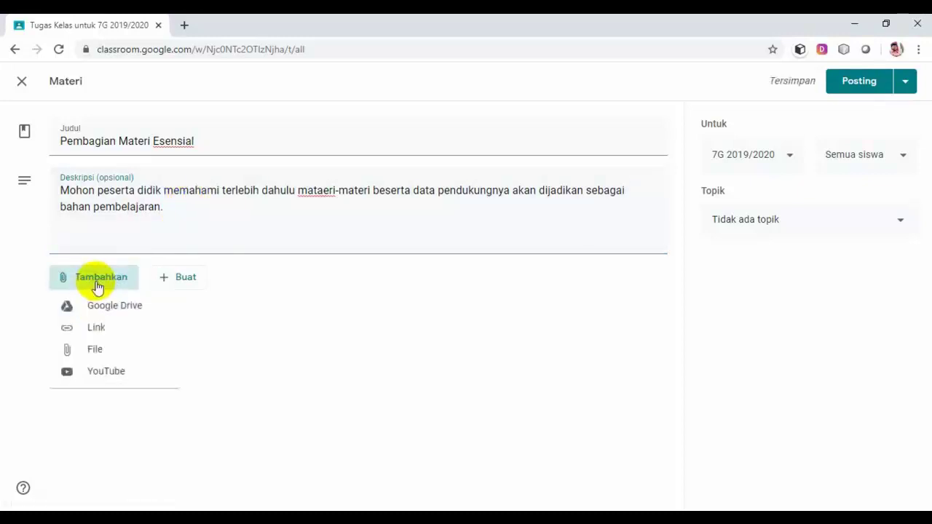
left_click(101, 352)
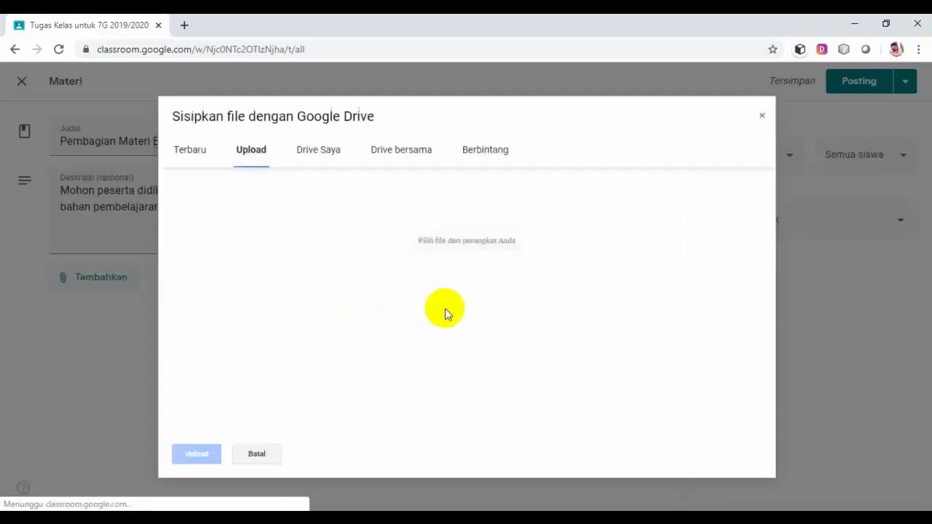
left_click(464, 308)
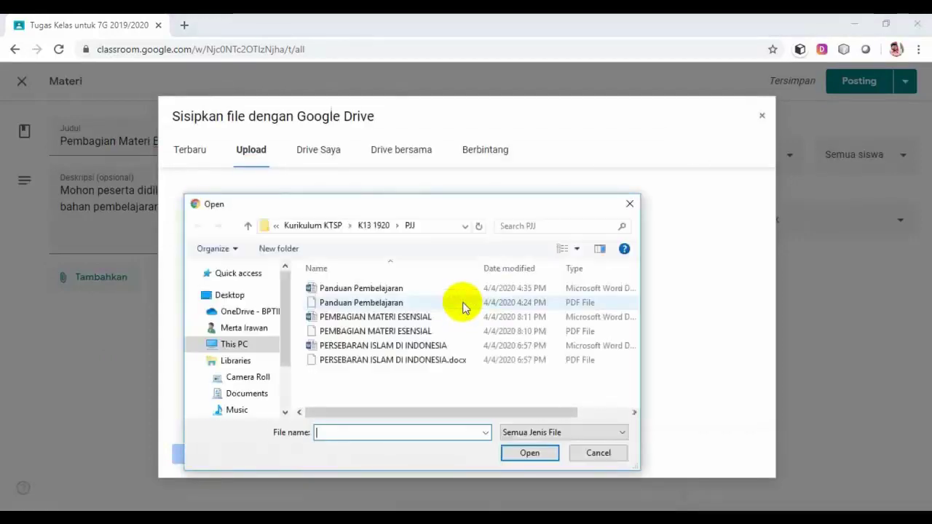
left_click(374, 332)
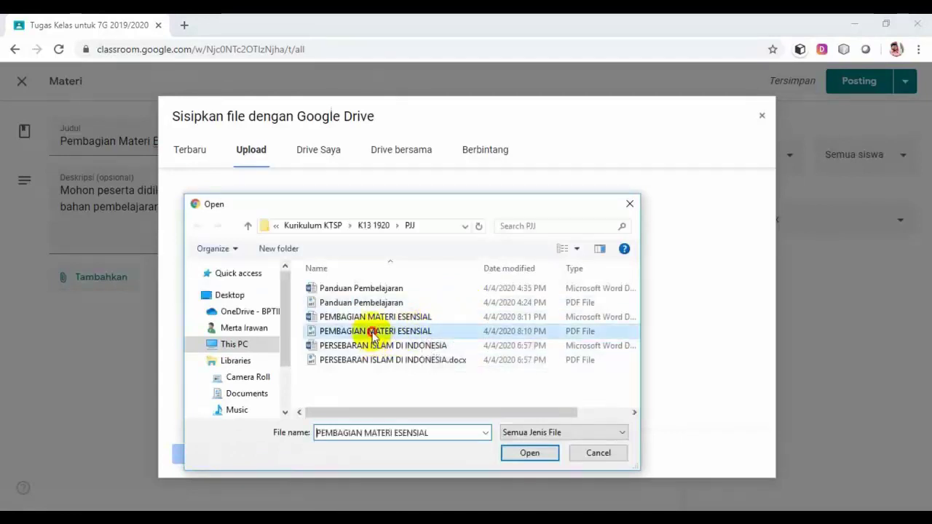
left_click(533, 453)
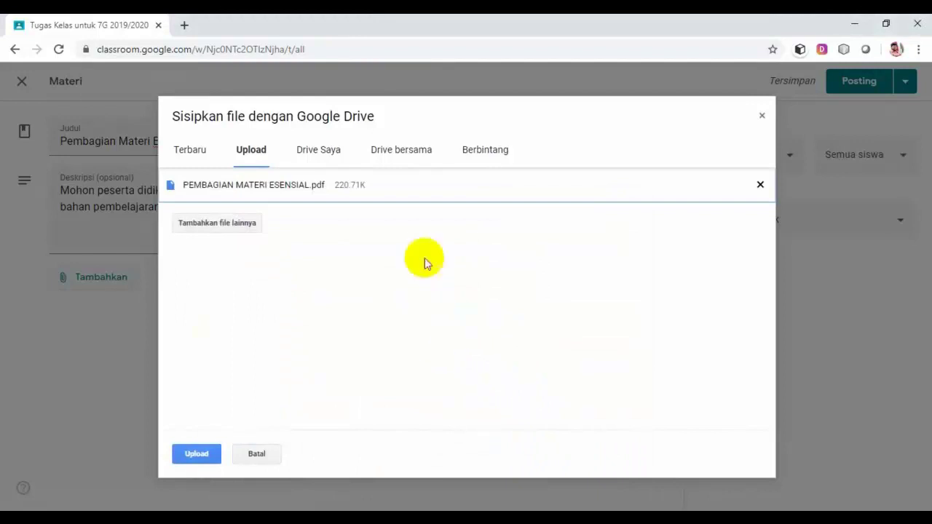
left_click(196, 455)
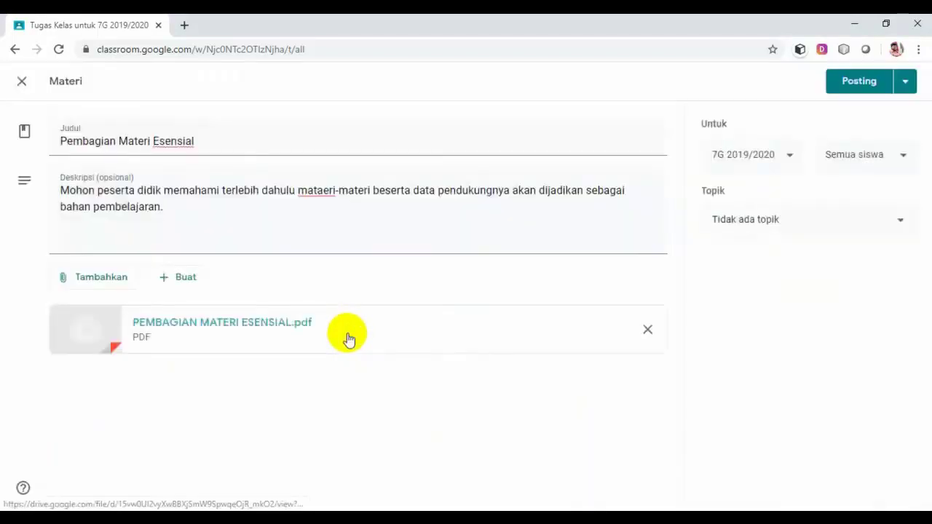
Assign the material to the Persiapan Kelas topic and post it.
left_click(901, 221)
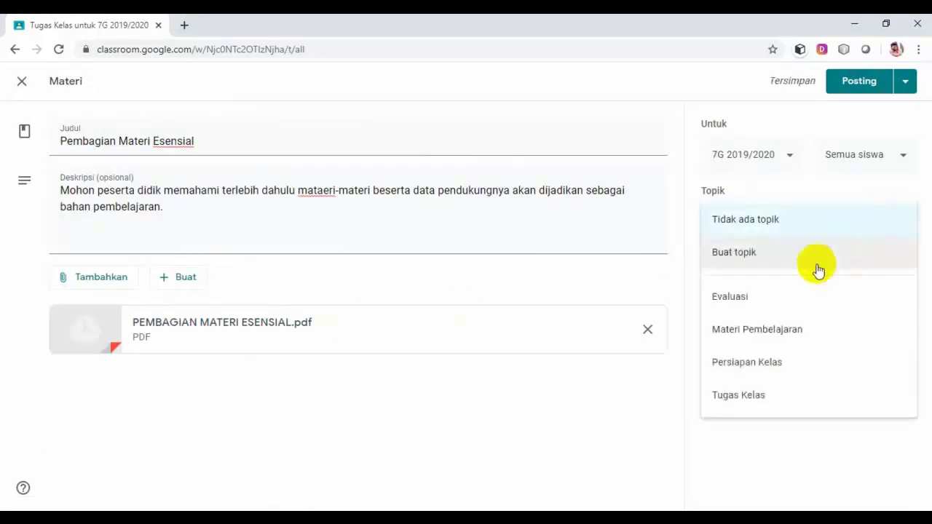
left_click(746, 361)
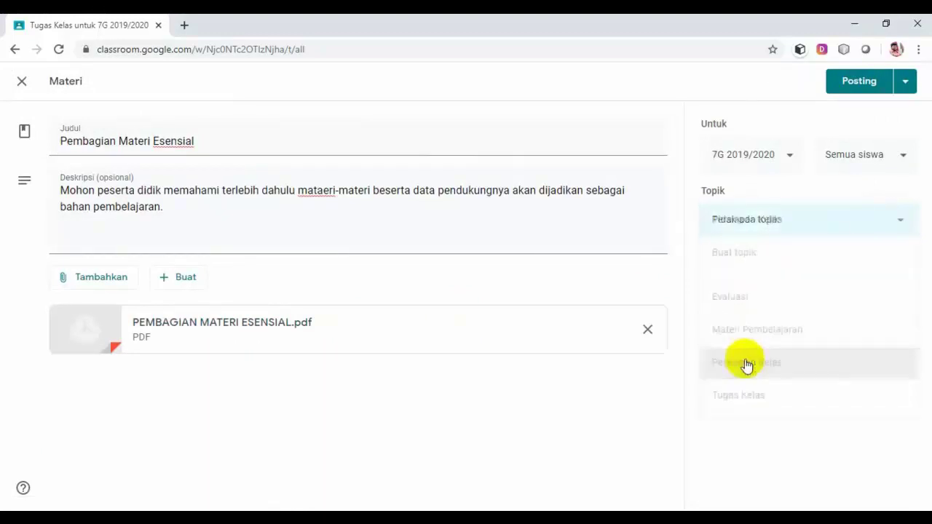
left_click(858, 84)
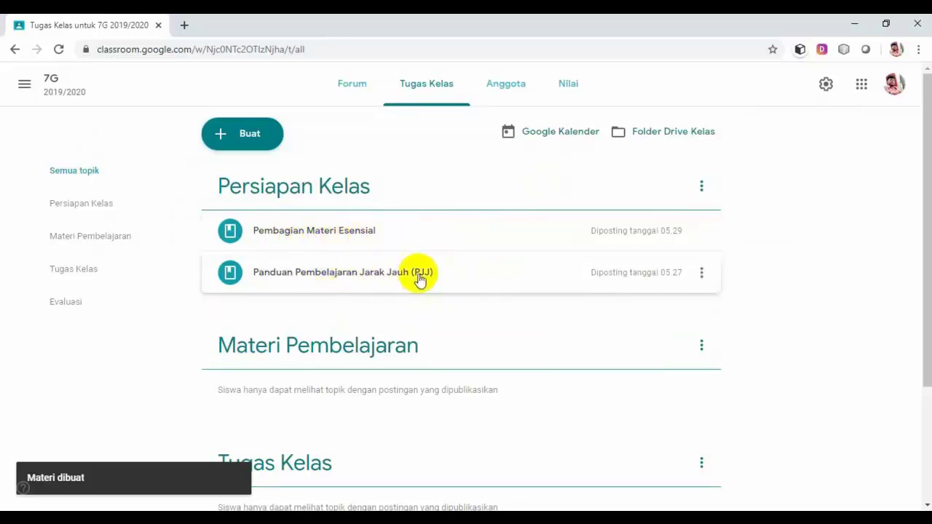
Drag the PJJ guide above Pembagian Materi Esensial within Persiapan Kelas.
left_click_drag(445, 281, 444, 232)
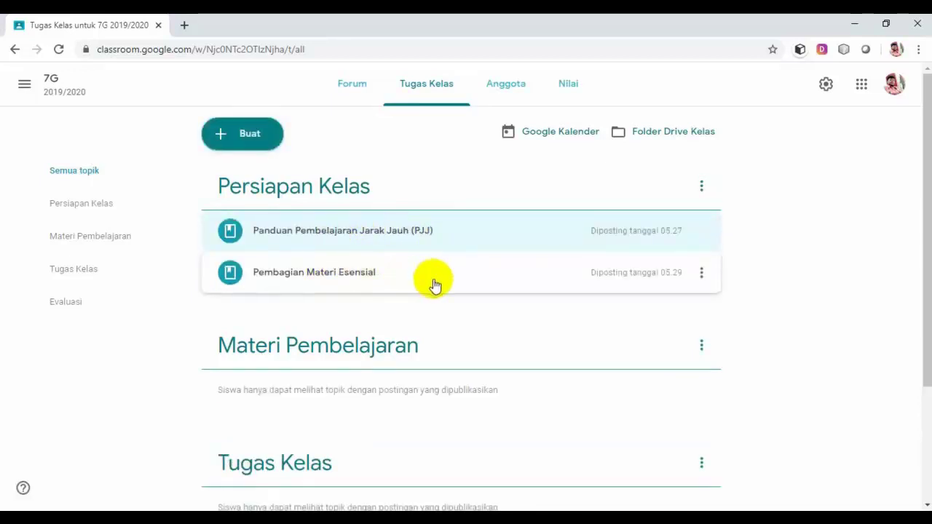
scroll(469, 303, "down", 1)
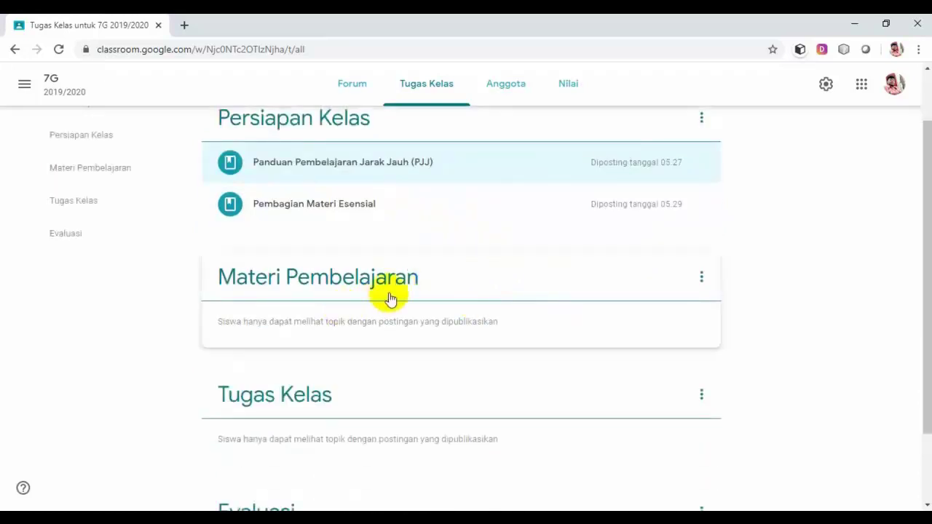
scroll(387, 298, "up", 1)
scroll(334, 364, "down", 1)
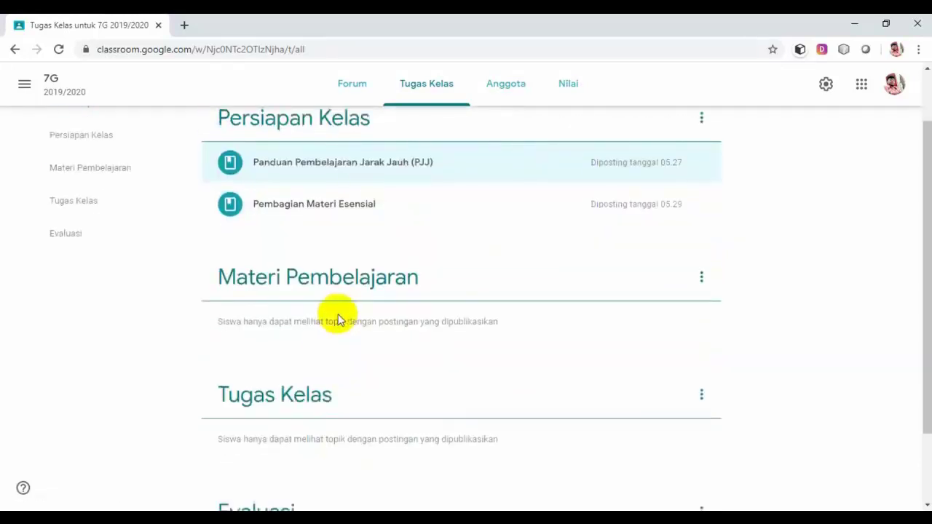
scroll(337, 306, "up", 1)
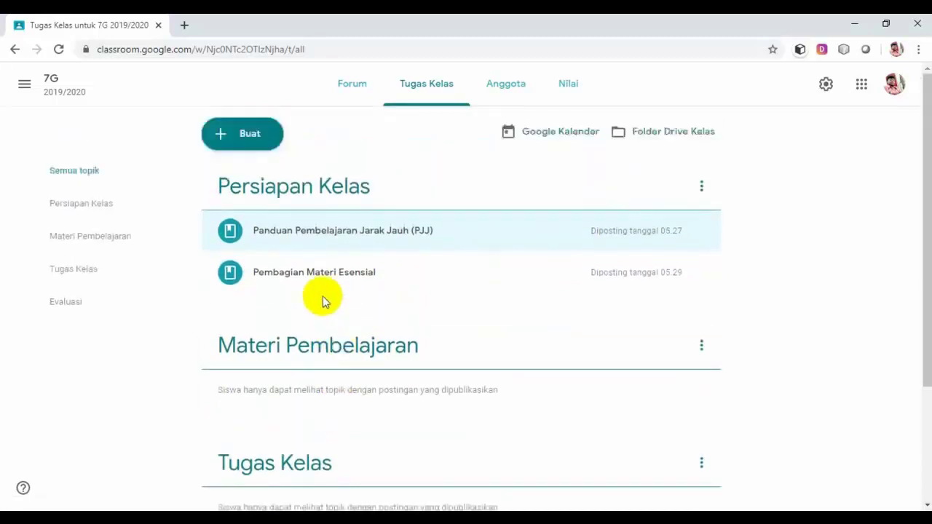
Start a new material post titled 'Persebaran Islam di Indonesia'.
left_click(250, 139)
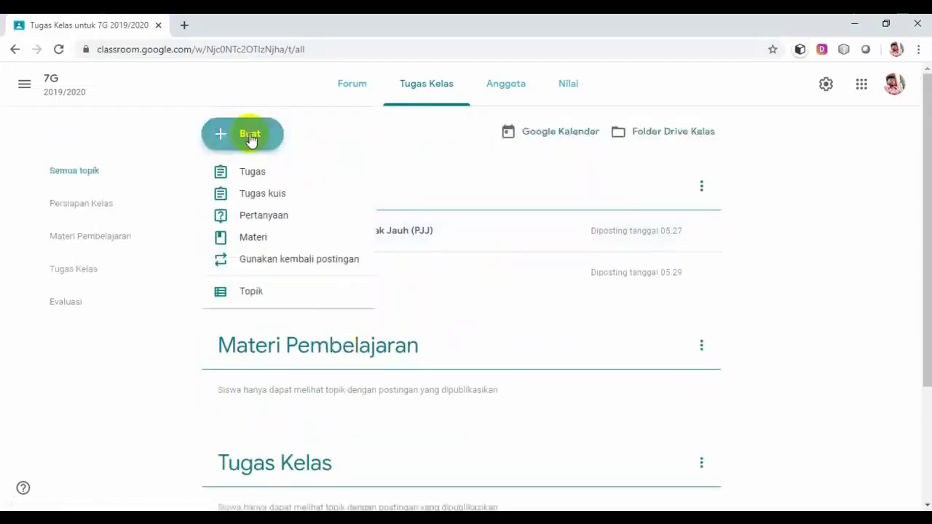
left_click(254, 239)
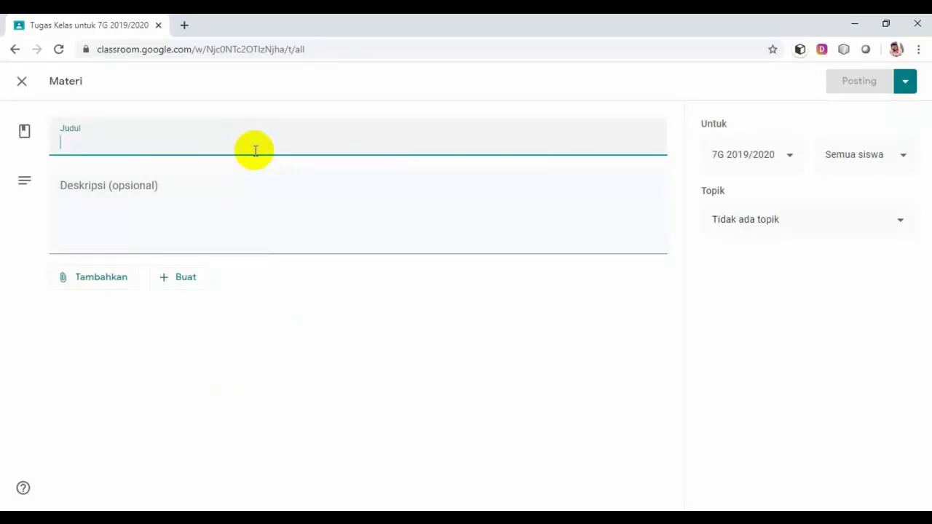
type("Pe")
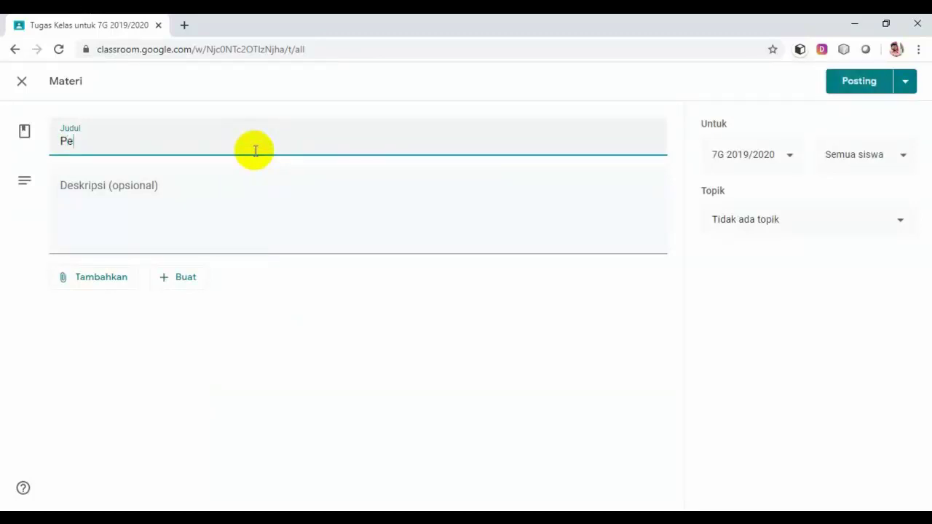
type("rsebaran I")
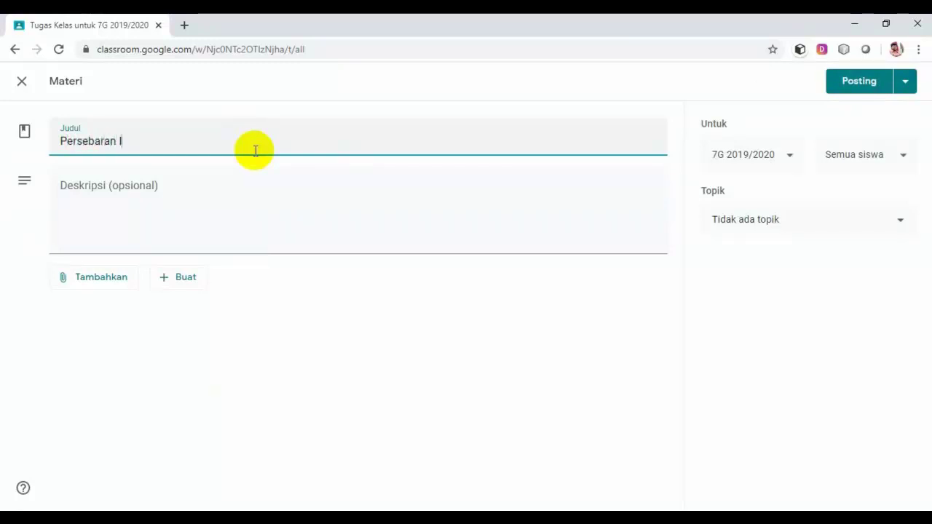
type("slam di Indo")
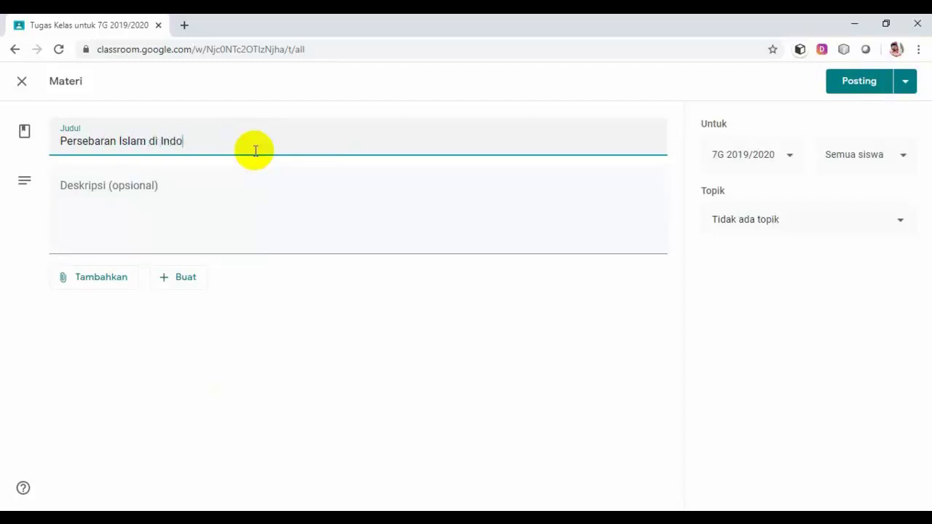
type("nesia")
Add the description 'Bacalah materi ini sebaik-baiknya karena nanti ada proses penilaiannya.'.
left_click(213, 193)
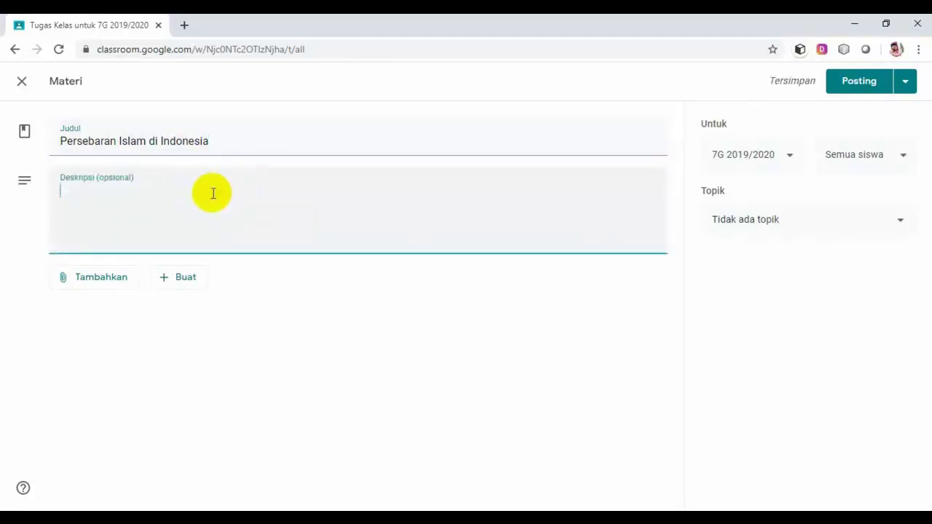
type("Bacala")
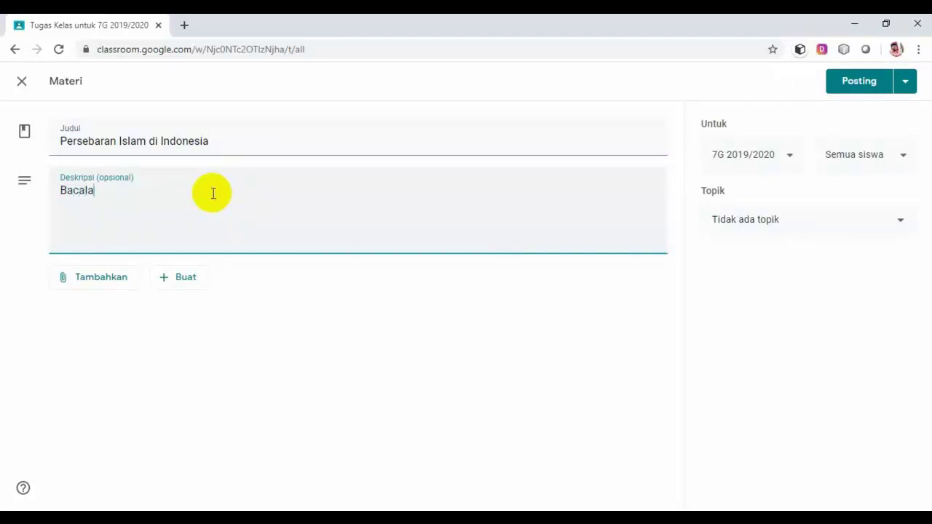
type("h materi ini ")
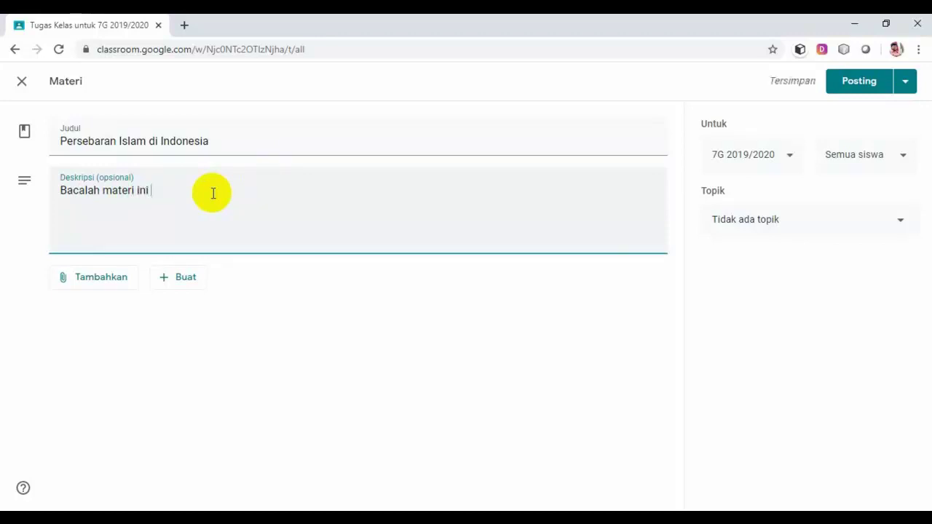
type("sebai")
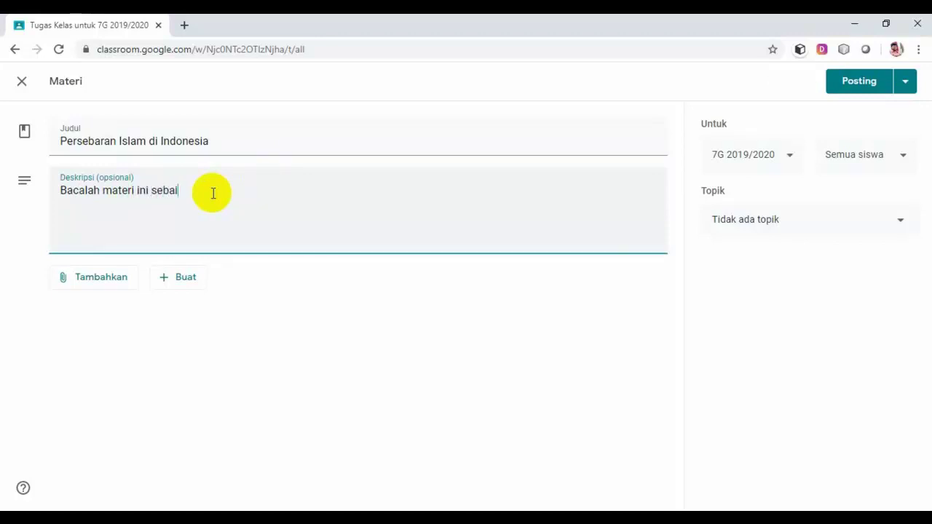
type("k-baiknya karena nanti ada")
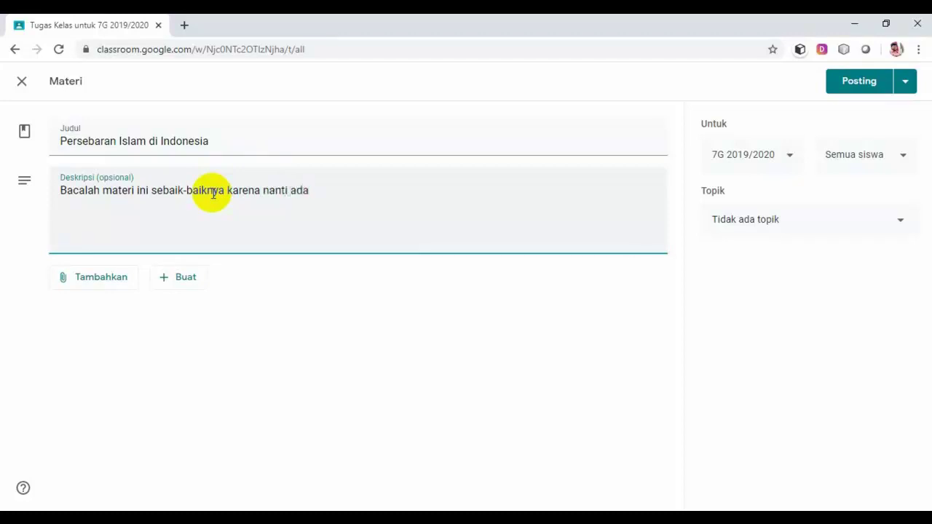
type(" proses penil")
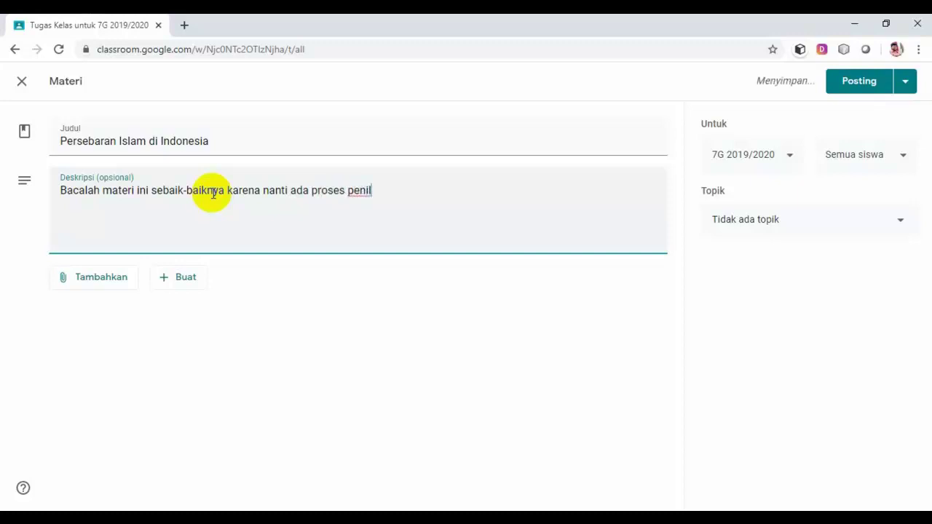
type("aianan")
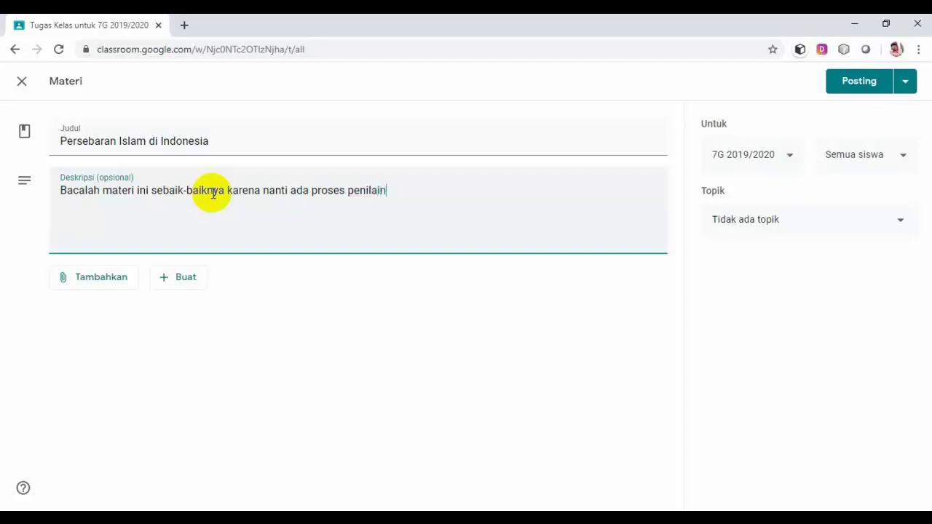
key("BackSpace")
key("BackSpace")
key("BackSpace")
type("nya.")
Select PERSEBARAN ISLAM DI INDONESIA.docx.pdf from the computer for attaching to the material.
left_click(99, 283)
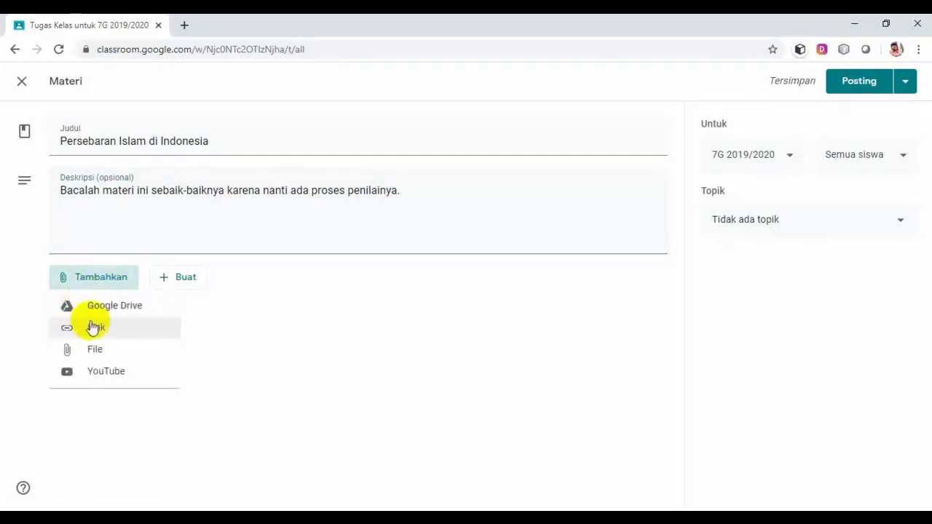
left_click(106, 351)
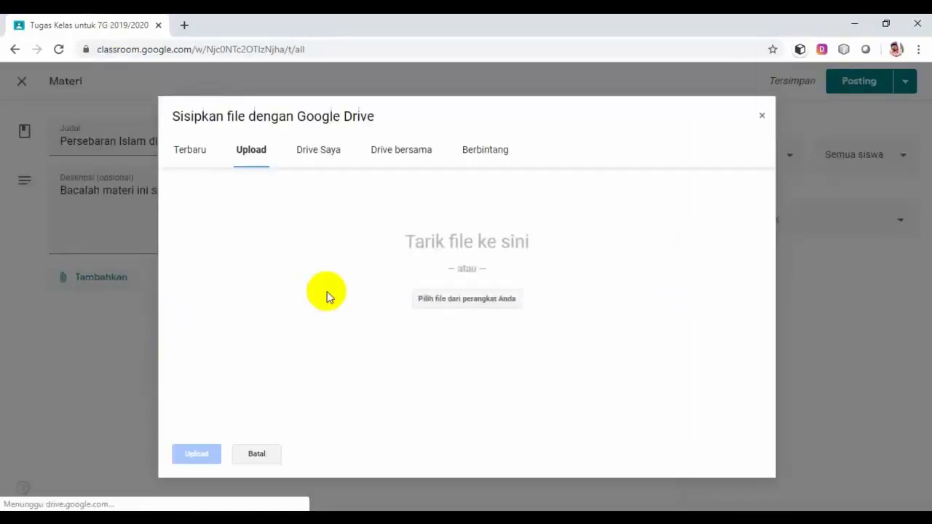
left_click(440, 306)
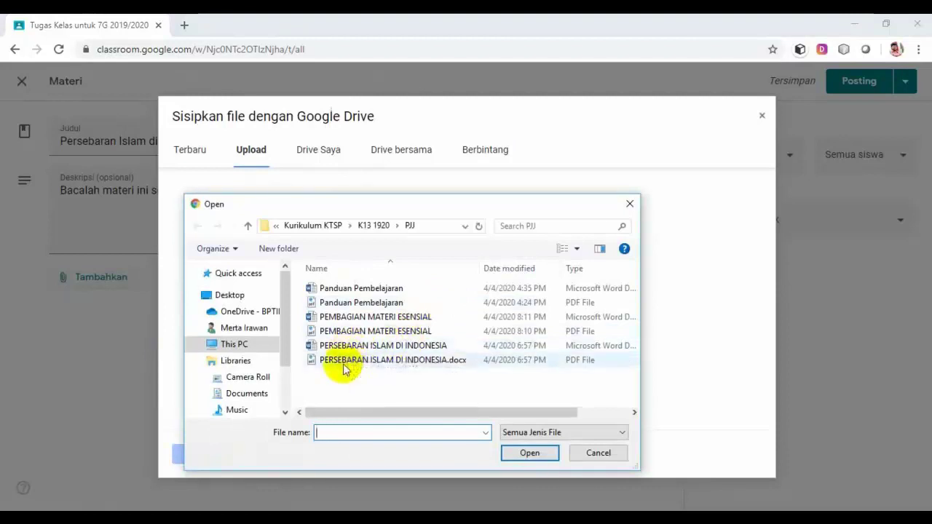
left_click(345, 360)
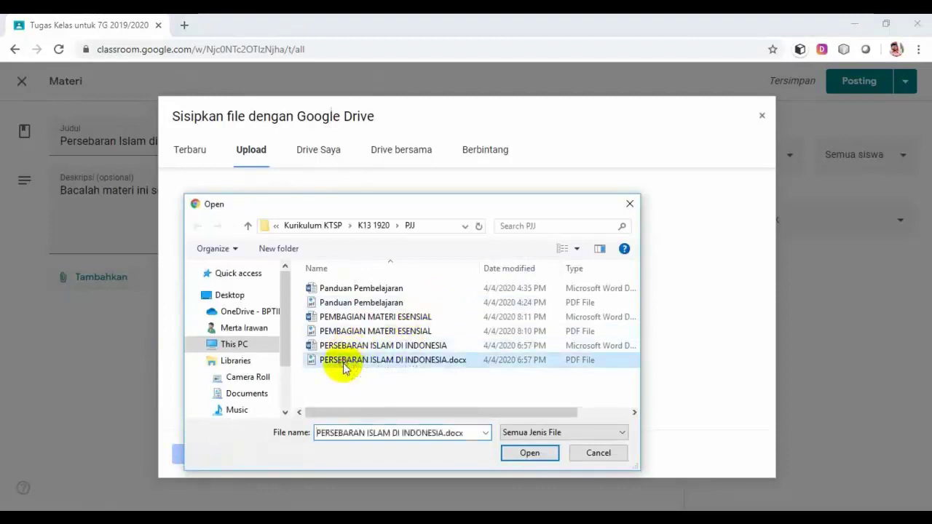
left_click(522, 454)
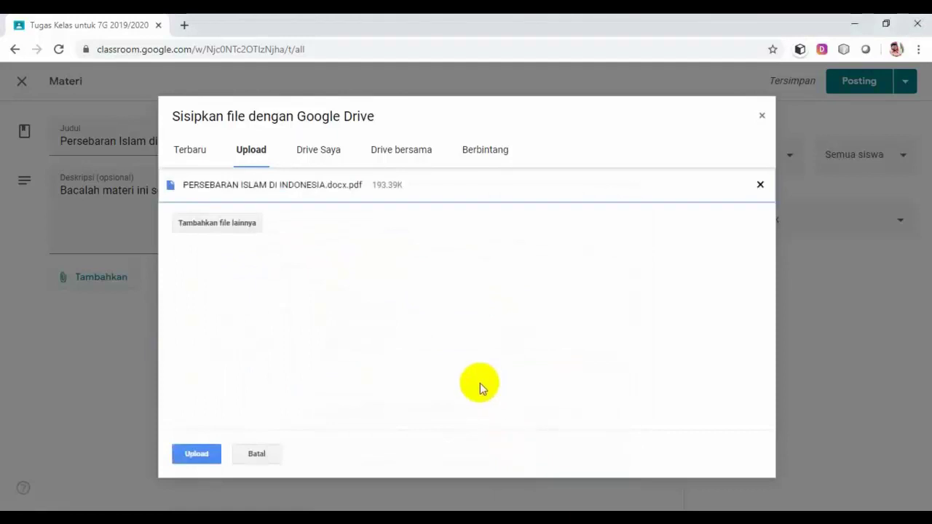
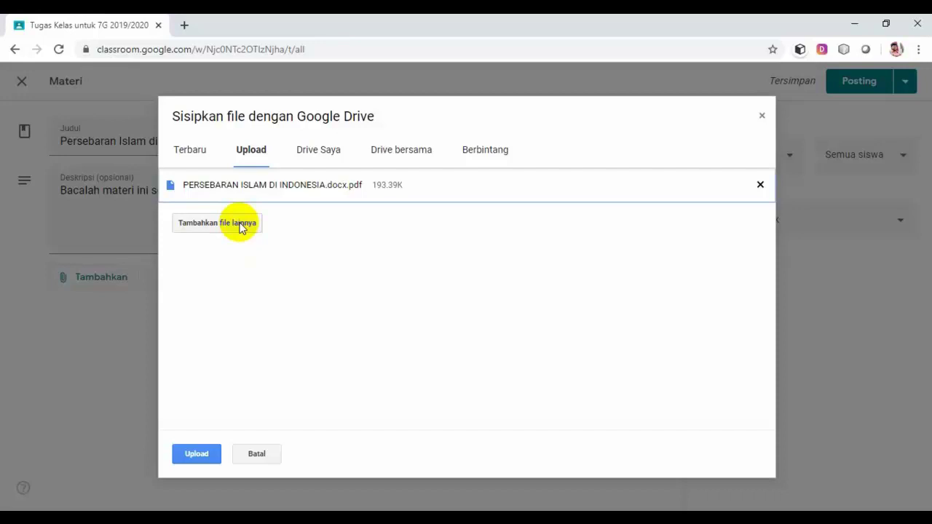
Upload PERSEBARAN ISLAM DI INDONESIA.docx.pdf as the material's attachment.
left_click(190, 455)
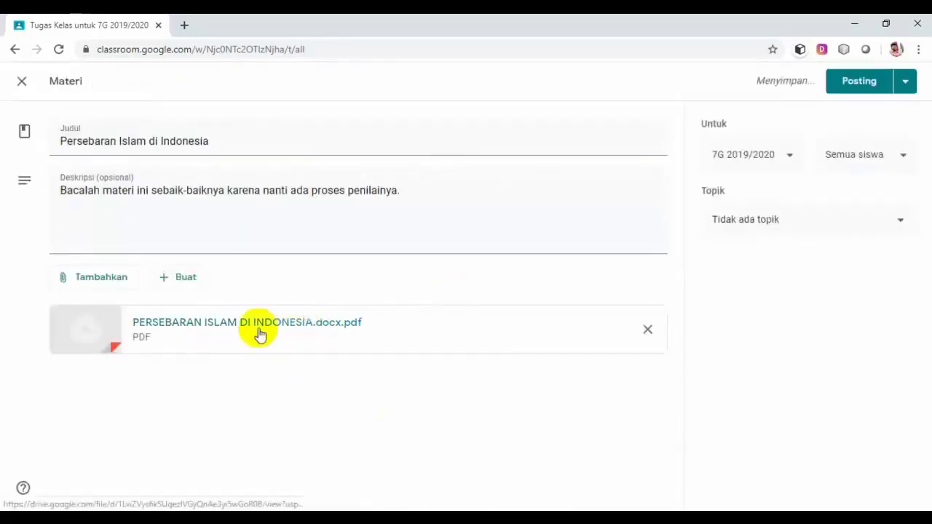
left_click(839, 229)
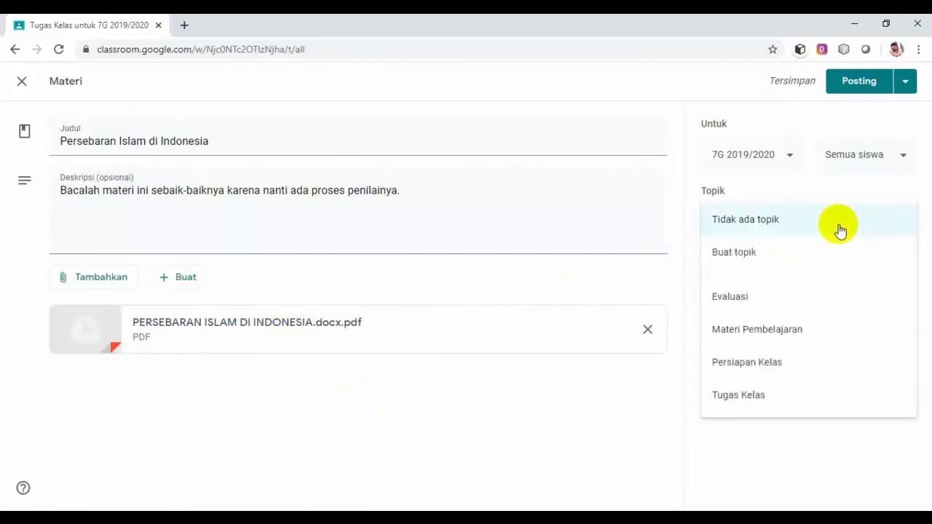
File the material under Materi Pembelajaran, post it, and check it on the Classwork page.
left_click(783, 334)
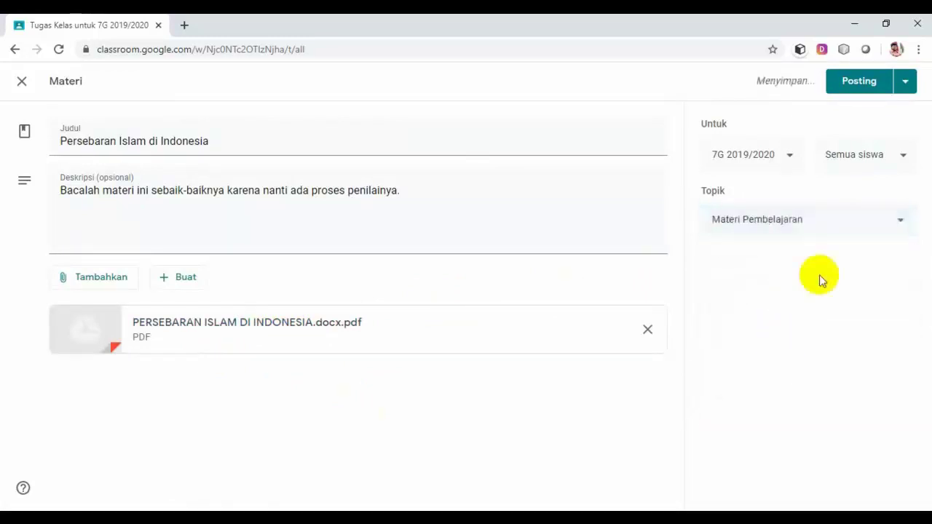
left_click(862, 85)
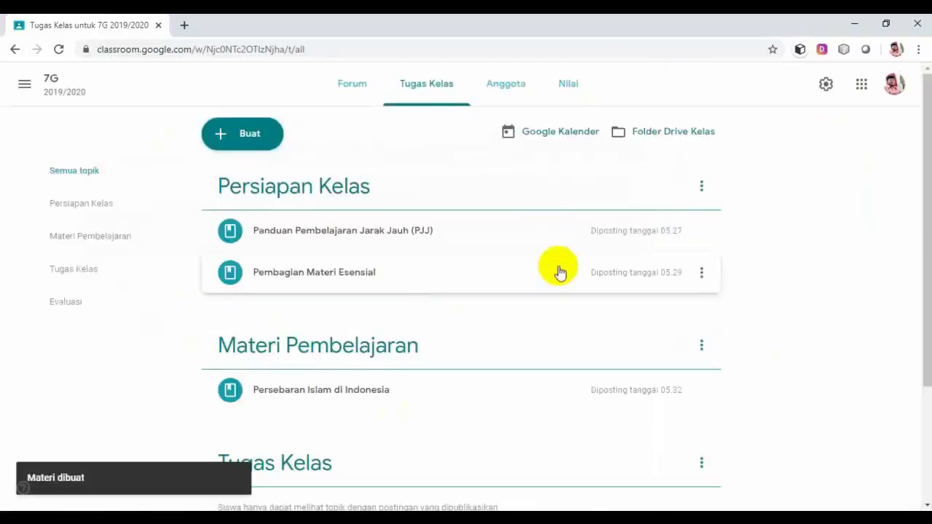
scroll(750, 275, "down", 1)
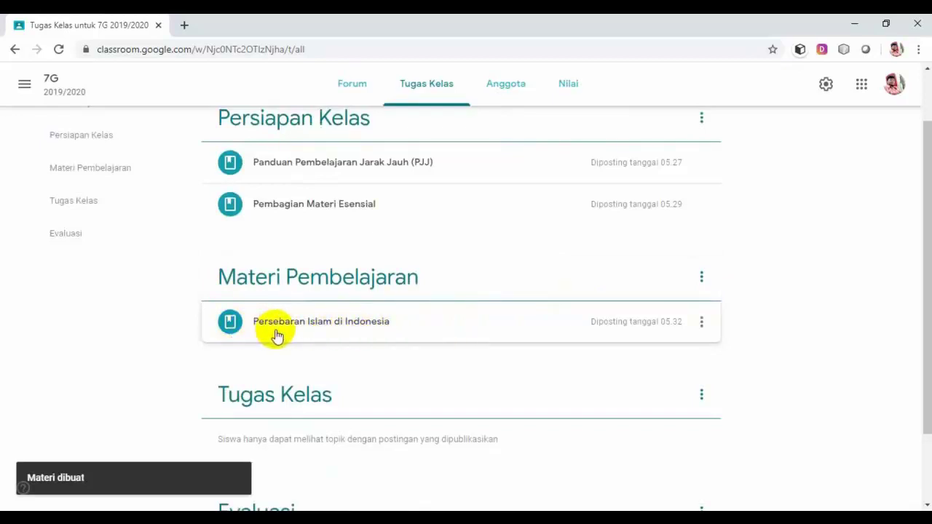
scroll(276, 335, "up", 1)
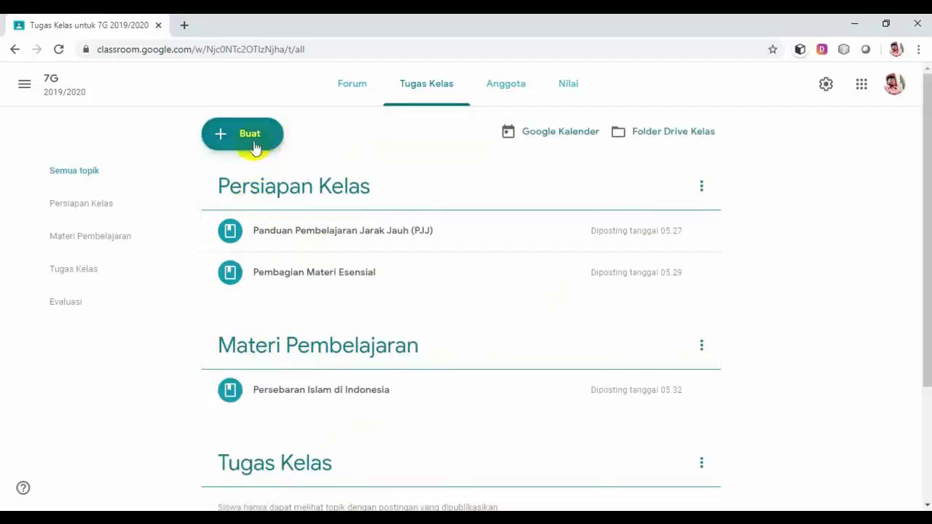
Start a new material post titled 'Pengaruh Islam bagi Masyarakat indonesia'.
left_click(251, 141)
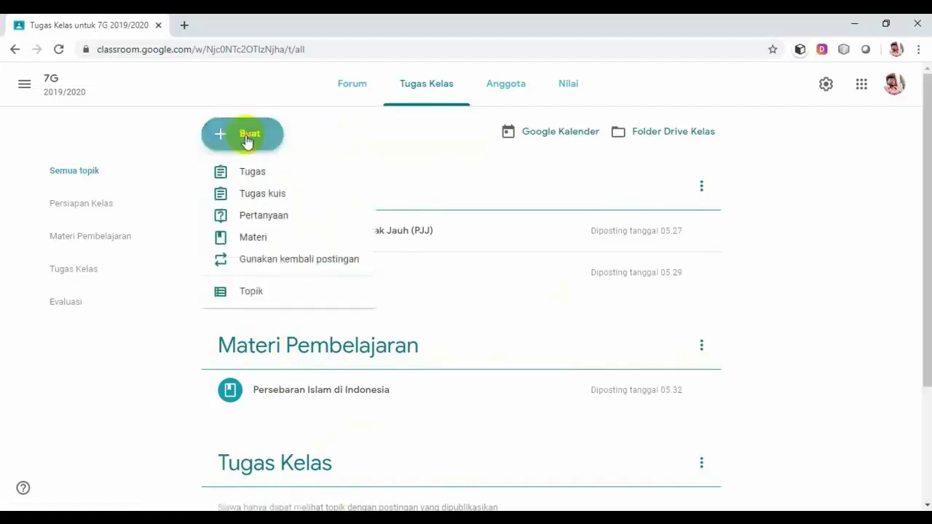
left_click(259, 243)
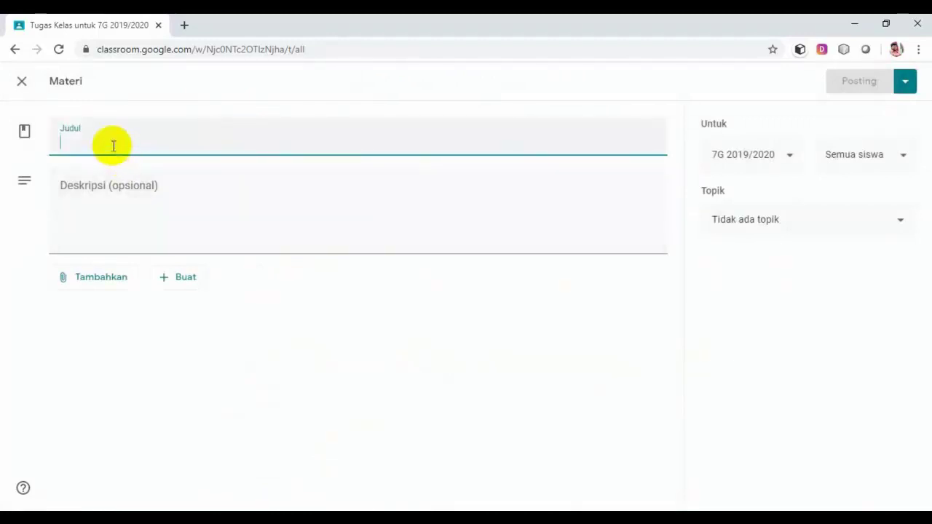
type("Pengar")
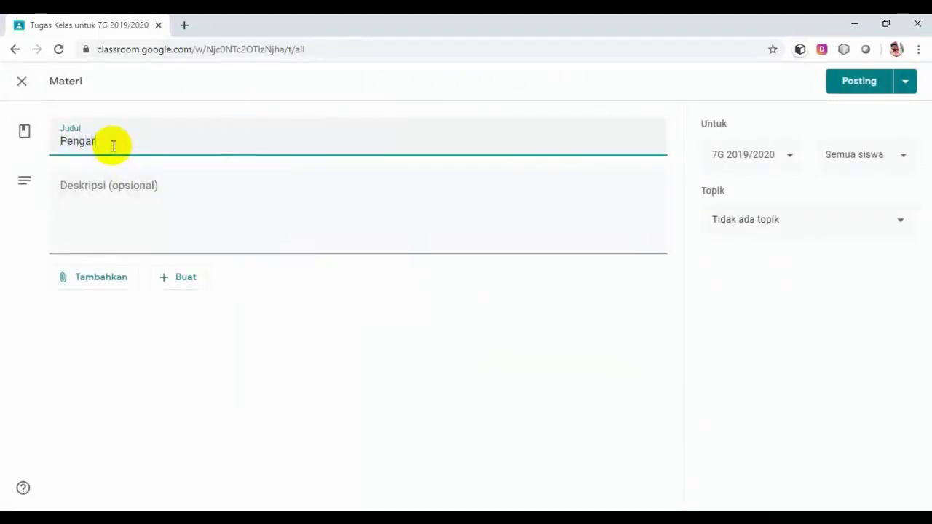
type("uh Islam")
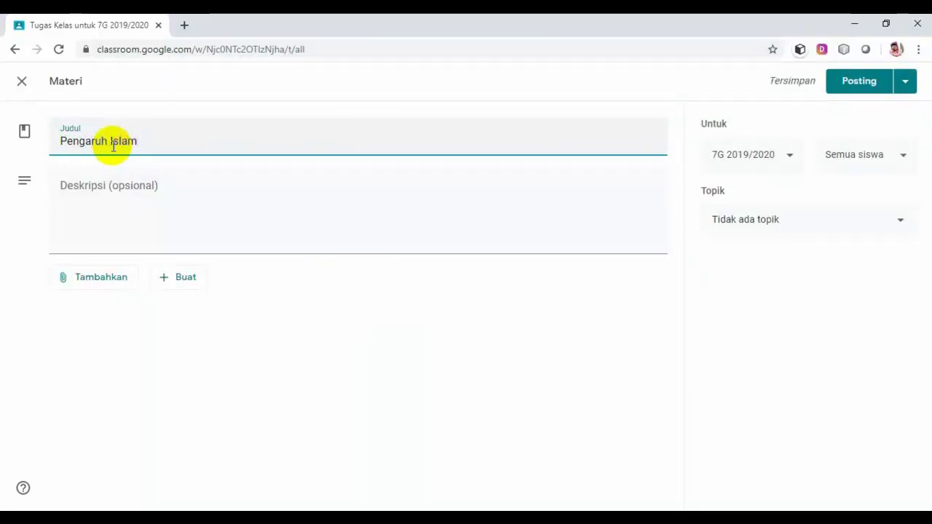
type(" bagi")
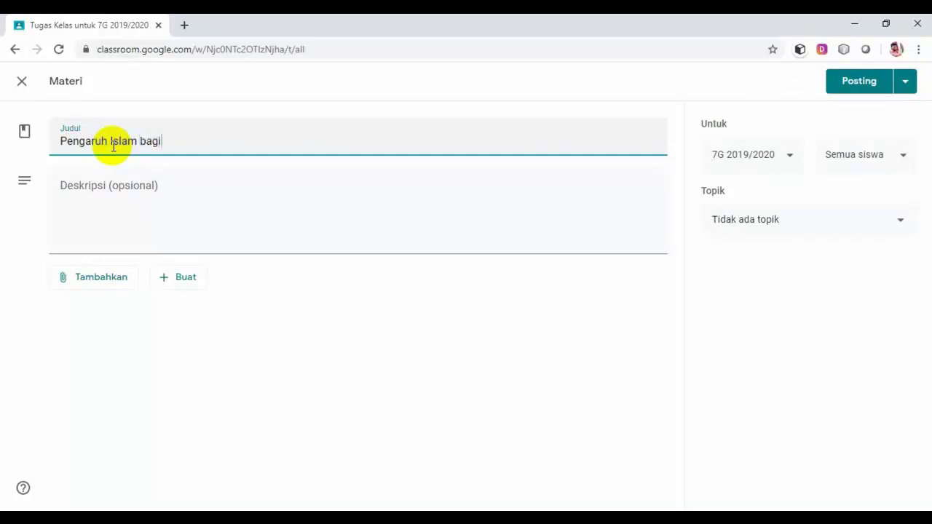
type(" Masyarakat indone")
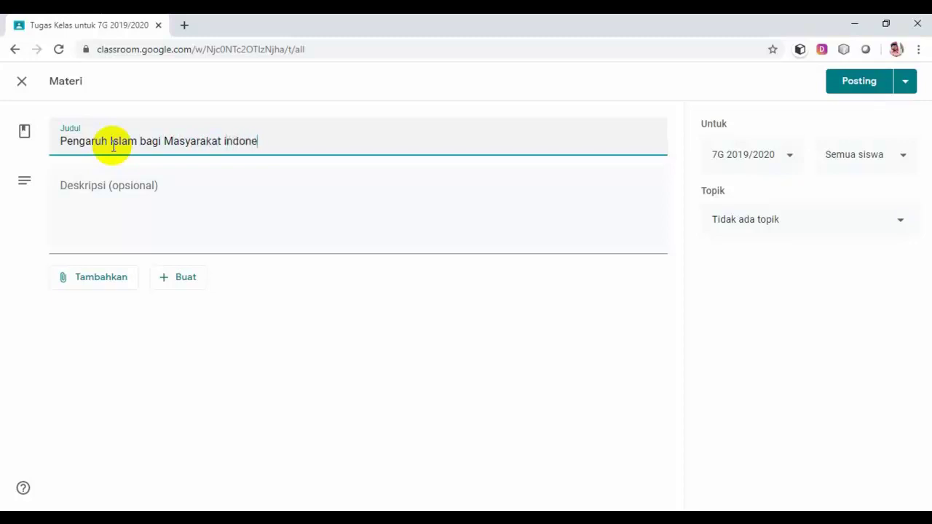
type("sia")
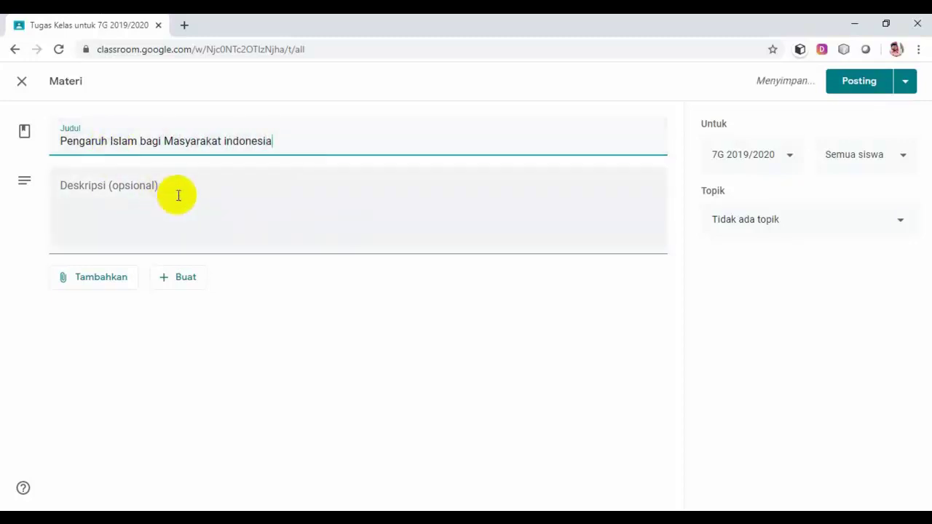
Add the description 'Pelajari web beriku ini dengan baik karena akan ada proses penilainya.'.
left_click(177, 195)
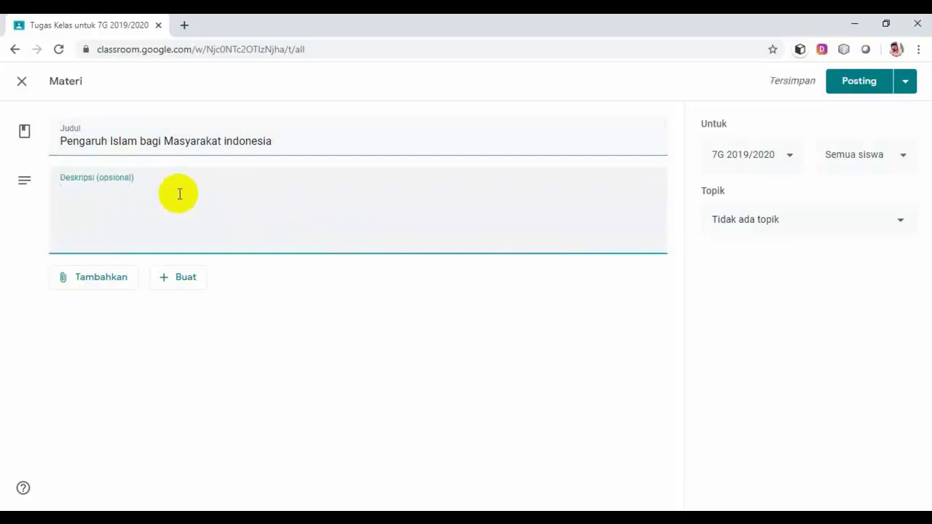
type("Bacalah")
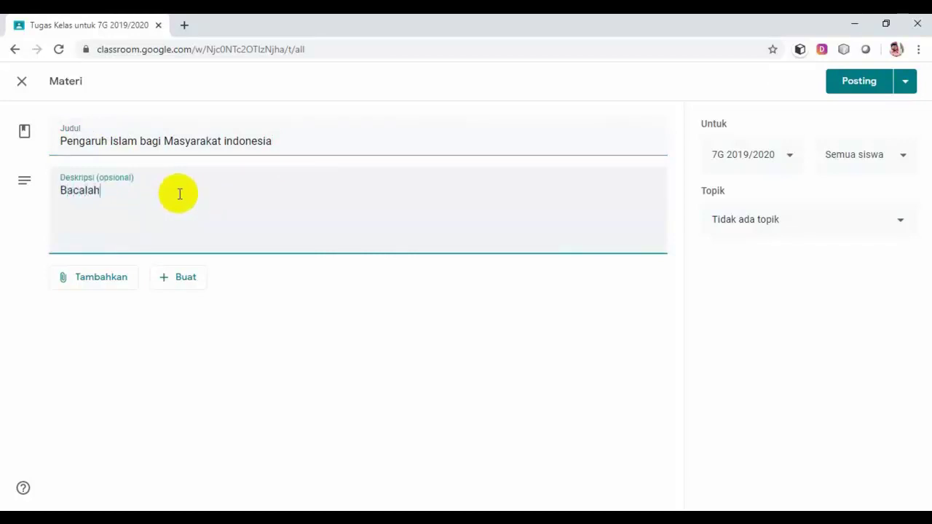
key("BackSpace")
key("BackSpace")
key("BackSpace")
key("BackSpace")
key("BackSpace")
type("Pelajar")
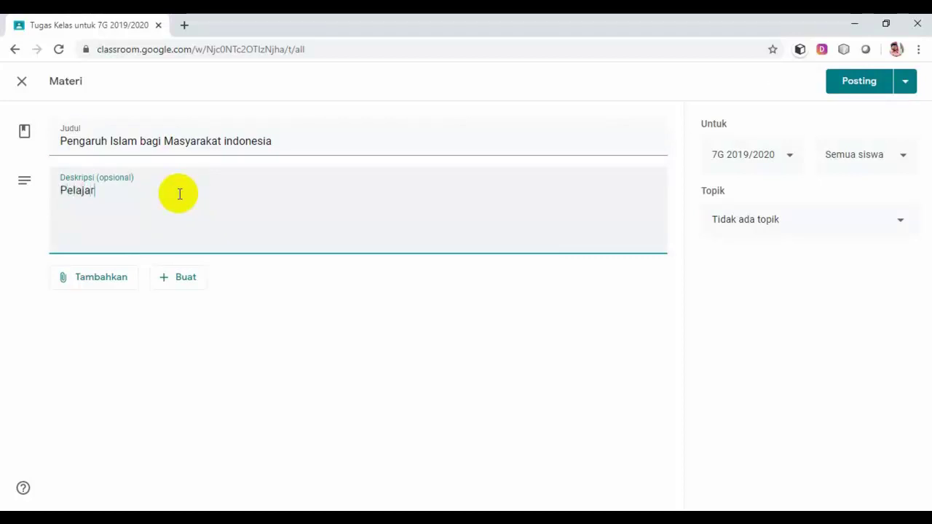
type("i")
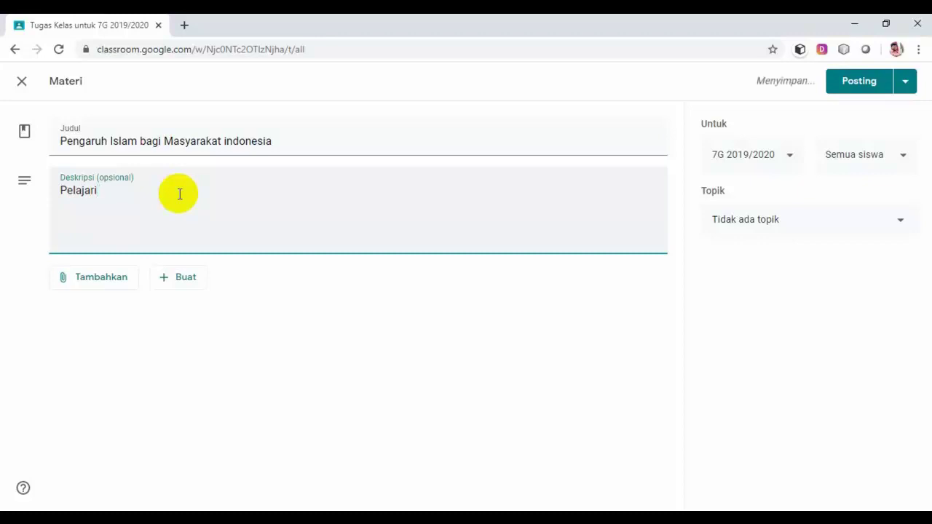
type(" we")
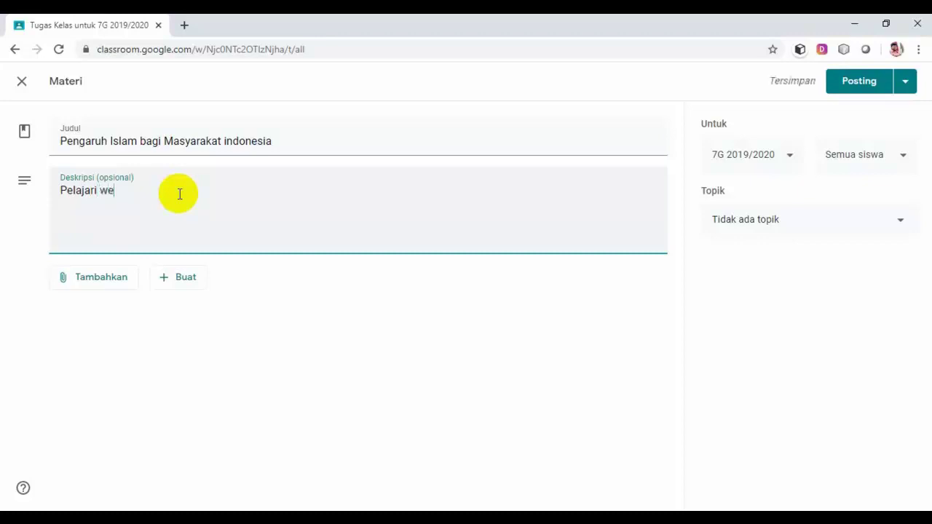
type("b ber")
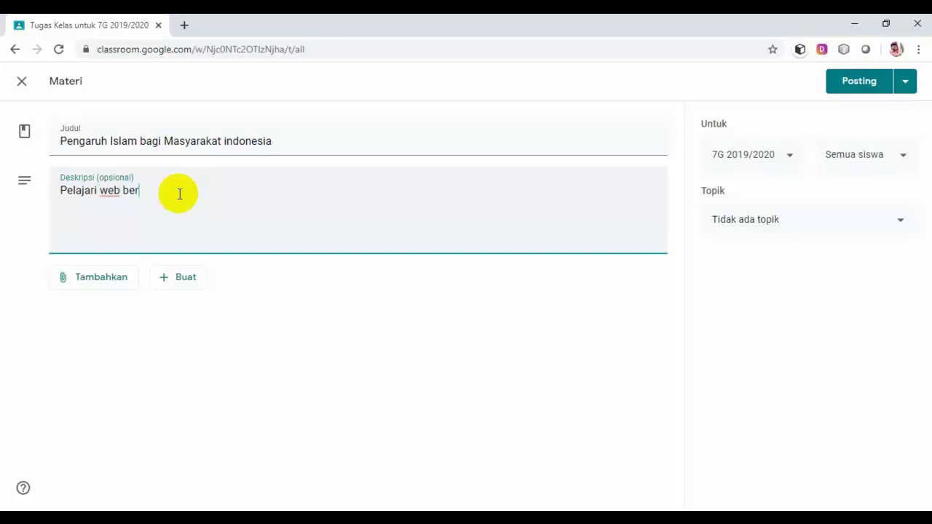
type("iku ini de")
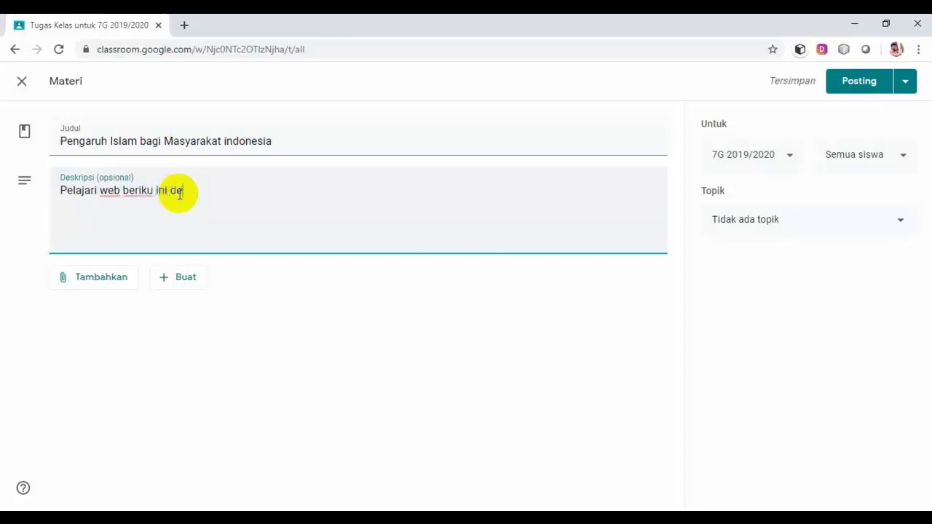
type("ngan bai")
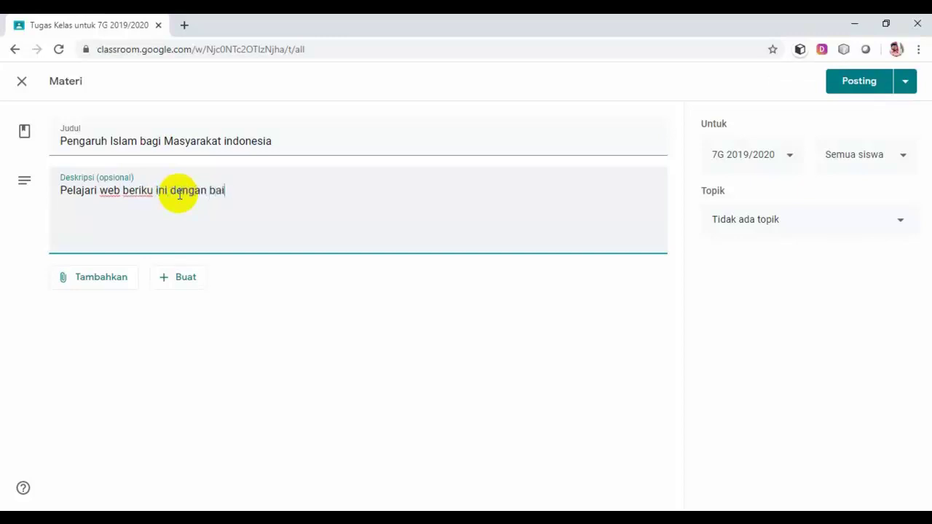
type("k karena akan a")
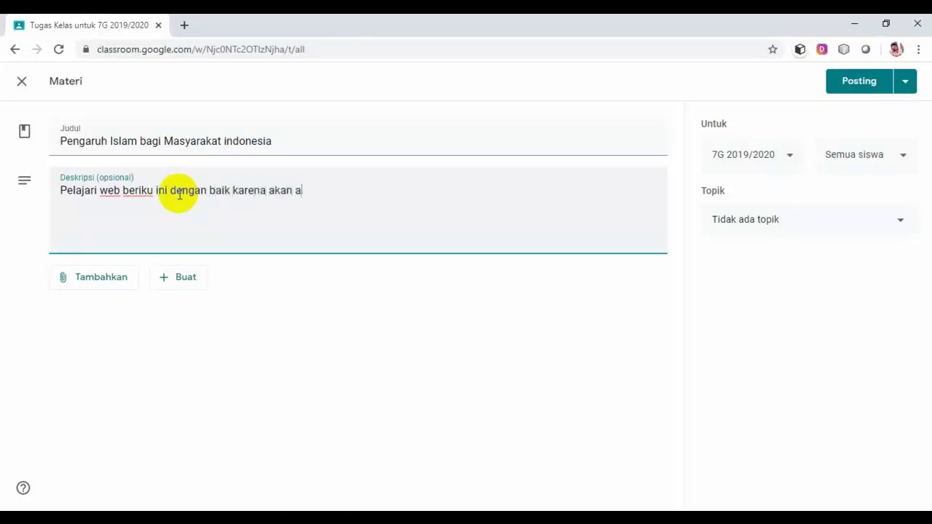
type("da proses penilaina")
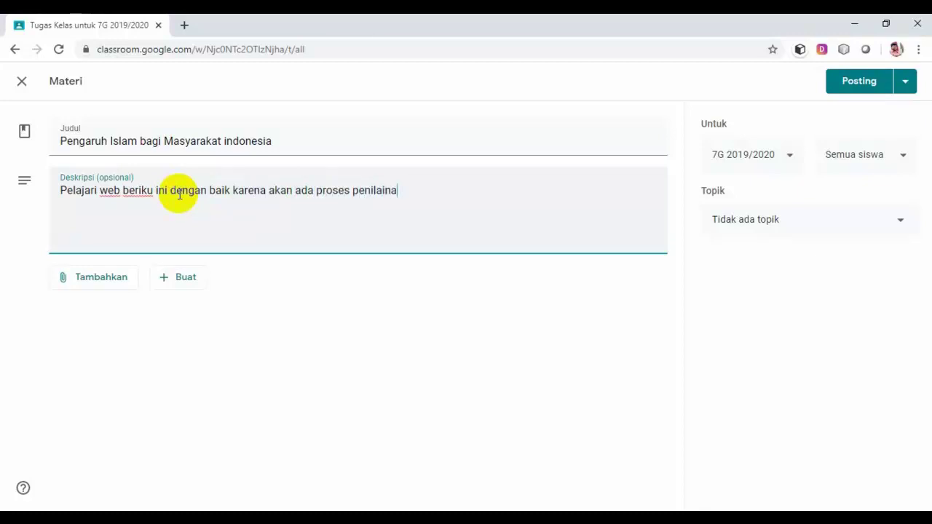
key("BackSpace")
type("ya.")
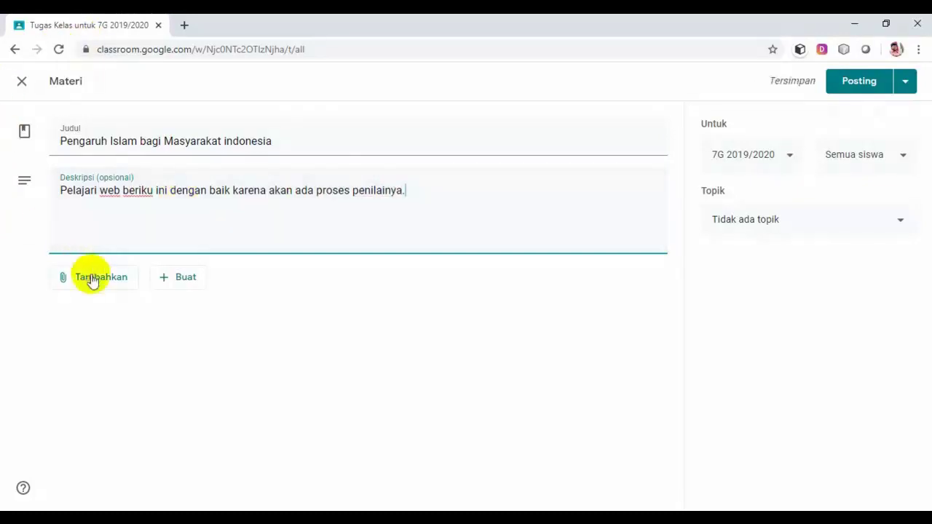
Bring up the add-link prompt for the material, then switch to File Explorer's PJJ folder.
left_click(93, 282)
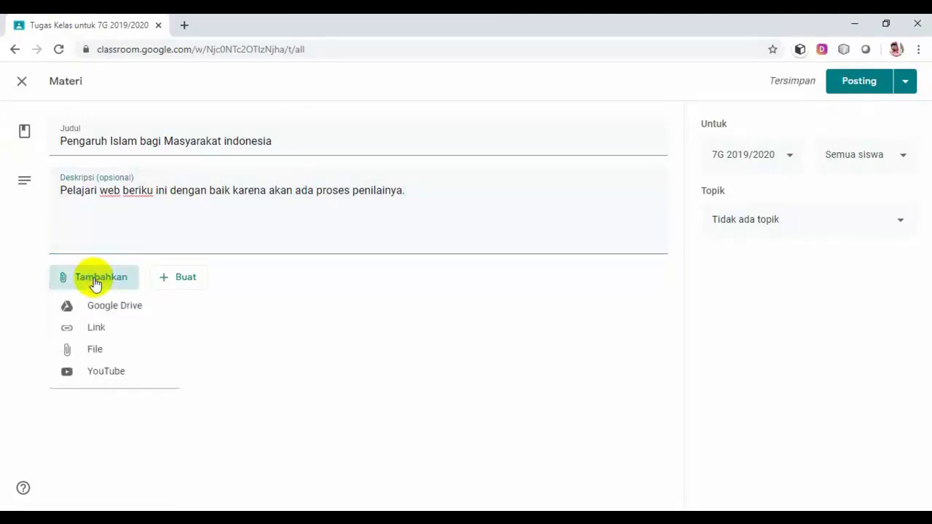
left_click(97, 329)
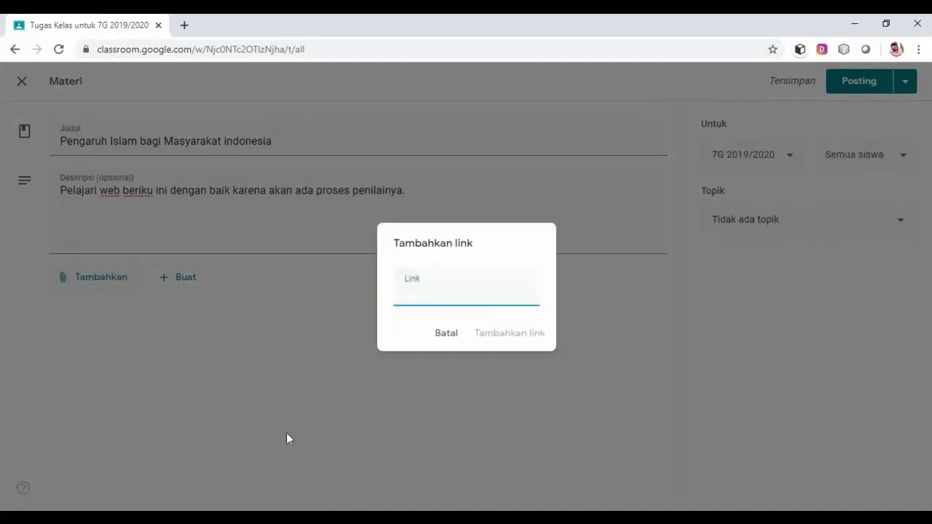
left_click(283, 480)
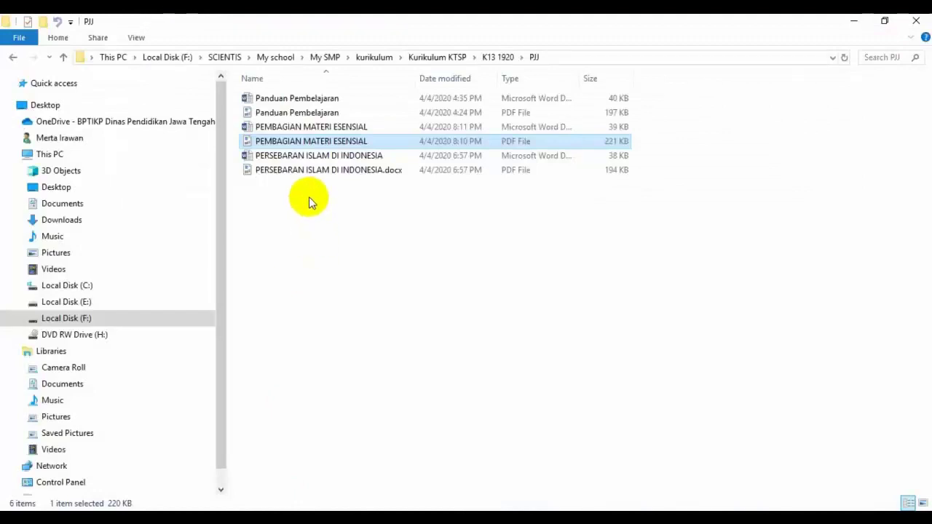
Open PEMBAGIAN MATERI ESENSIAL from the PJJ folder in Word.
left_click(312, 131)
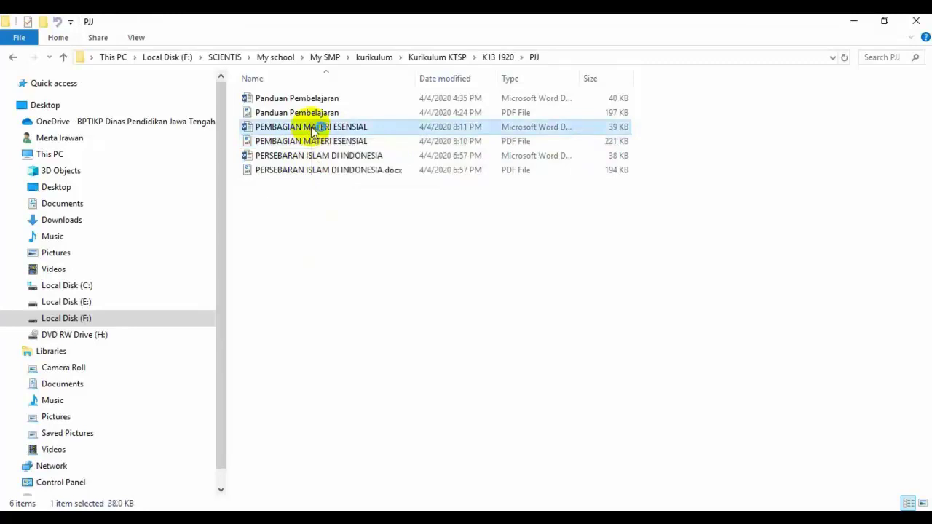
double_click(314, 129)
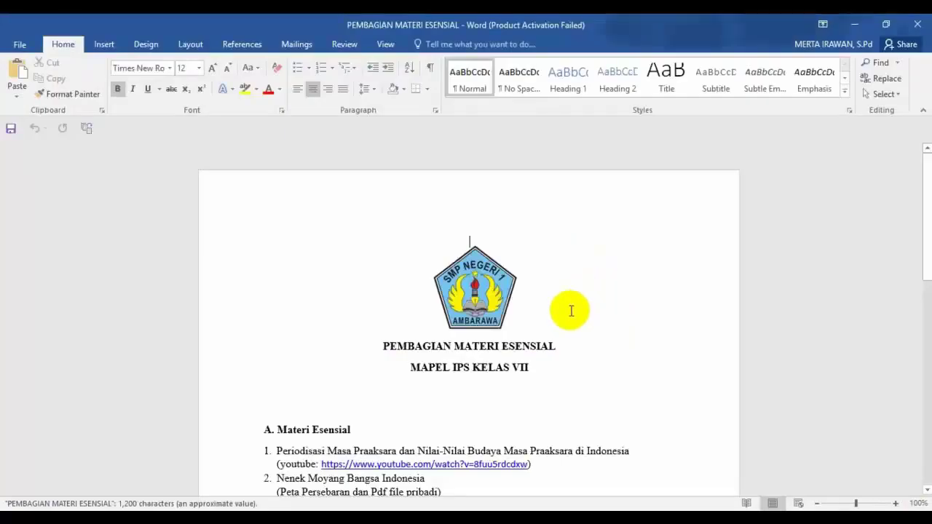
Dismiss the activation prompt and copy the afmar.co.id web address listed under item 5.
left_click(589, 401)
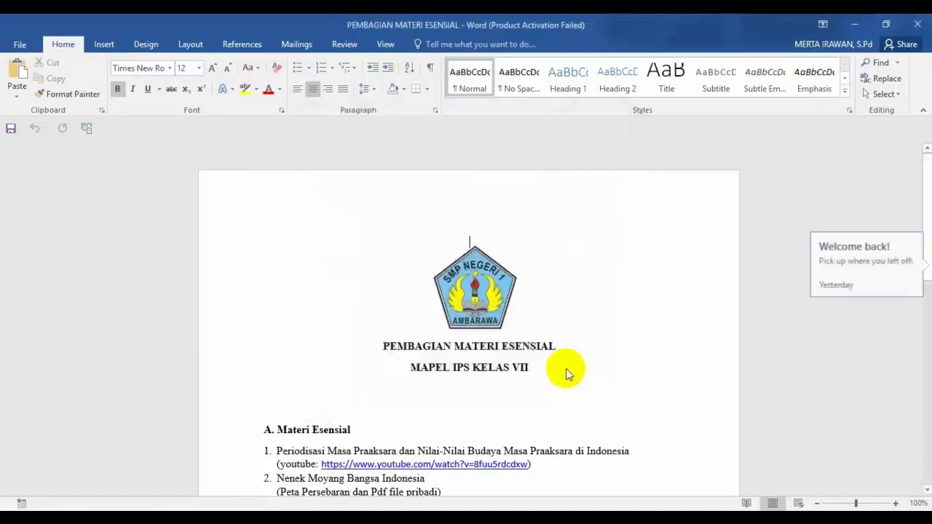
scroll(568, 367, "down", 1)
scroll(572, 350, "down", 8)
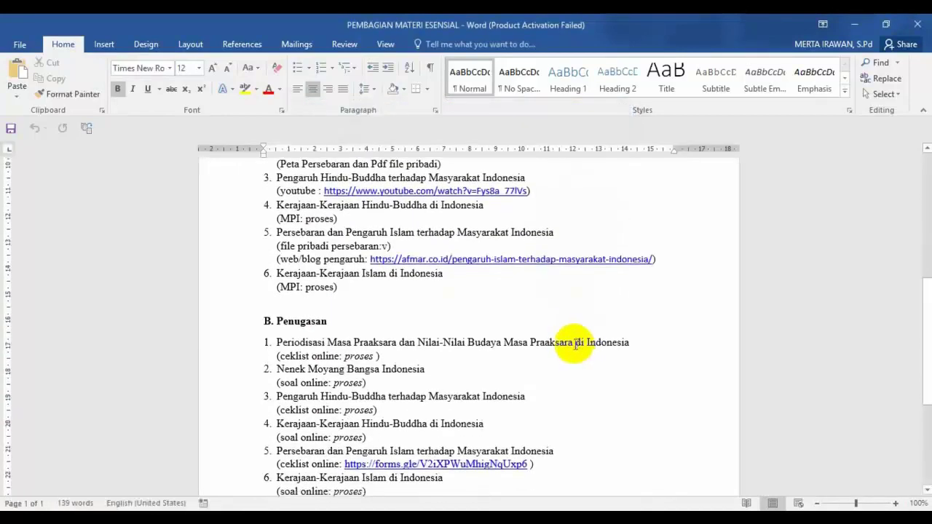
scroll(424, 304, "up", 1)
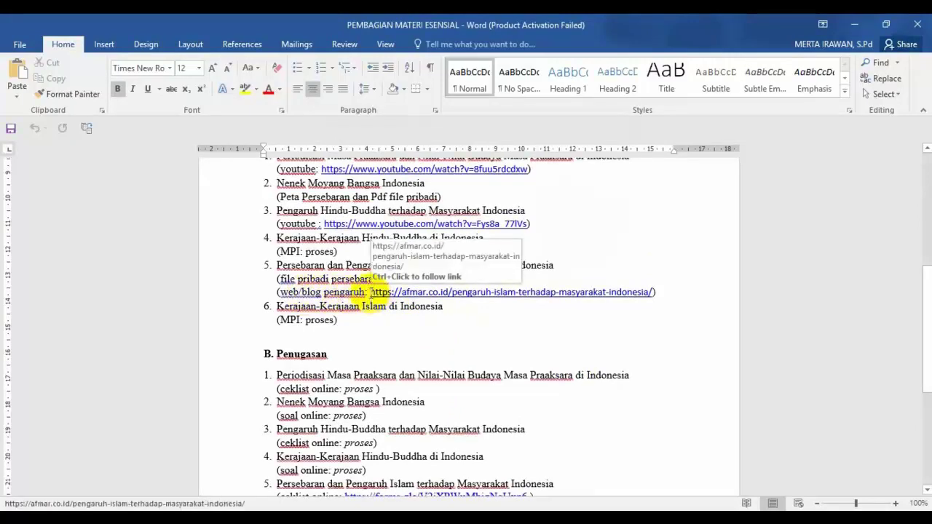
left_click_drag(370, 292, 648, 292)
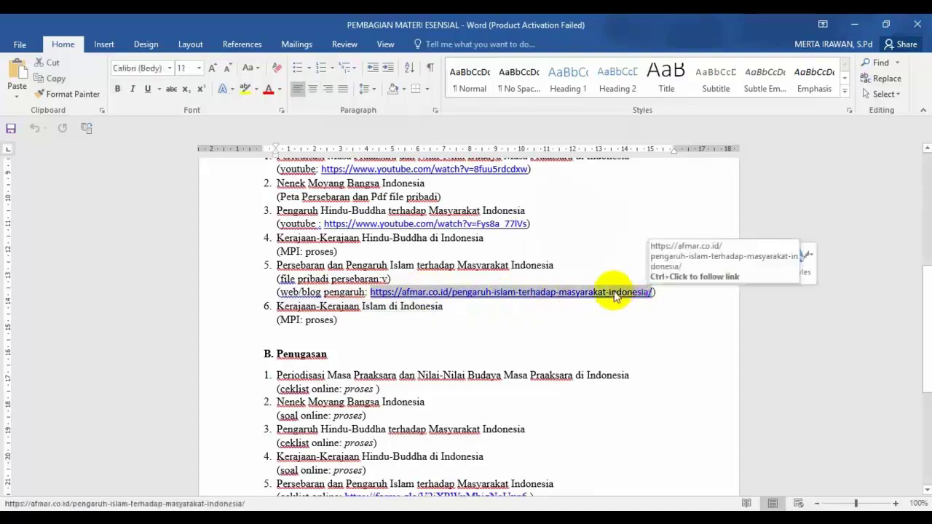
right_click(617, 293)
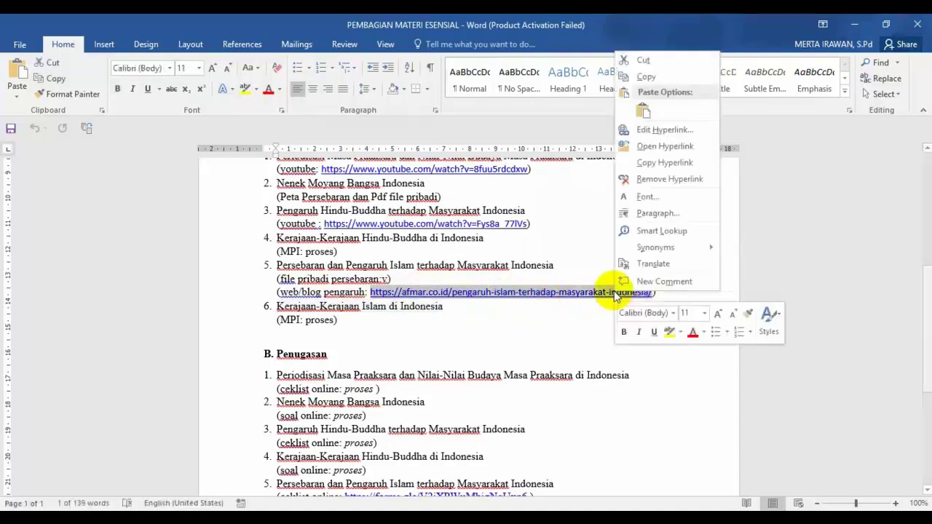
left_click(645, 79)
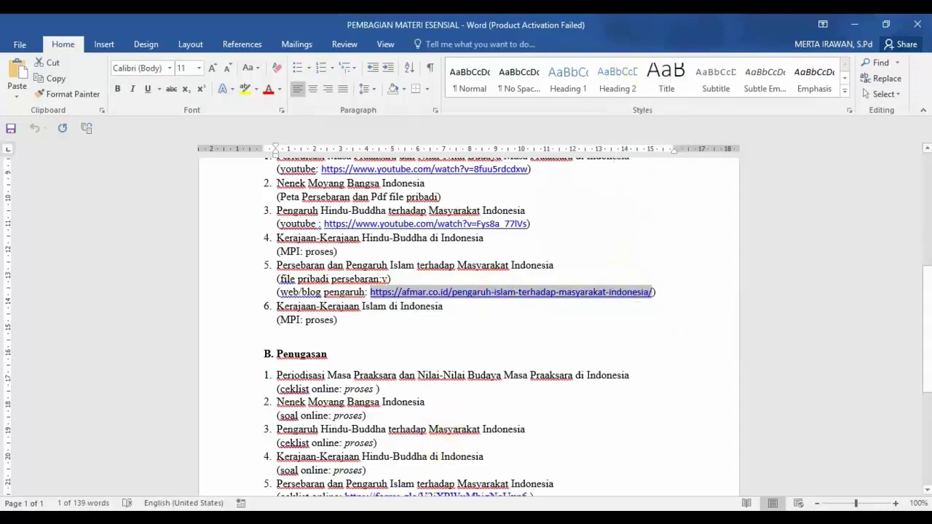
Paste the copied afmar.co.id address into the link field and attach it to the material.
left_click(453, 520)
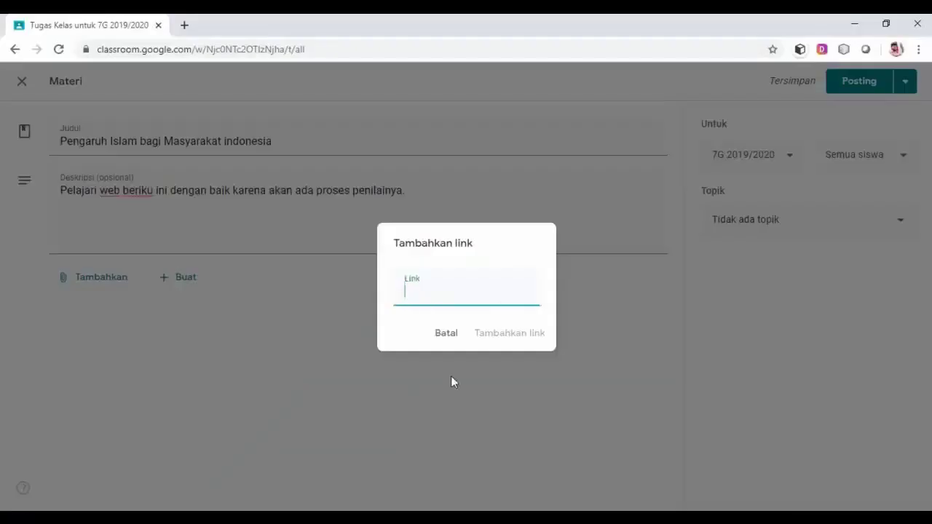
left_click(422, 295)
right_click(422, 295)
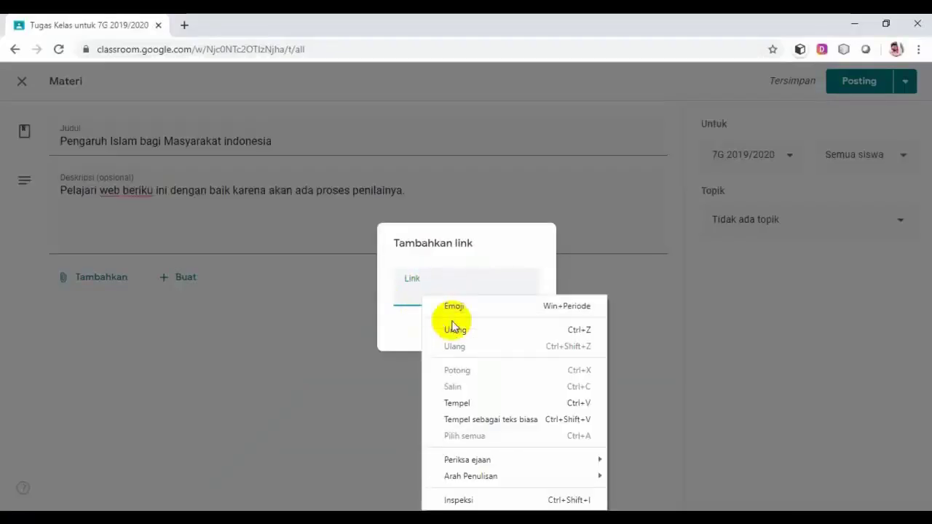
left_click(452, 403)
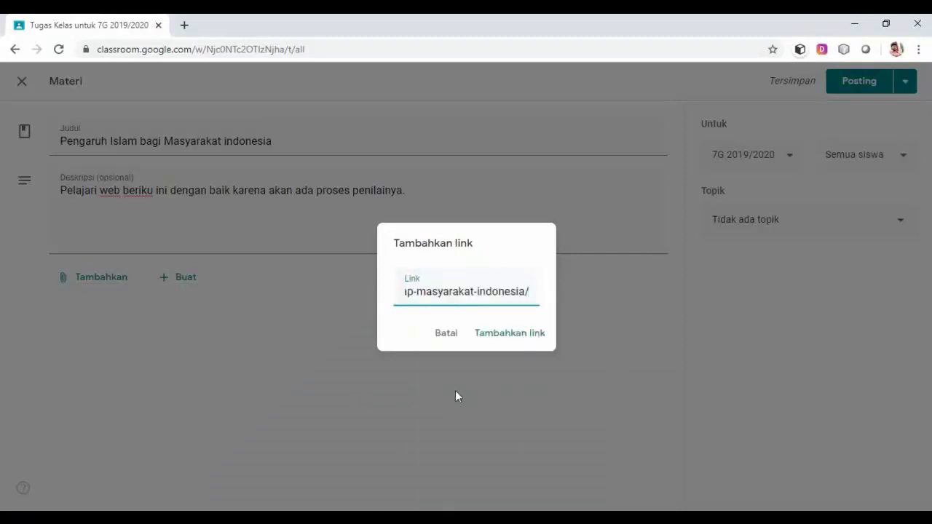
left_click(500, 340)
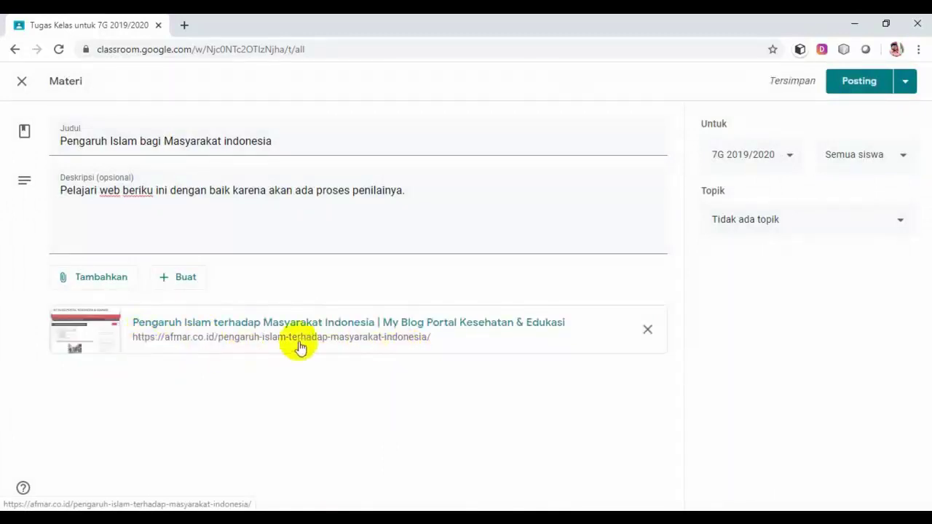
Set the topic to Materi Pembelajaran, post the material, and drag Persebaran Islam di Indonesia above it.
left_click(903, 225)
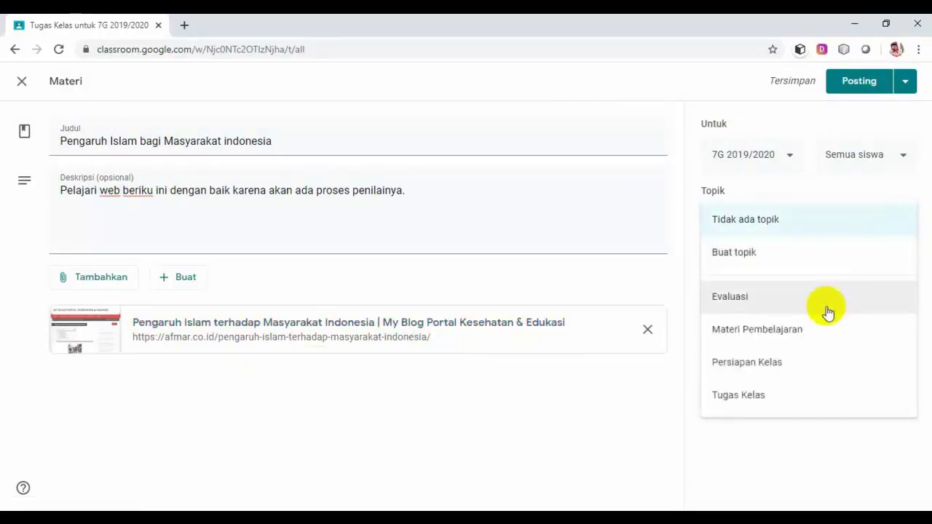
left_click(812, 332)
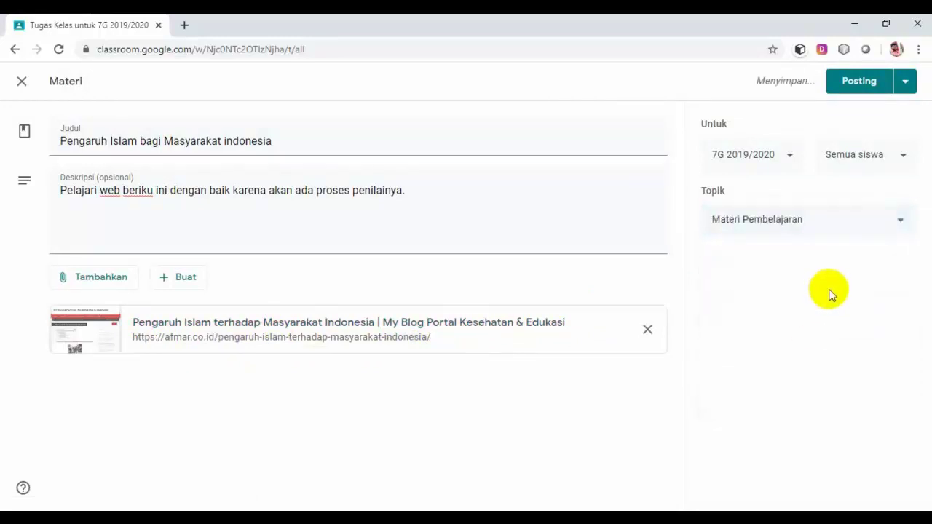
left_click(870, 86)
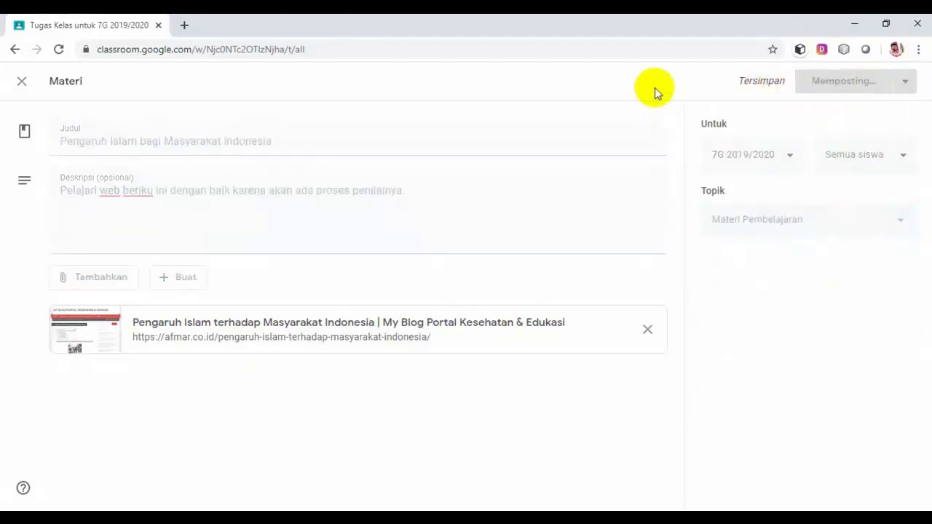
scroll(404, 373, "down", 2)
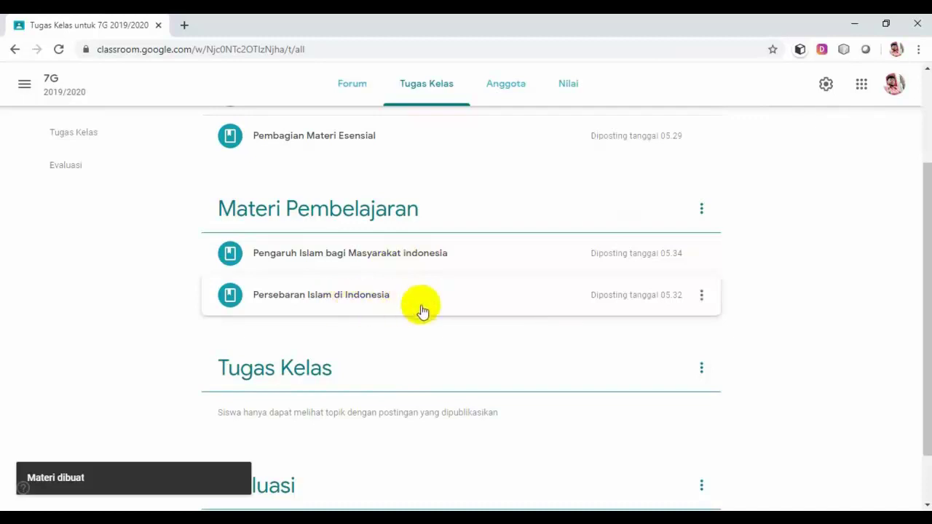
left_click_drag(422, 310, 427, 253)
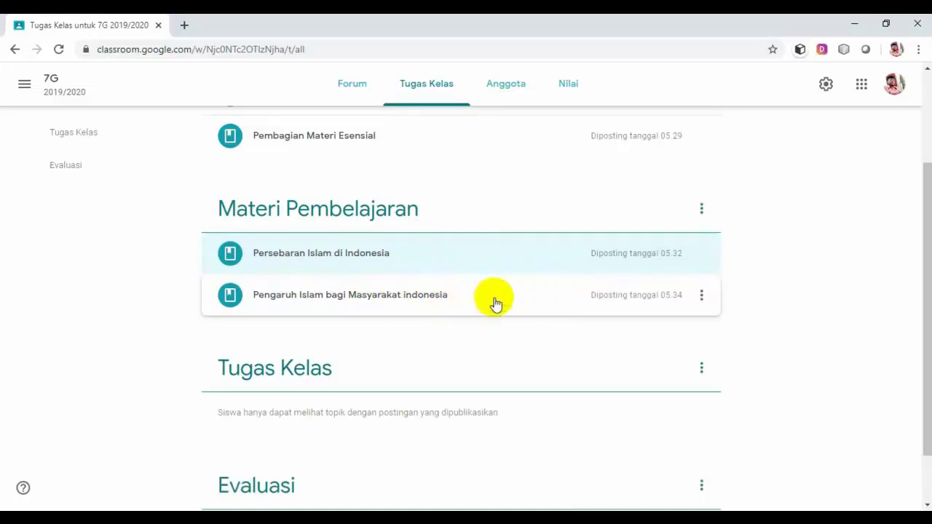
Expand and collapse both Materi Pembelajaran posts to verify their PDF and link attachments.
scroll(495, 303, "down", 1)
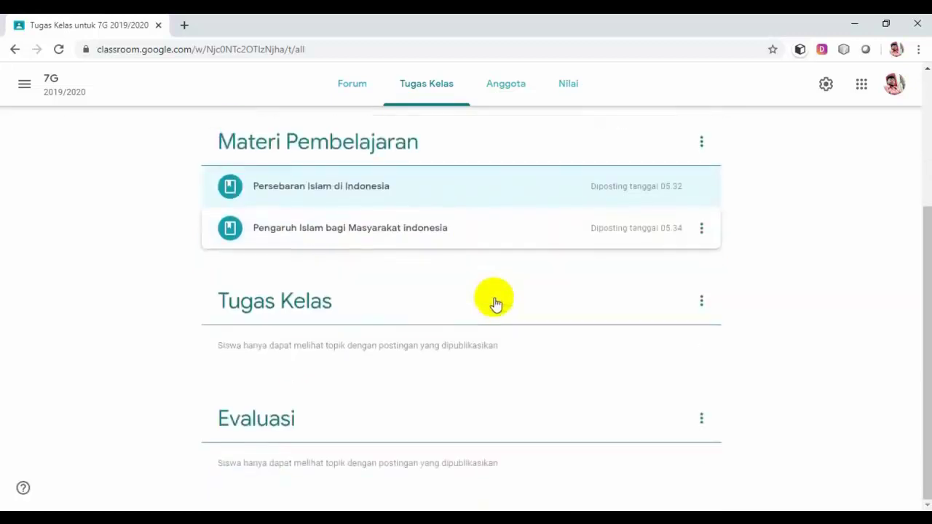
left_click(438, 190)
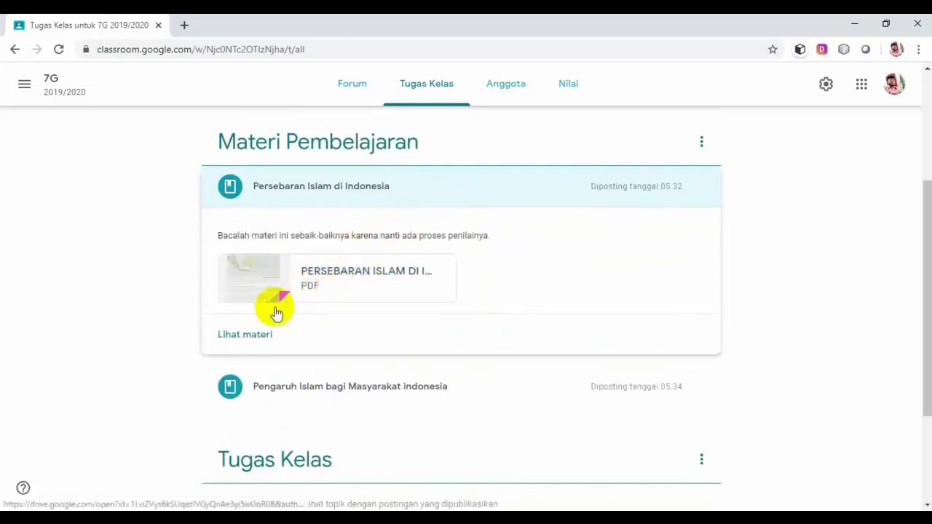
left_click(491, 190)
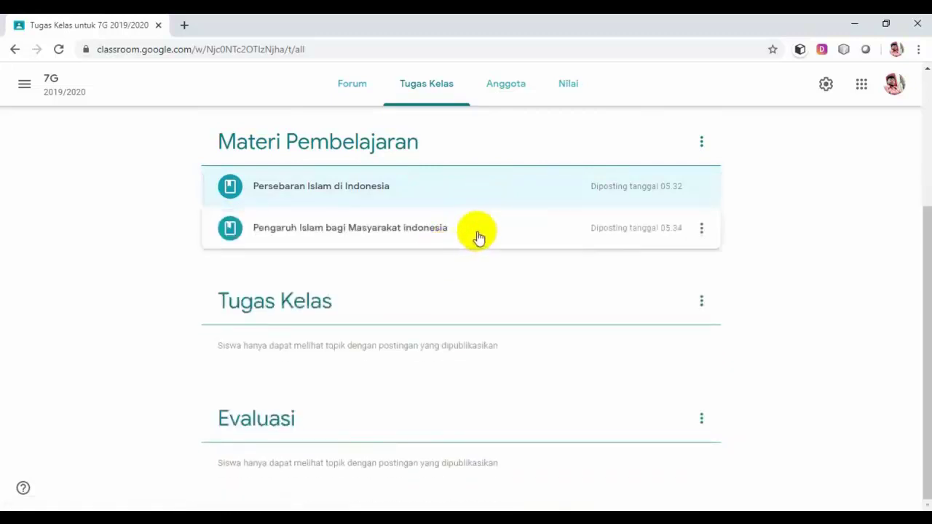
left_click(499, 228)
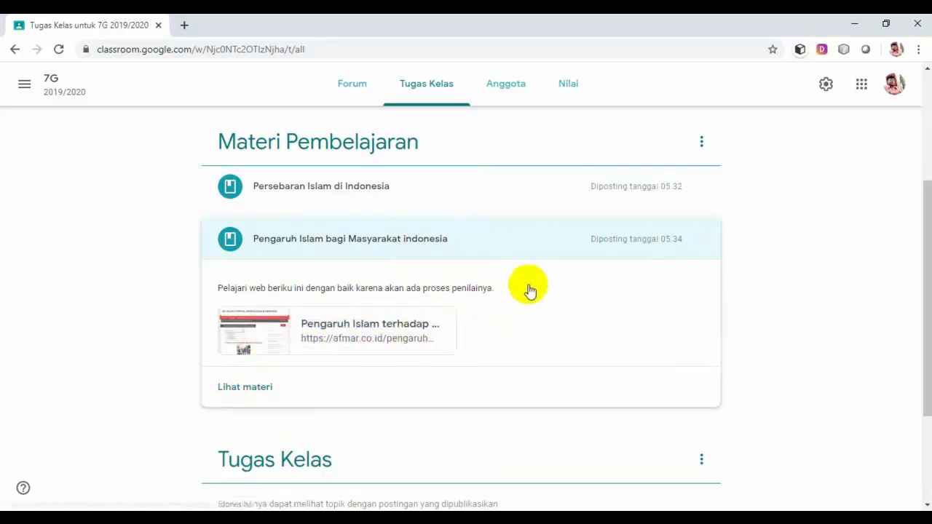
left_click(522, 249)
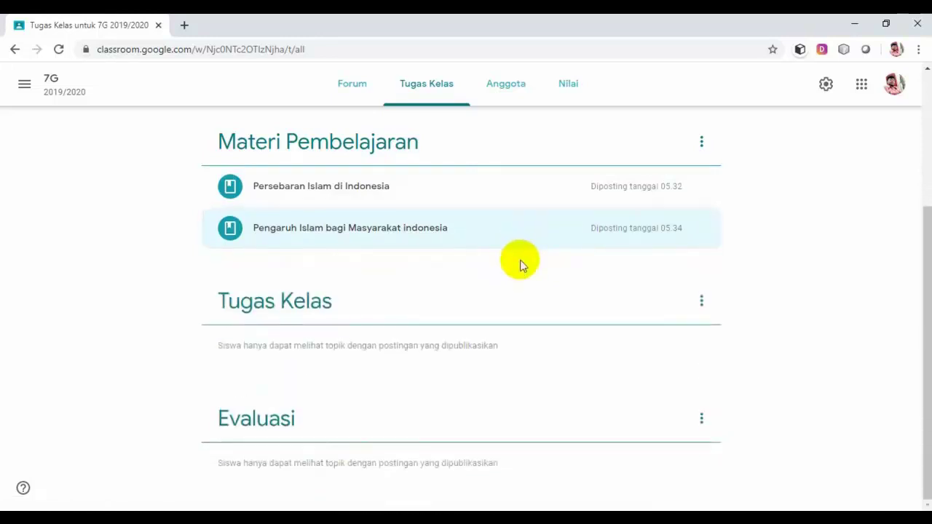
scroll(520, 264, "up", 1)
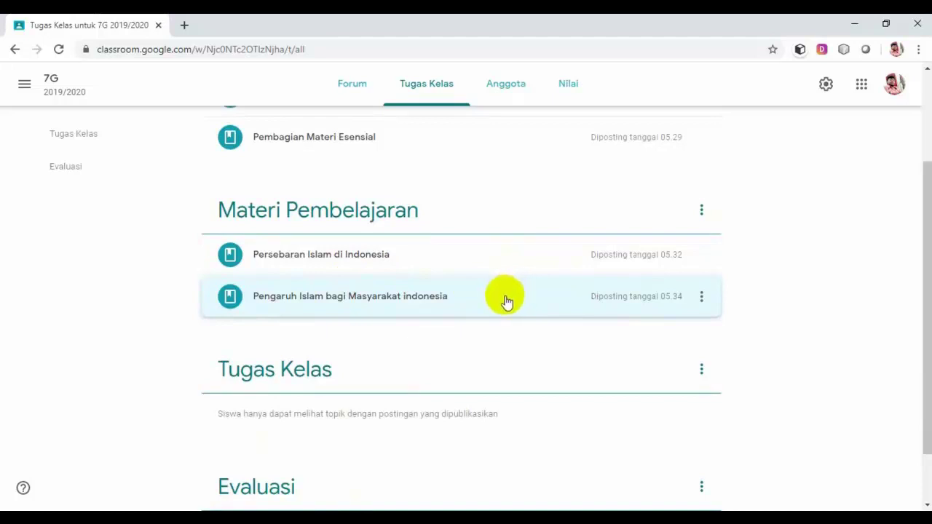
scroll(505, 299, "up", 1)
scroll(493, 308, "up", 1)
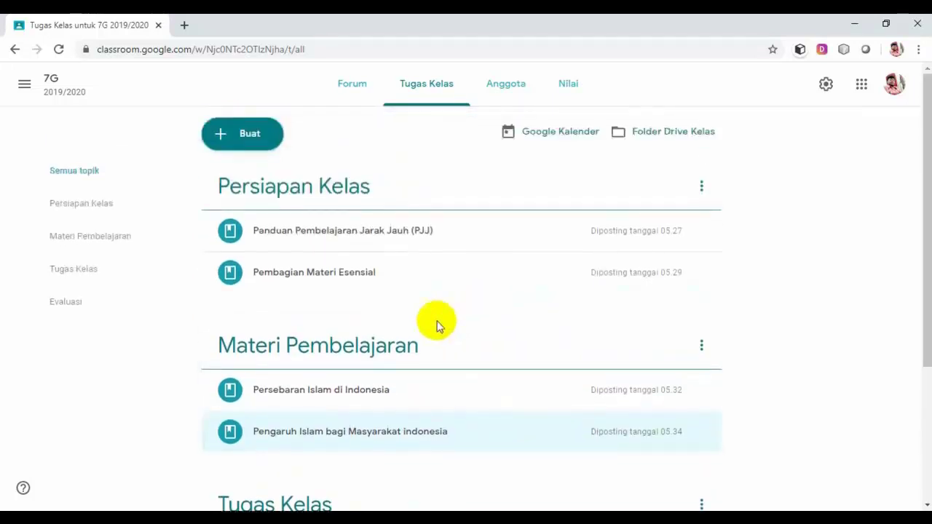
Begin a new Tugas assignment from the Buat menu.
left_click(248, 137)
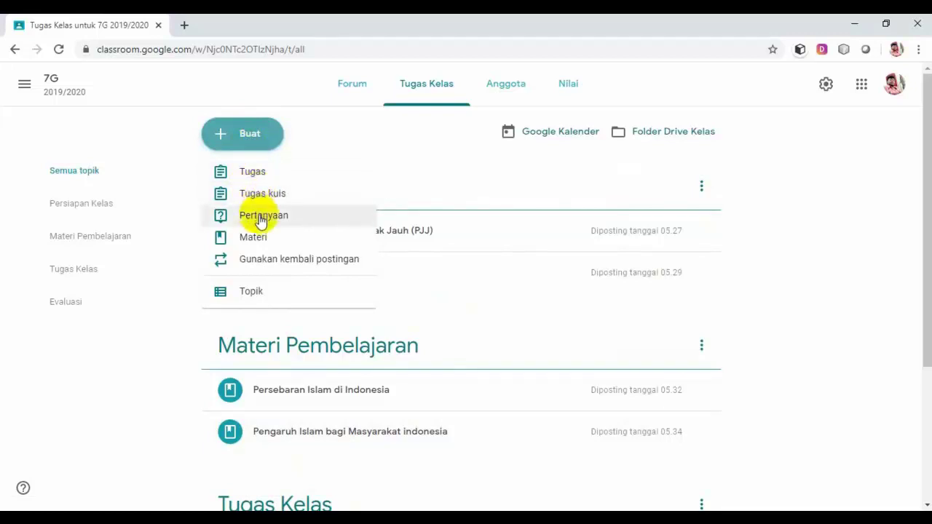
left_click(253, 175)
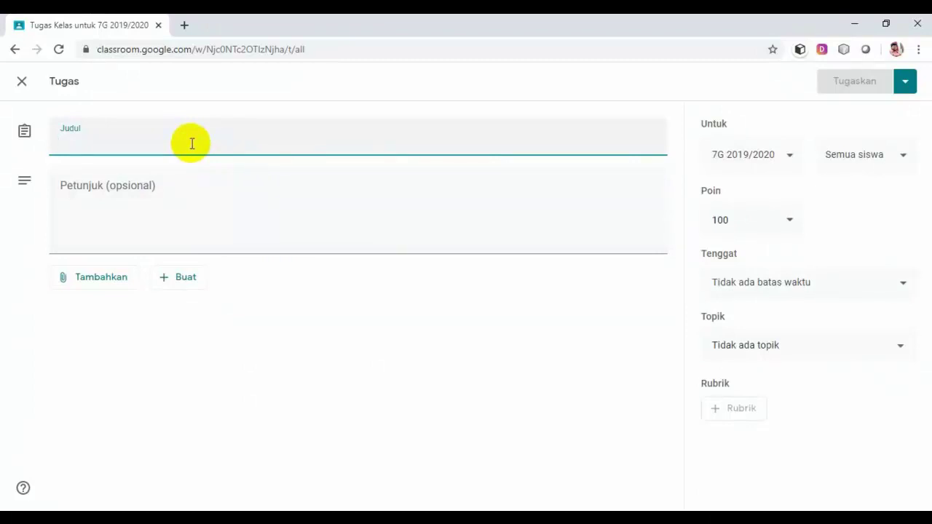
Enter 'Soal Latihan Persebaran dan Pengaruh Islam di indonesia' as the assignment title.
type("Soa")
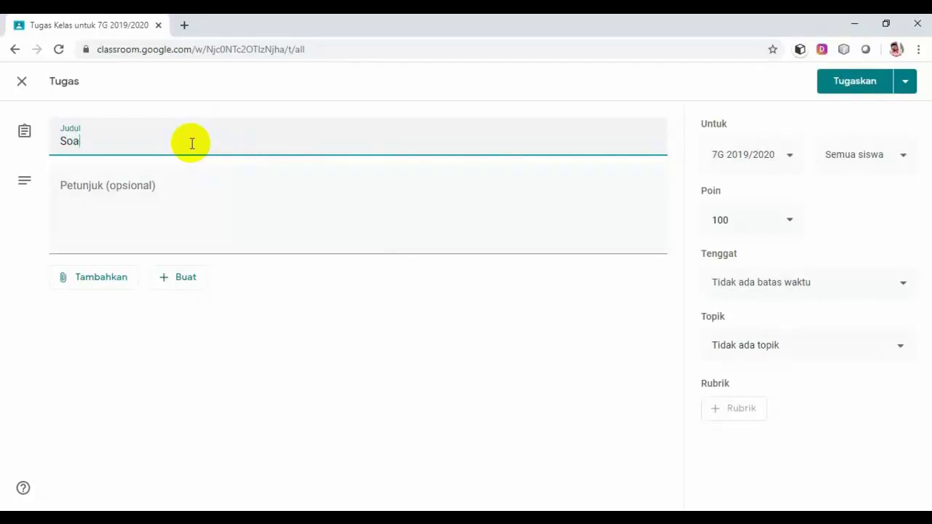
type("l Latihan Per")
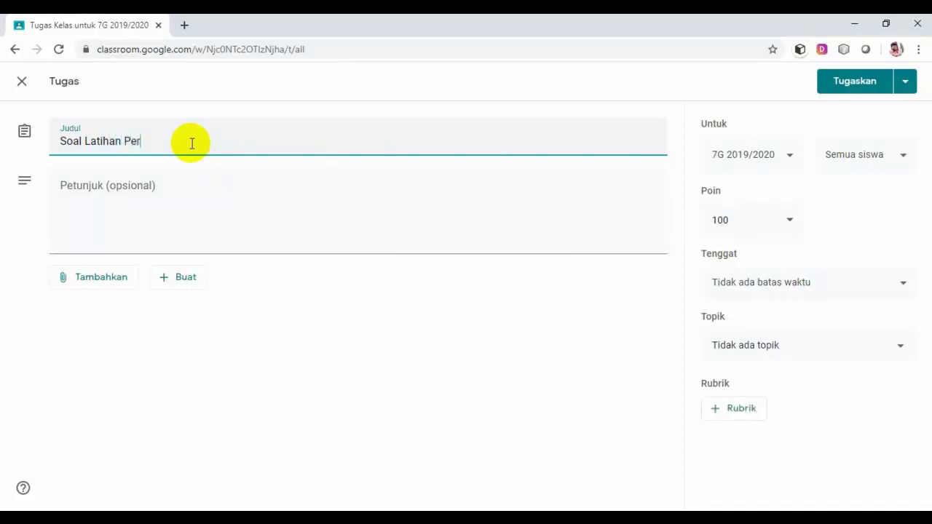
type("sebaran dan Pengaruh")
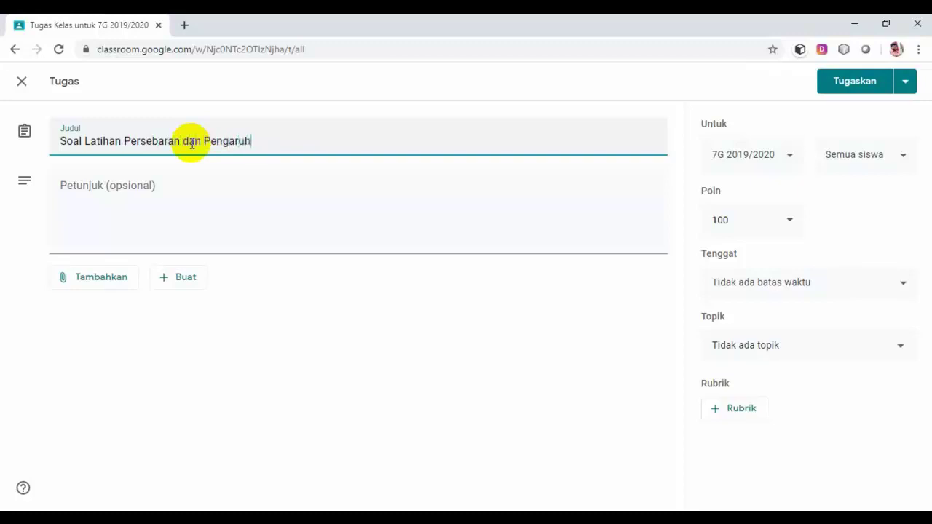
type(" Islam di indonesia")
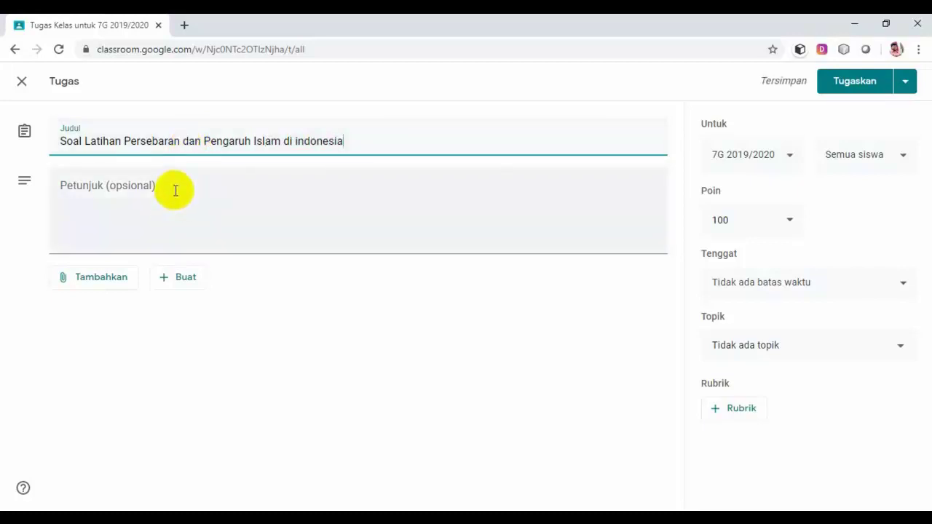
Write instructions 'Kerjakan soal ini dengan baik, benar, dan jujur,' and 'Jumlah soal 10 nomor dan setiap nomor point 10'.
left_click(175, 192)
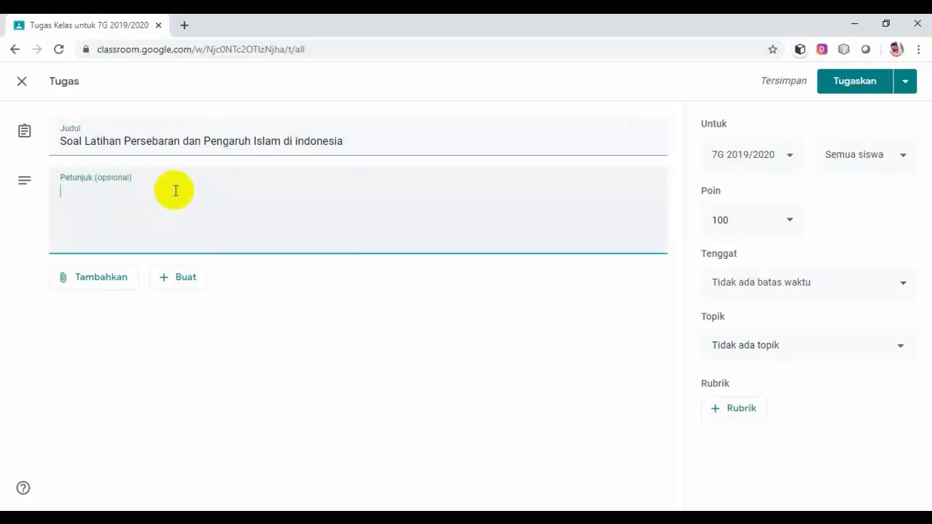
type("Ker")
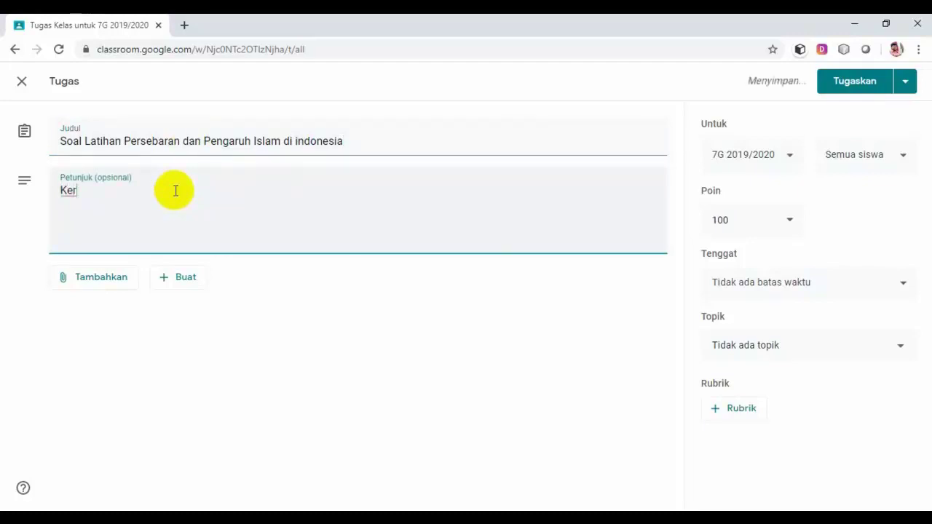
type("jakan s")
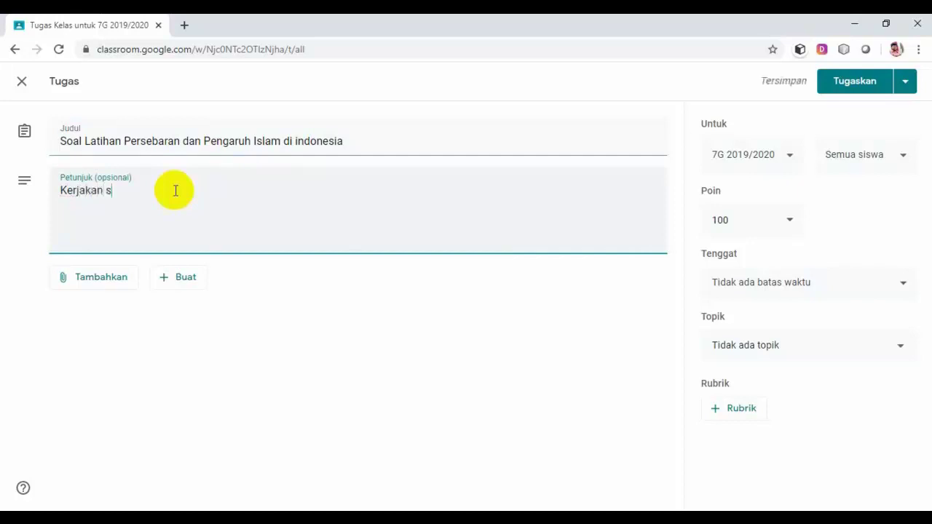
type("oal in")
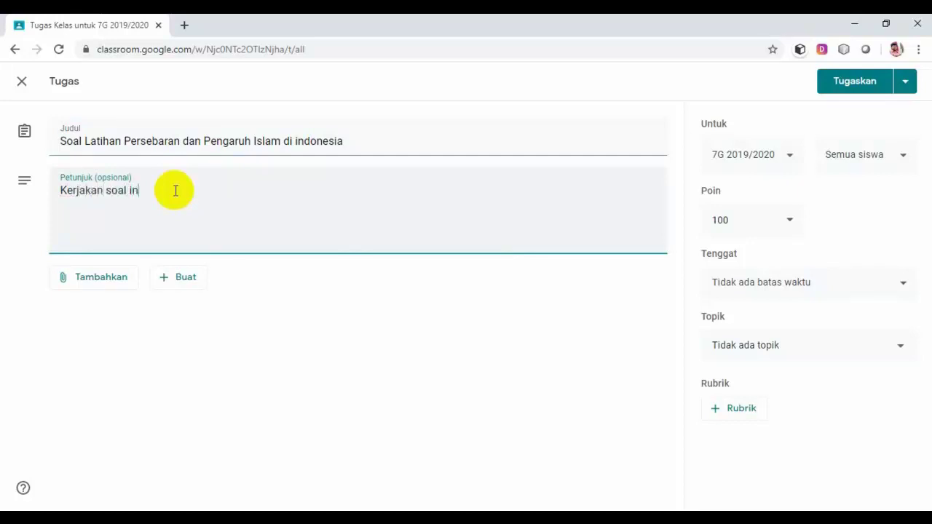
type("i dengan baik, benar, dan juju")
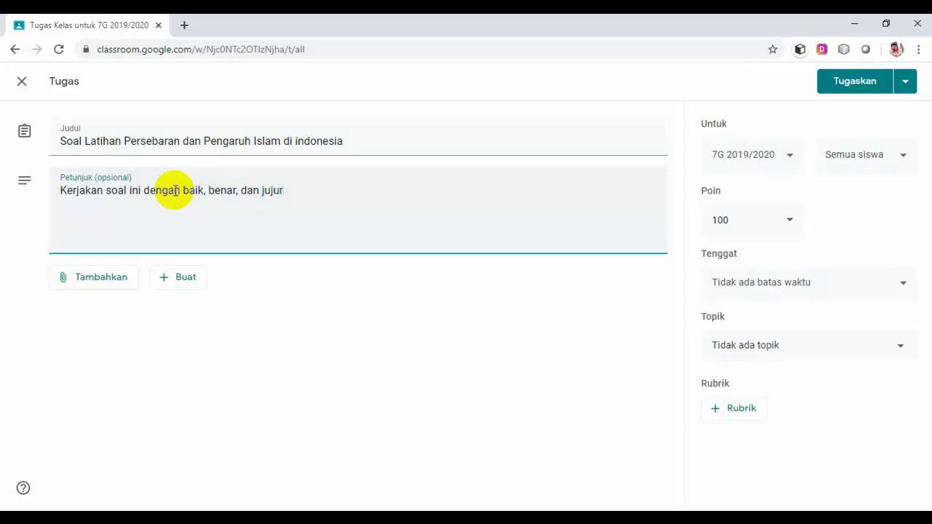
type("r,")
key("Return")
type("Jumlah soal 10")
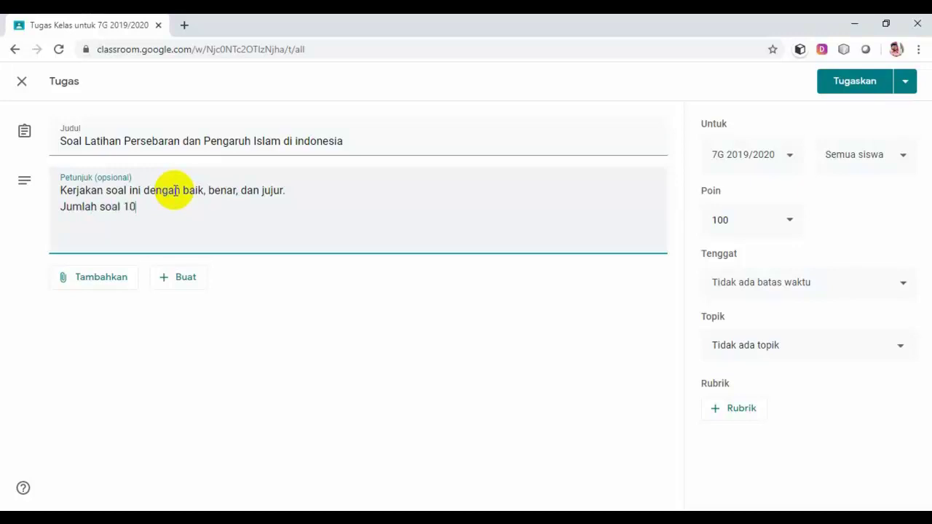
type(" nomor dan setia")
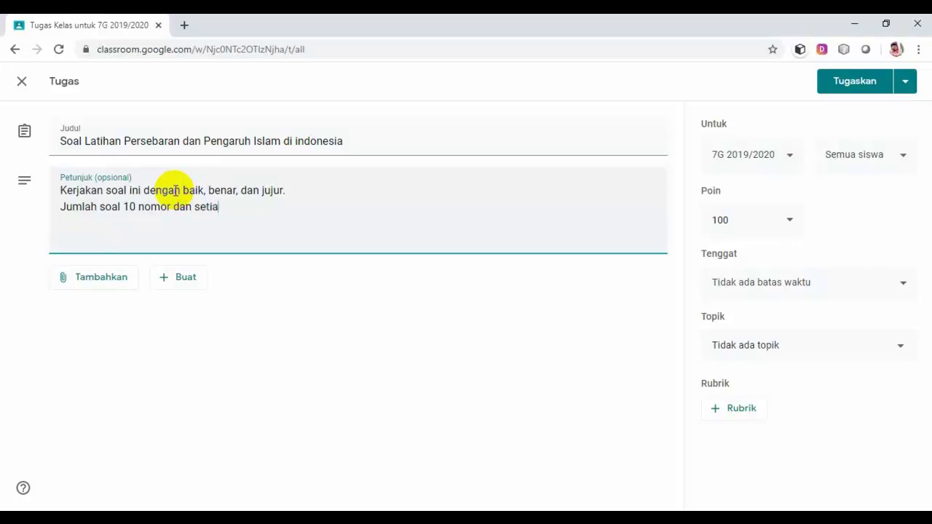
type("p nomor point 10")
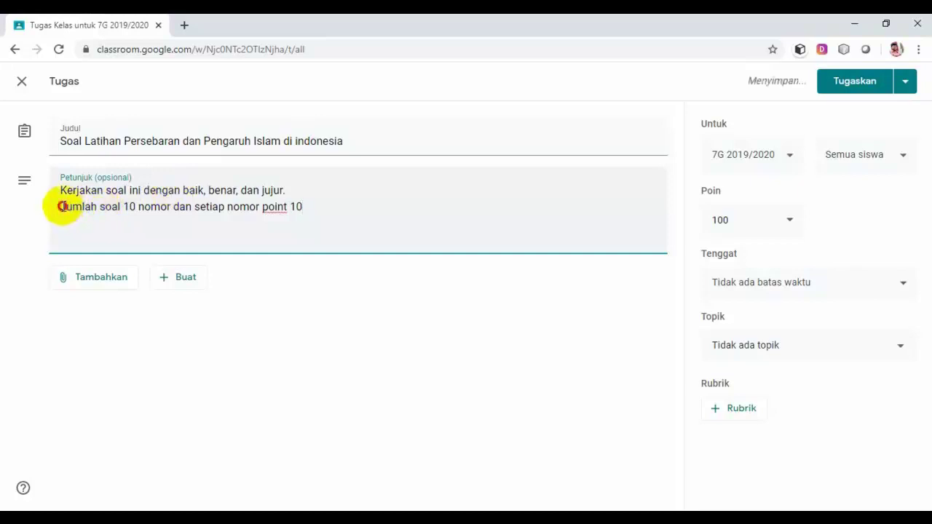
left_click(62, 207)
type("Bentuk")
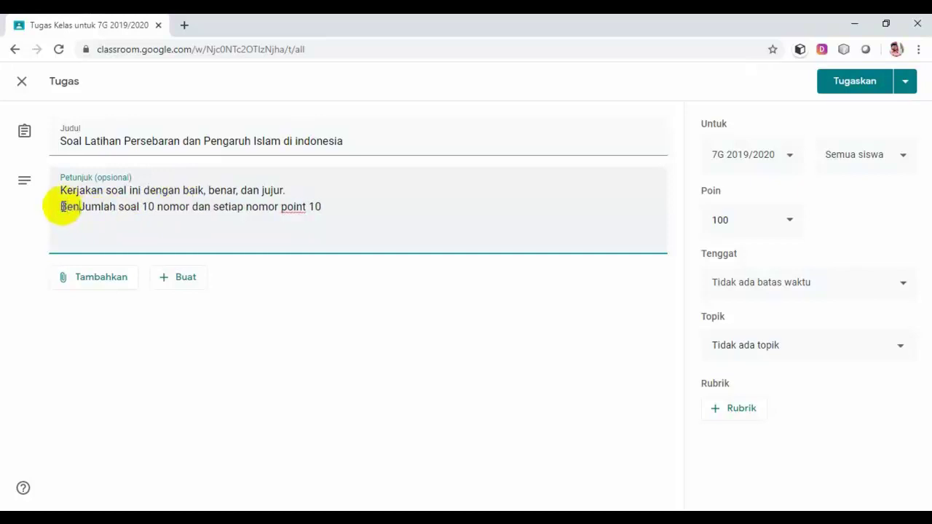
type(" soal p")
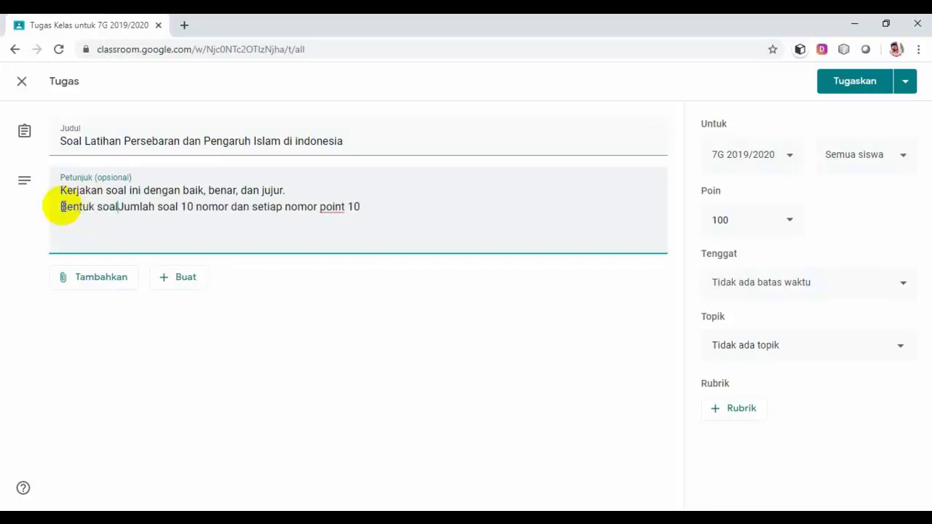
type("ilihan ")
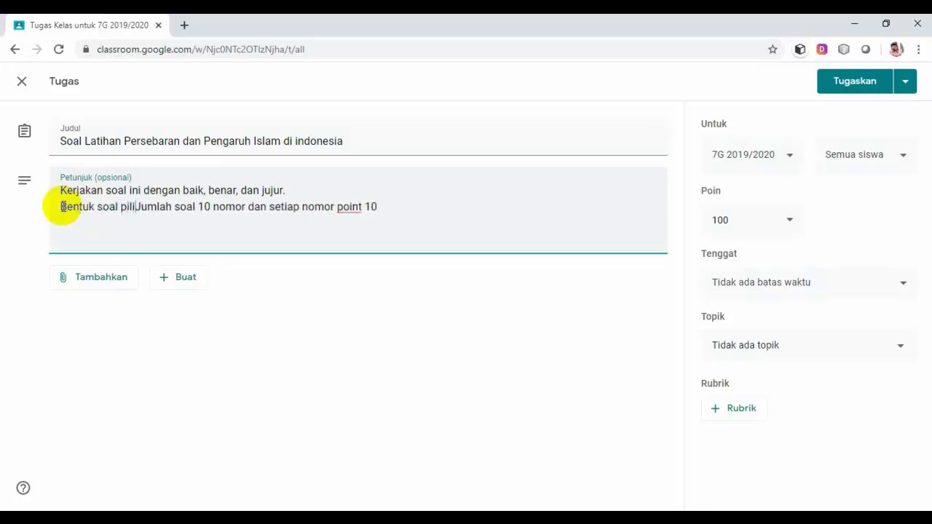
type("gan")
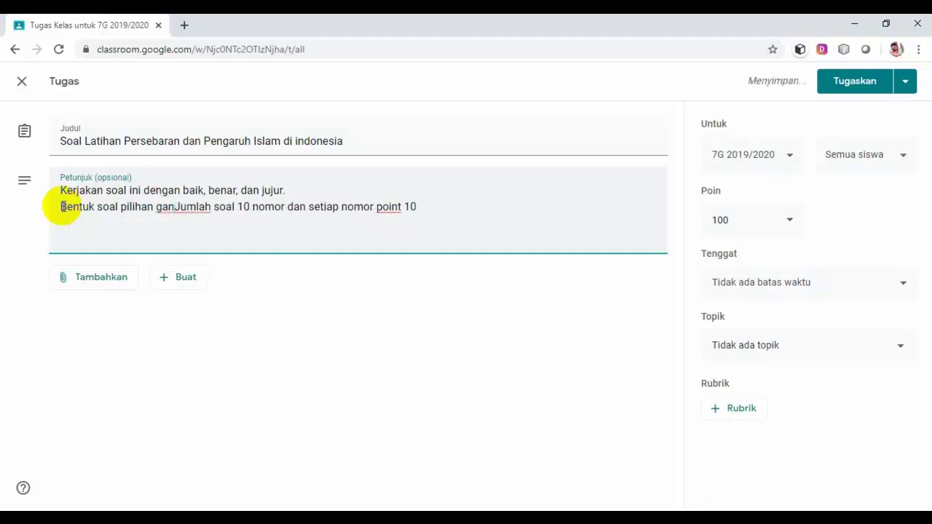
key("BackSpace")
key("BackSpace")
key("BackSpace")
key("BackSpace")
key("BackSpace")
key("BackSpace")
key("BackSpace")
key("BackSpace")
key("BackSpace")
key("BackSpace")
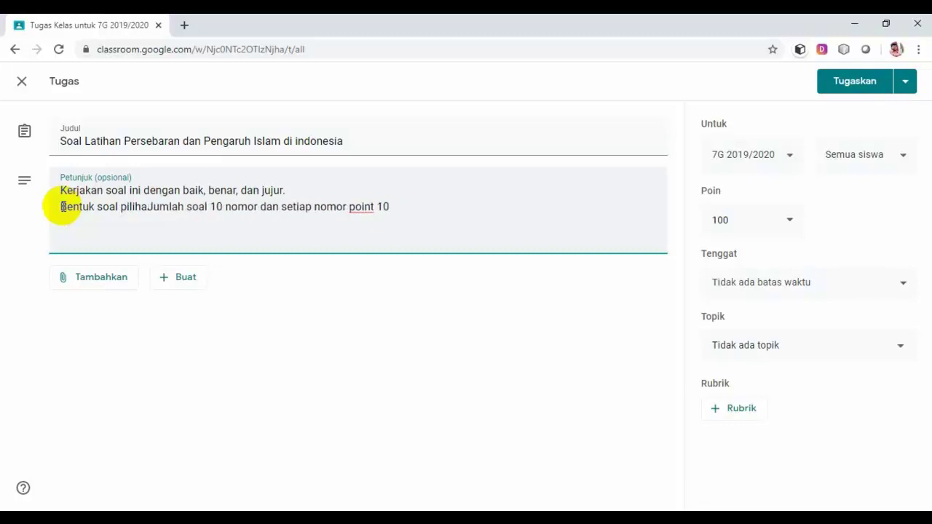
key("BackSpace")
key("BackSpace")
key("BackSpace")
key("BackSpace")
key("BackSpace")
key("BackSpace")
key("BackSpace")
key("BackSpace")
key("BackSpace")
key("BackSpace")
key("BackSpace")
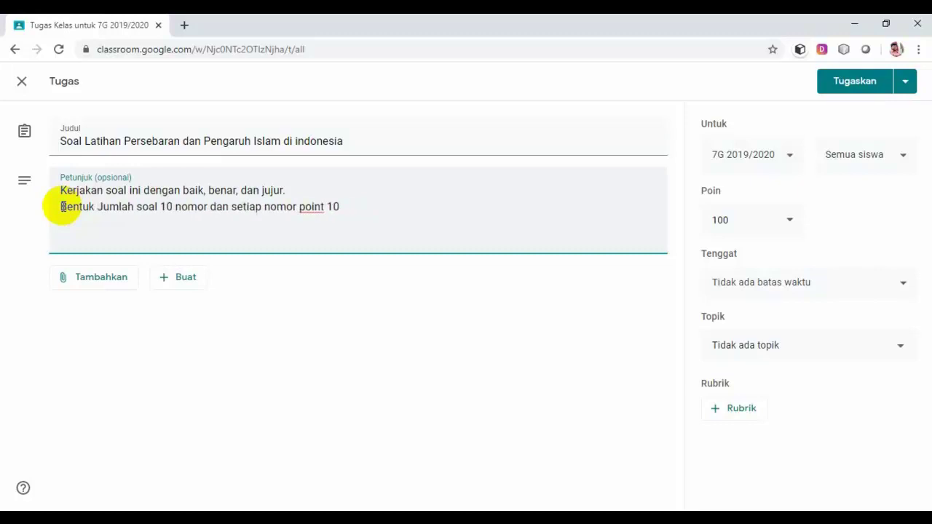
key("BackSpace")
key("BackSpace")
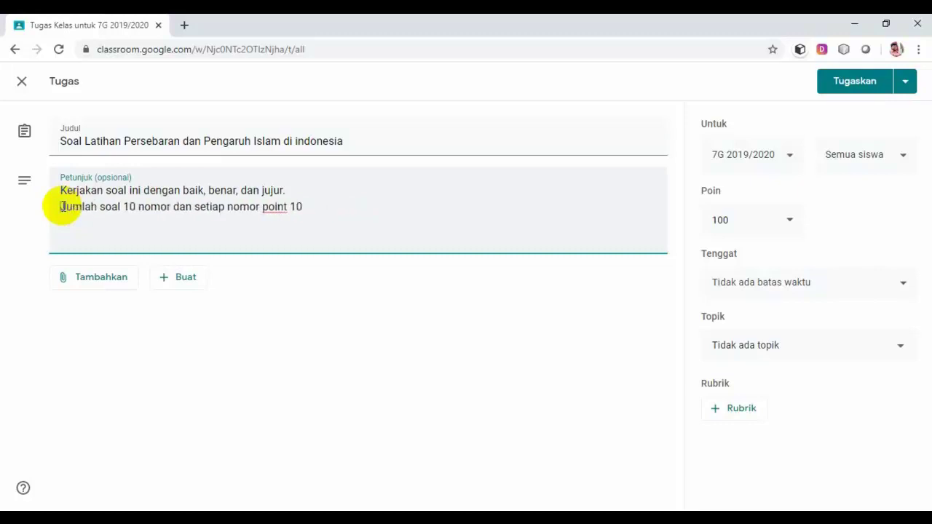
Insert 'Bentuk soal pilihan ganda dan waktu mengerjakan 40 menit' as a line after the first sentence.
left_click(307, 195)
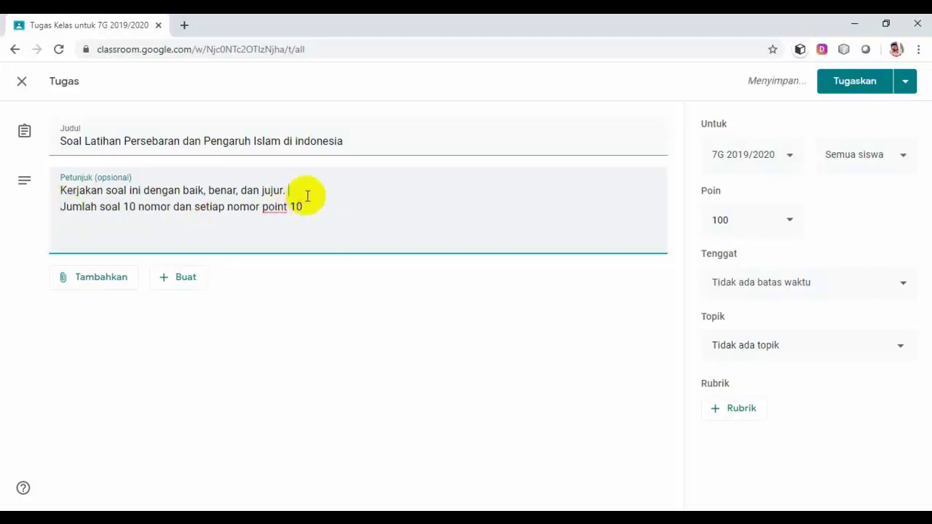
key("Return")
type("B")
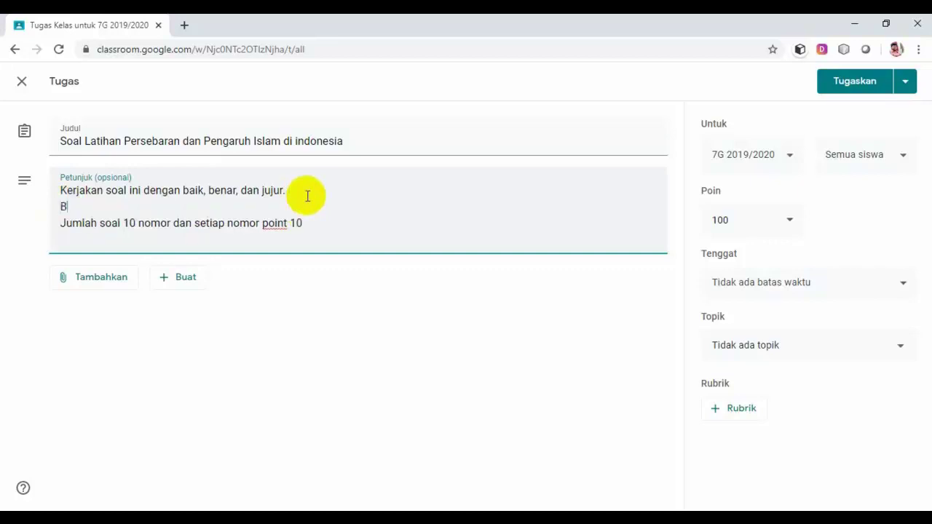
type("entuk soal pil")
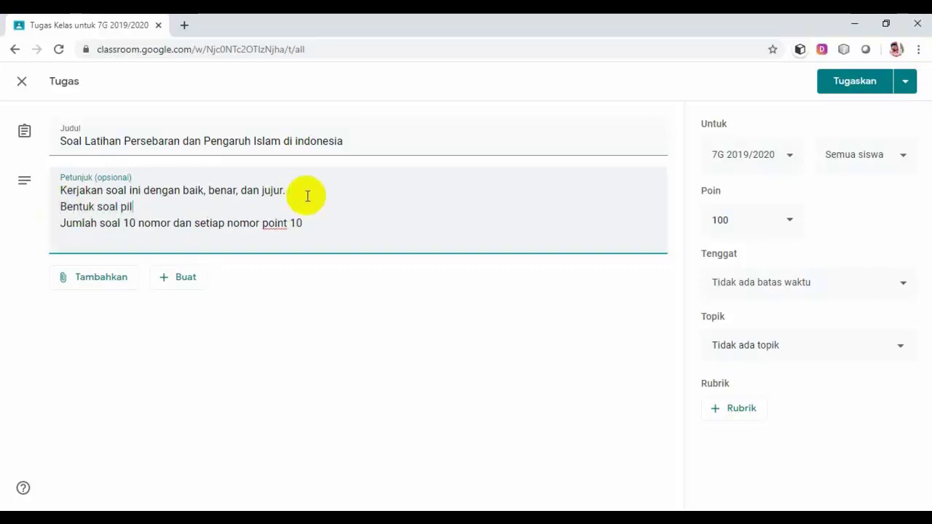
type("ihan gan")
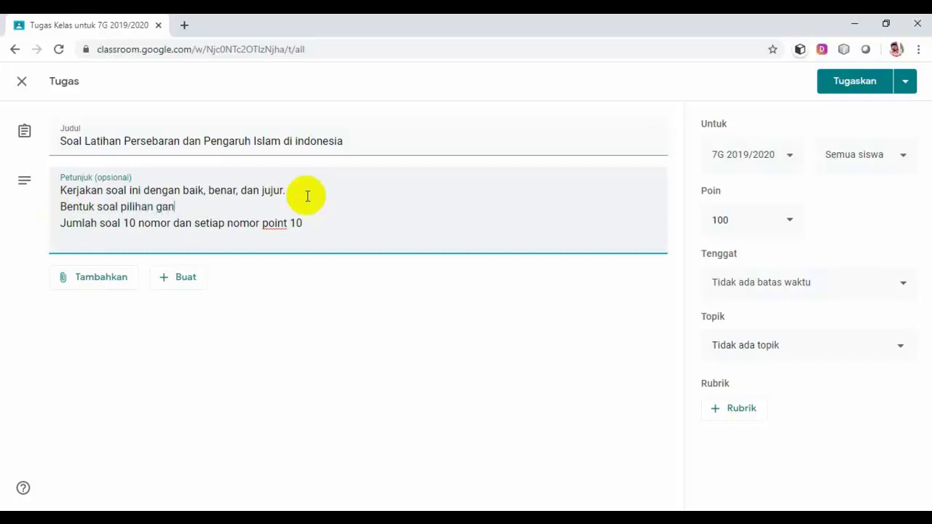
type("da dan waktu men")
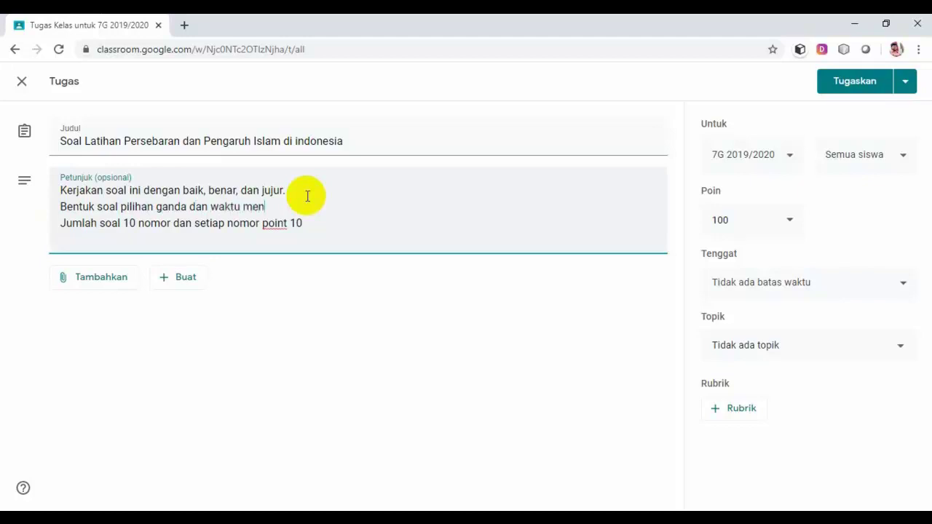
type("gerjakan 40 menit")
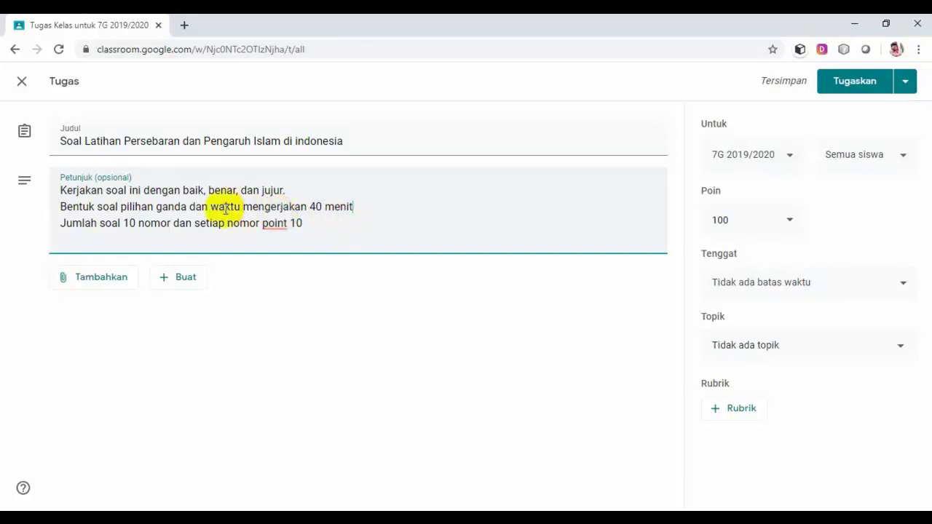
left_click(81, 282)
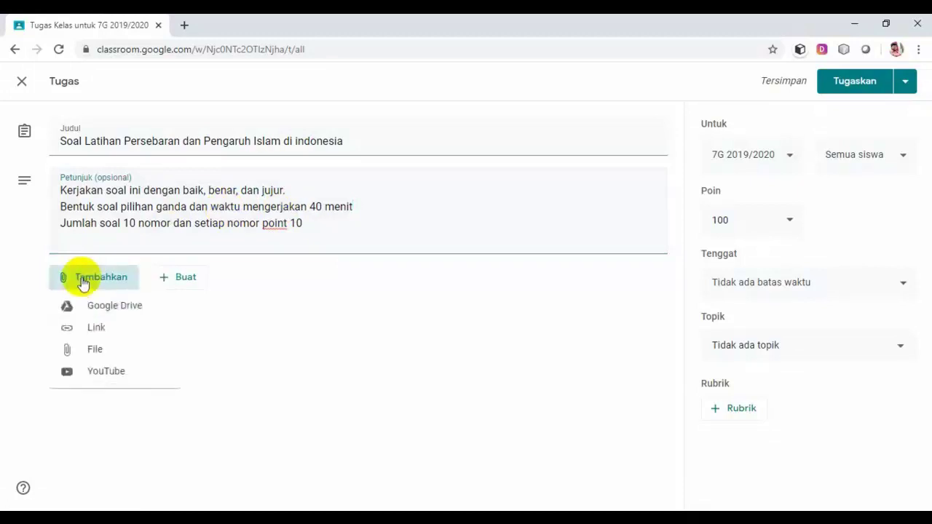
left_click(97, 329)
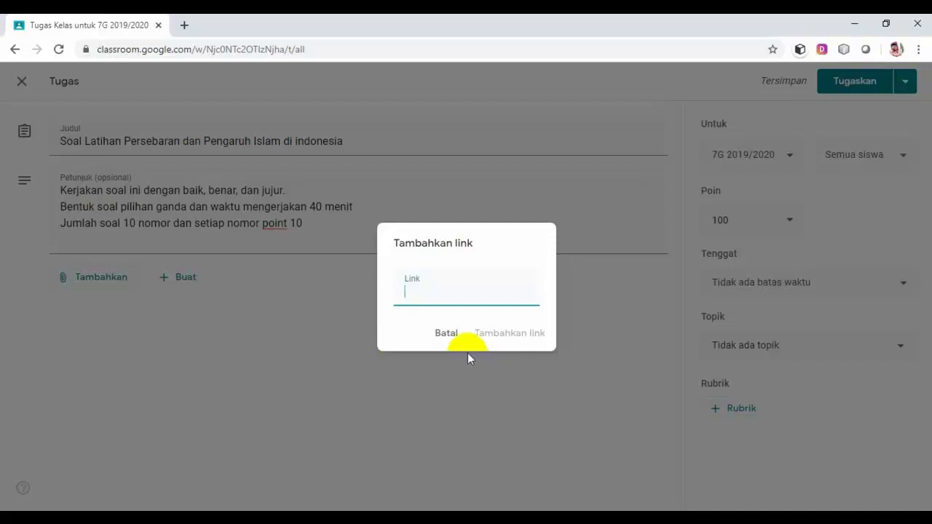
left_click(447, 333)
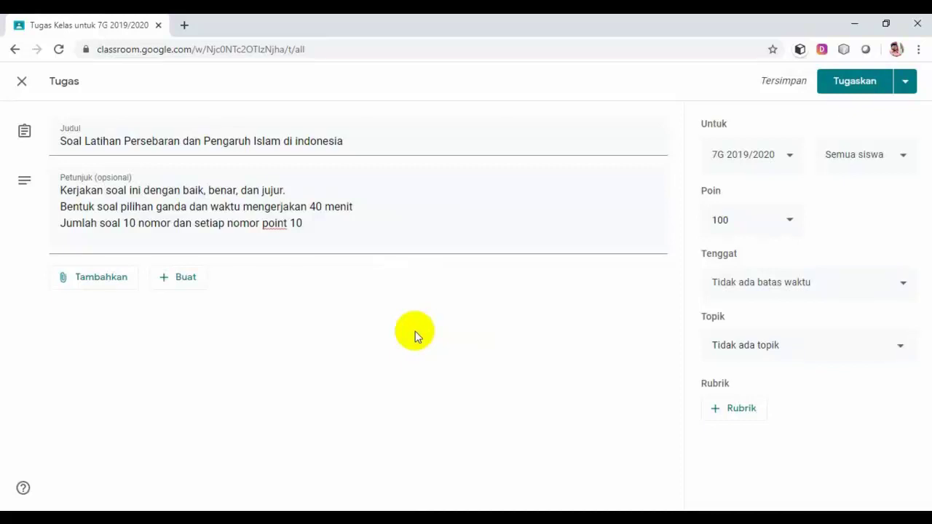
left_click(106, 283)
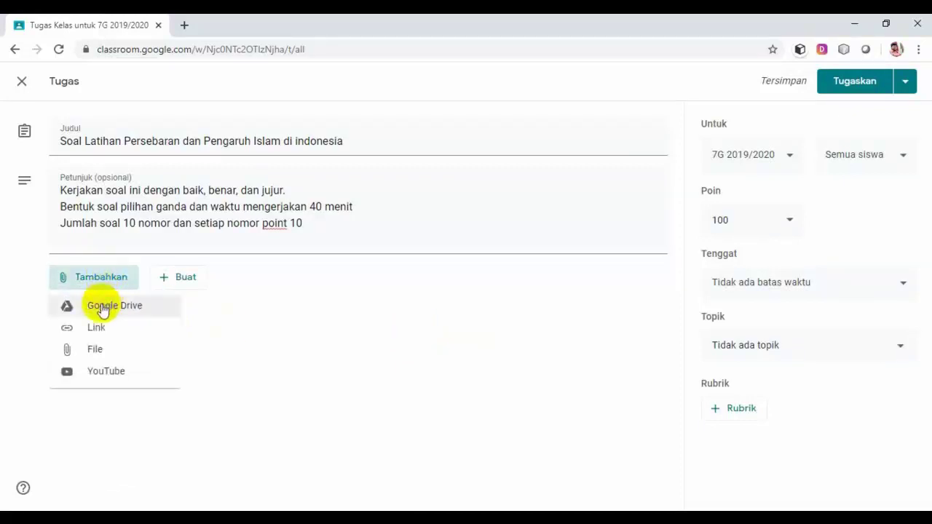
Attach the quiz form 'Soal Latihan Persebaran dan Pengaruh Islam di indonesia' from Drive's Soal online folder.
left_click(103, 310)
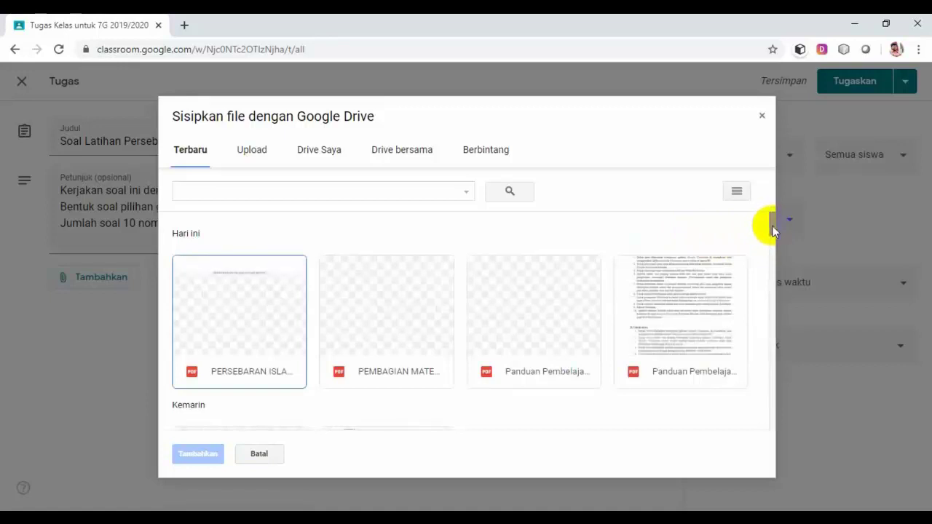
mouse_move(773, 230)
left_mouse_down()
mouse_move(757, 291)
mouse_move(760, 226)
left_mouse_up()
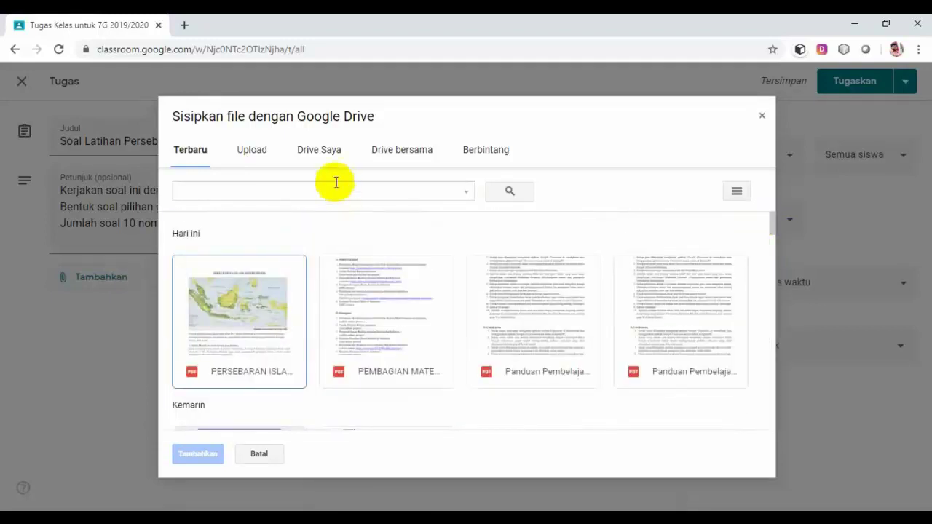
left_click(324, 151)
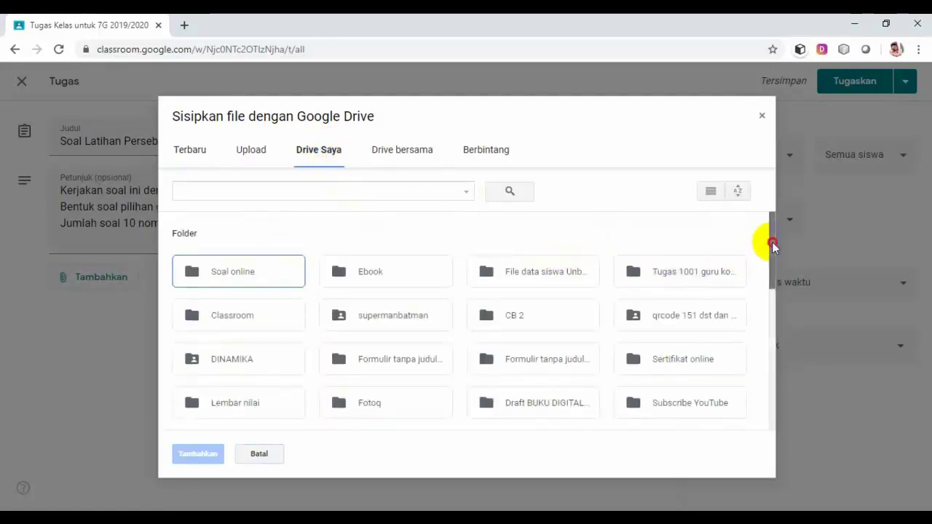
left_click_drag(769, 243, 757, 328)
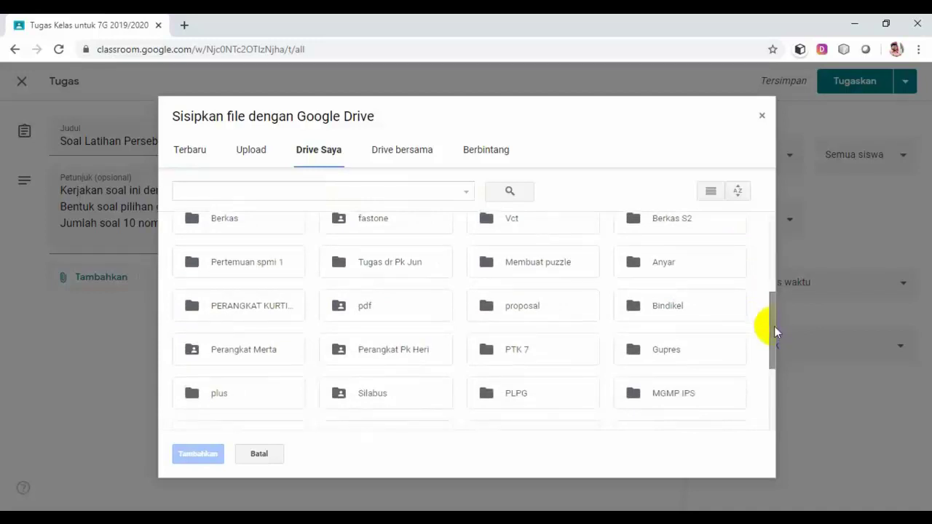
left_click_drag(772, 329, 776, 262)
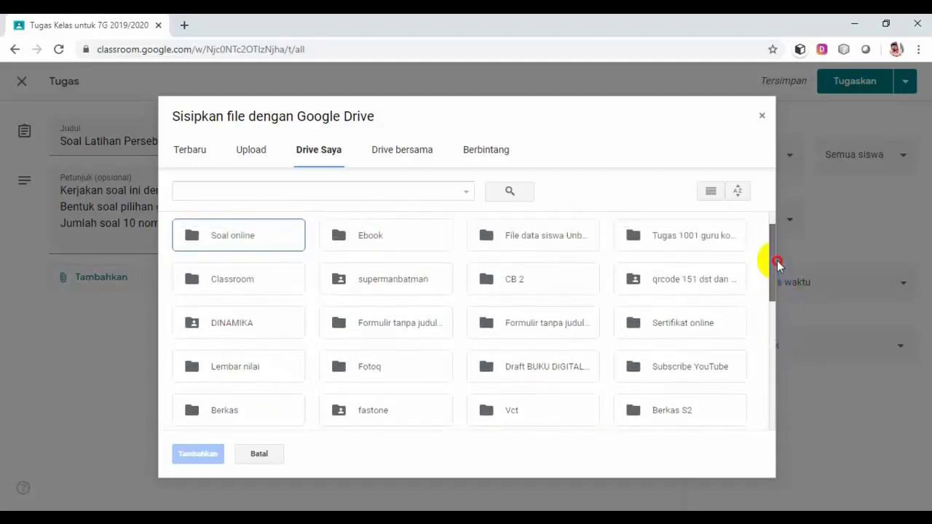
double_click(254, 244)
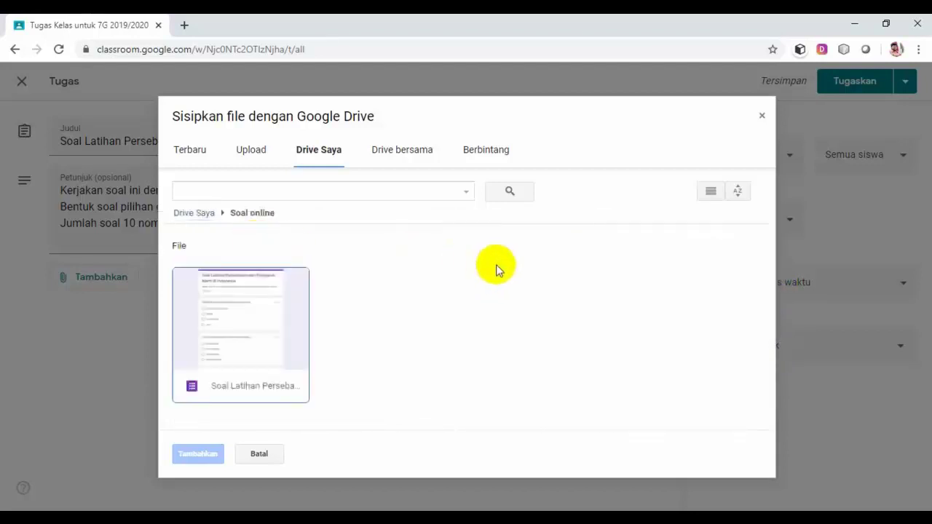
left_click(246, 357)
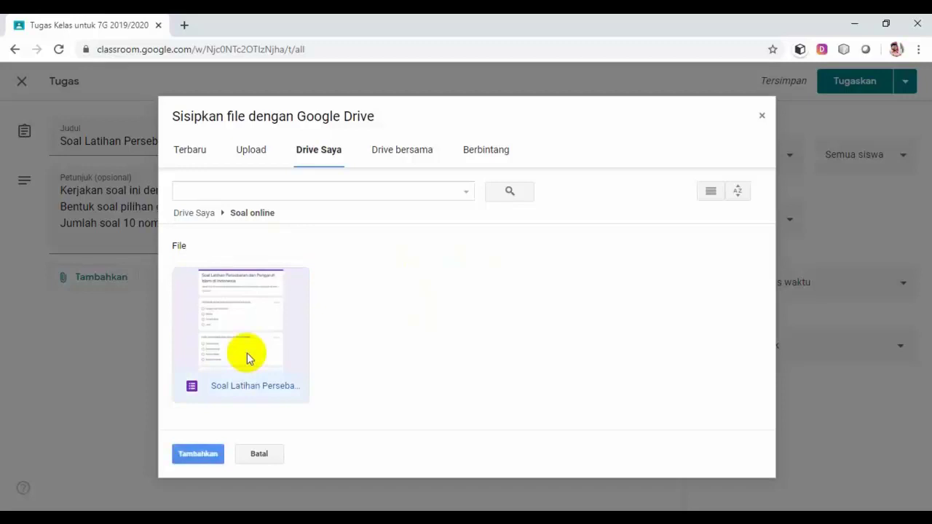
left_click(201, 453)
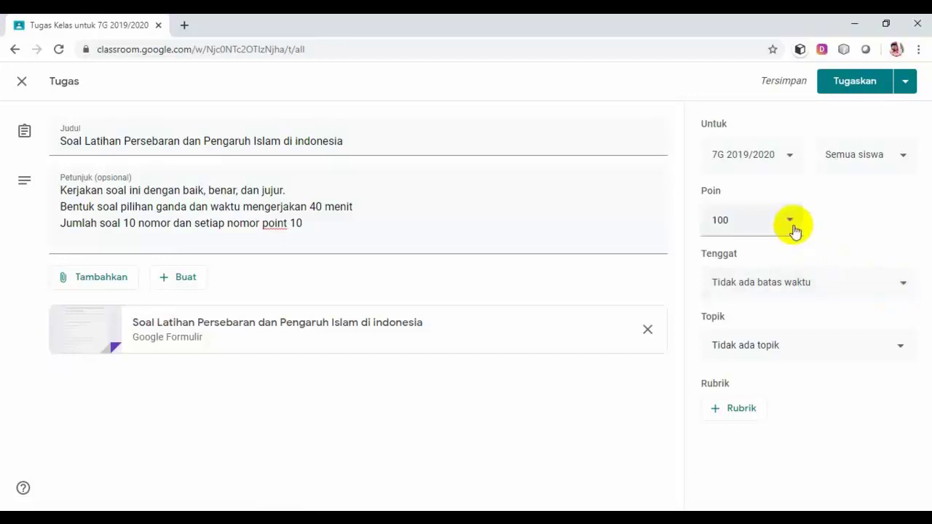
Set the due date to 5 April 2020, changing the time from 23.59 to 11.20.
left_click(904, 286)
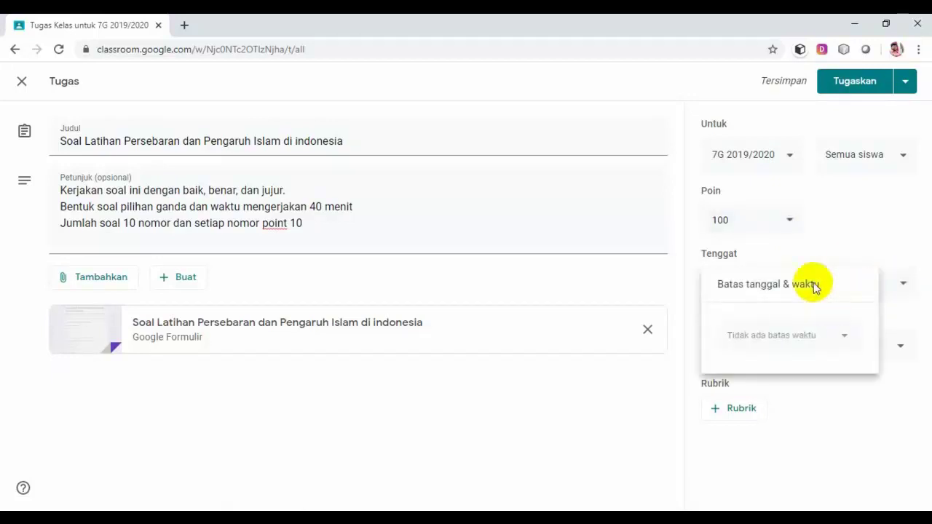
left_click(845, 339)
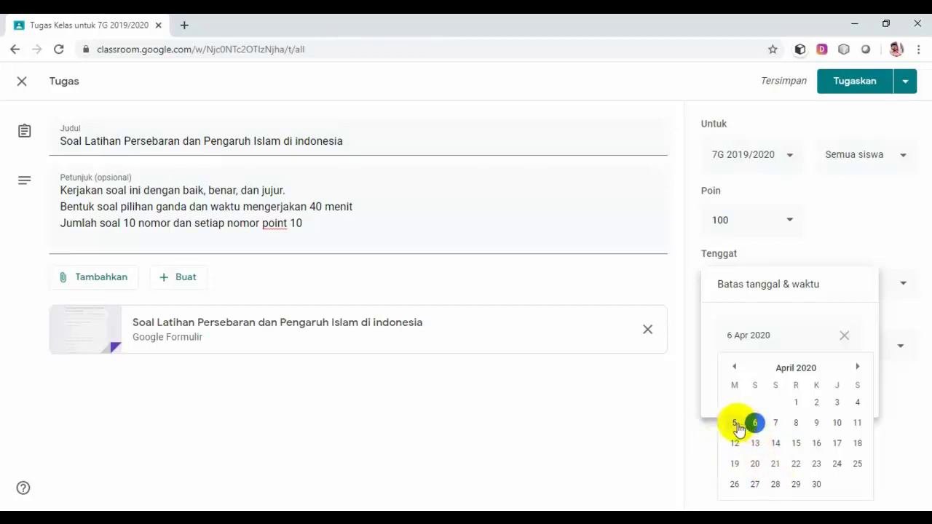
key("Escape")
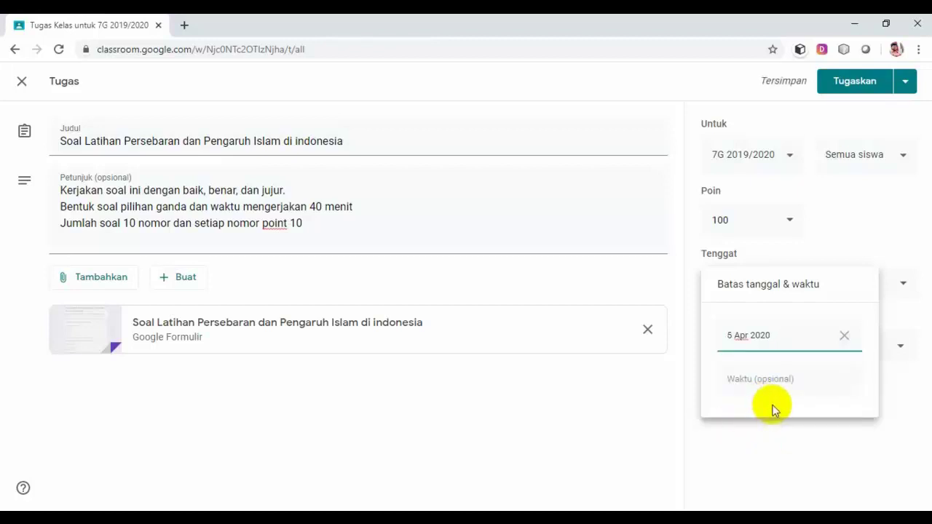
left_click(792, 383)
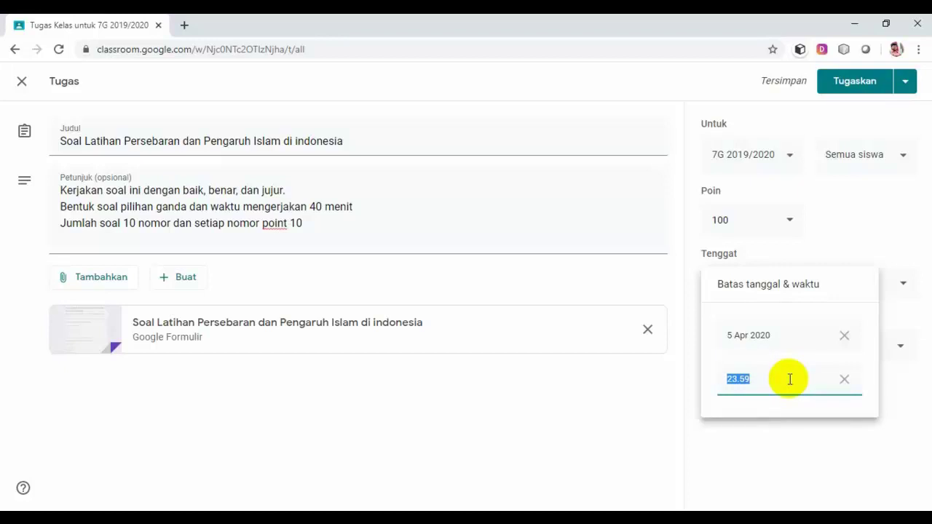
left_click(737, 382)
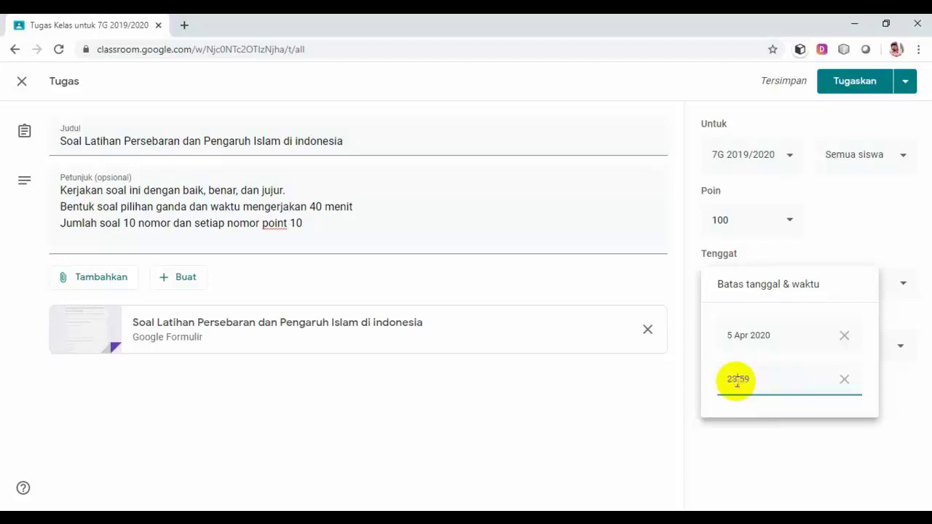
key("BackSpace")
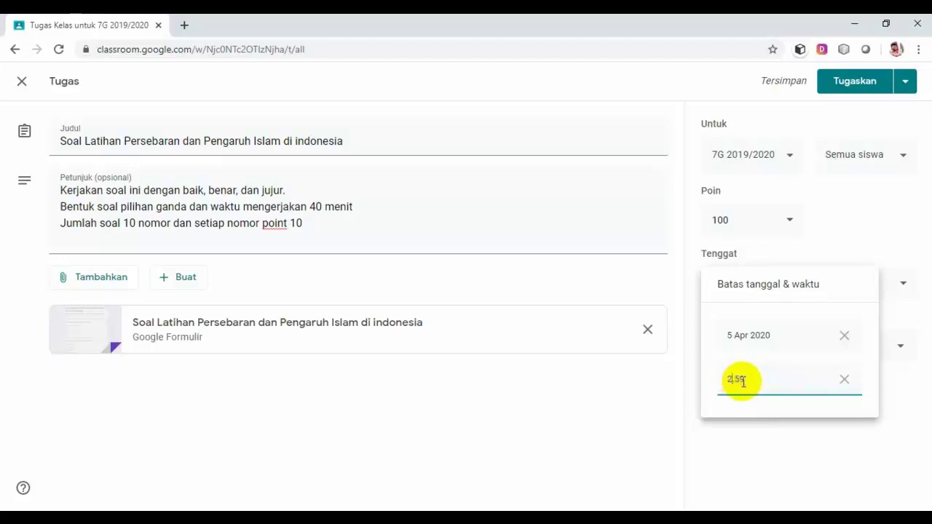
key("BackSpace")
type("11")
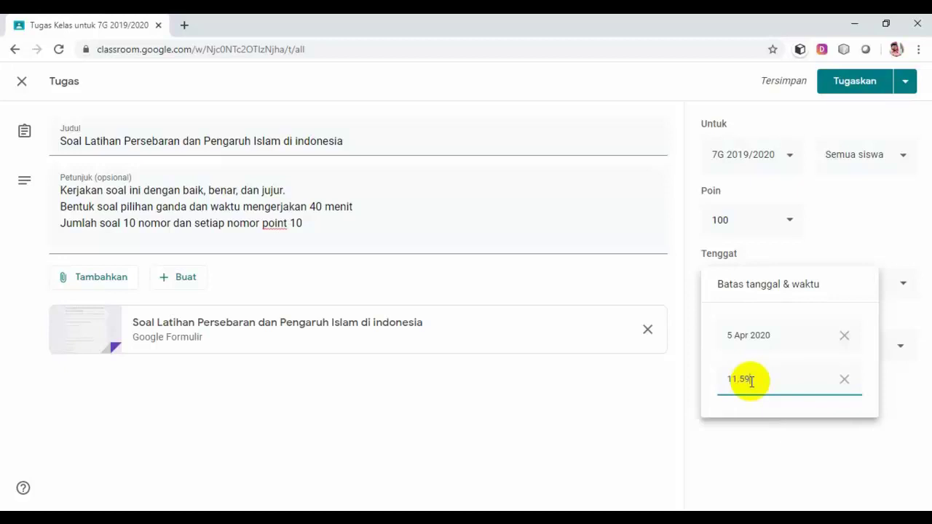
key("BackSpace")
key("BackSpace")
type("20")
left_click(785, 437)
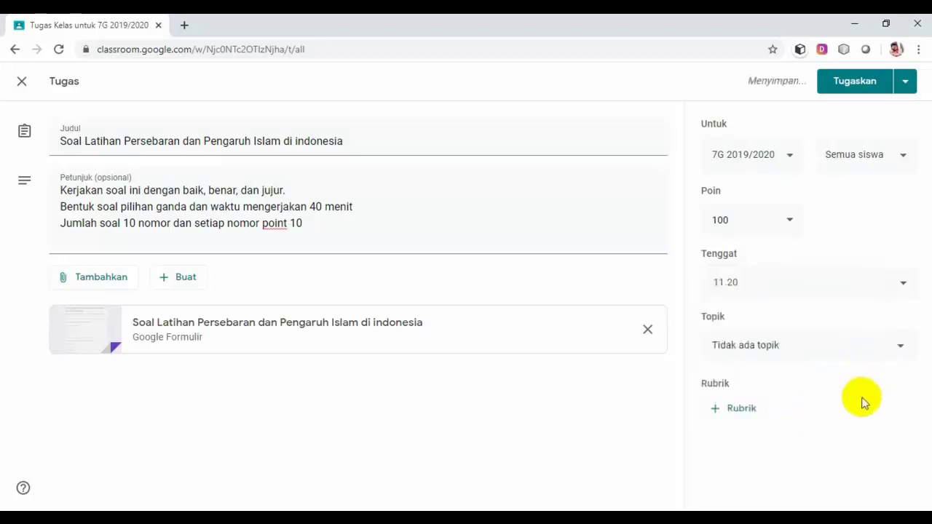
File the assignment under the Tugas Kelas topic, leaving its points at 100.
left_click(853, 349)
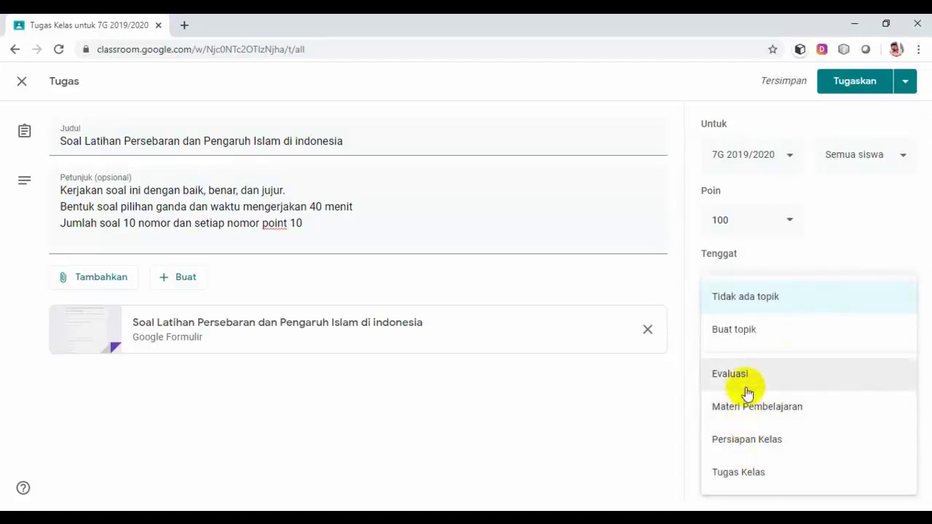
left_click(749, 475)
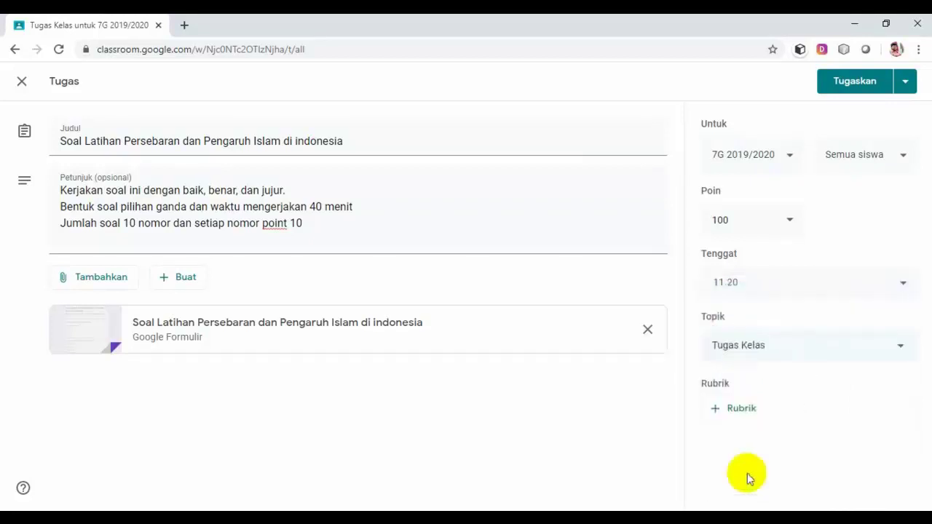
left_click(790, 223)
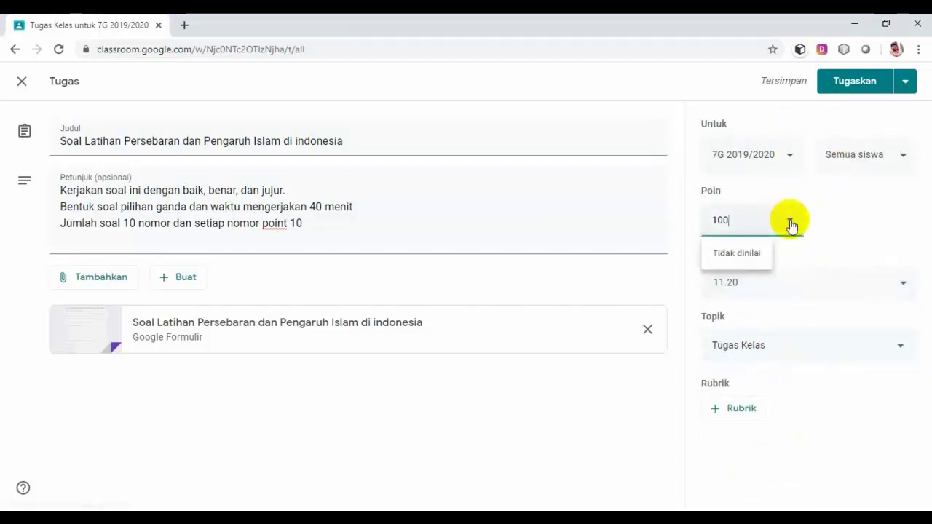
left_click(836, 197)
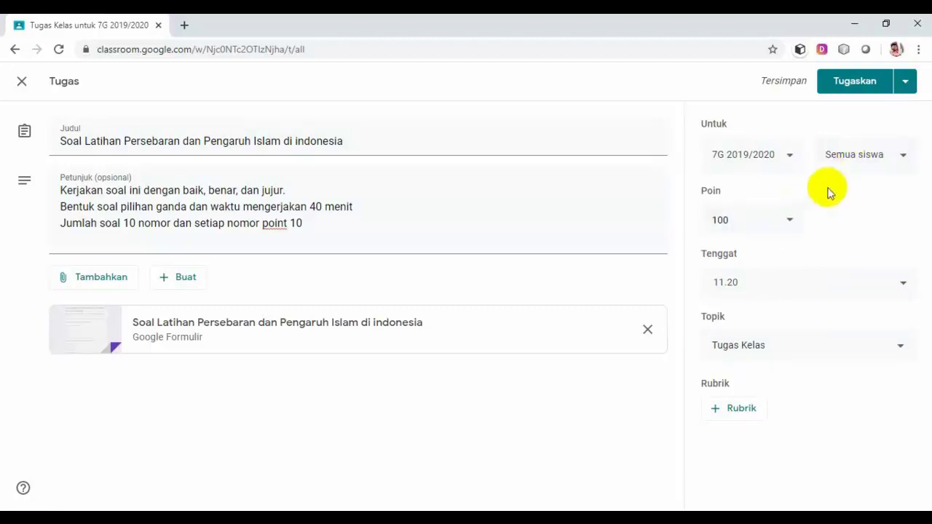
Post the assignment with Tugaskan and scroll to confirm it appears under Tugas Kelas.
left_click(861, 81)
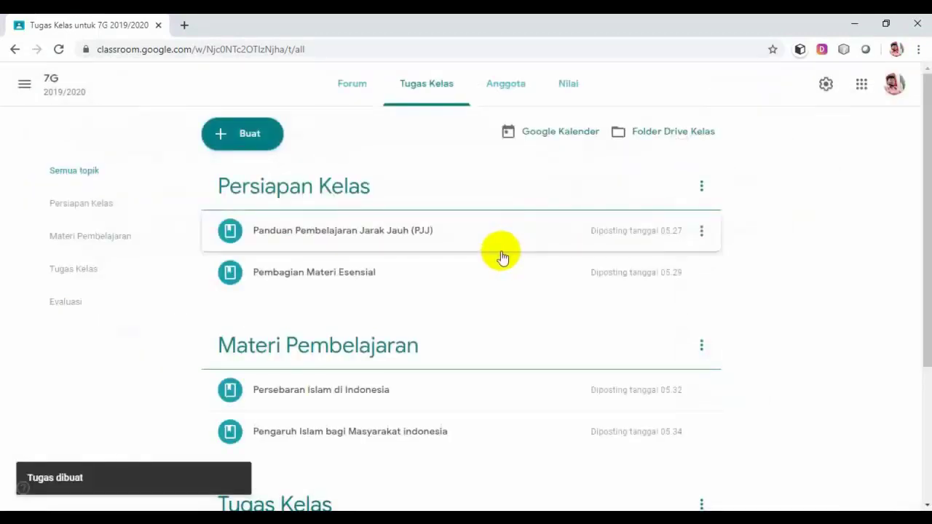
scroll(444, 307, "down", 3)
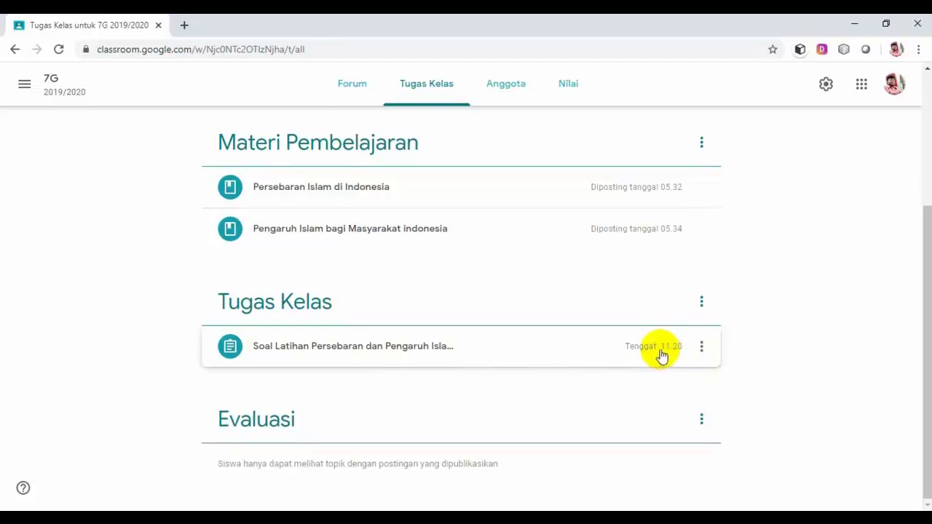
scroll(662, 356, "up", 3)
scroll(659, 355, "down", 3)
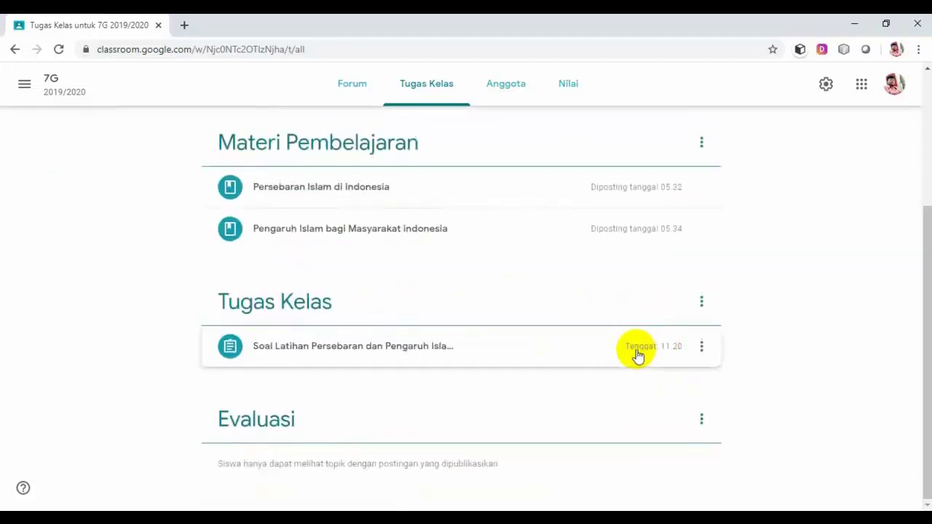
scroll(626, 354, "up", 3)
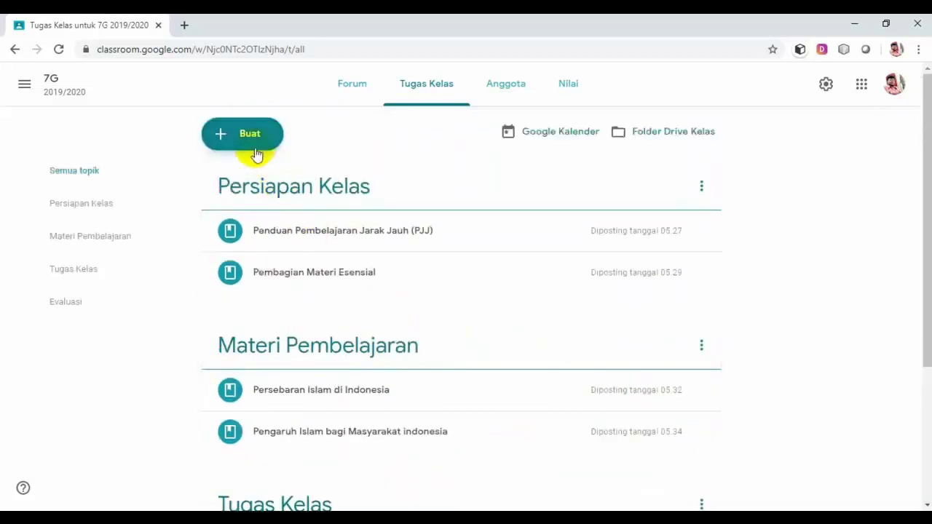
scroll(391, 446, "down", 1)
scroll(361, 411, "down", 3)
scroll(334, 370, "up", 4)
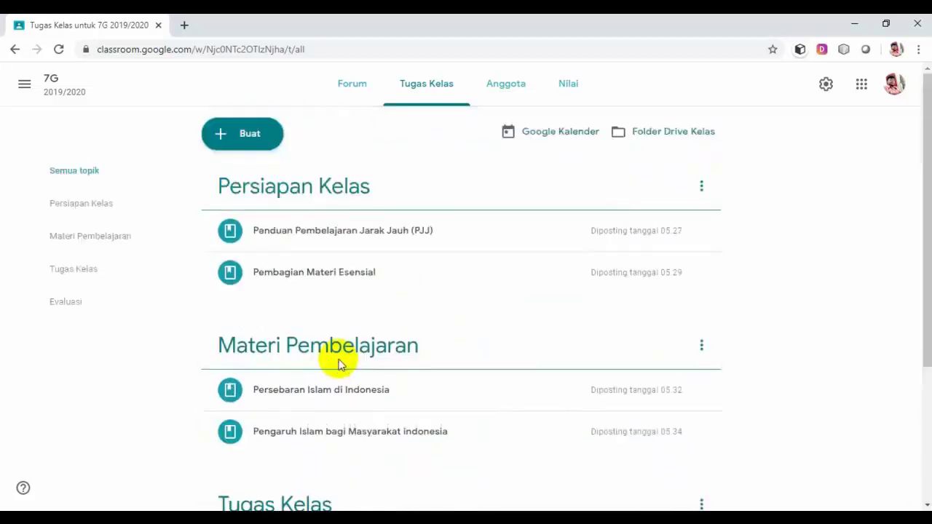
scroll(370, 431, "down", 3)
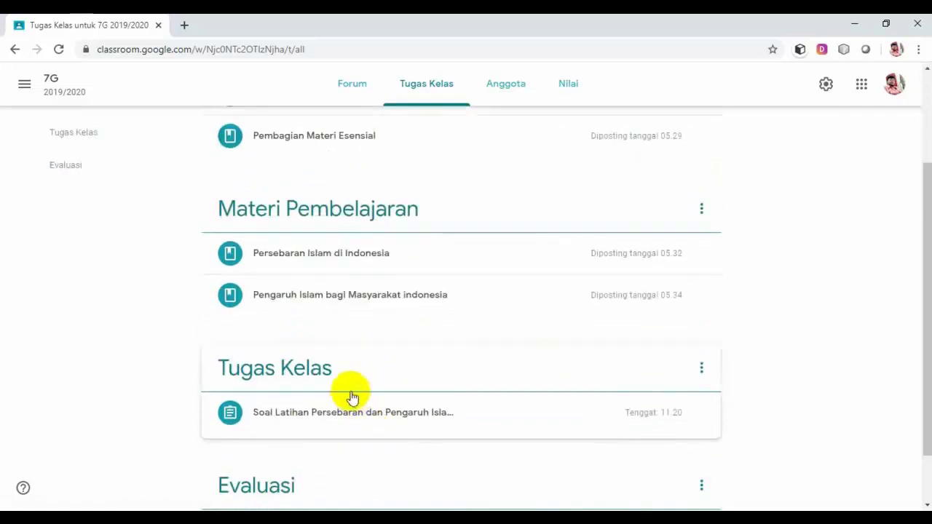
scroll(351, 397, "up", 1)
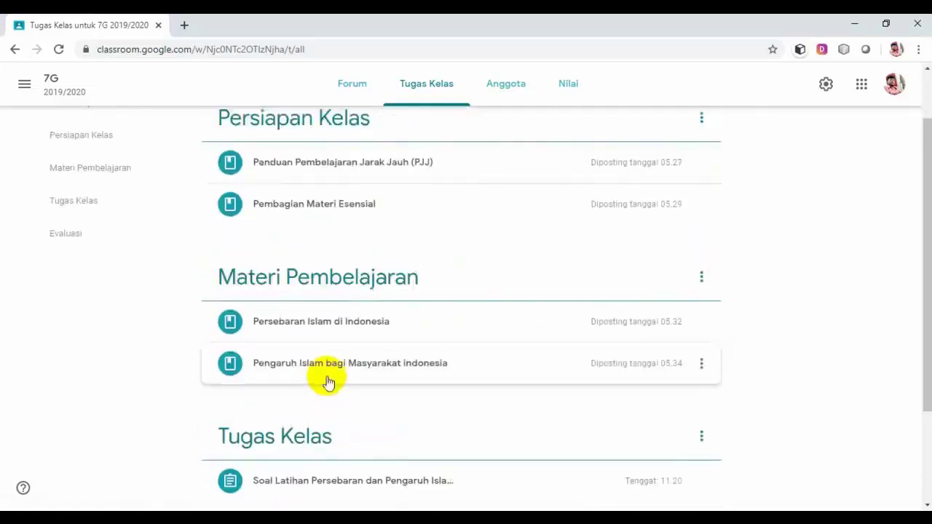
scroll(274, 222, "up", 1)
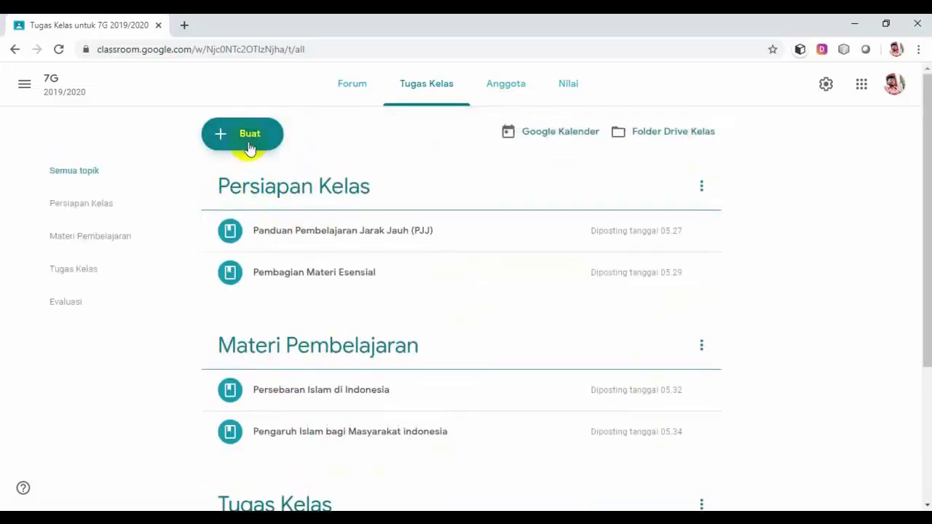
Create a new assignment titled 'Soal Latihan Kerajaan-kerajaan Islam di Indonesia'.
left_click(249, 135)
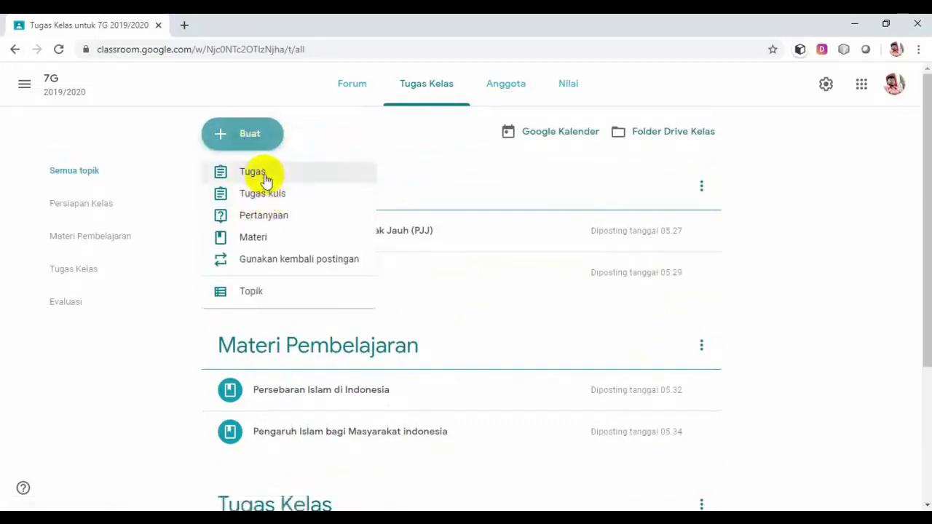
left_click(265, 179)
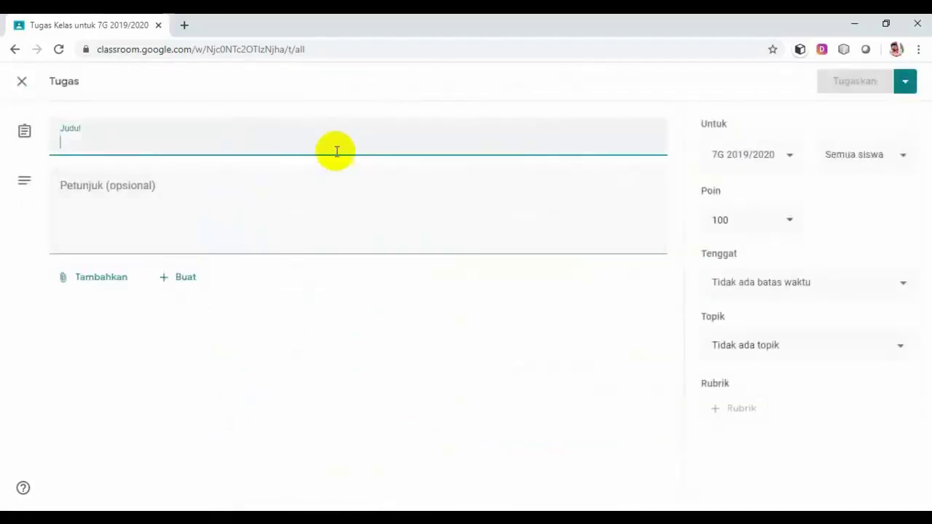
type("Soal")
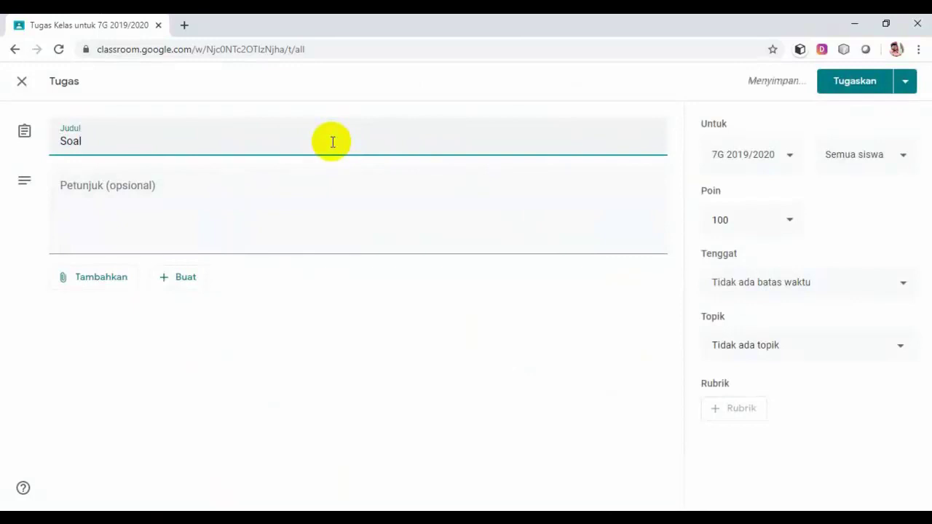
type(" onlin")
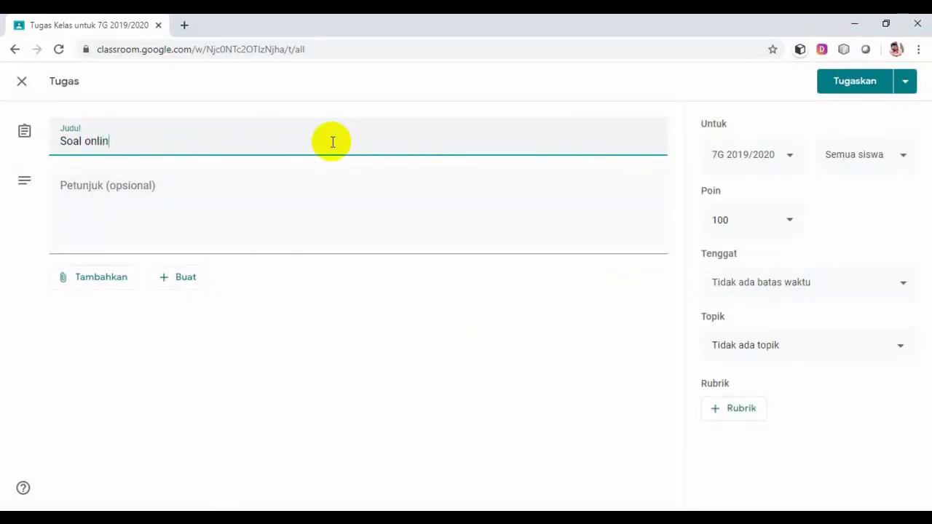
type("e K")
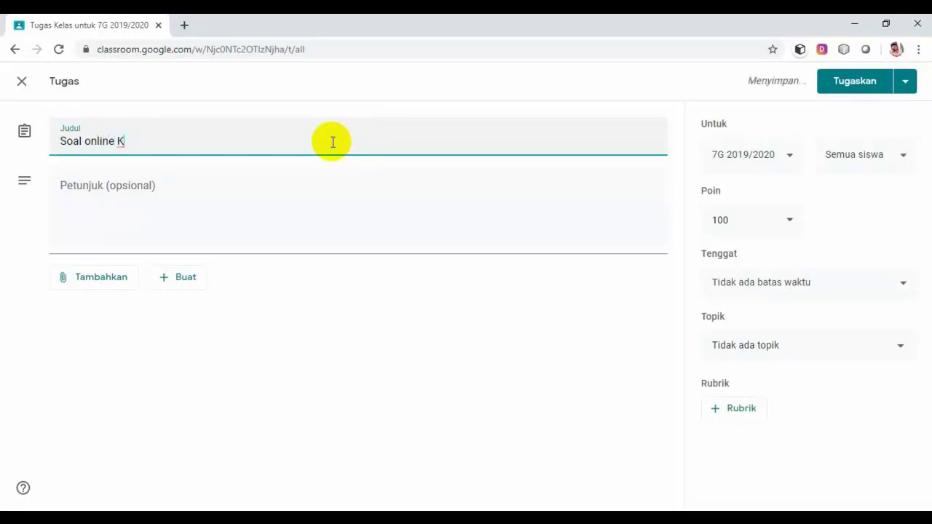
key("BackSpace")
key("BackSpace")
key("BackSpace")
key("BackSpace")
key("BackSpace")
key("BackSpace")
key("BackSpace")
key("BackSpace")
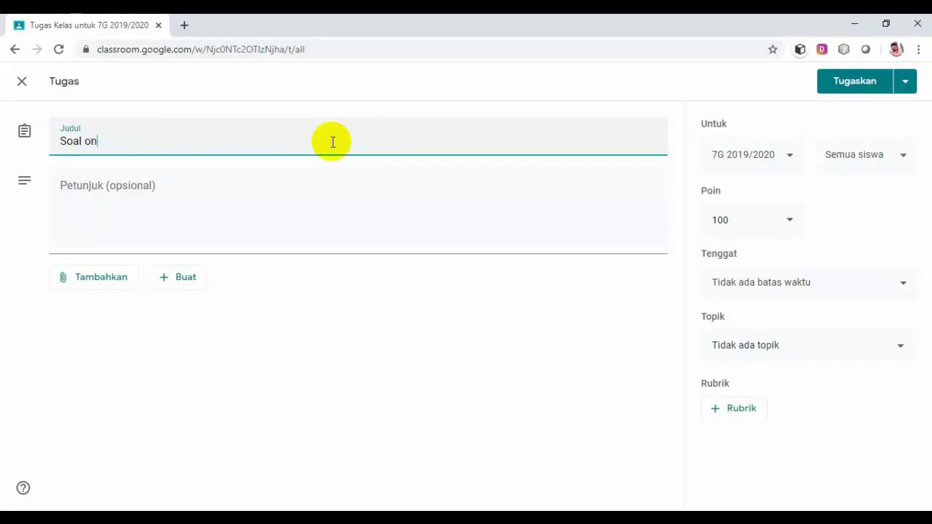
type("Latihan K")
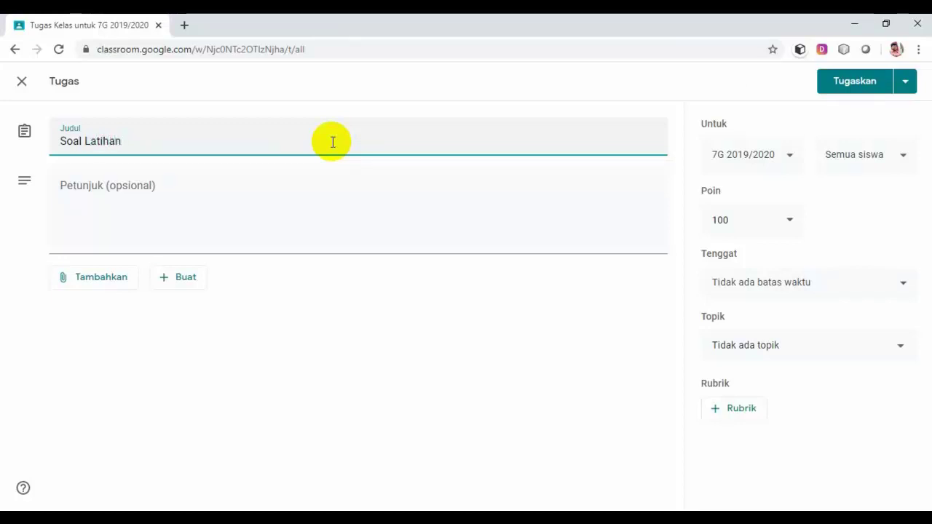
type("era")
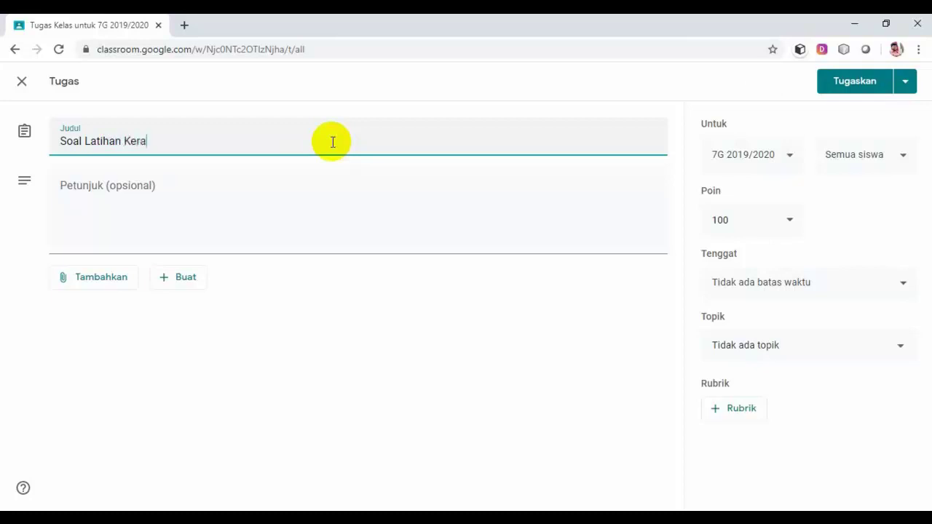
type("jaan-kerajaan I")
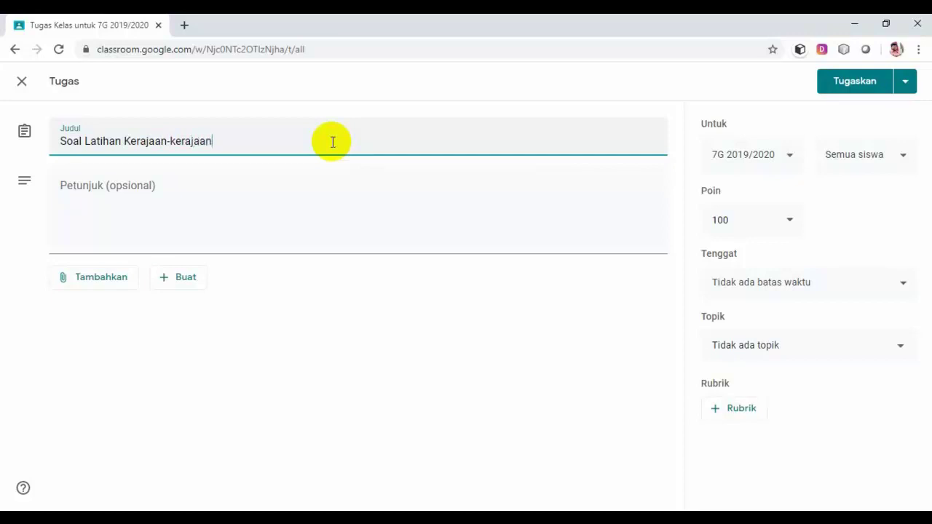
type("am di Indonesia")
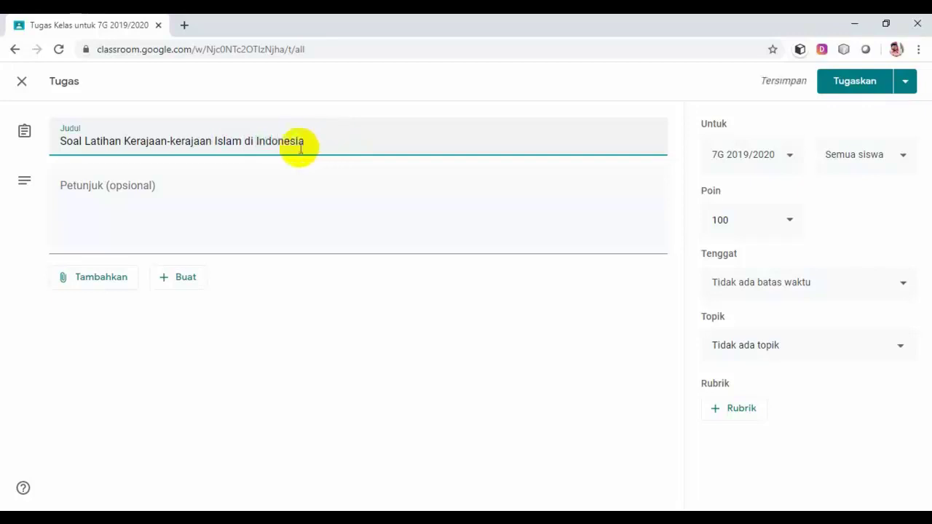
Write instructions: 'Bacalah soal ini dengan baik, benar, dan jujur.', the 40-minute multiple-choice line, and 'Jumlah soal 10 pada setiap soal poin 10'.
left_click(183, 184)
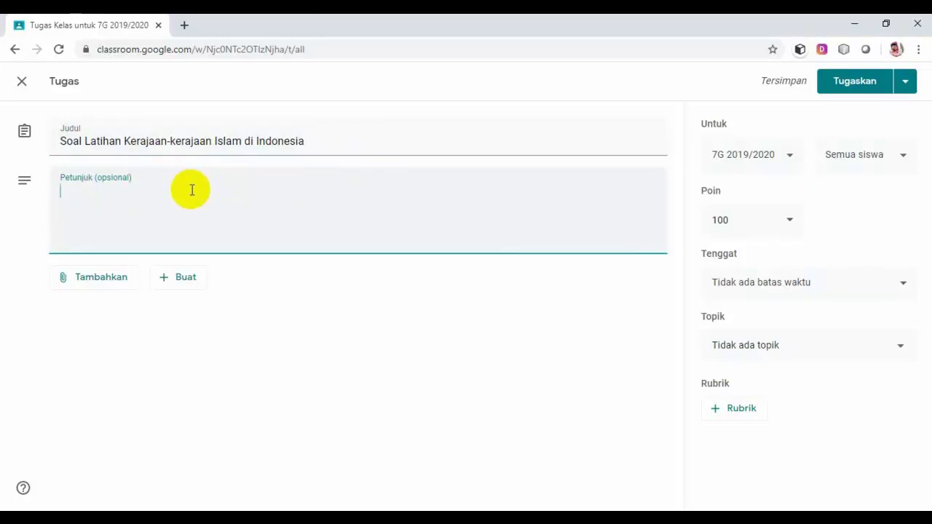
type("Baca")
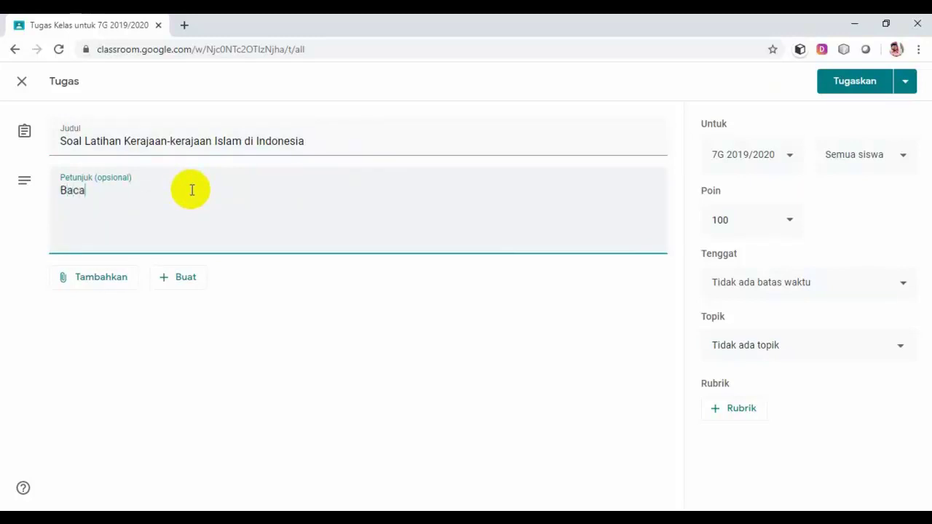
type("lah soal ini dengan ")
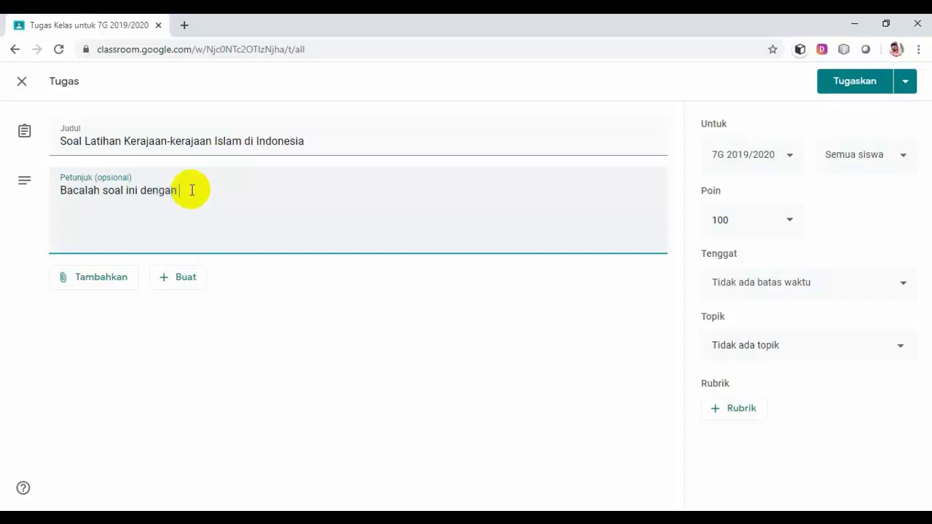
type("baik, benar, dan j")
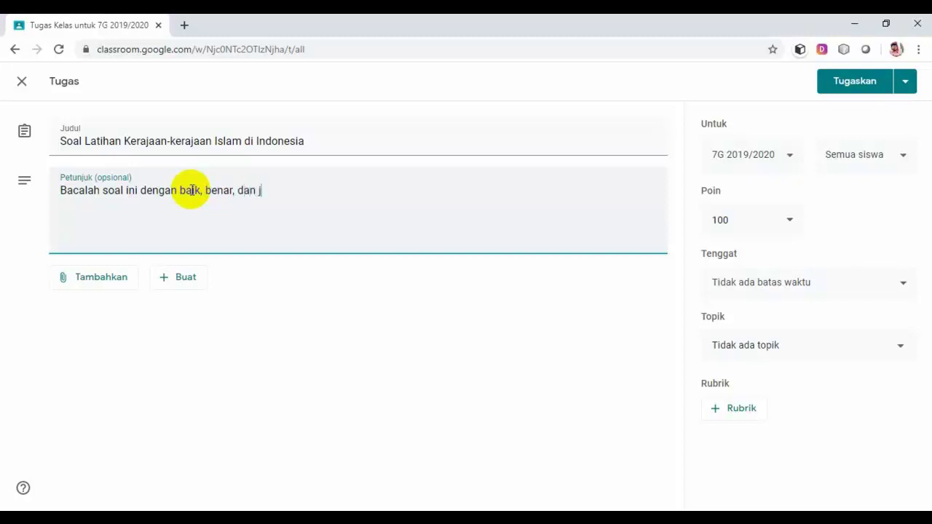
type("ujur.")
key("Return")
type("Bentuk soal ")
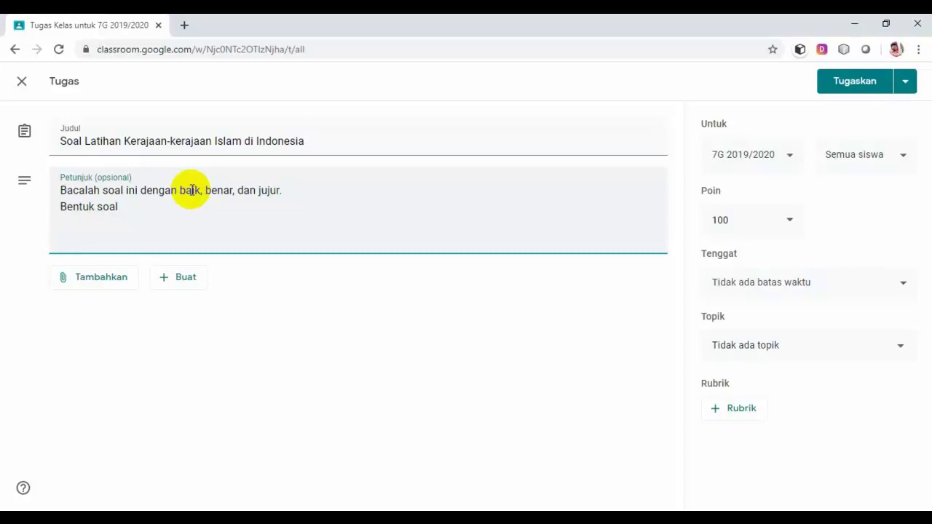
type("pilihan ganda dengan ")
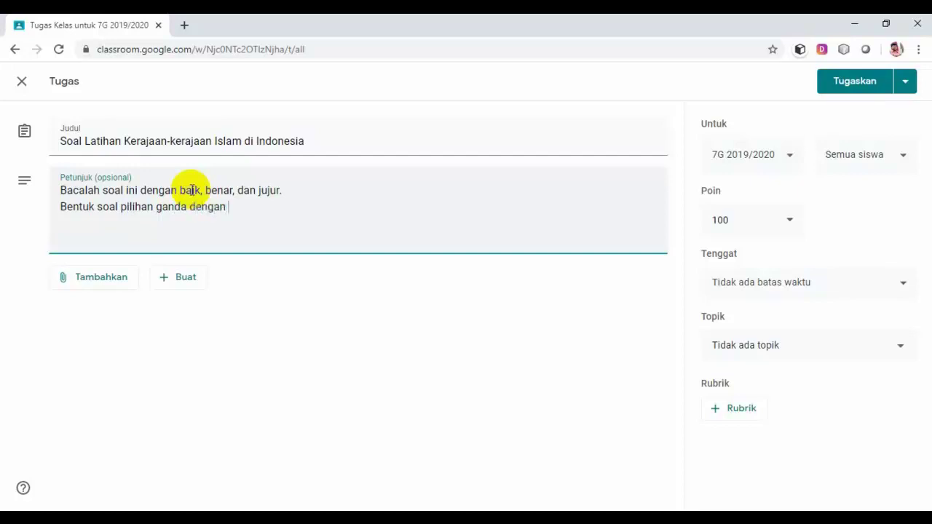
type("waktu")
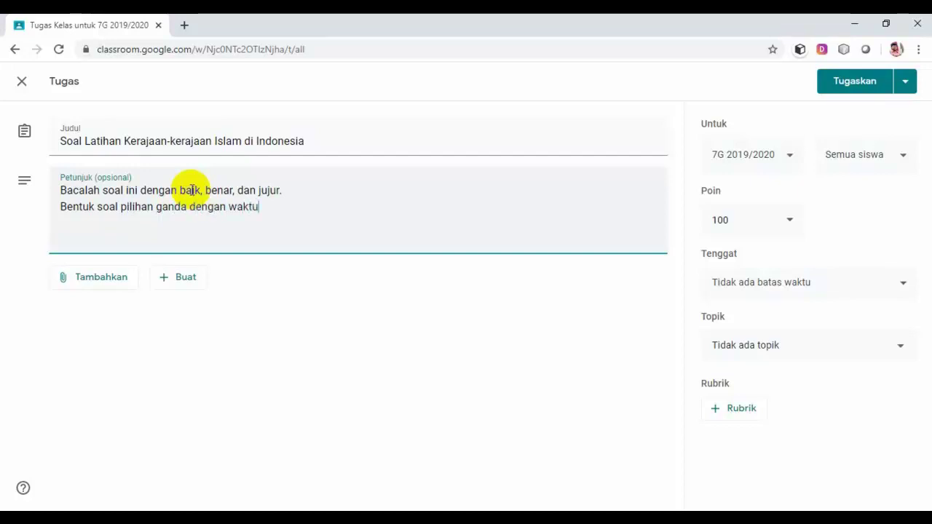
type(" mengerjakan ")
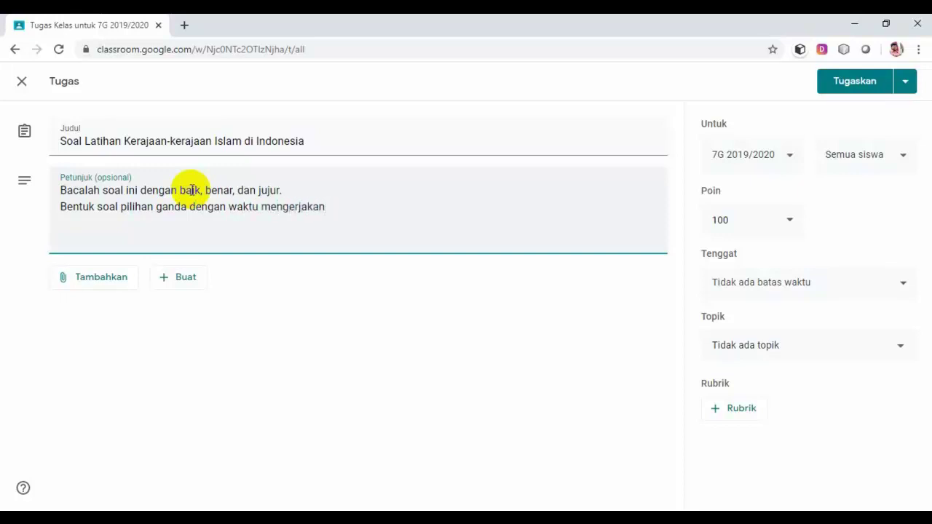
type("40 menit")
key("Return")
type("Jumla")
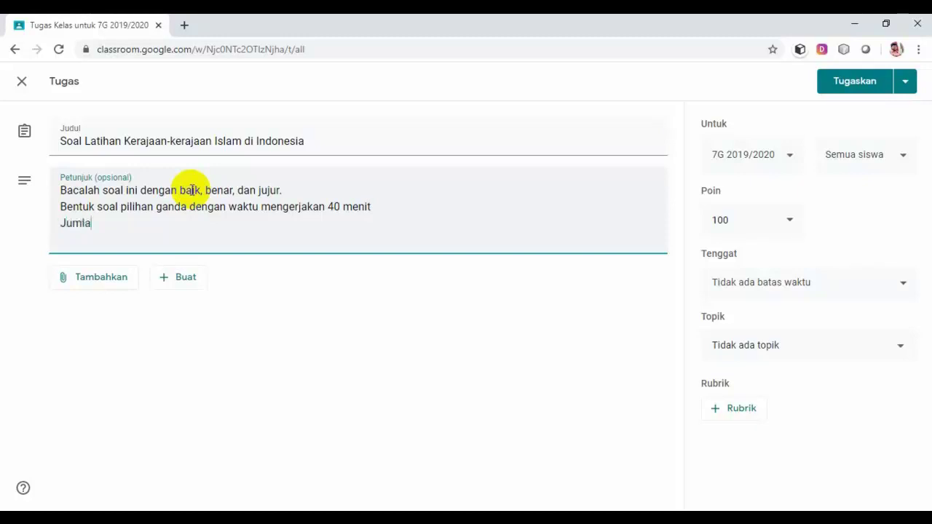
type("h soal 10 pada seti")
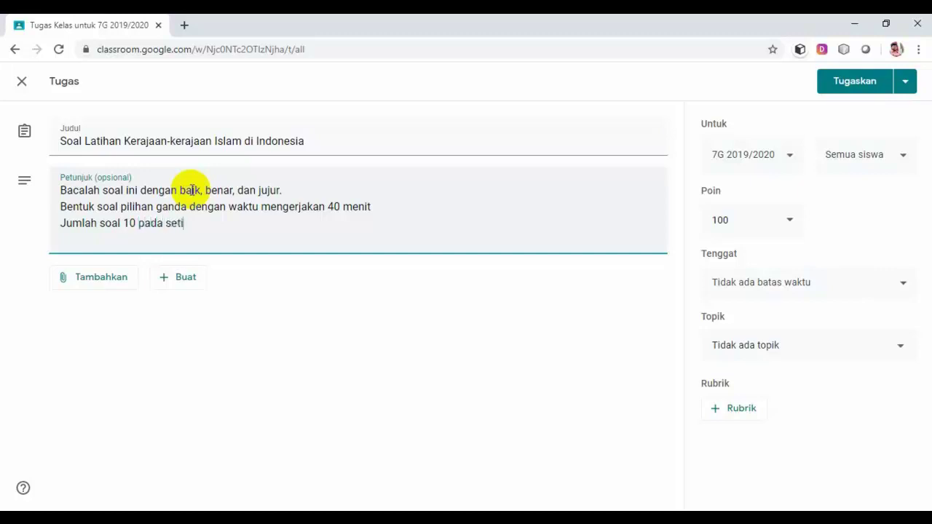
type("ap soal ")
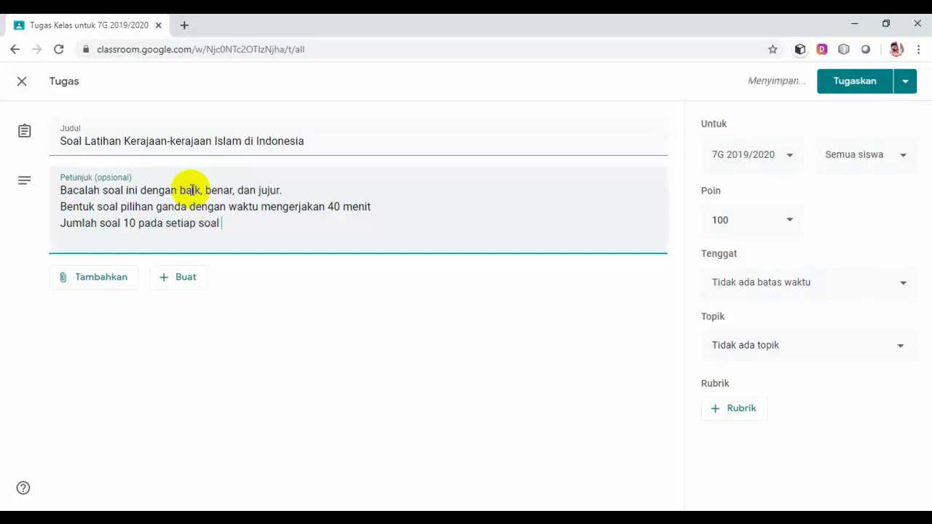
type("poin 10")
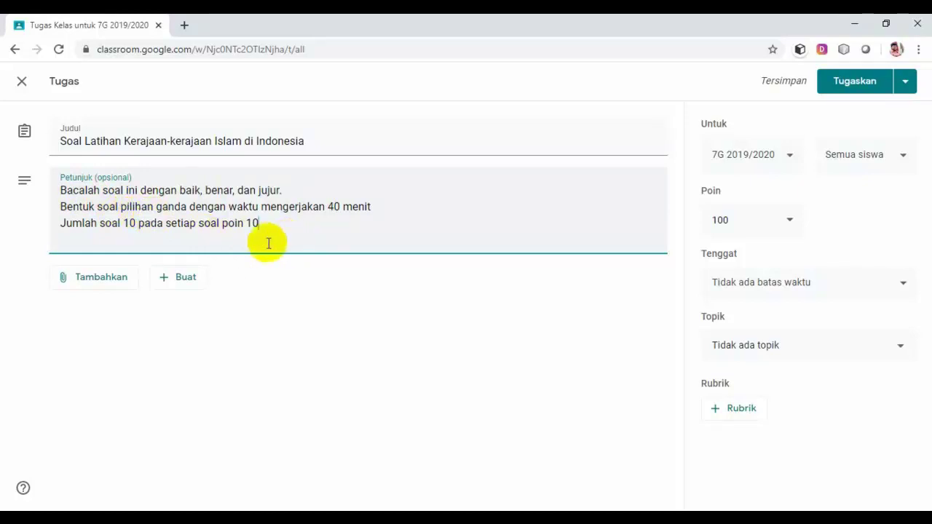
Attach a new blank Google Form to the assignment from the Buat menu.
left_click(191, 287)
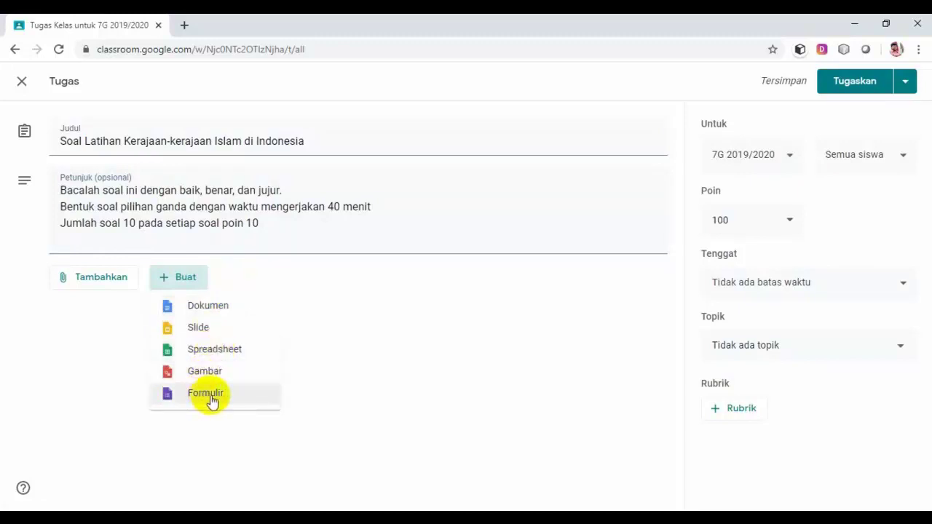
left_click(214, 393)
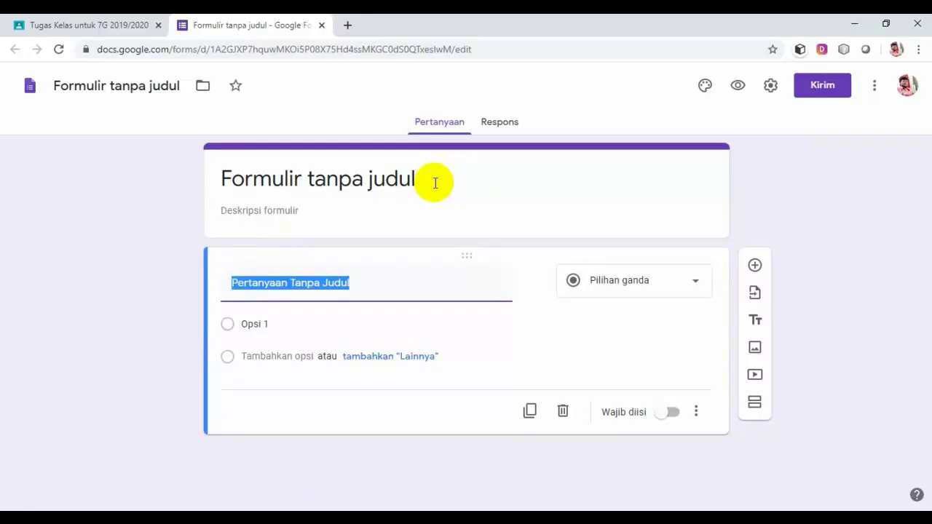
Replace the placeholder form title and file name with 'Soal Latihan Kerajaan-kerajaan Islam'.
left_click(435, 183)
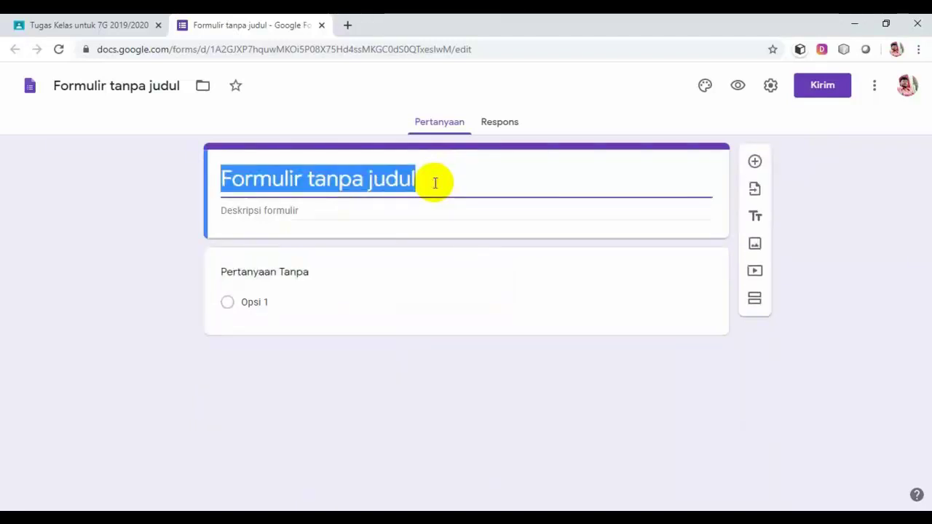
type("S")
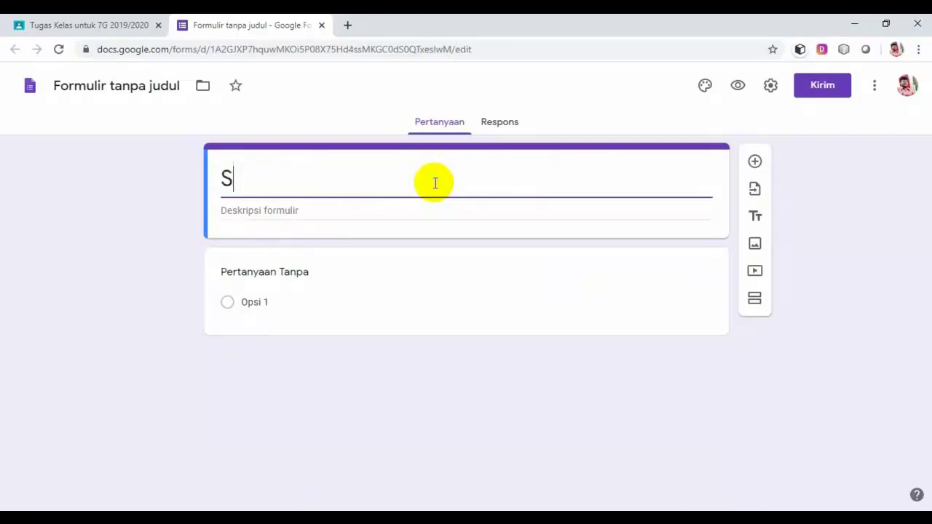
type("oal Latiha")
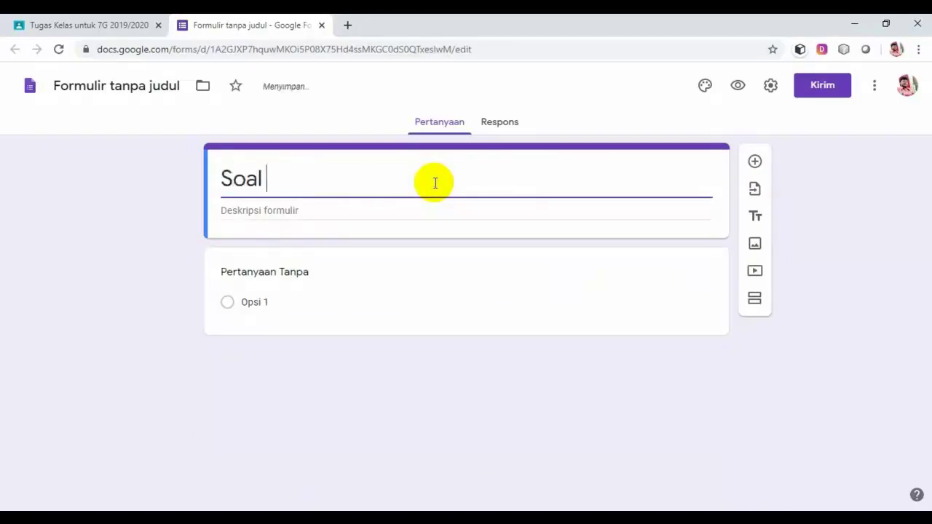
type("n Kera")
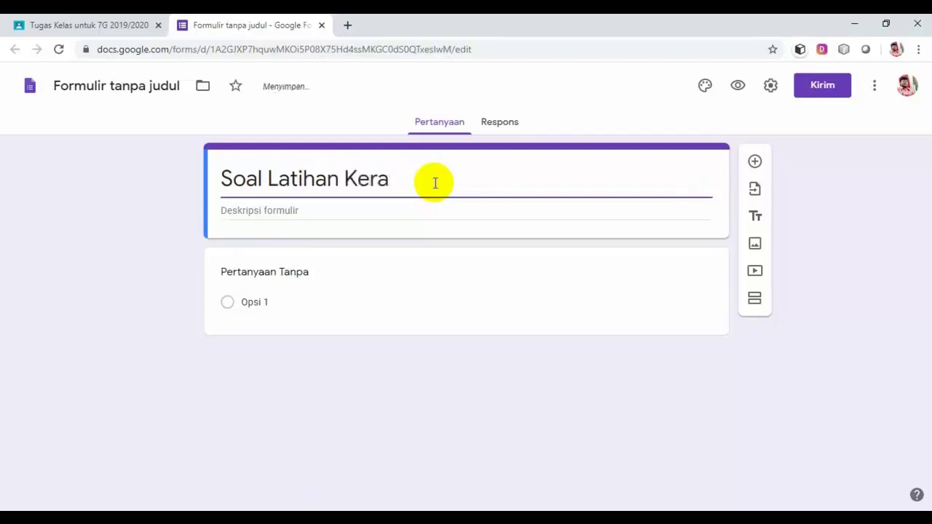
type("jaan-kerajaan ")
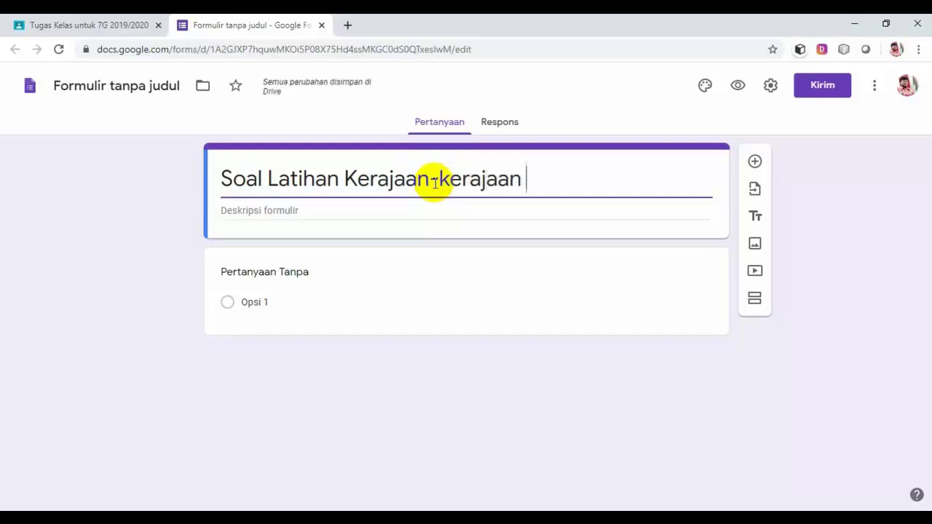
type("Islam")
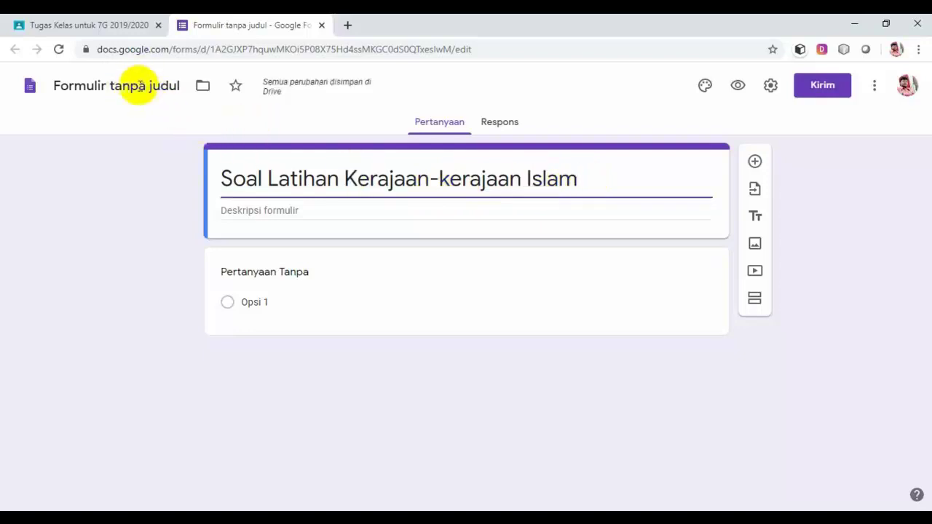
left_click(148, 90)
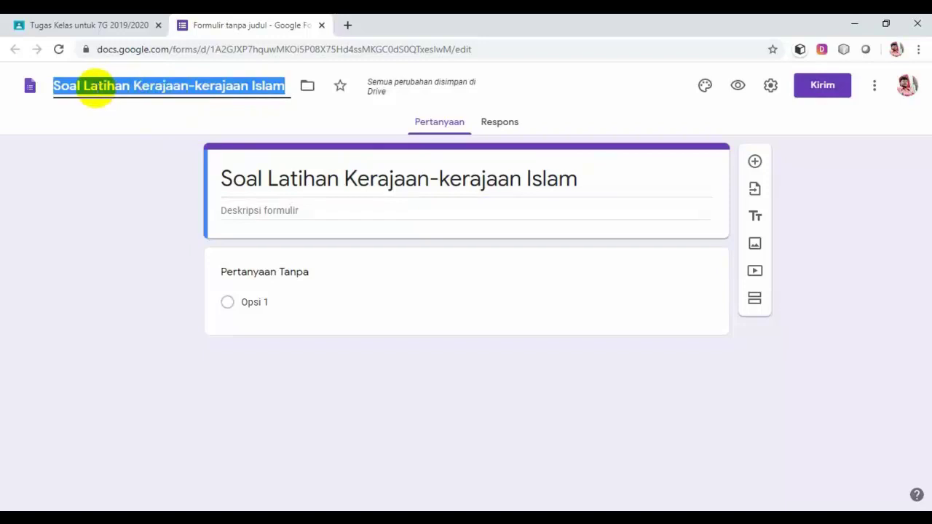
left_click(582, 179)
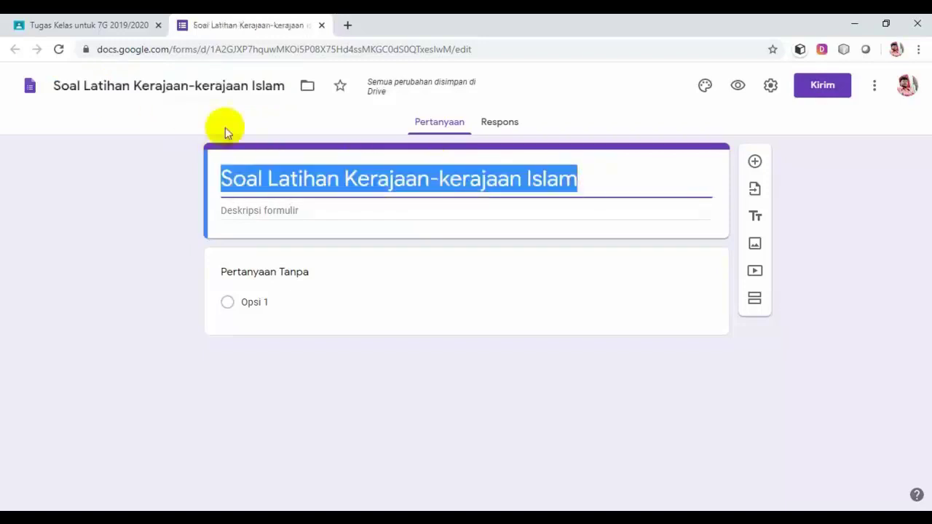
left_click(388, 214)
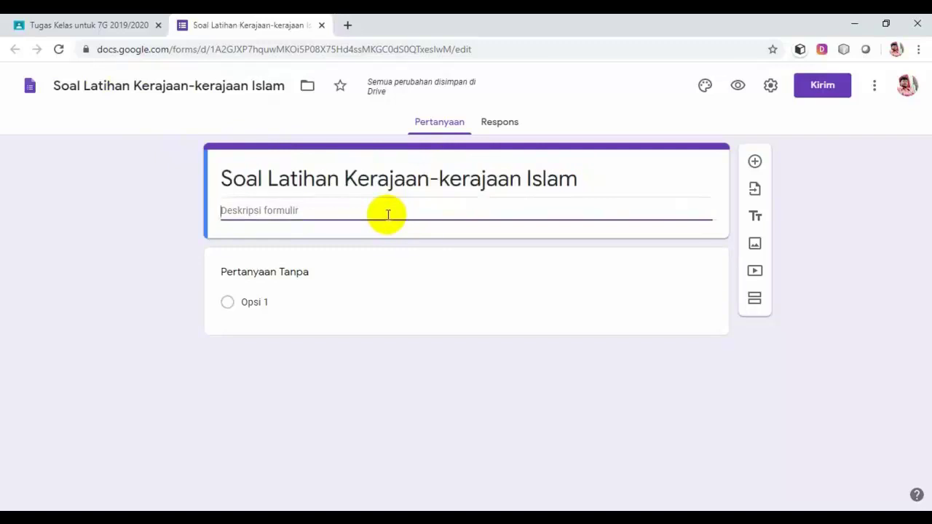
Write a three-line description: read carefully and honestly, multiple choice in 40 minutes, 10 questions worth 10 points.
type("Bacalah soal")
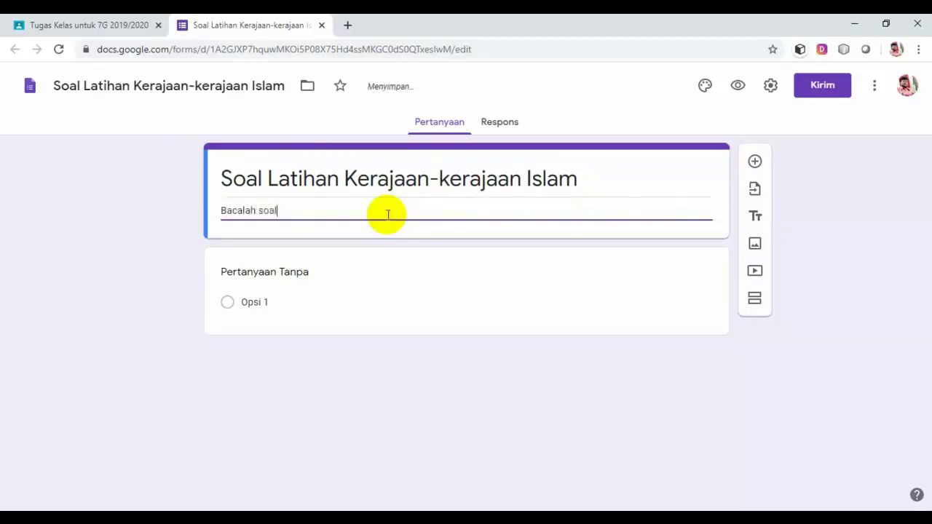
type(" dengan ")
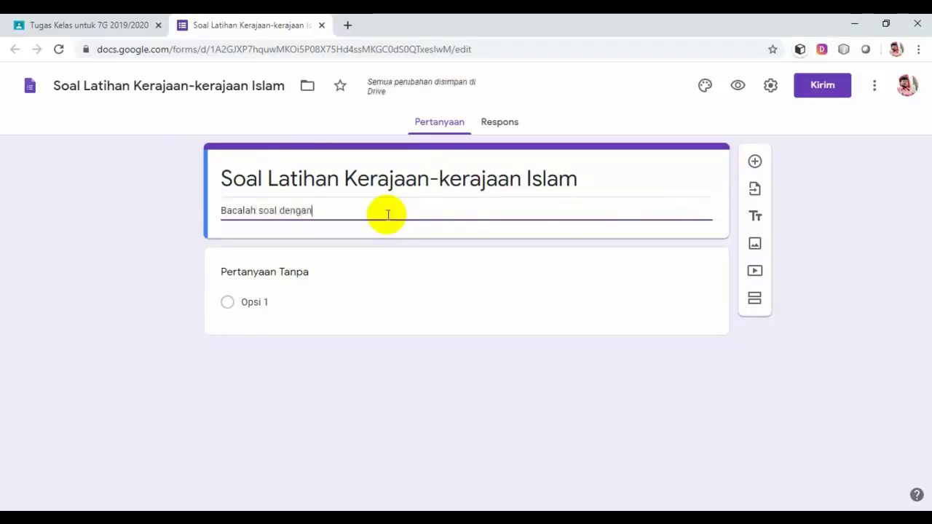
type("baik")
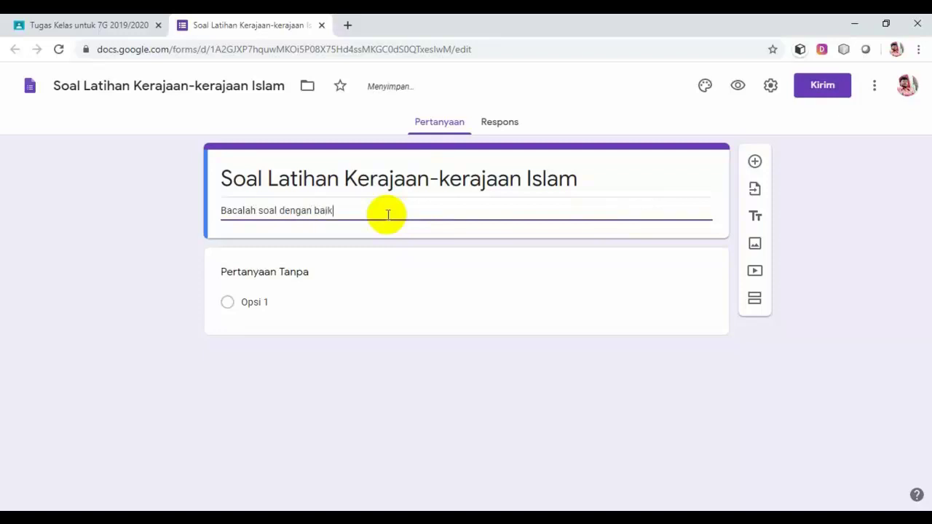
type(", benar, dan jujur")
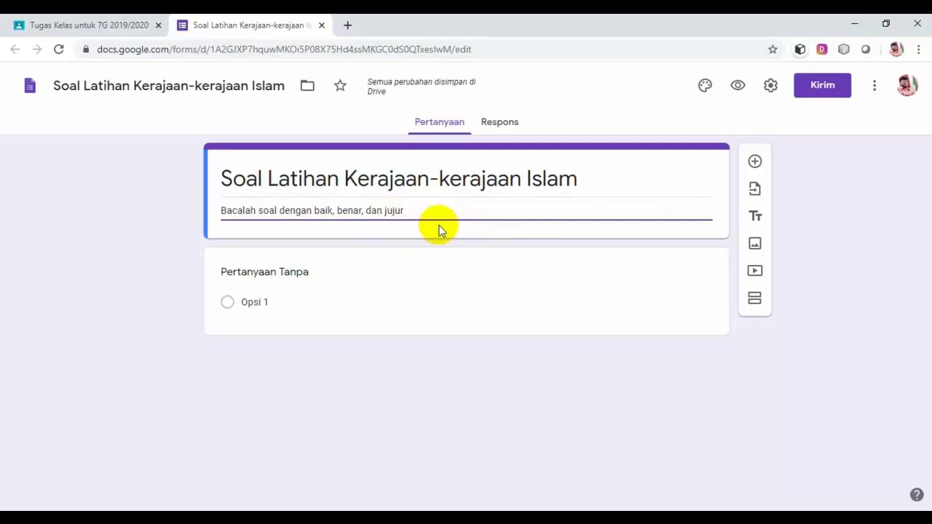
type(".")
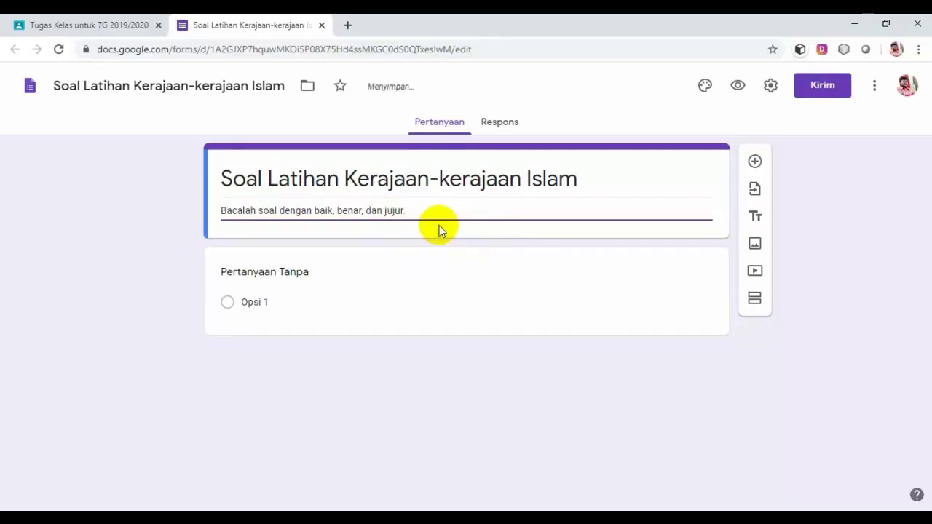
key("Return")
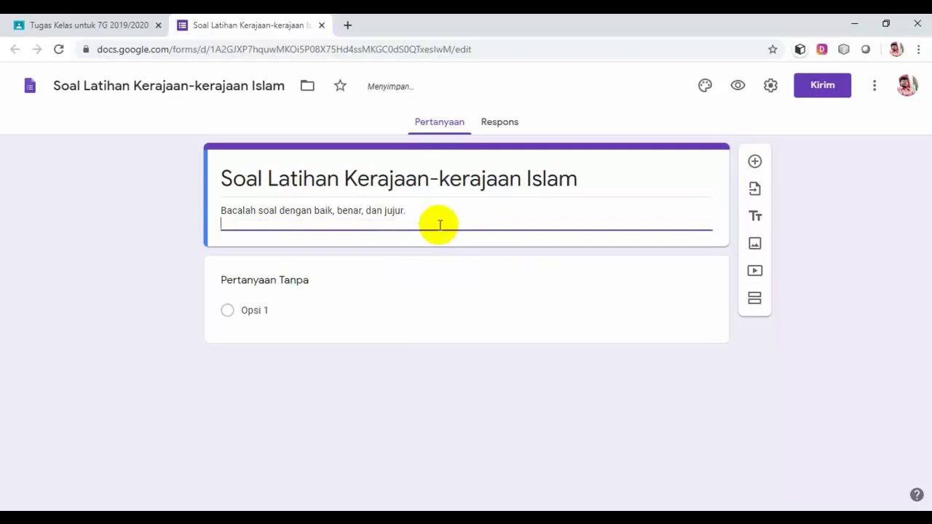
type("Bentuk ")
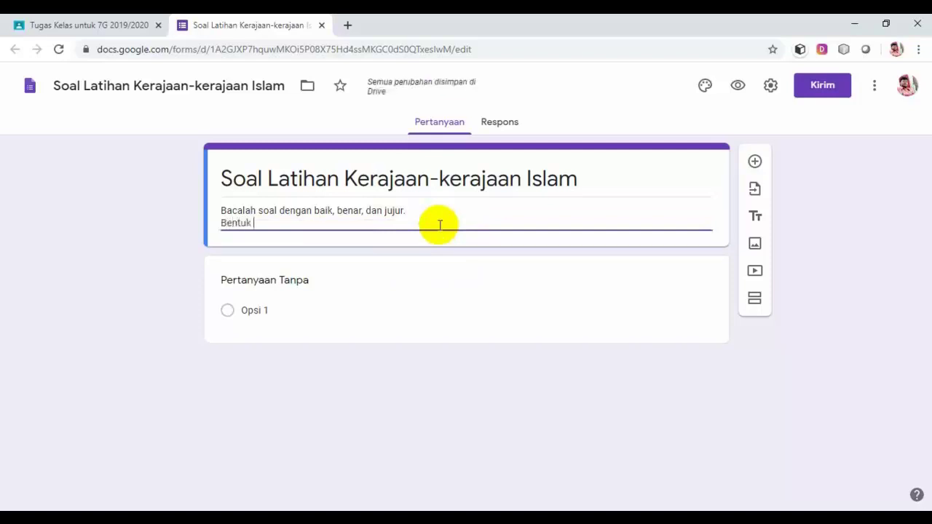
type("soal p")
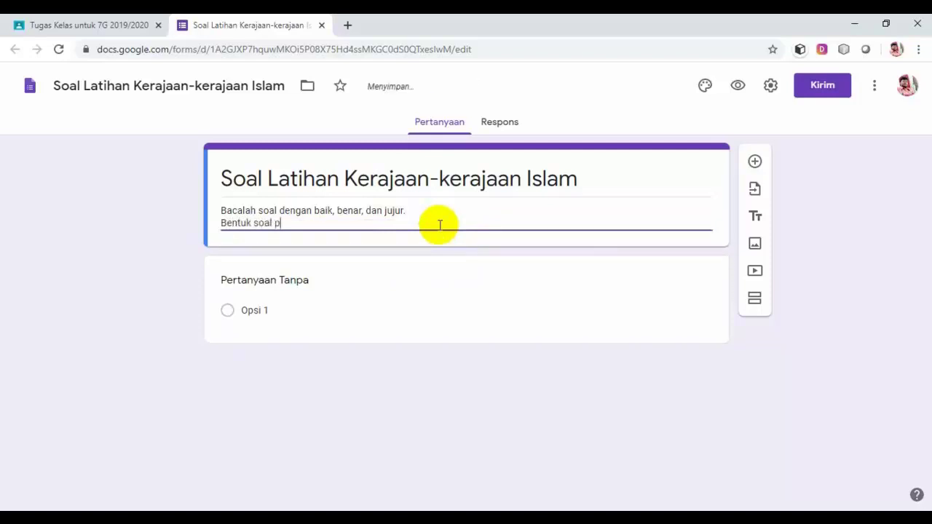
type("ilihan ganda")
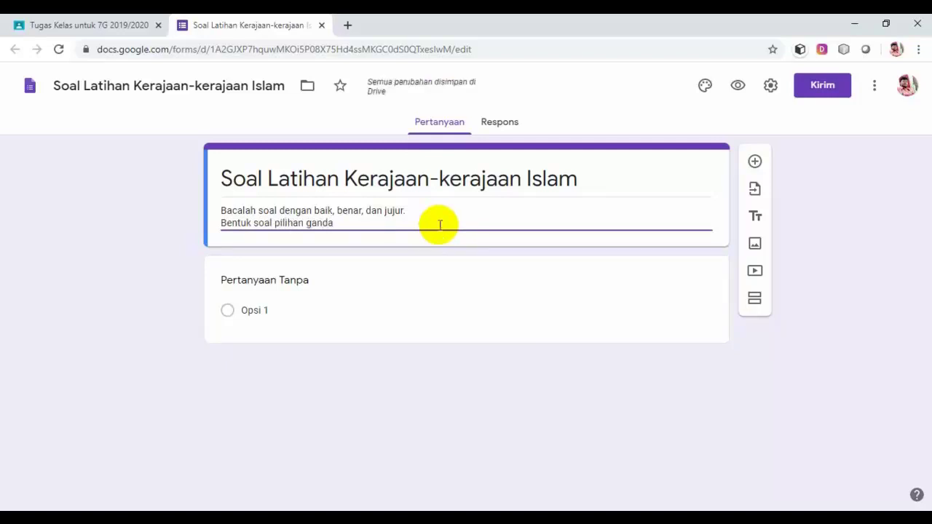
type(" dan waktu menger")
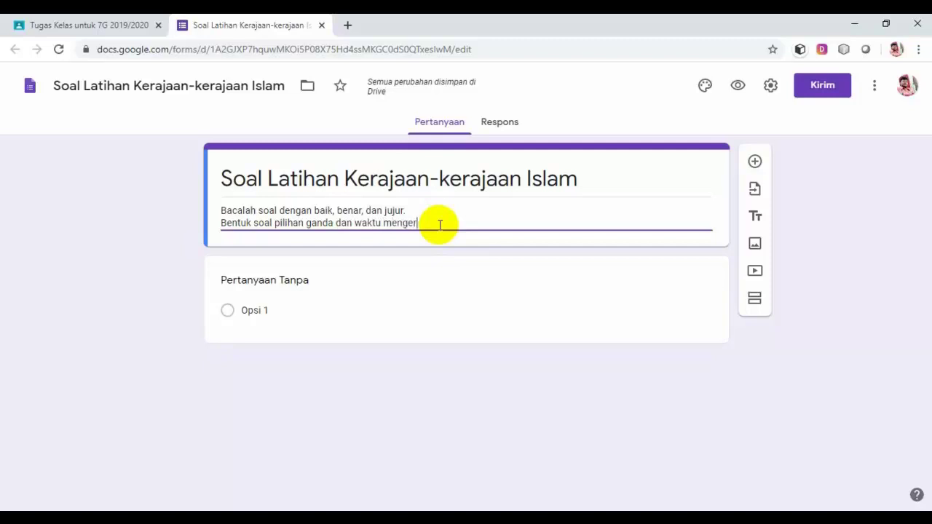
type("jakan 40 menit")
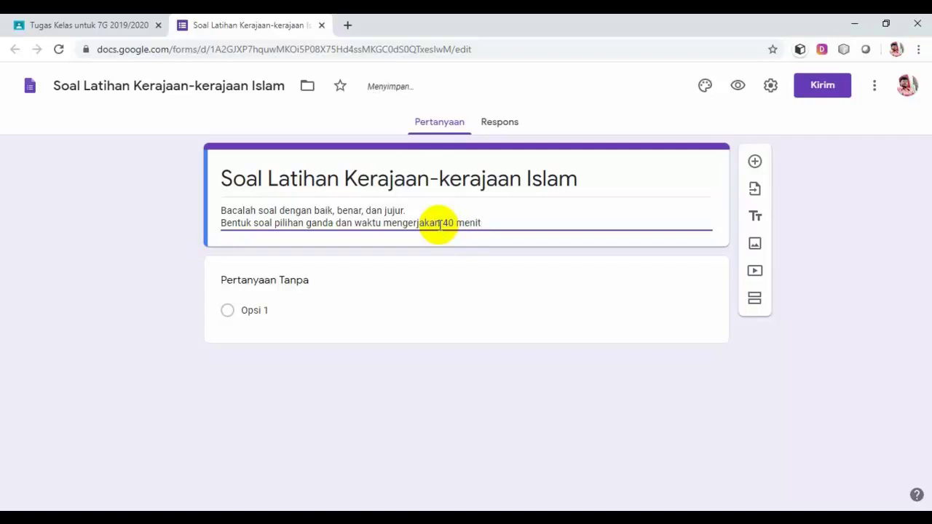
key("Return")
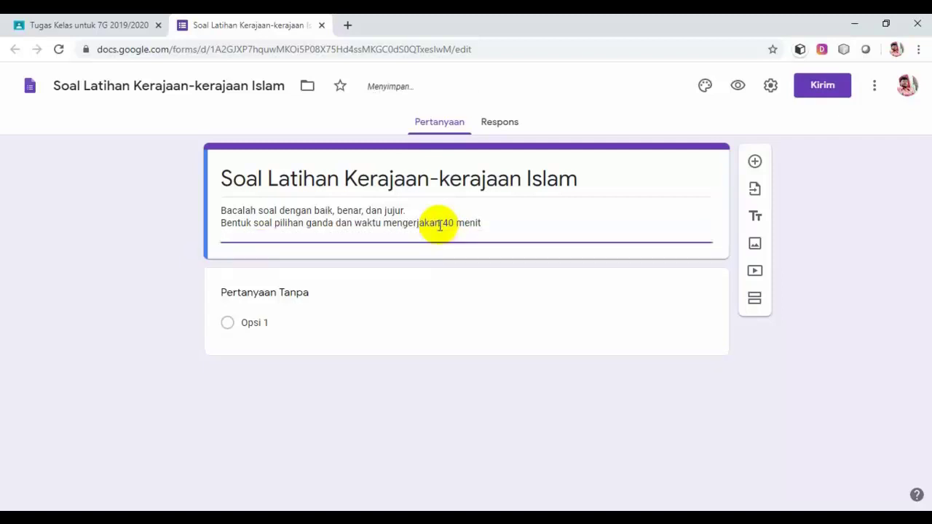
type("M")
key("BackSpace")
type("M")
key("BackSpace")
type("Jumlah soal 10 nom")
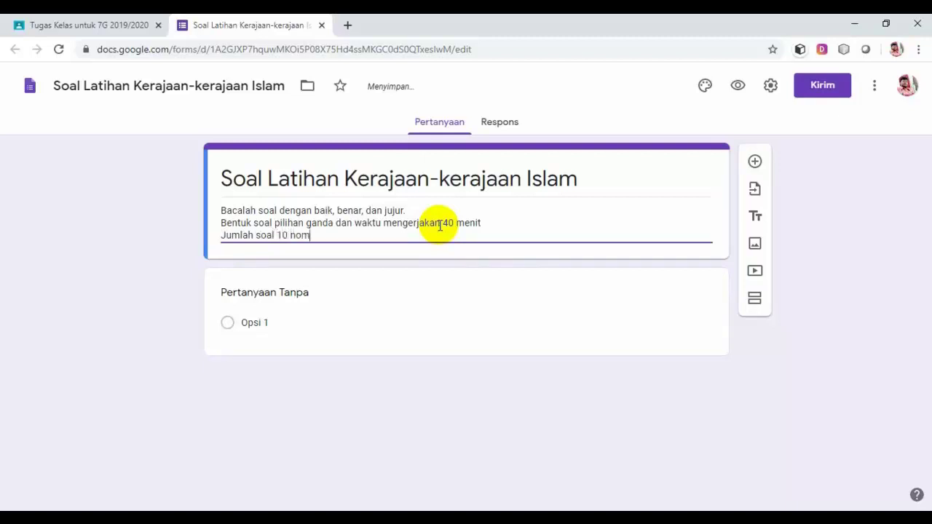
type("or dan")
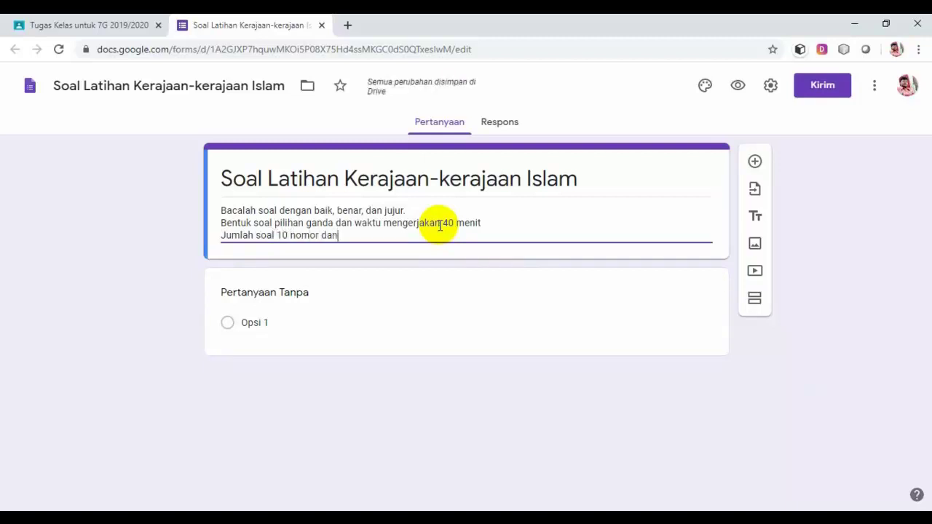
type(" setiap nomor poin")
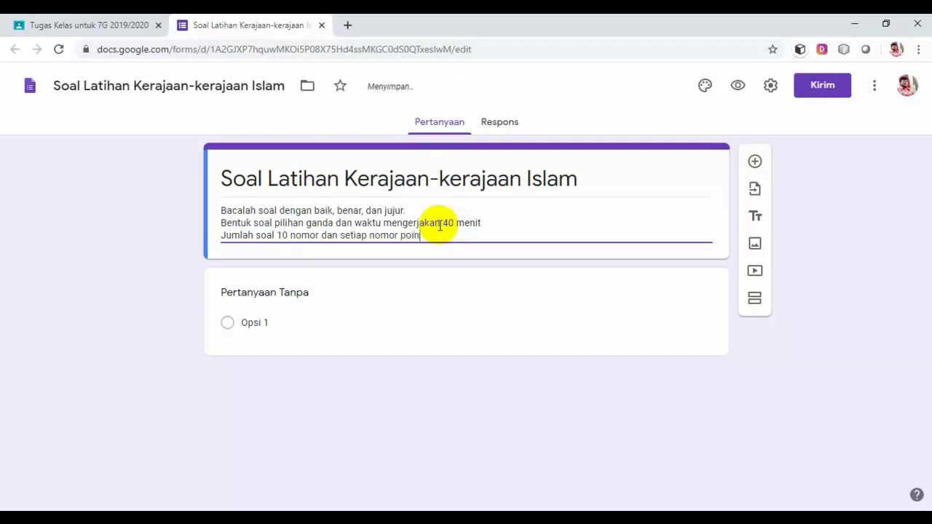
type("t 10")
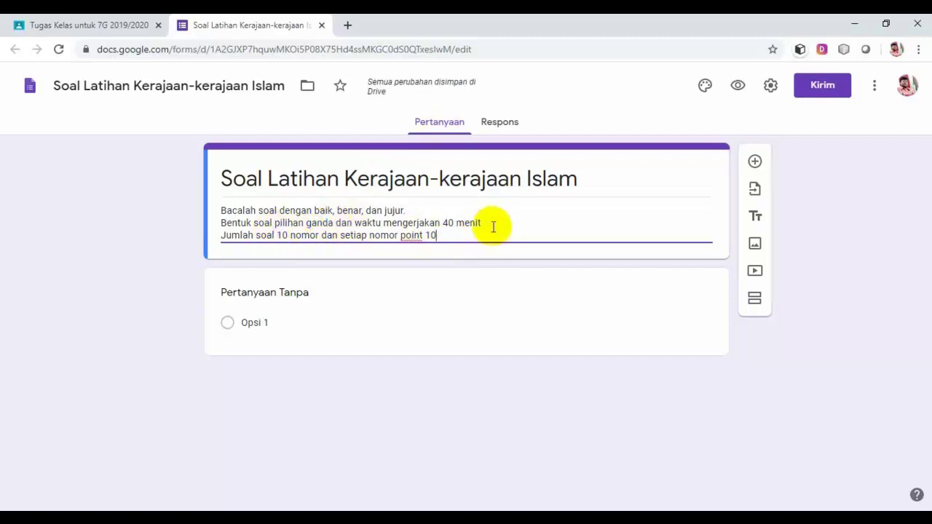
Add a question asking which Islamic kingdom was largest on Java in the 15th century, clearing Opsi 1.
left_click(754, 162)
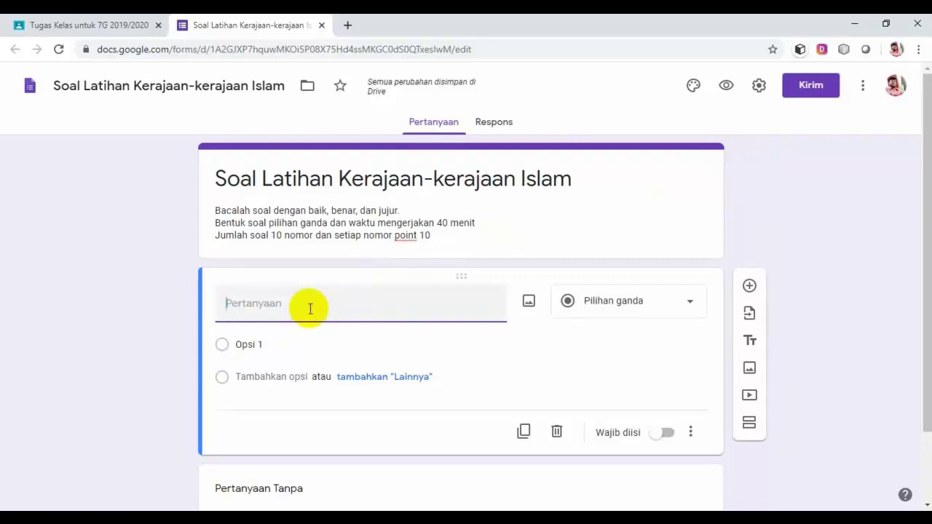
type("Berikut")
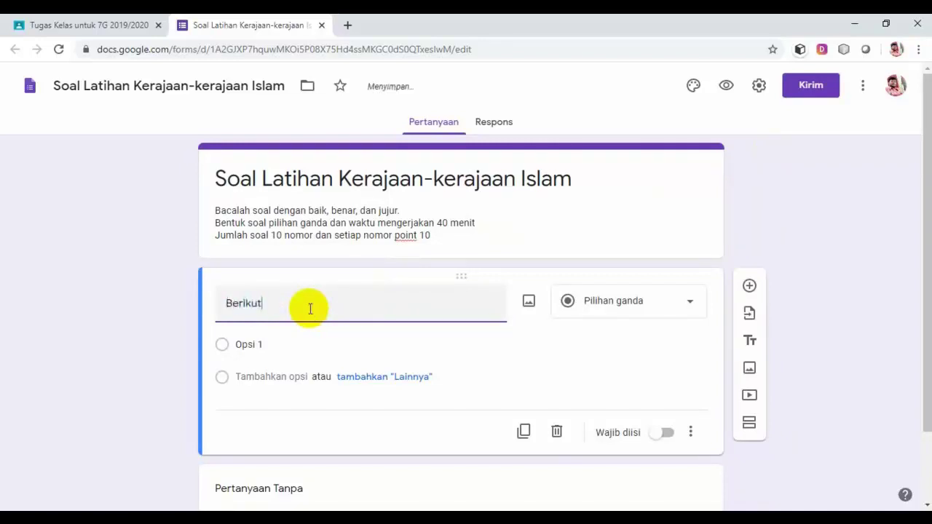
type(" yang termasuk kerajaan")
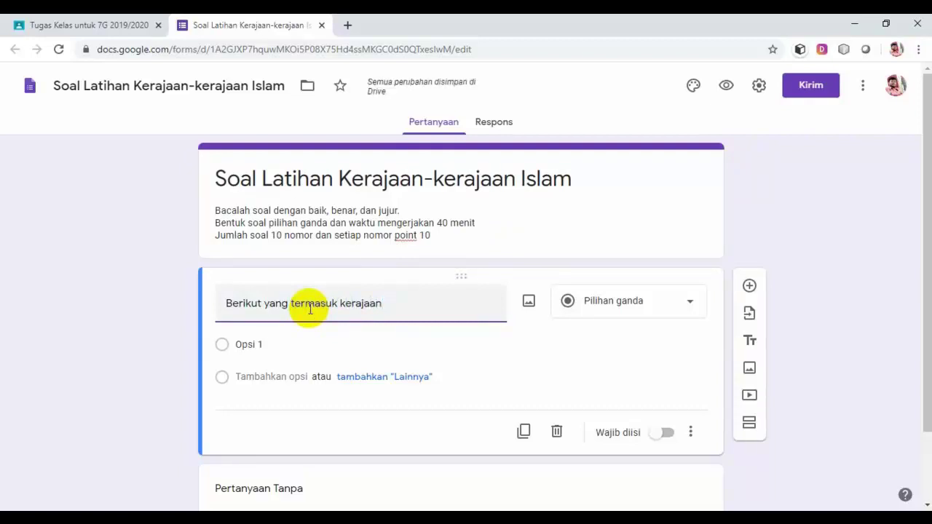
type(" Isla")
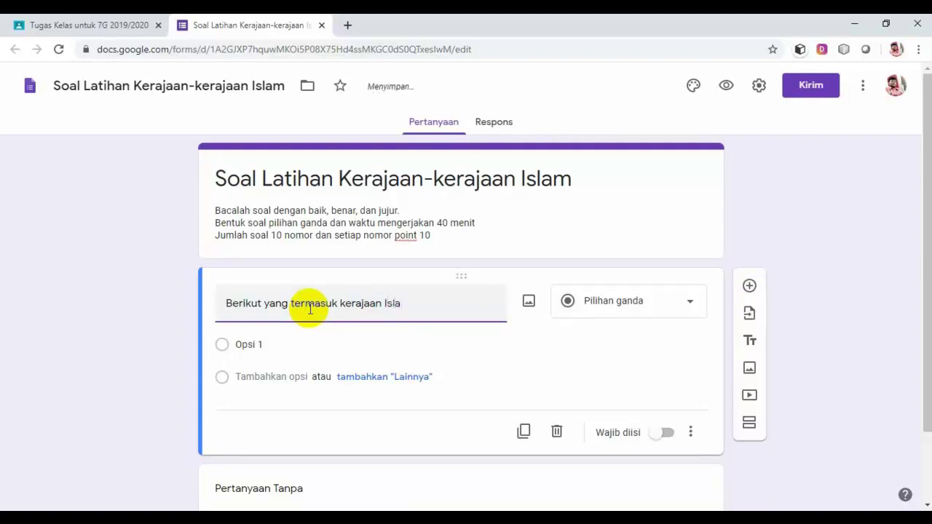
type("m yang terb")
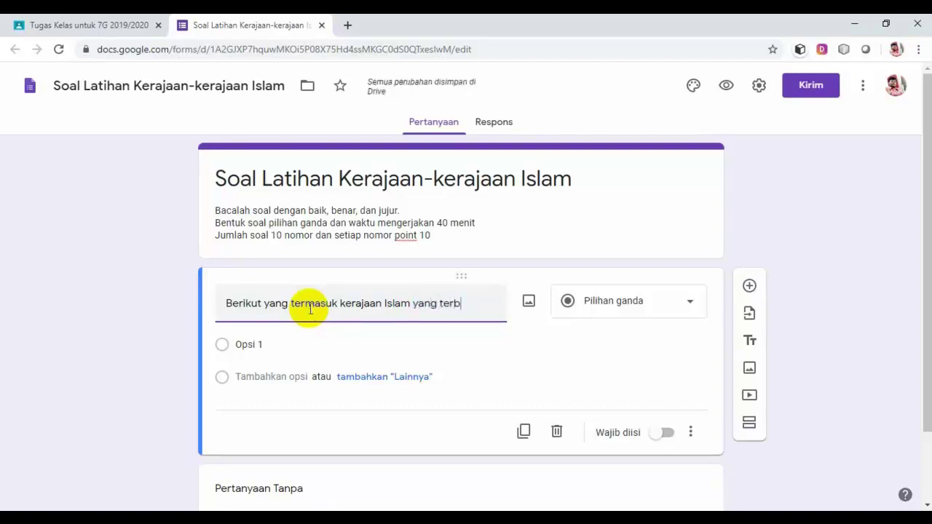
type("esar di")
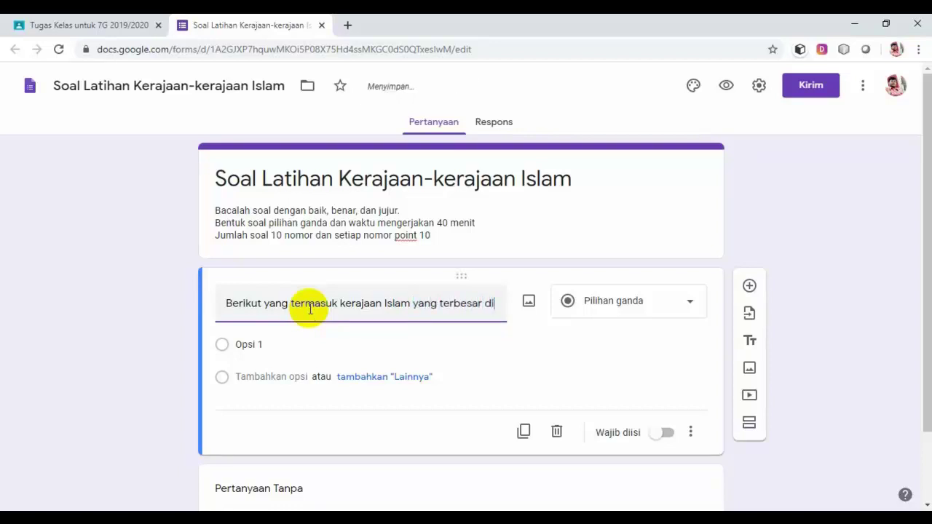
type(" pul")
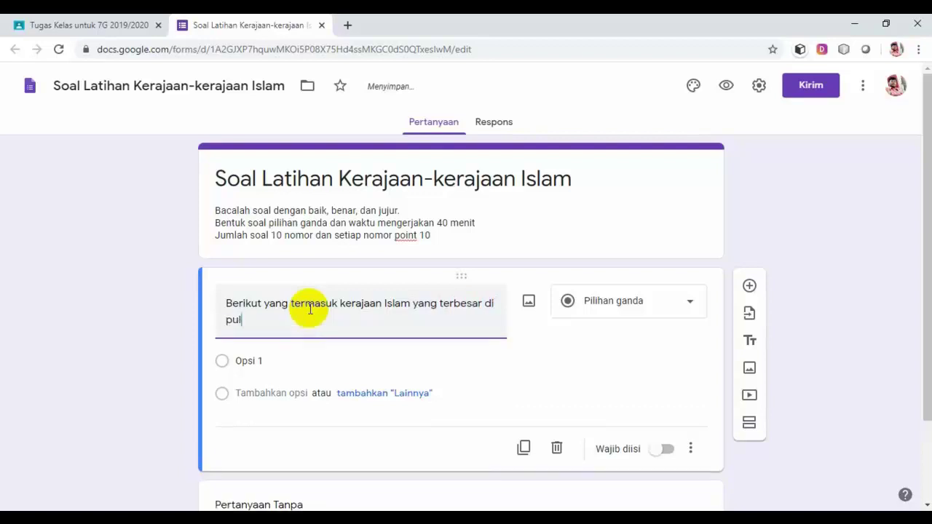
type("au Jawa")
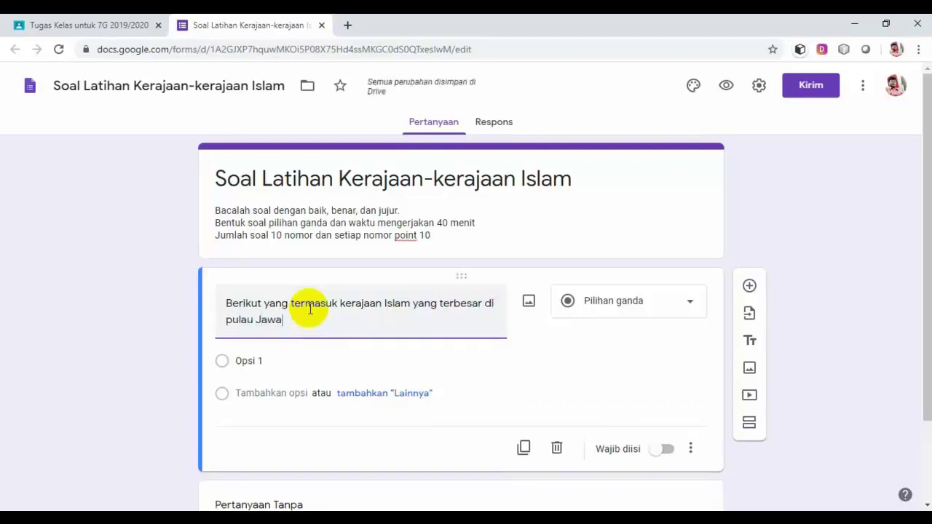
type(" pada ")
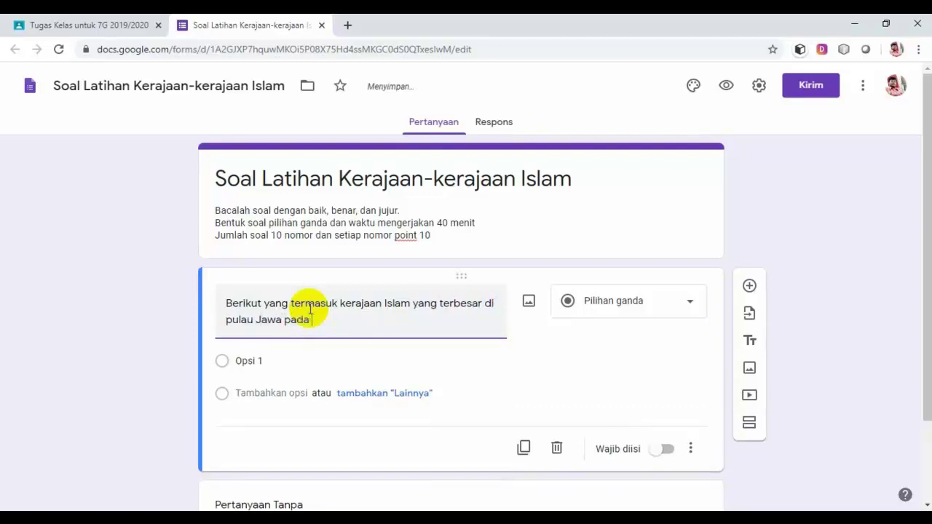
type("abad ke 15 adala")
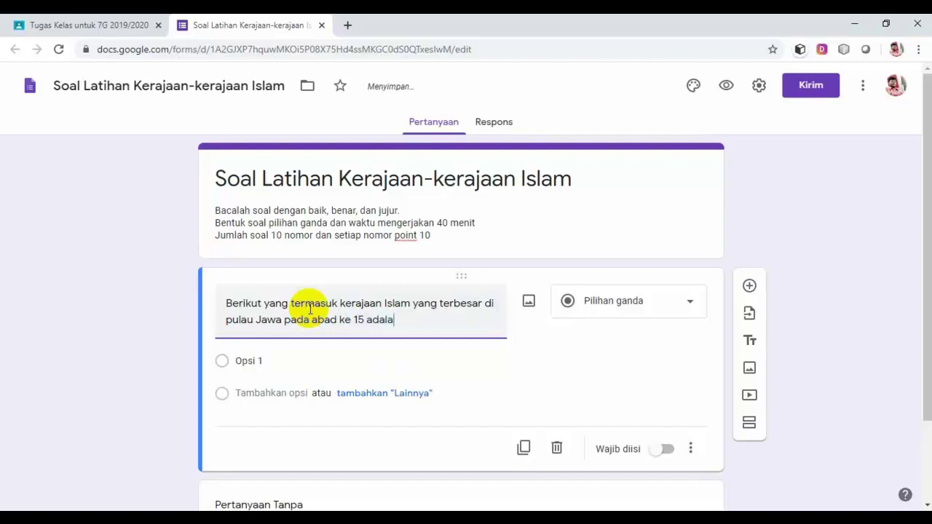
type("h...")
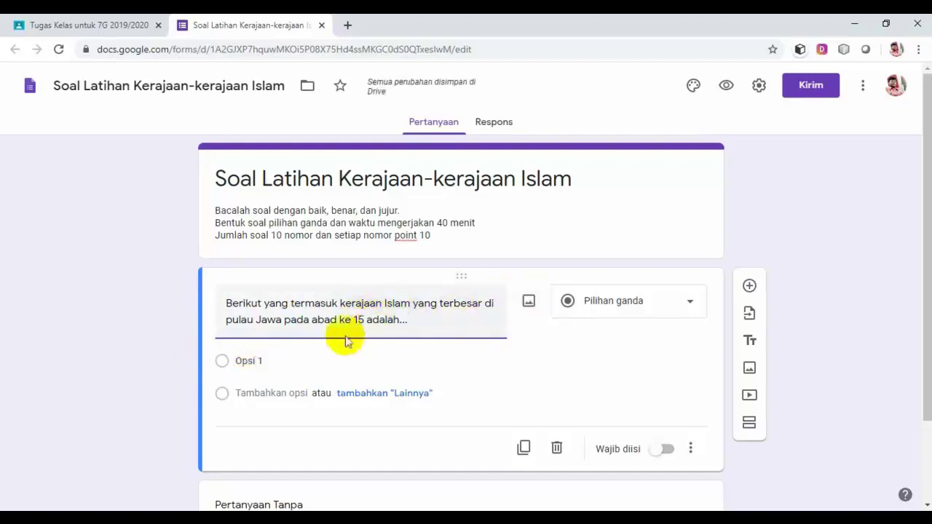
left_click(262, 362)
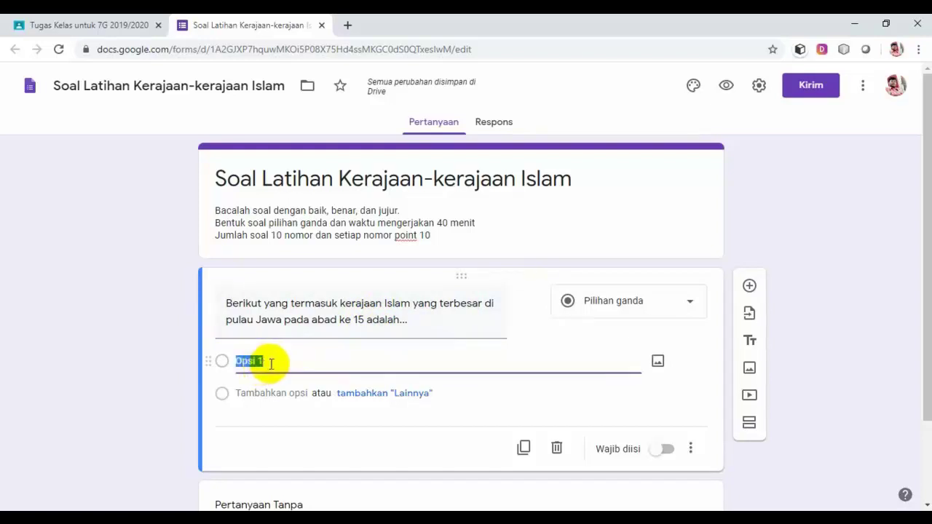
key("BackSpace")
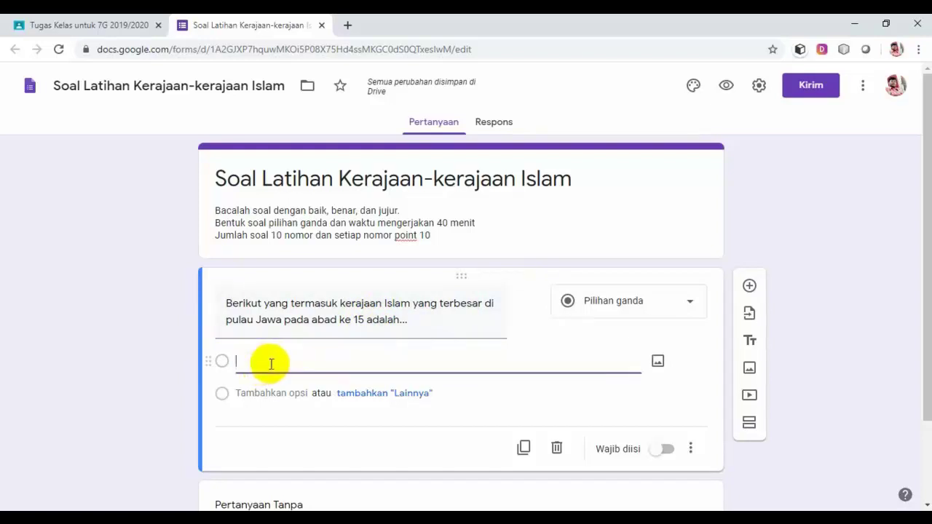
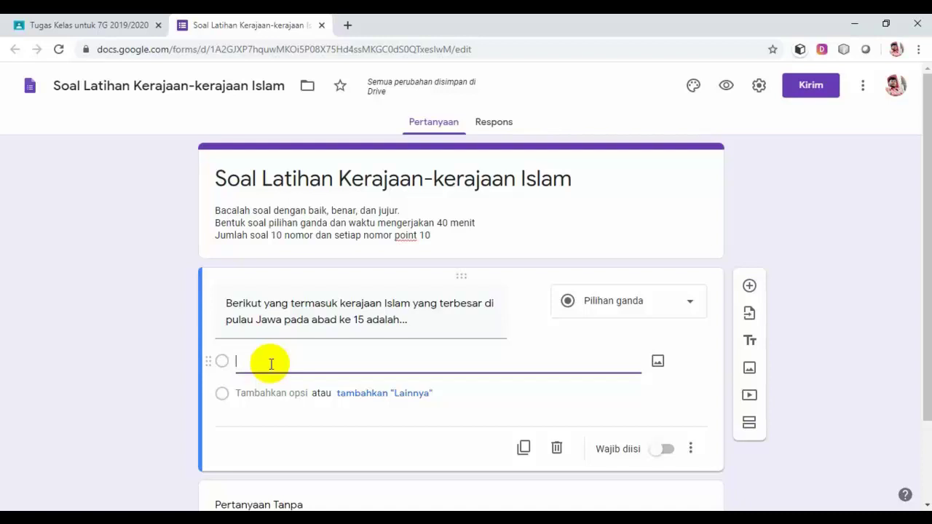
Enter the first two answer choices, Kerajaan Demak and Kerajaan Pajang.
type("De")
key("BackSpace")
key("BackSpace")
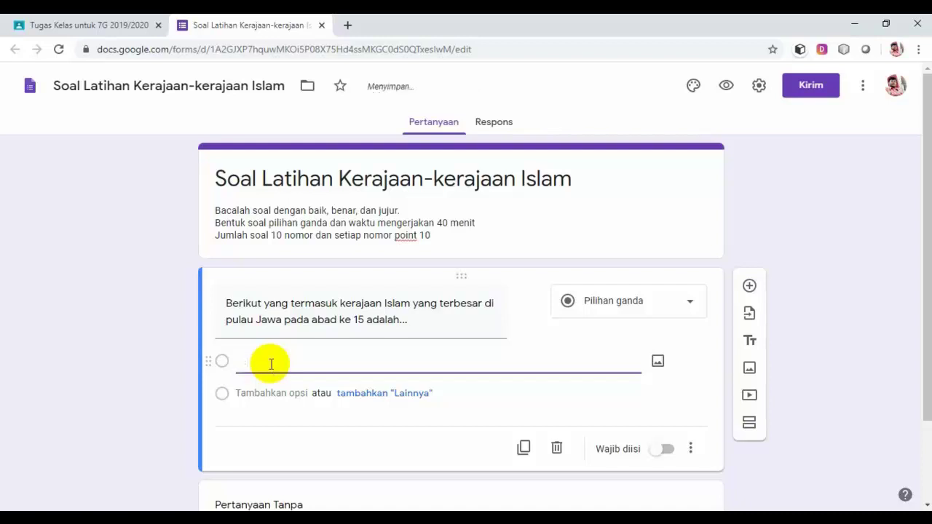
type("Kera")
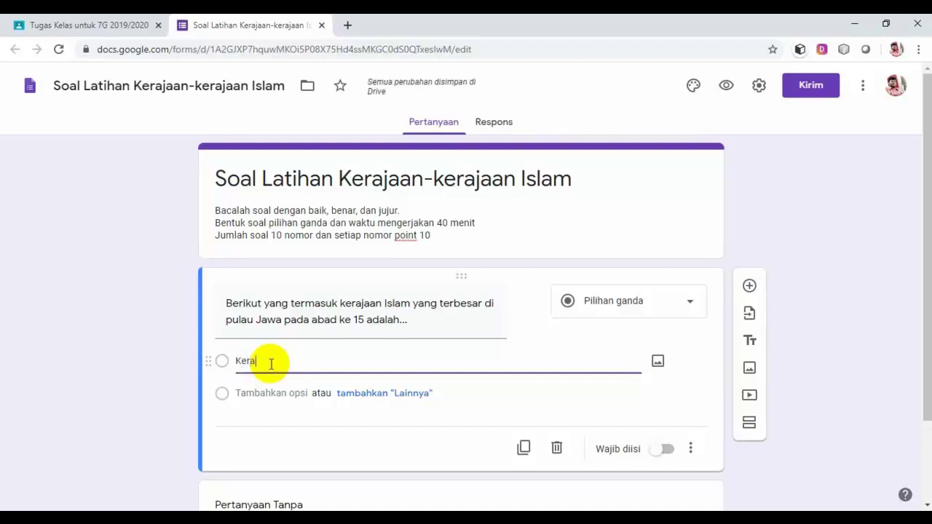
type("jaan De")
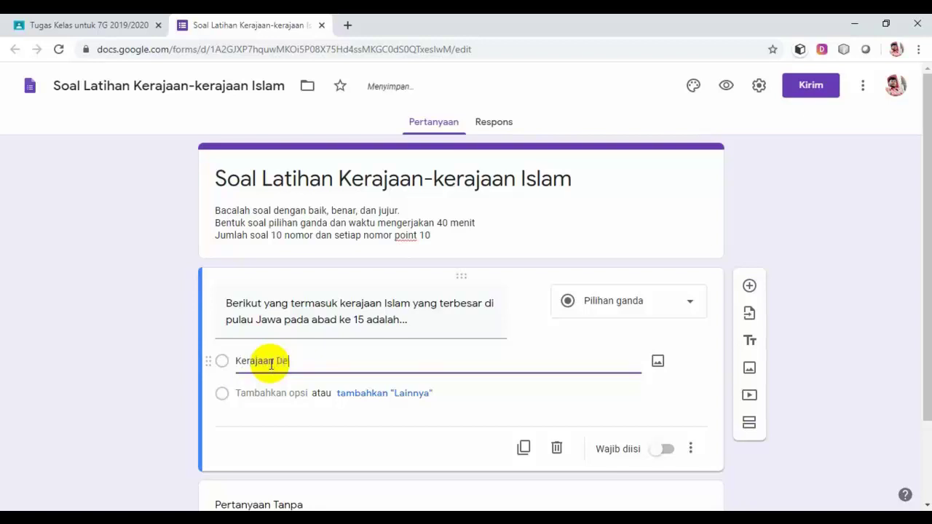
type("mak")
left_click(272, 392)
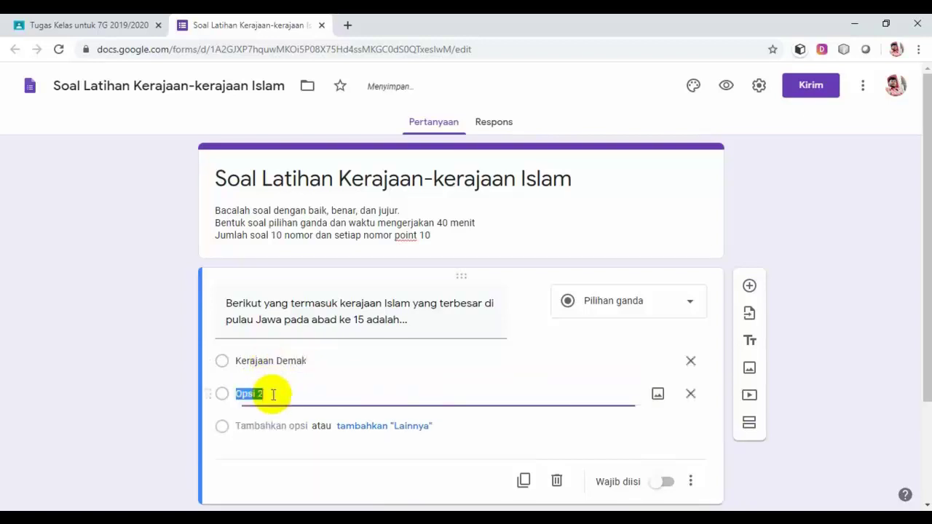
type("K")
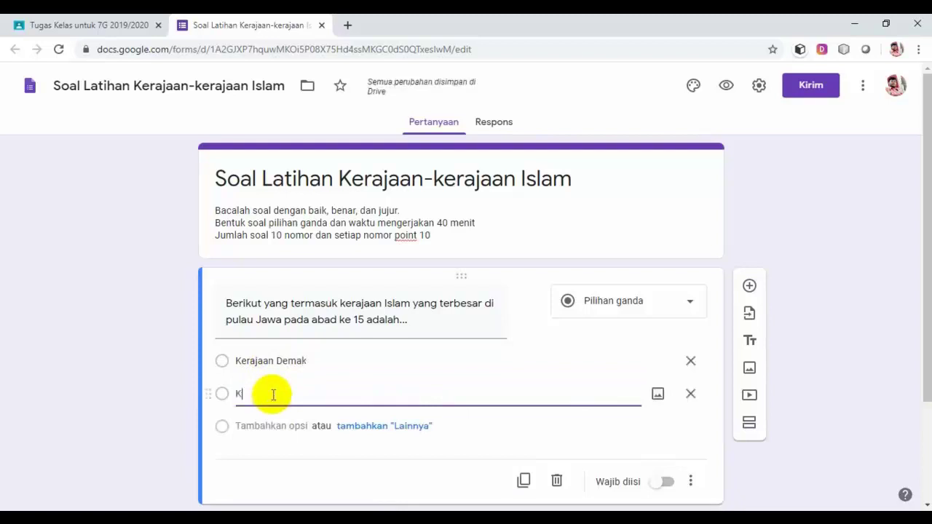
type("erajaan")
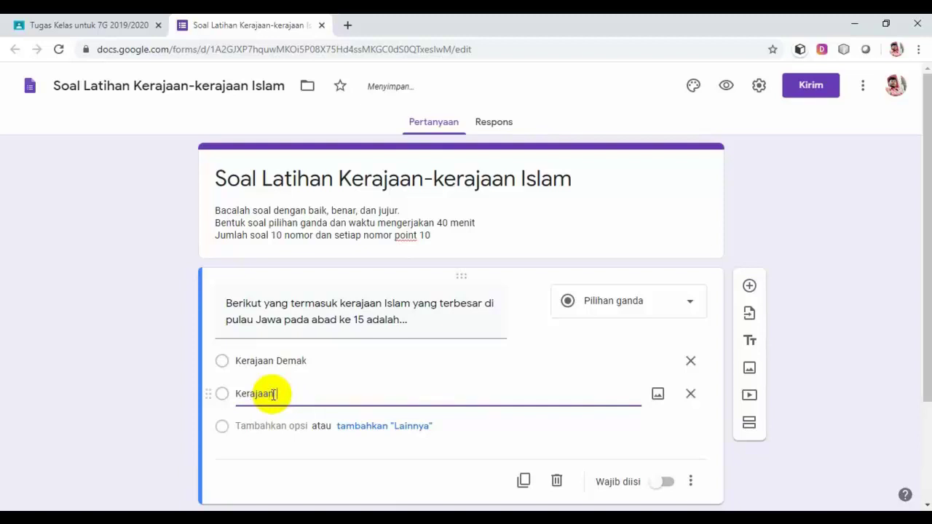
type(" Pajang")
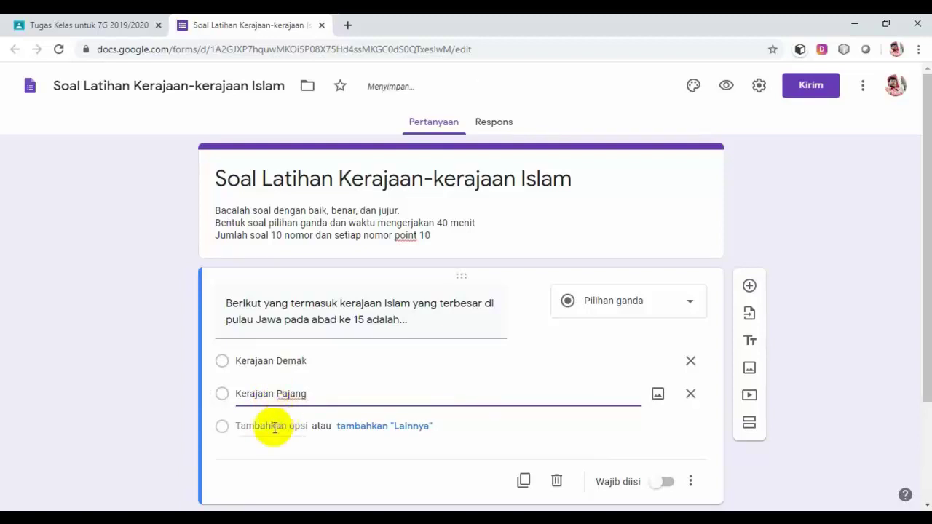
Add the remaining answer choices, Kerajaan Banten and Kerajaan Mataram Islam.
left_click(275, 427)
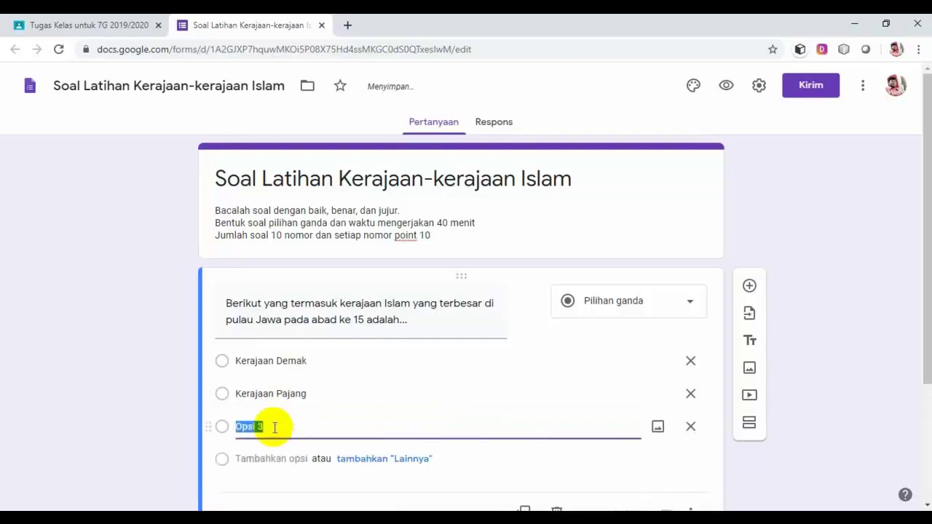
type("Kerajaan")
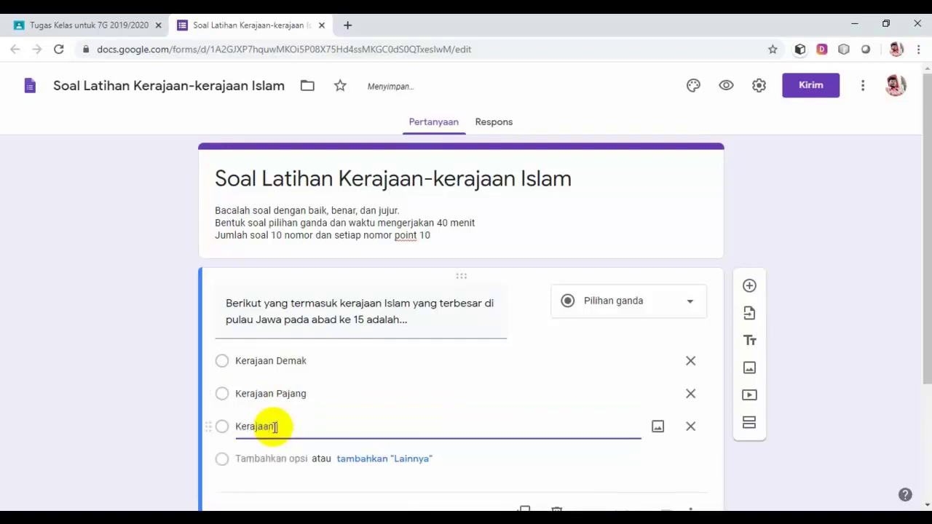
type(" C")
key("BackSpace")
type("Banten")
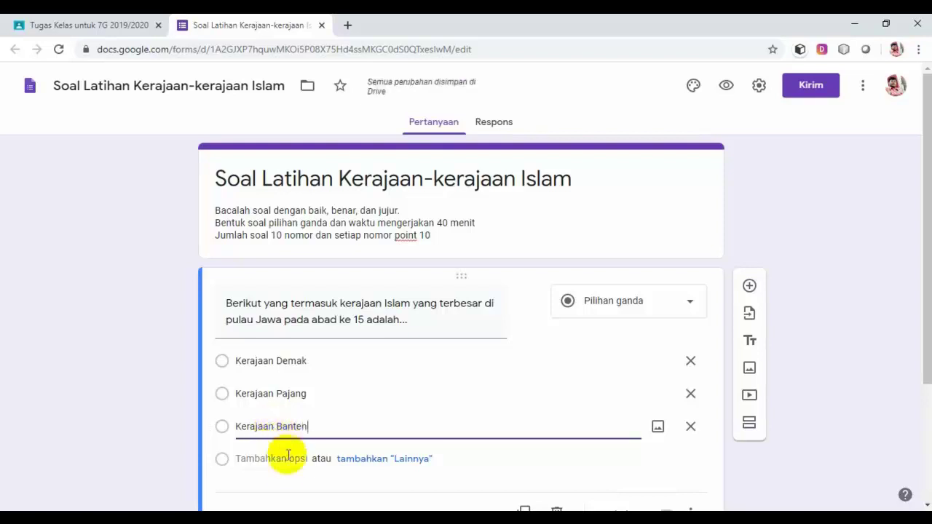
left_click(285, 459)
type("K")
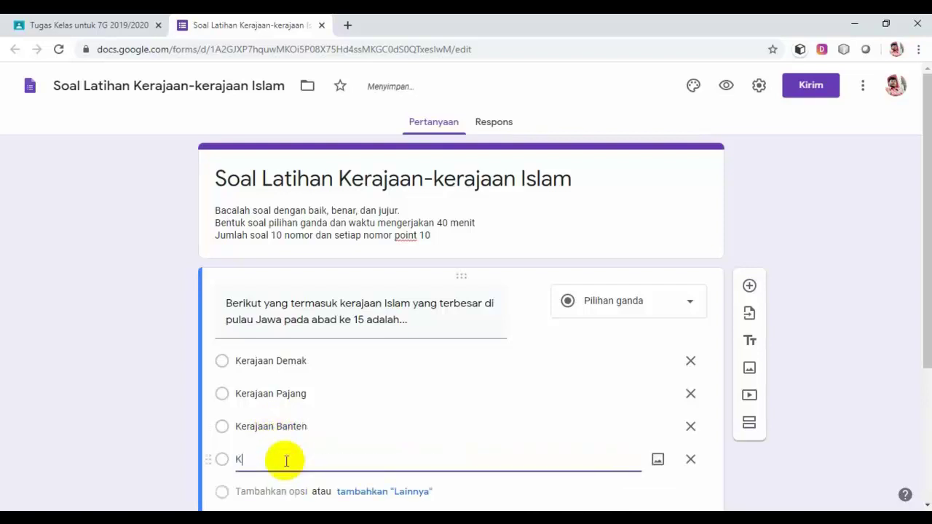
type("erajaan Mataram Is")
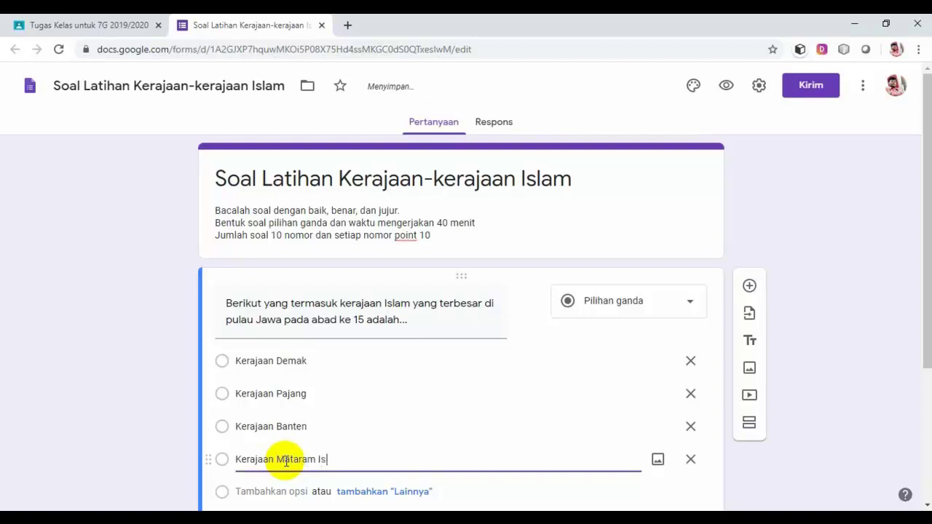
type("lam")
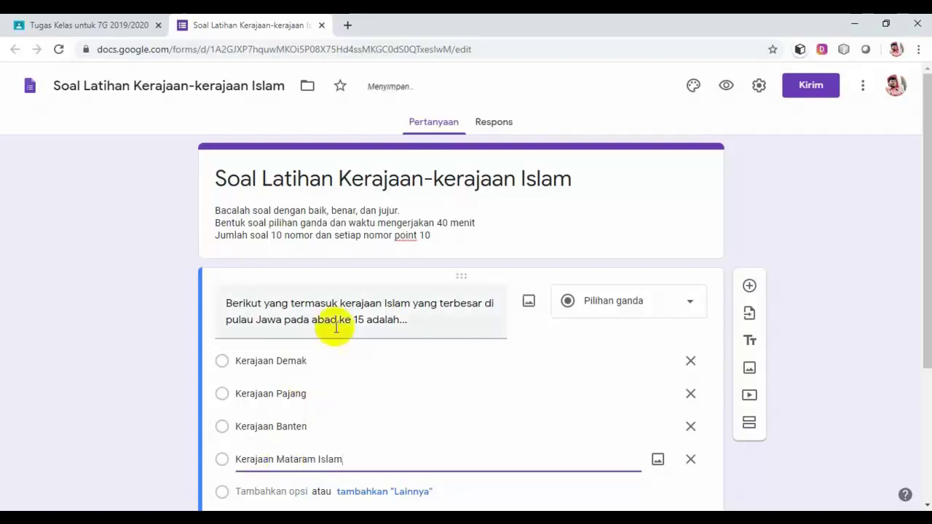
scroll(417, 374, "down", 1)
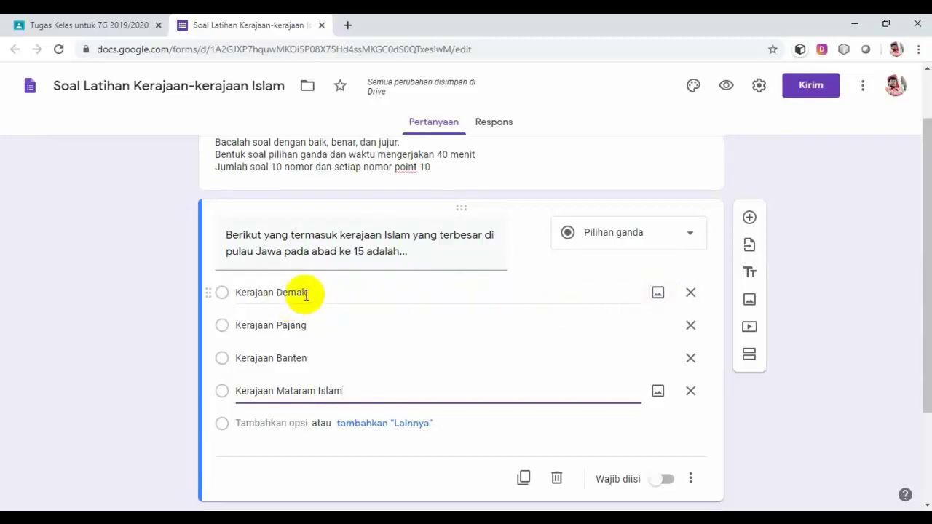
Open the Sisipkan gambar dialog for the Kerajaan Demak option.
left_click(656, 293)
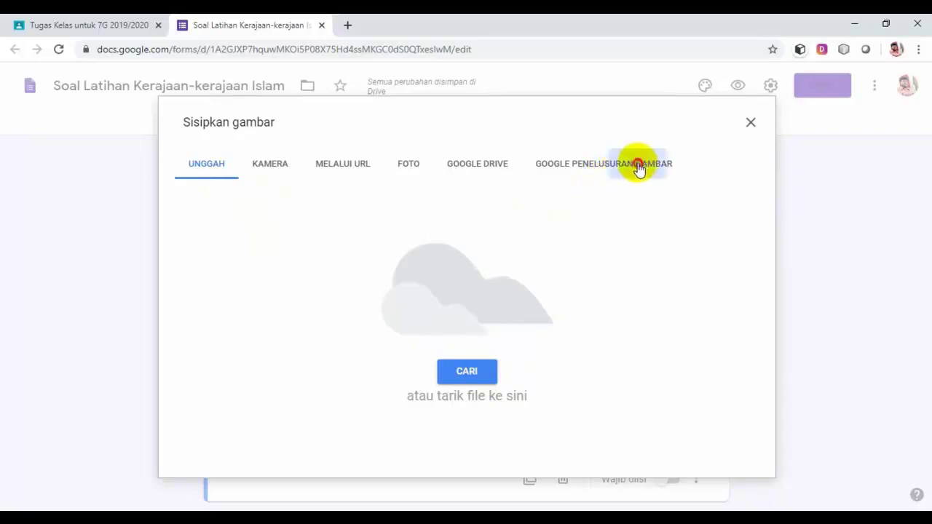
Search Google images for 'kerajaan demak' and insert the Demak mosque photo into the option.
left_click(638, 168)
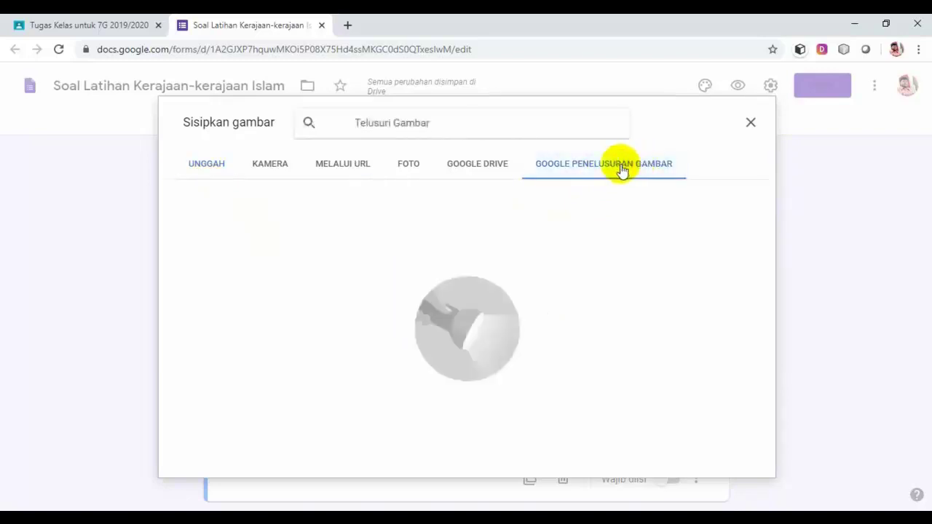
left_click(487, 116)
type("k")
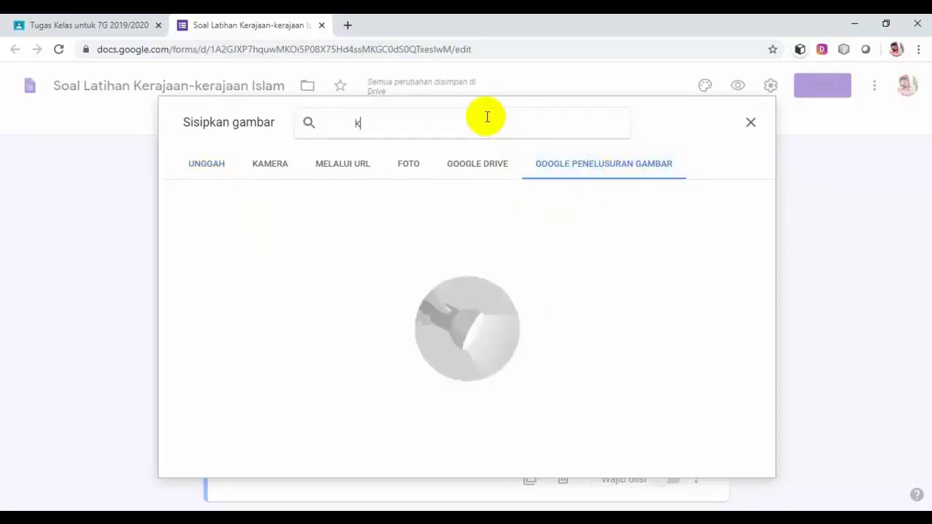
type("erajaa")
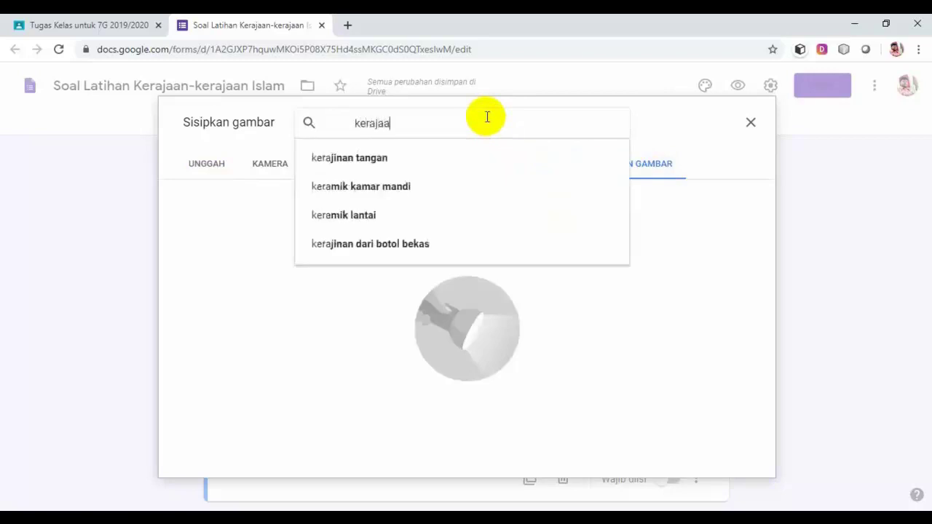
type("n demak")
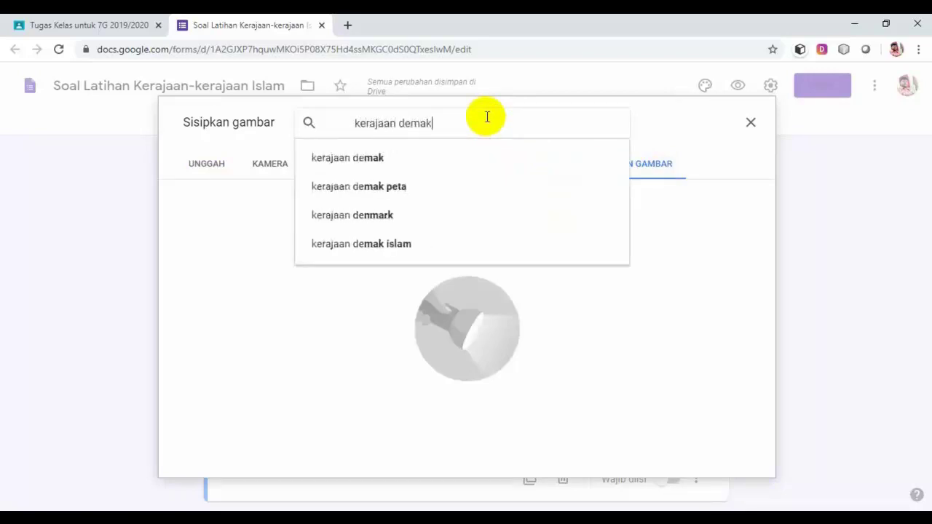
key("Return")
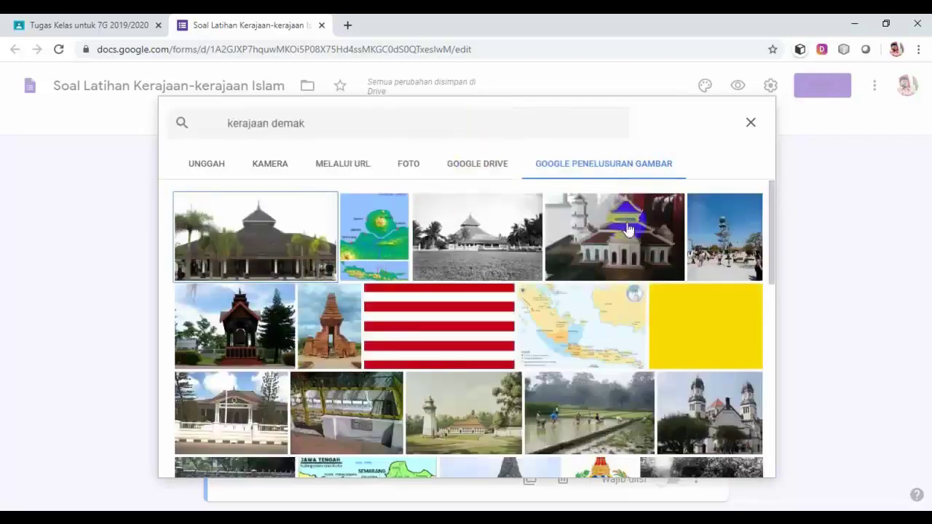
left_click_drag(774, 198, 775, 342)
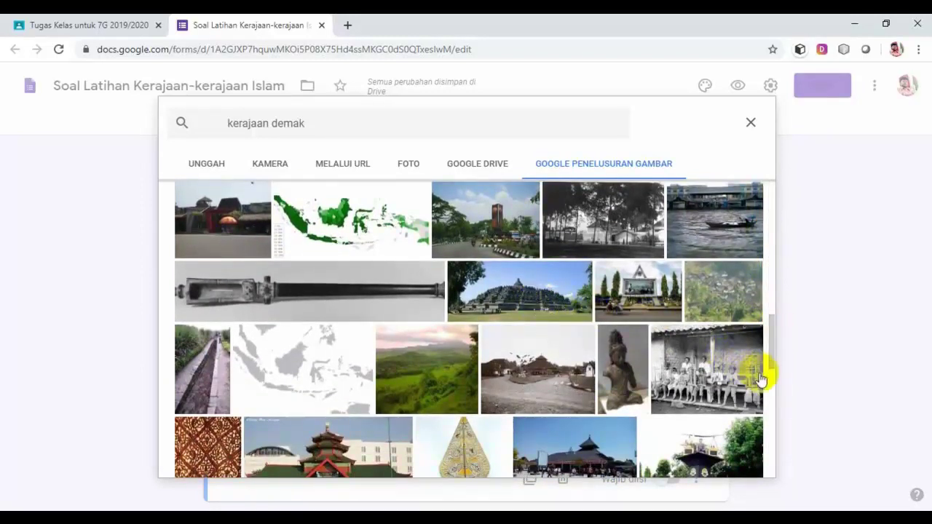
left_click_drag(772, 369, 769, 266)
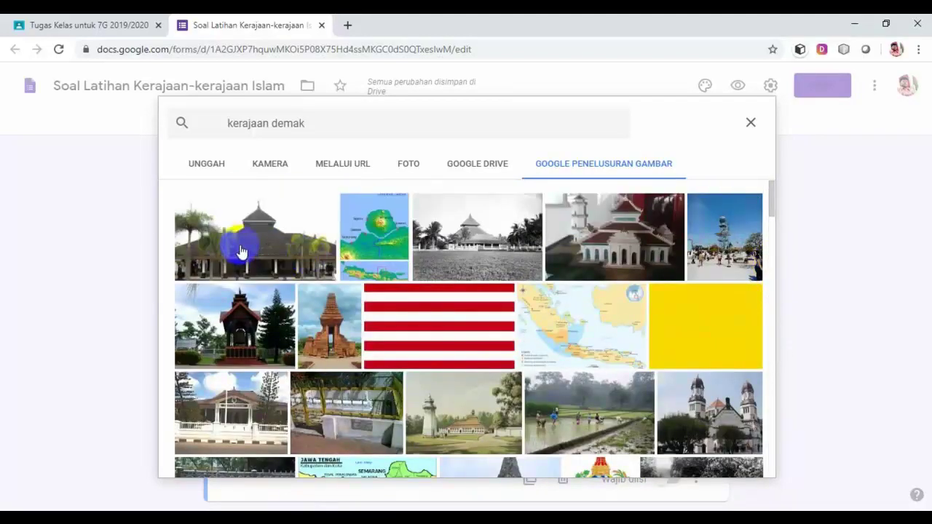
left_click(281, 253)
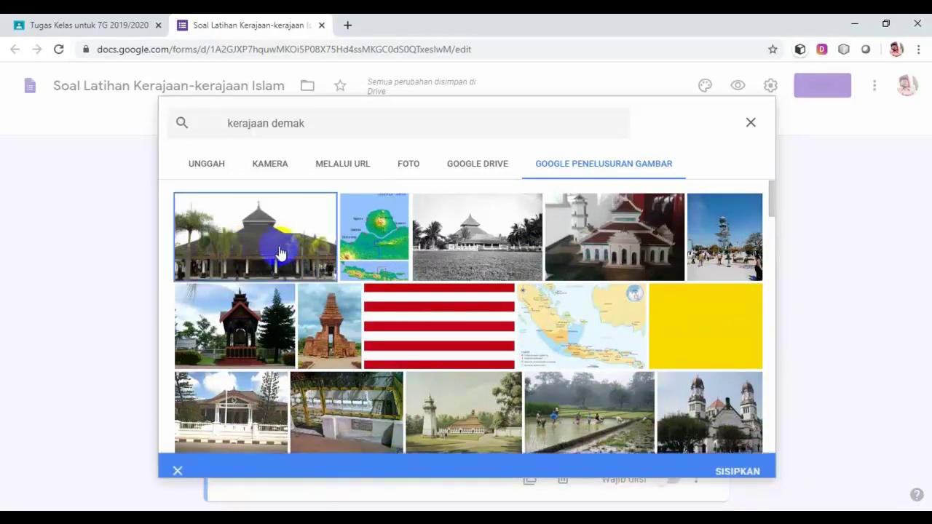
left_click(736, 461)
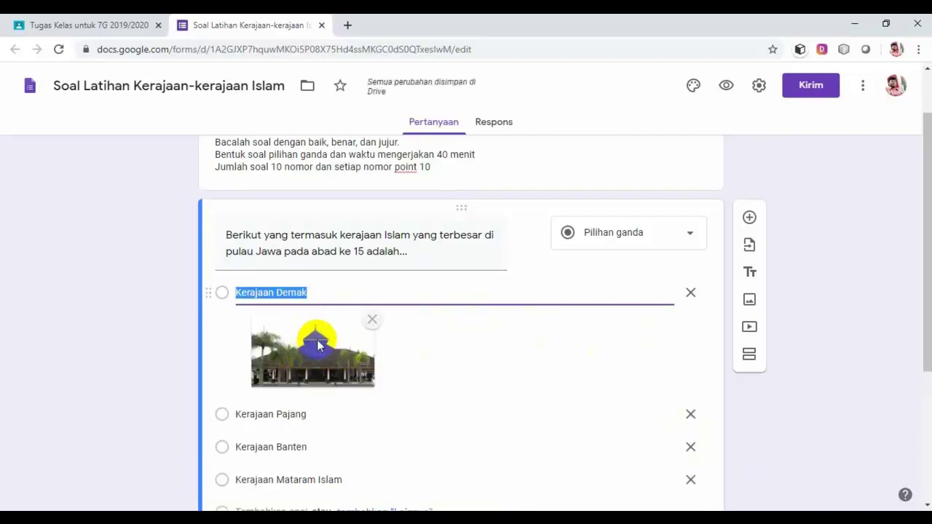
Clear the Kerajaan Demak text from the photo option, leaving it as Opsi 1.
left_click(313, 294)
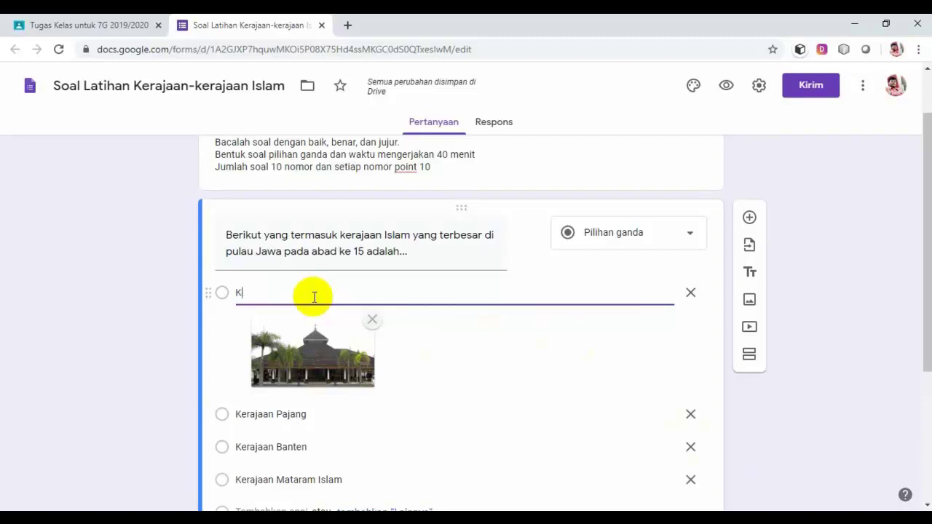
left_click(473, 354)
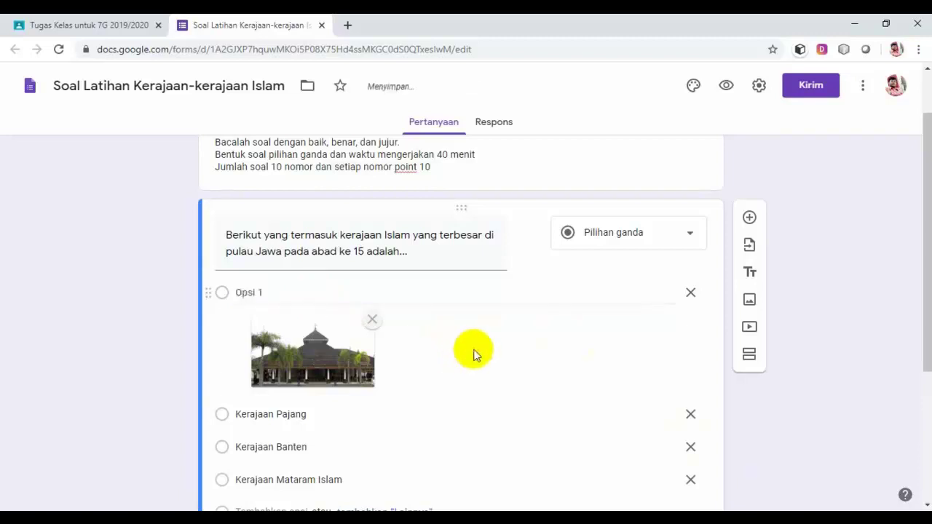
scroll(473, 354, "down", 1)
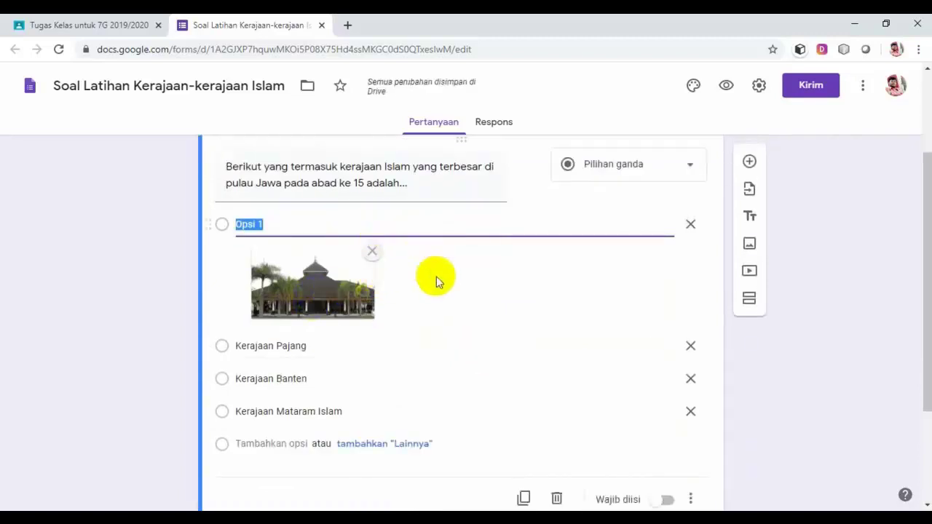
scroll(437, 280, "down", 1)
scroll(438, 282, "up", 1)
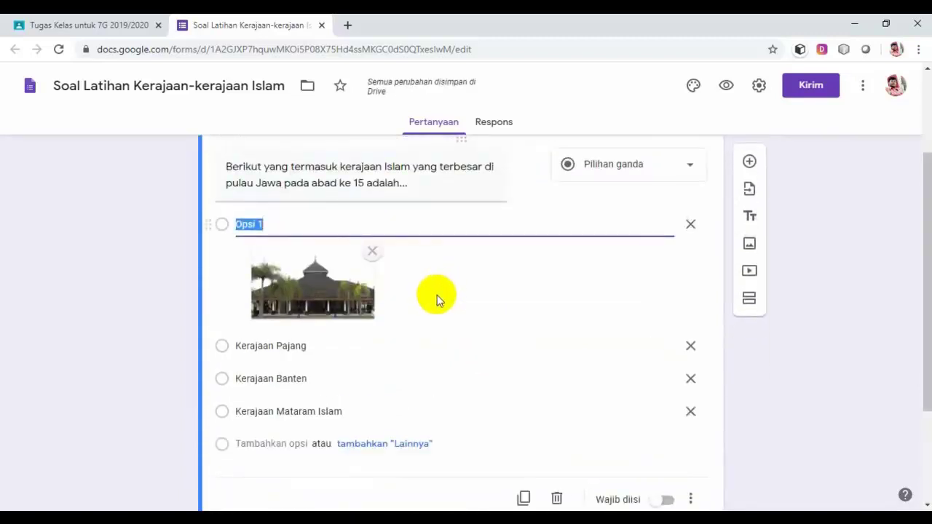
scroll(435, 293, "down", 1)
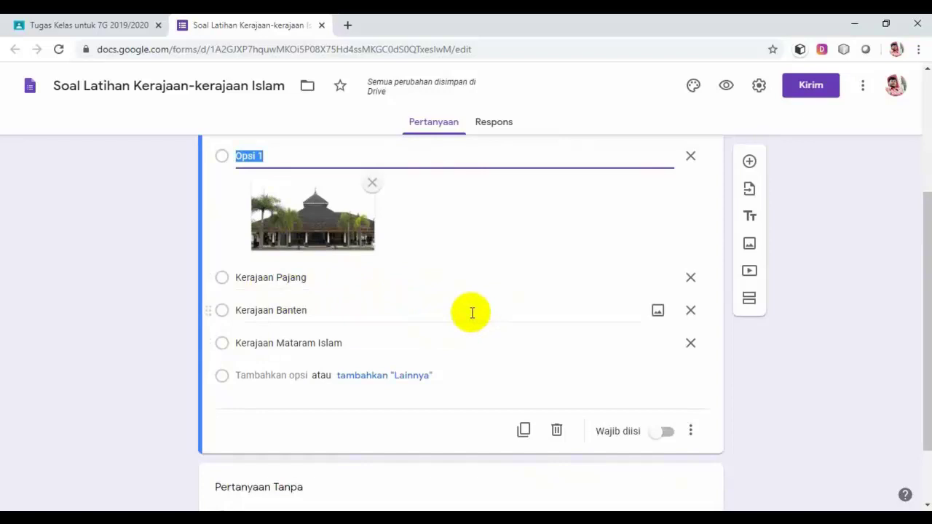
Switch on 'Wajib diisi' so the question must be answered.
left_click(672, 435)
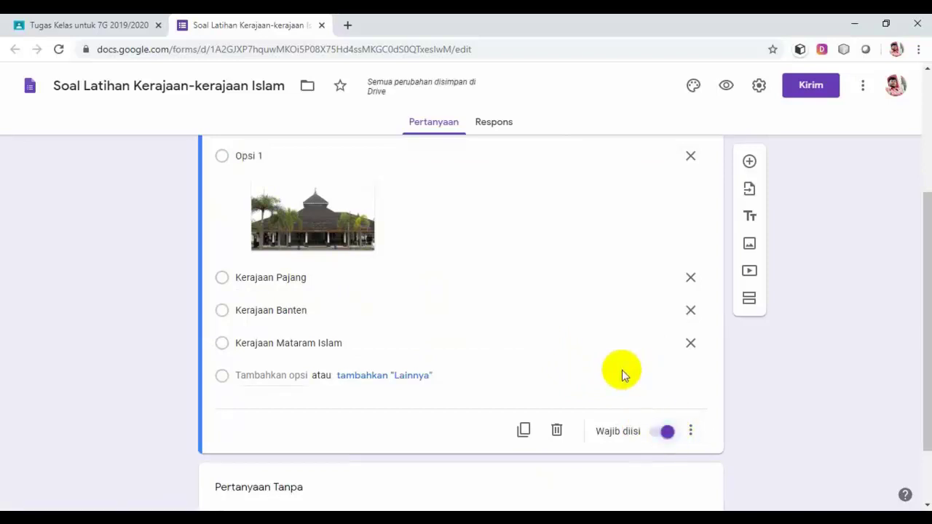
scroll(621, 369, "up", 2)
scroll(622, 370, "down", 1)
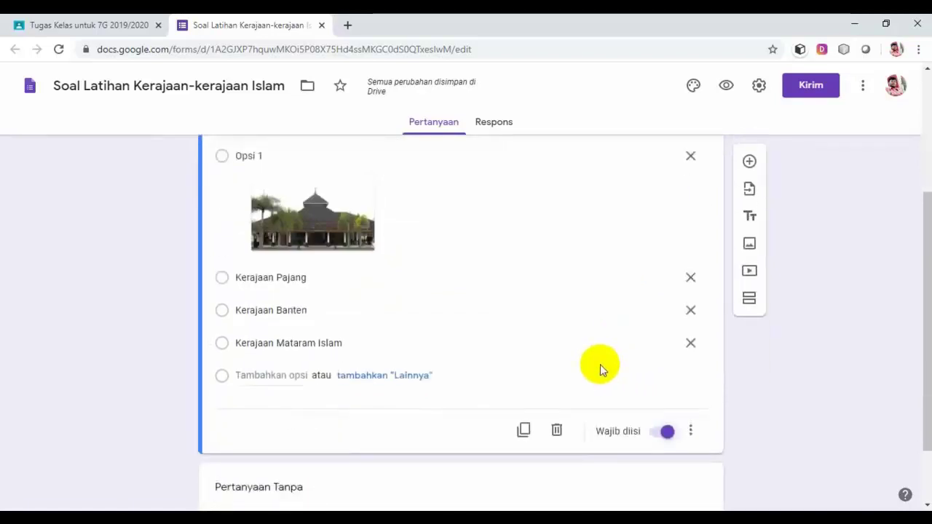
scroll(600, 364, "up", 1)
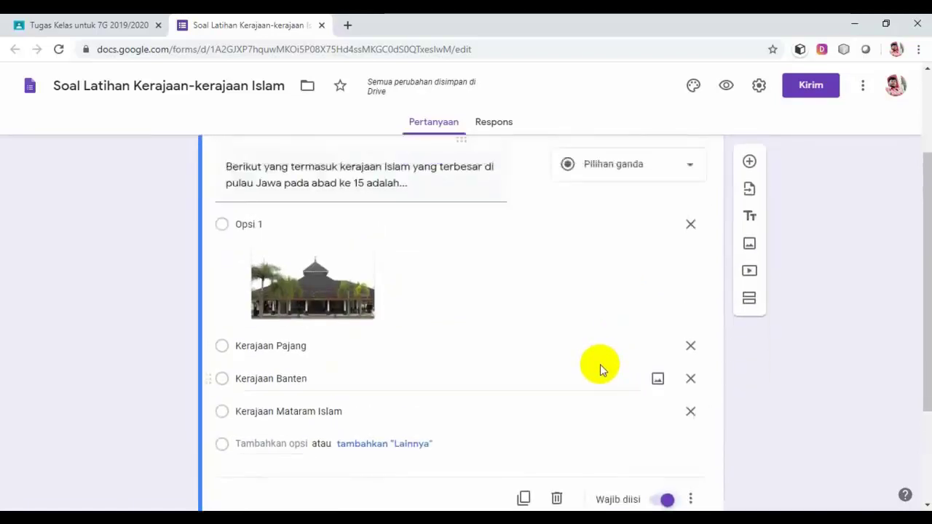
scroll(599, 364, "up", 1)
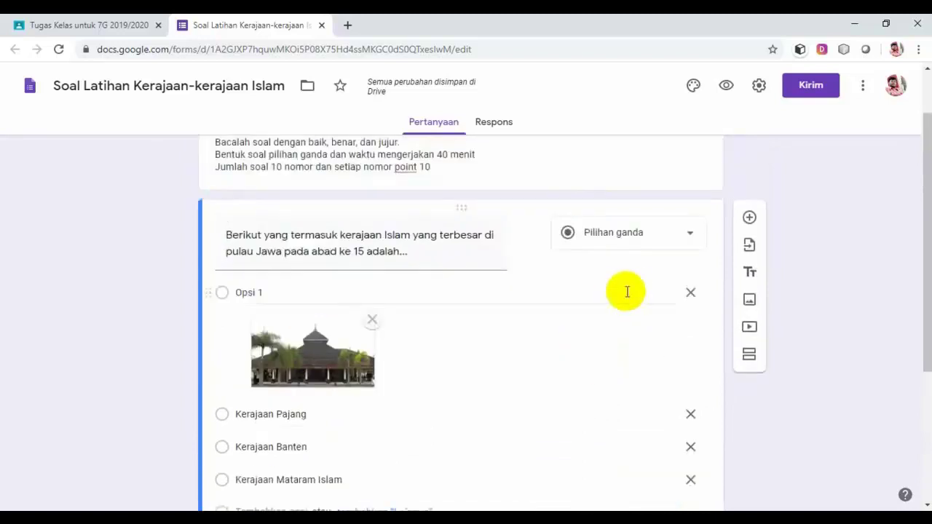
Add a new question below the first one with the Pilihan ganda type.
left_click(749, 219)
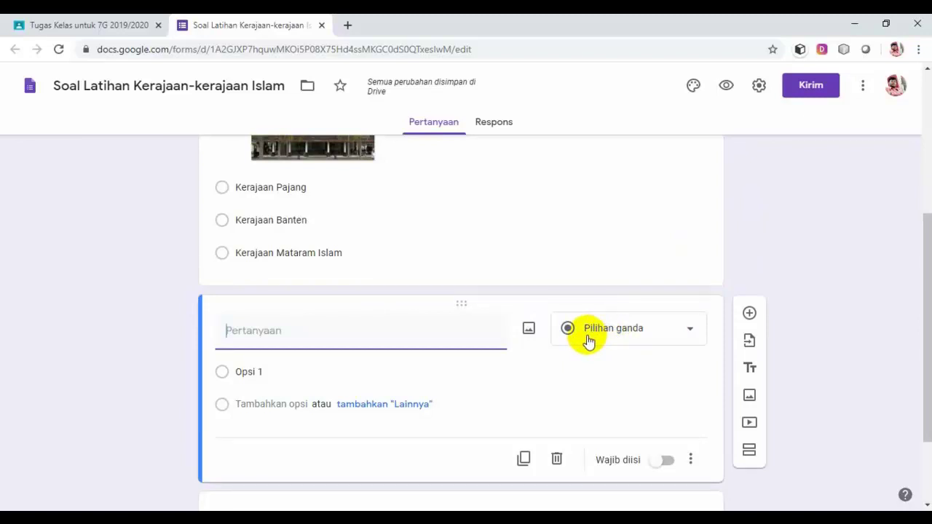
left_click(690, 331)
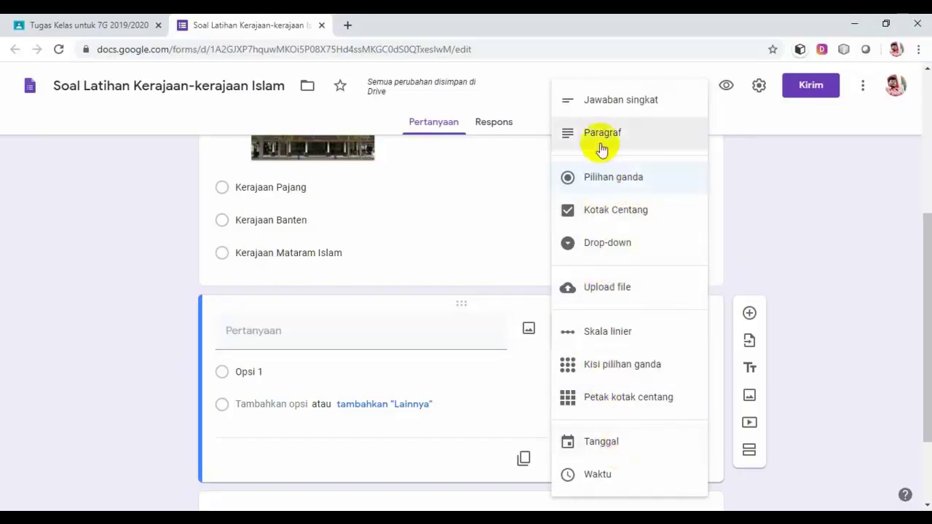
left_click(614, 179)
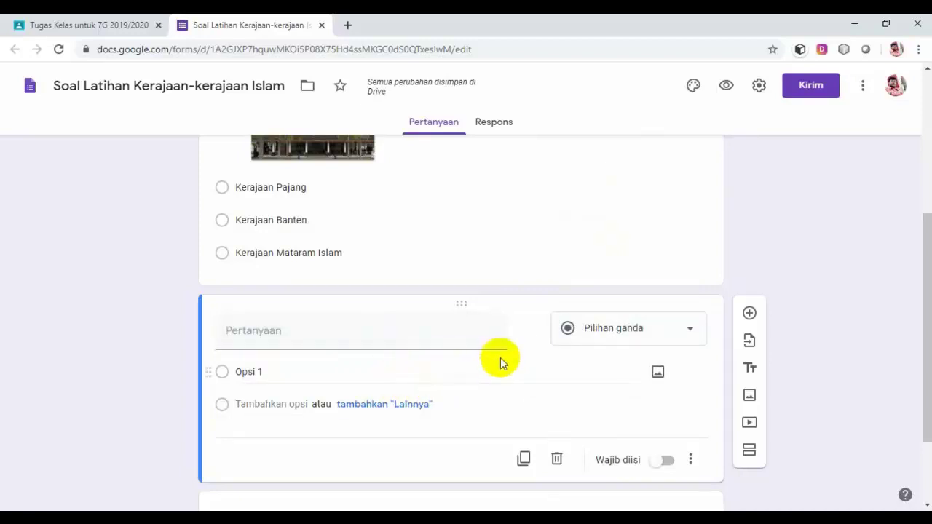
scroll(501, 355, "up", 3)
scroll(503, 353, "down", 2)
scroll(503, 353, "down", 1)
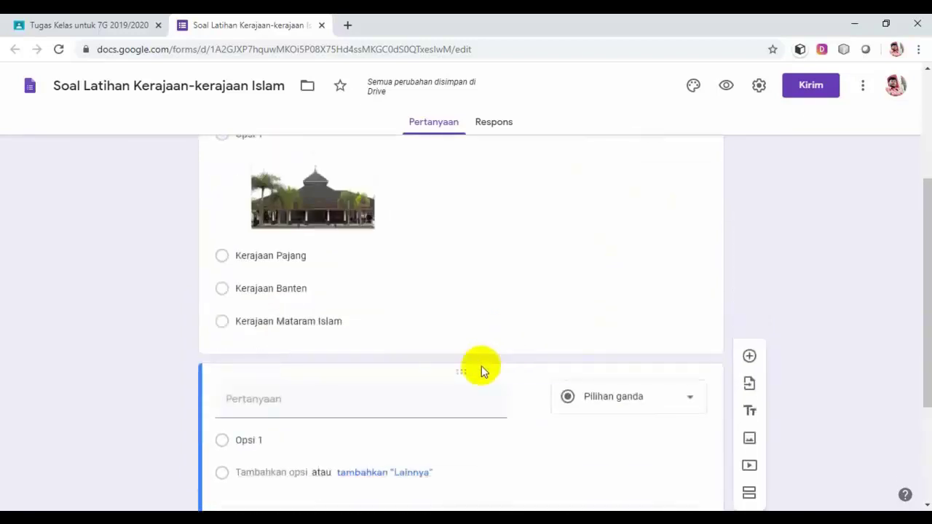
scroll(512, 339, "up", 2)
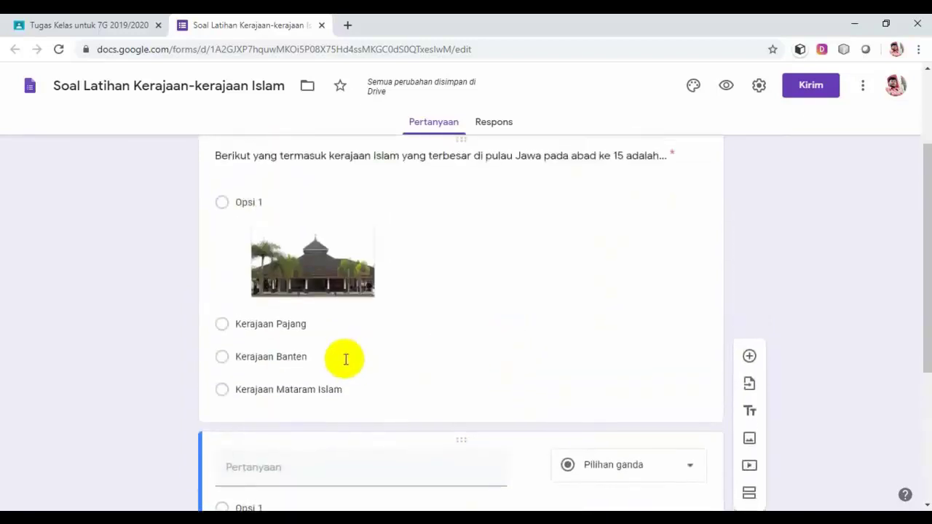
scroll(364, 364, "up", 2)
scroll(397, 370, "down", 1)
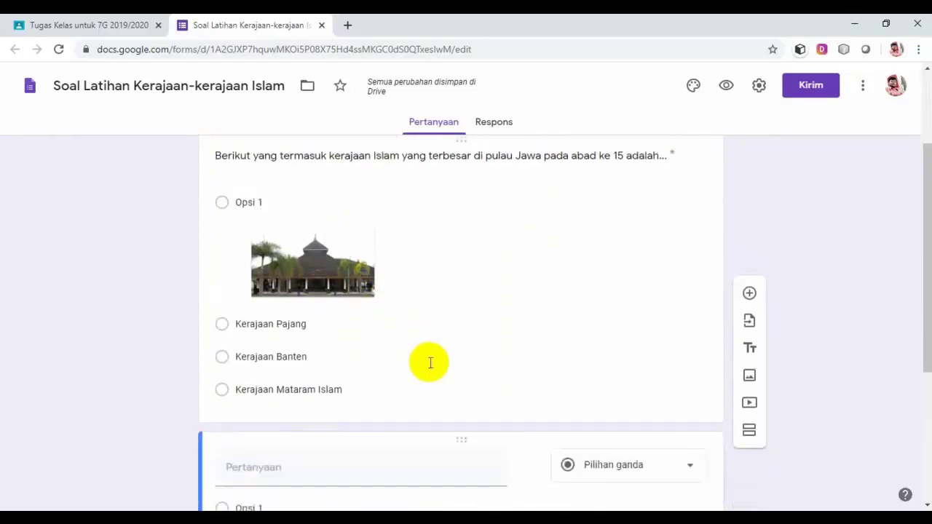
scroll(430, 363, "up", 1)
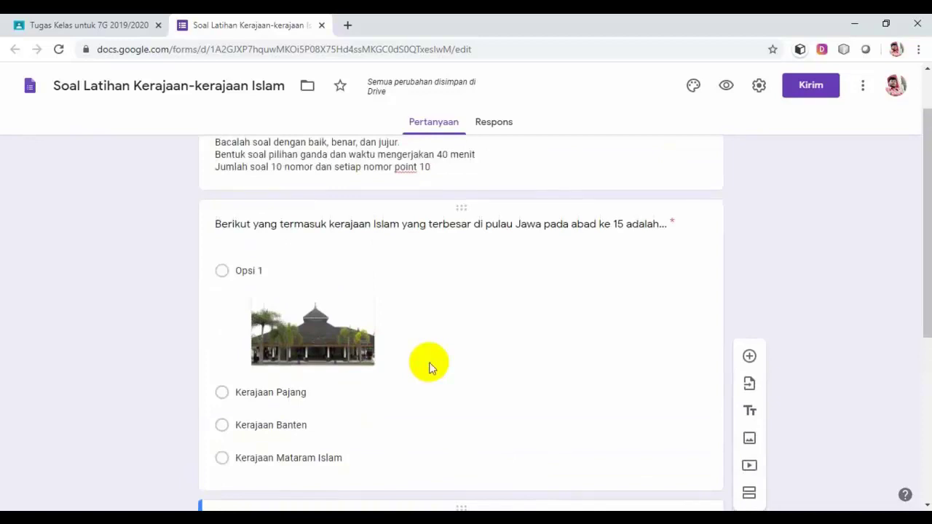
scroll(430, 368, "down", 1)
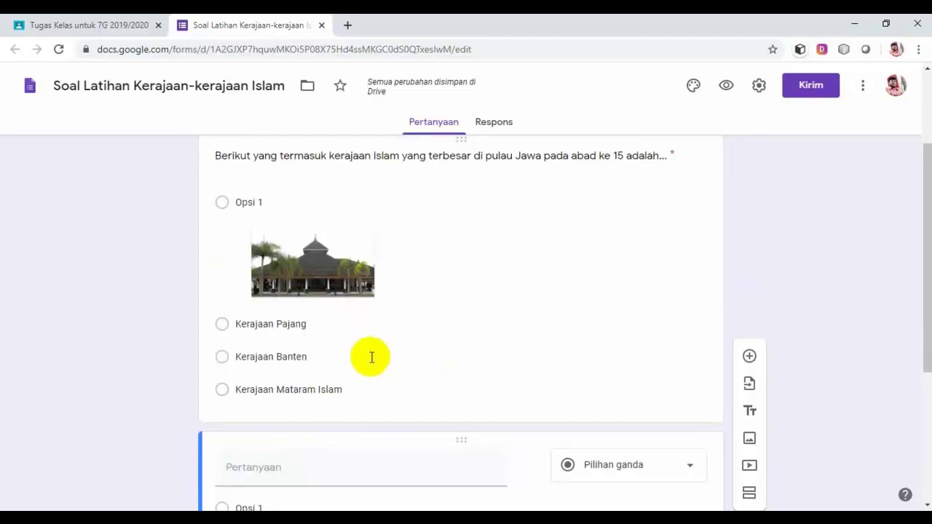
scroll(501, 322, "up", 1)
scroll(503, 320, "down", 1)
In the Kuis settings, switch on 'Jadikan ini sebagai kuis' and save.
left_click(759, 88)
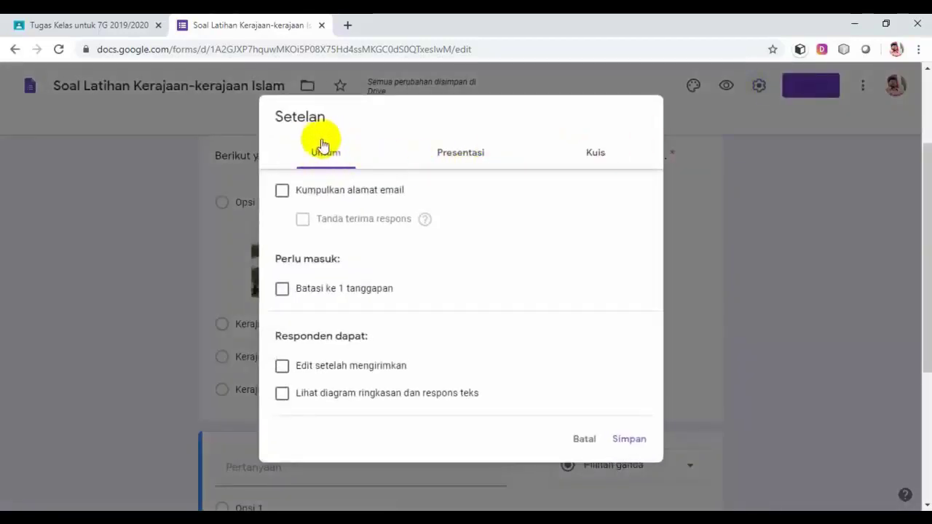
left_click(594, 156)
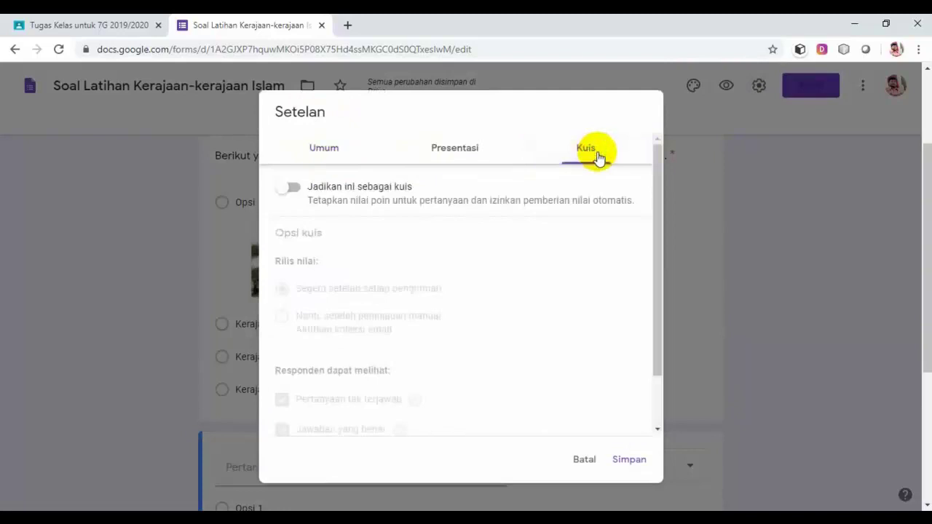
left_click(297, 191)
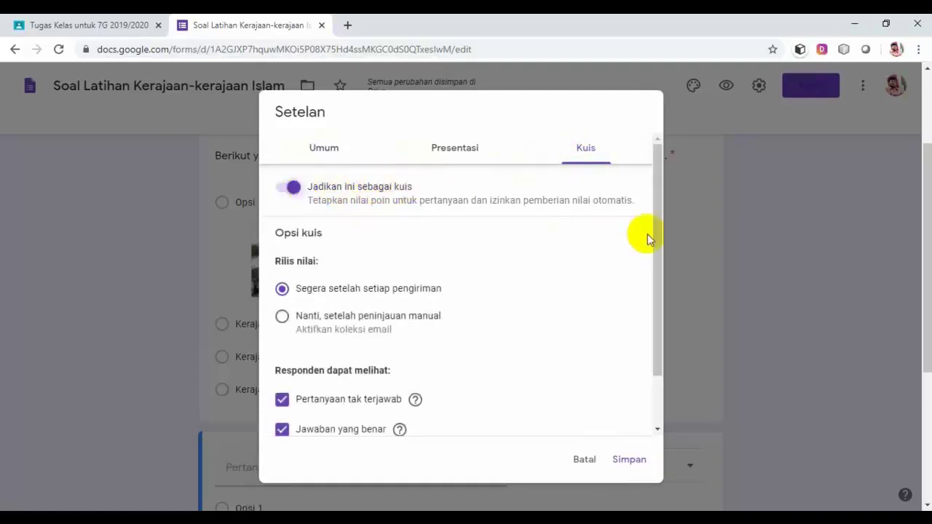
left_click_drag(655, 233, 655, 307)
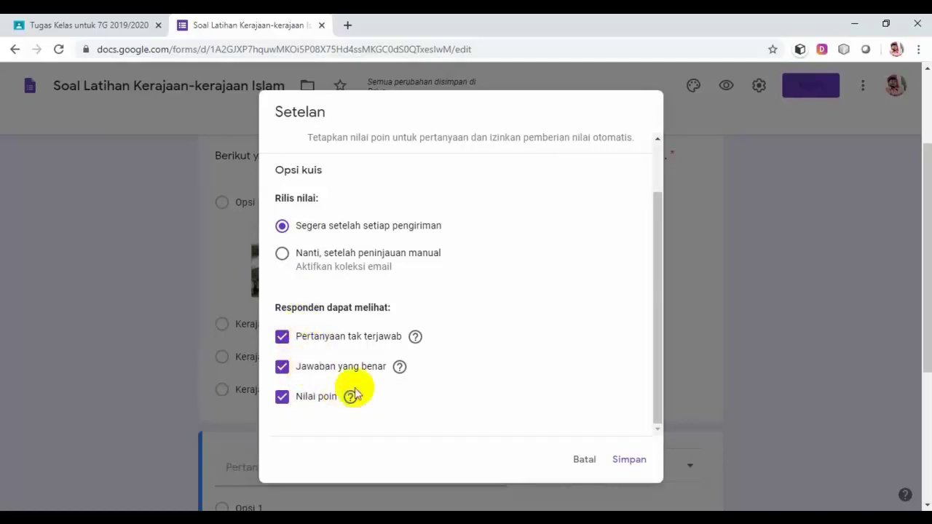
left_click(631, 460)
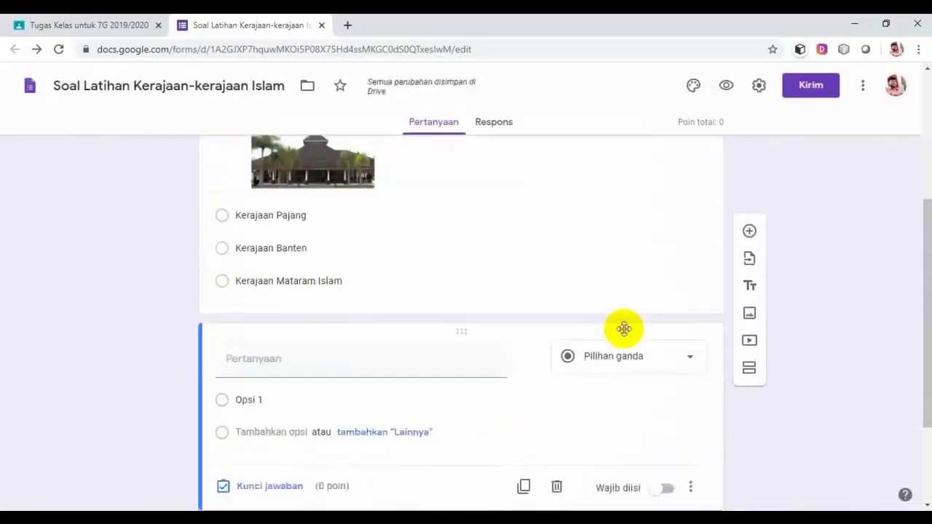
Give the mosque question 10 points with Opsi 1 (the mosque image) as the correct answer.
scroll(585, 345, "up", 2)
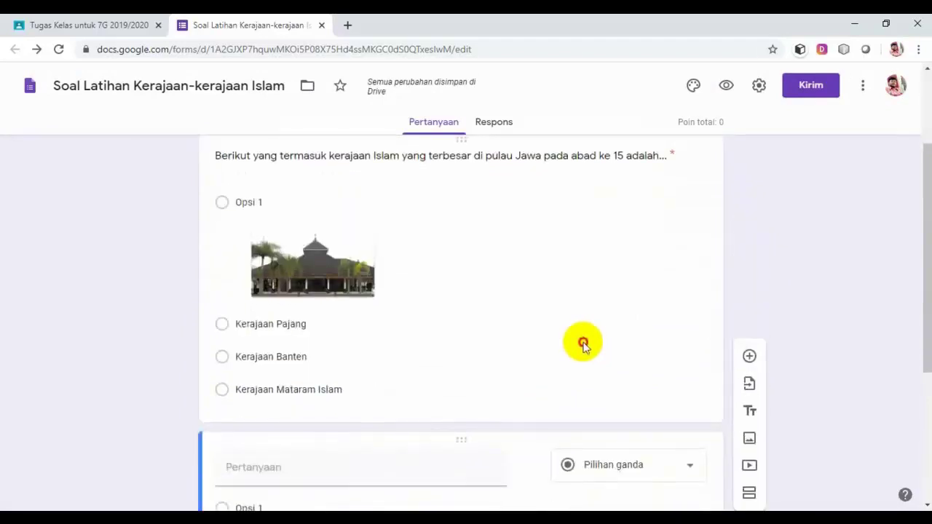
left_click(585, 342)
scroll(583, 343, "down", 2)
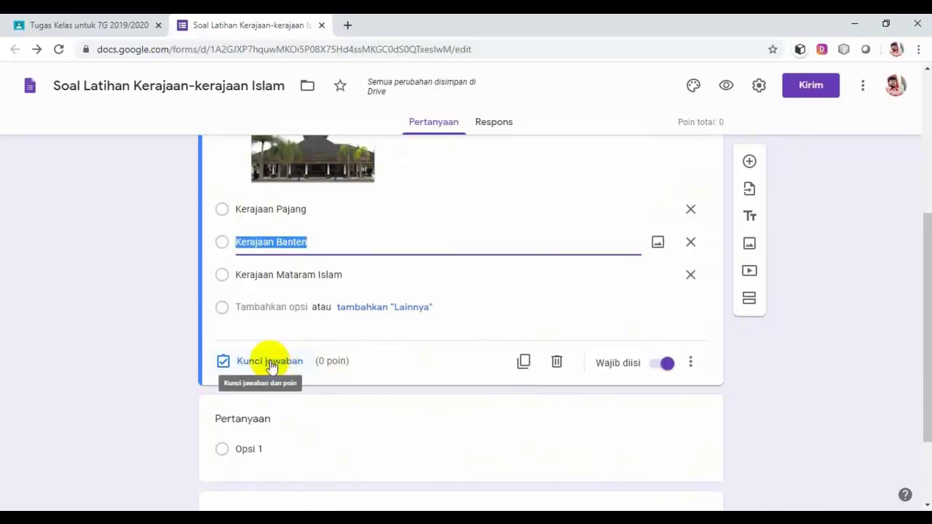
left_click(270, 362)
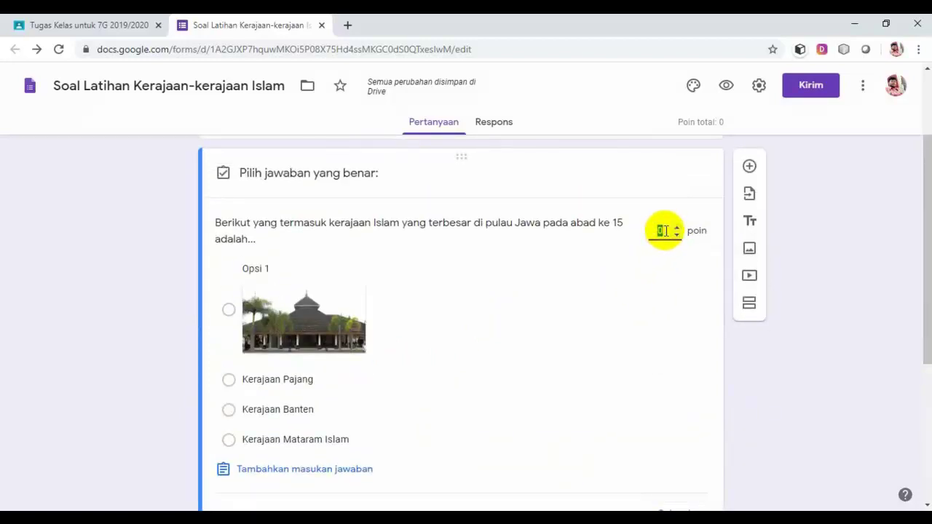
type("10")
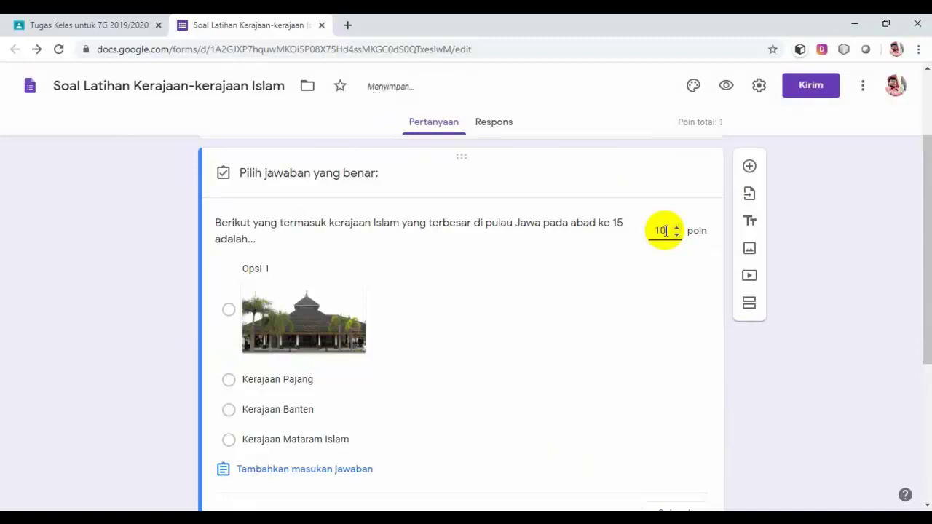
scroll(546, 295, "down", 3)
scroll(538, 297, "up", 1)
scroll(540, 297, "up", 2)
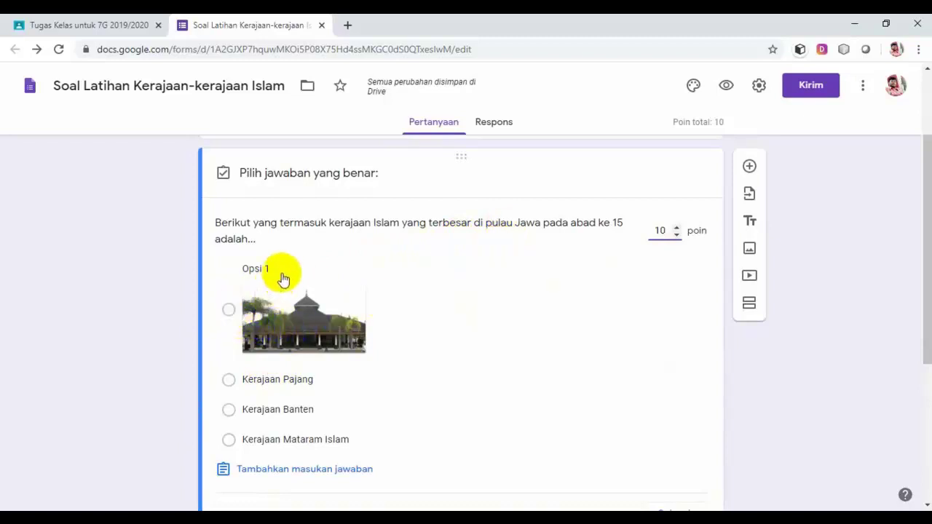
left_click(228, 313)
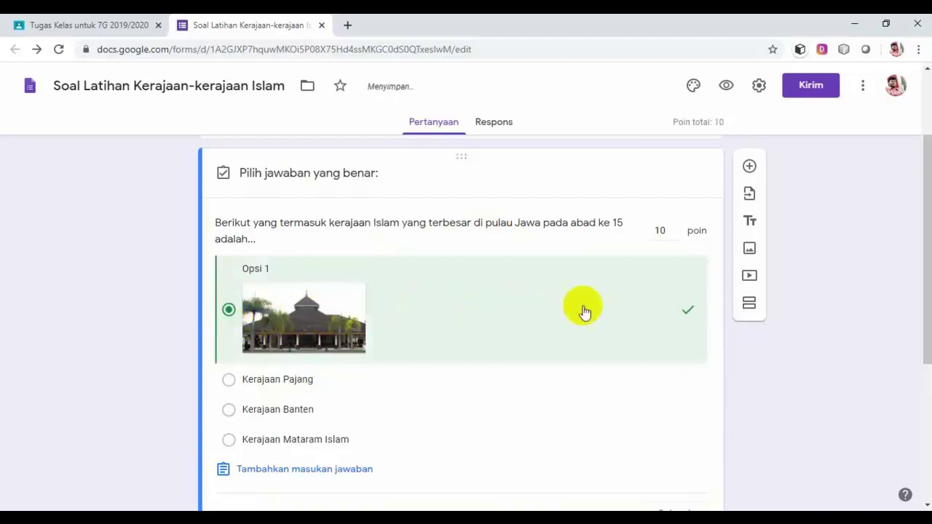
scroll(647, 315, "down", 1)
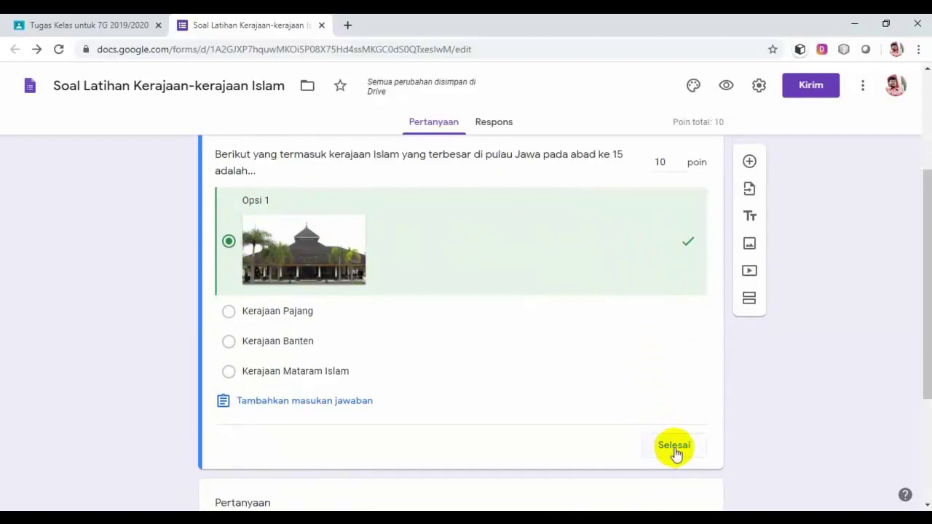
left_click(673, 447)
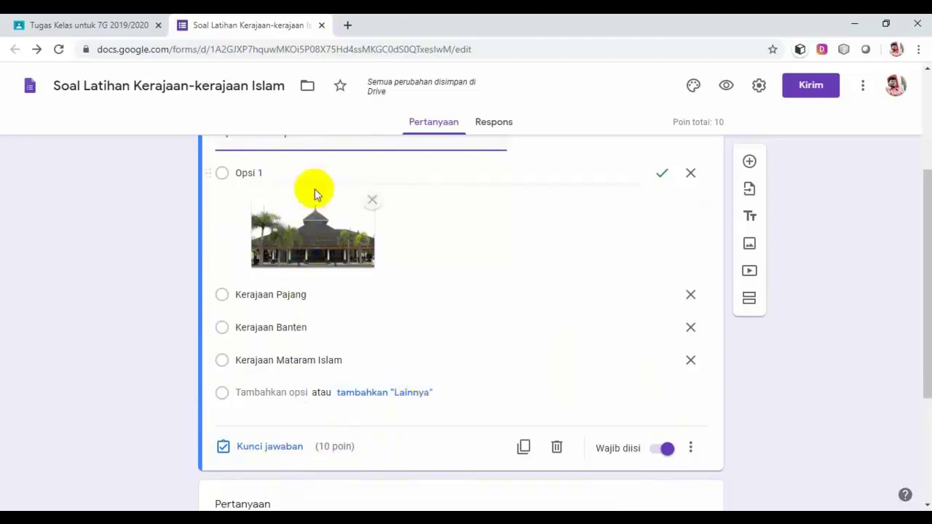
scroll(313, 192, "up", 1)
scroll(291, 389, "down", 3)
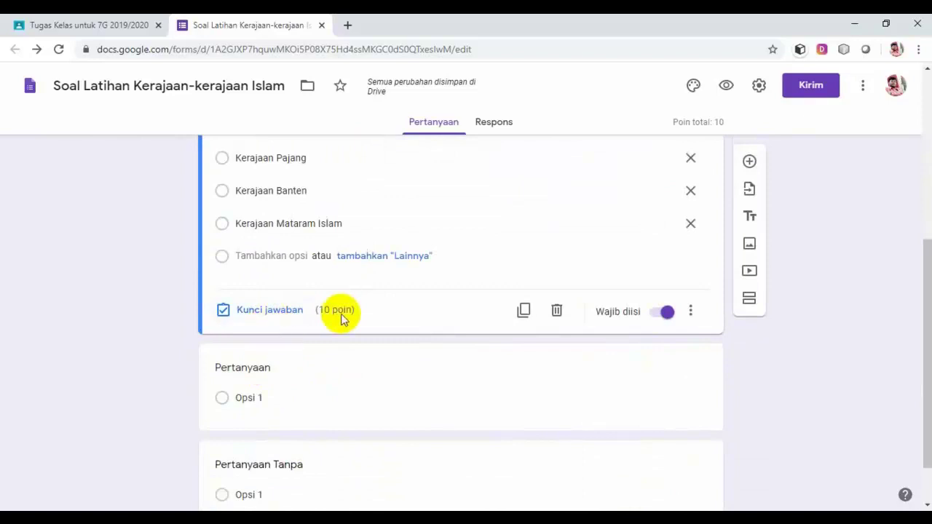
scroll(538, 273, "up", 3)
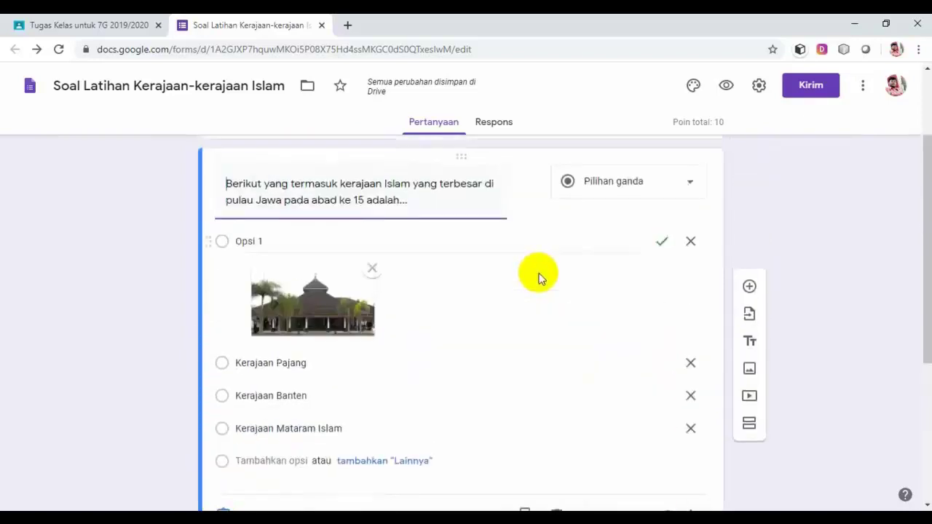
scroll(538, 280, "down", 3)
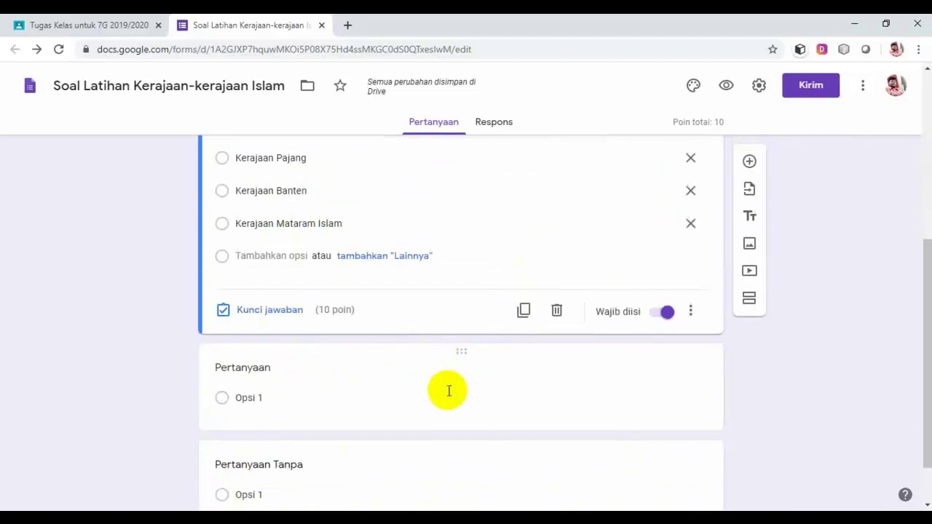
scroll(543, 290, "up", 2)
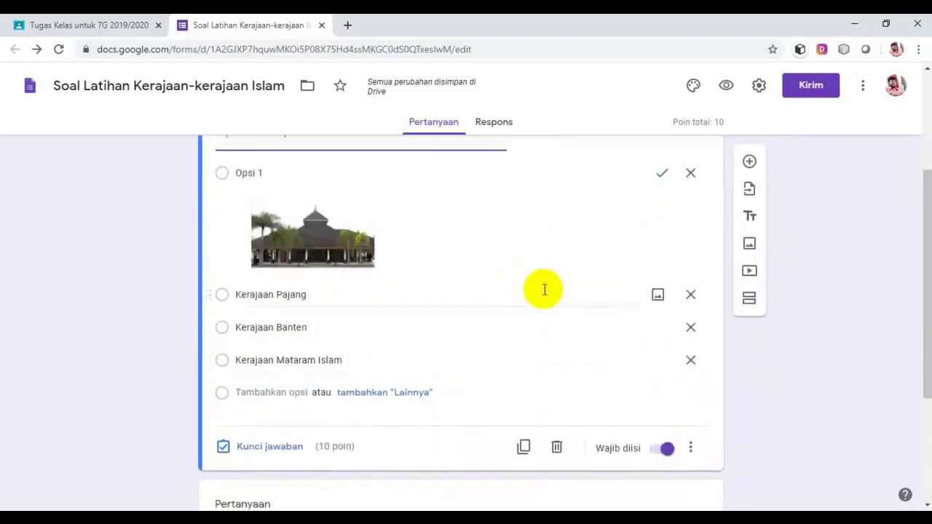
scroll(544, 290, "up", 1)
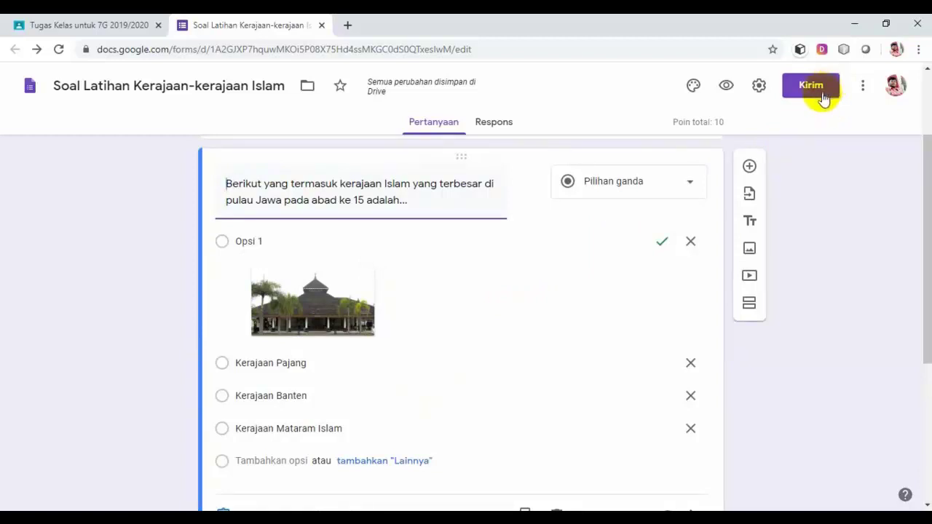
scroll(393, 266, "up", 3)
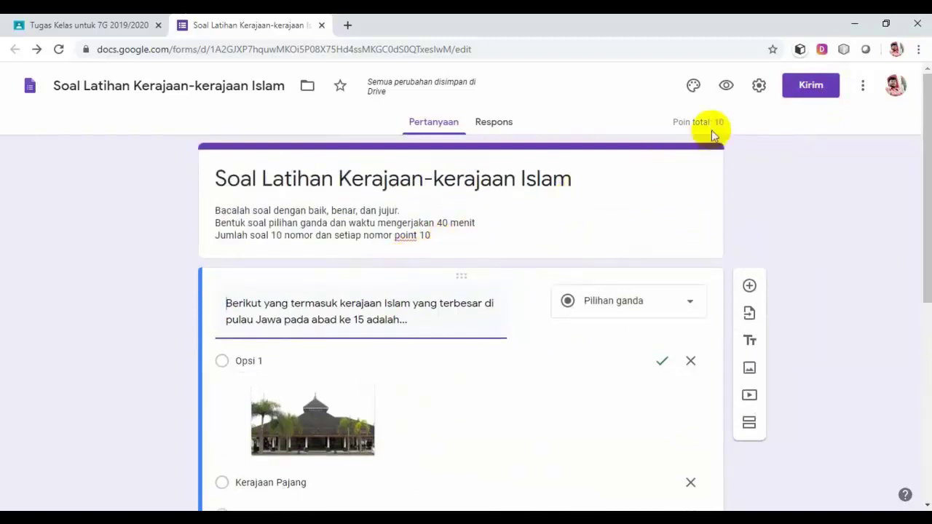
left_click(727, 87)
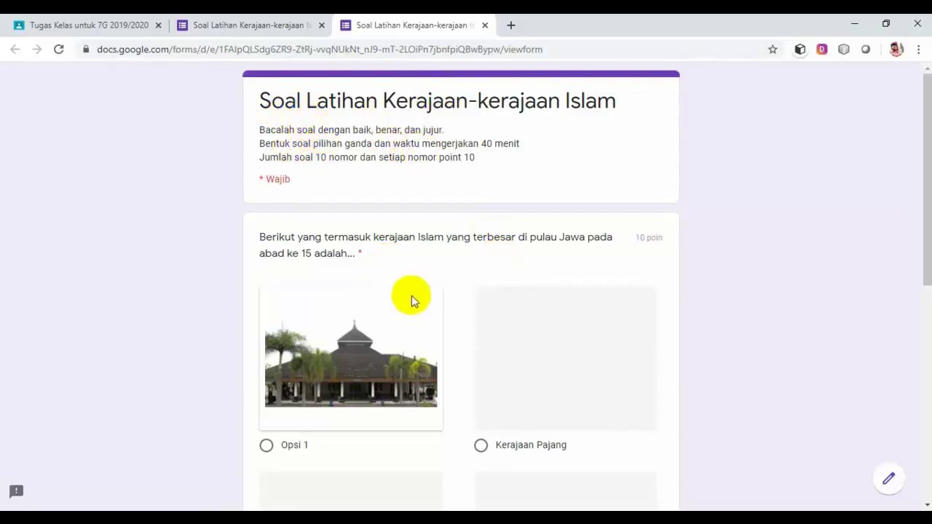
scroll(411, 296, "down", 5)
scroll(411, 296, "up", 5)
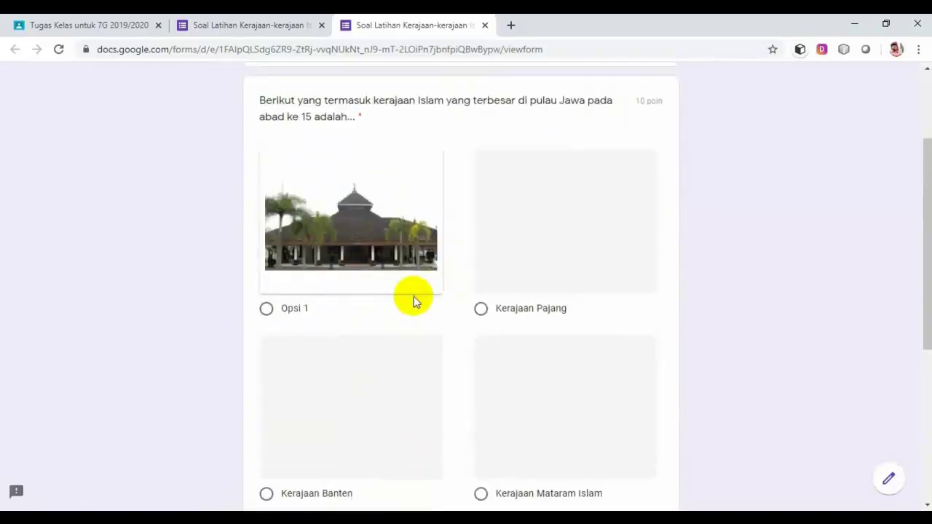
scroll(418, 300, "down", 6)
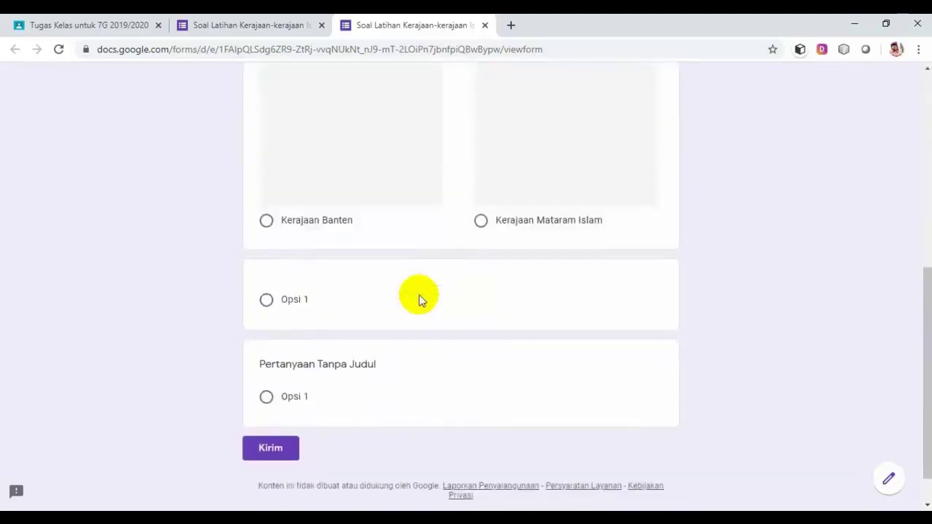
scroll(419, 300, "up", 5)
scroll(419, 301, "up", 2)
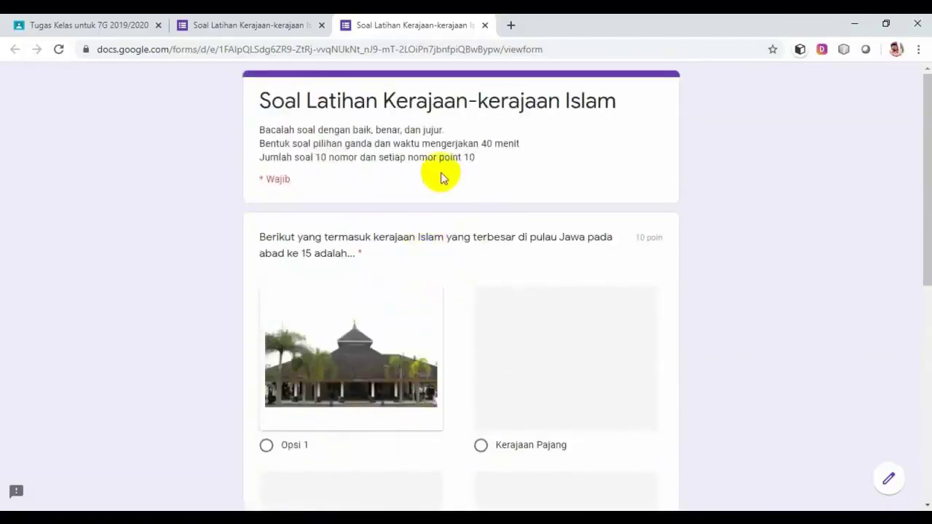
left_click(485, 25)
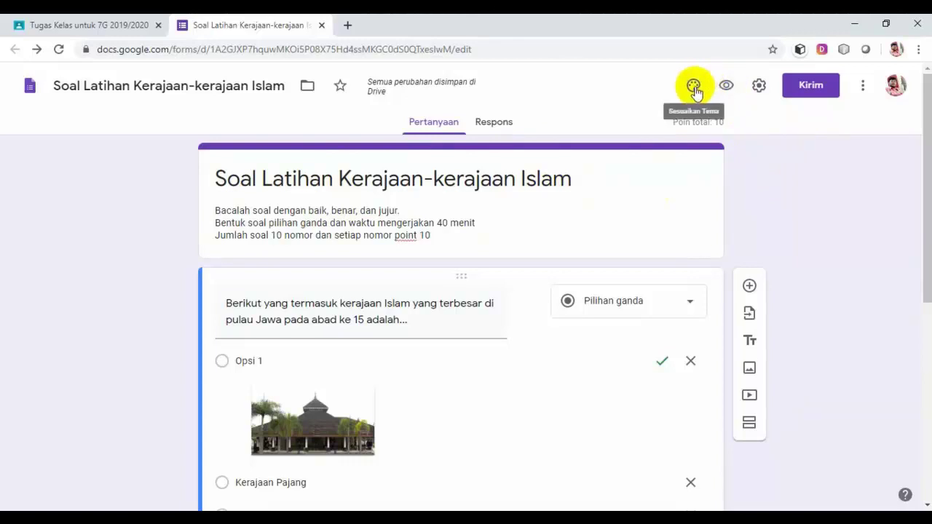
Set an orange theme colour, the deeper orange background and the Formal font style.
left_click(694, 88)
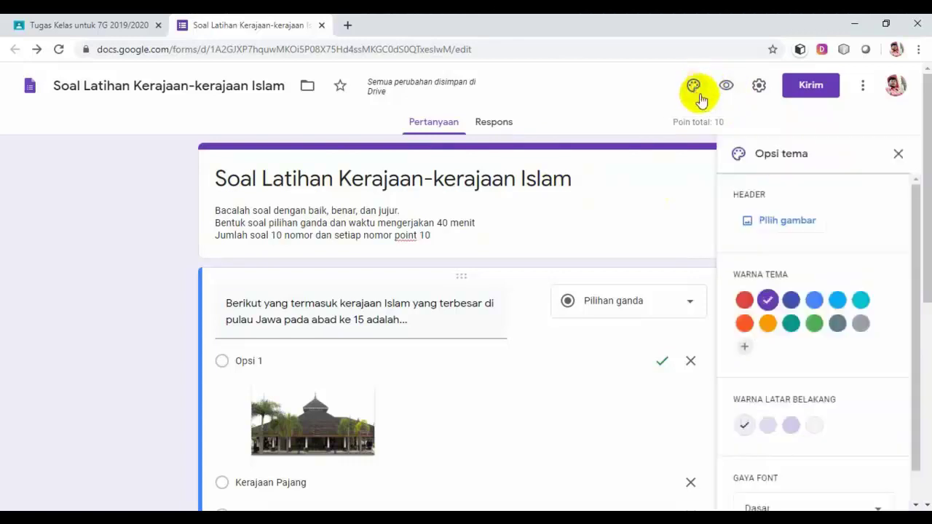
left_click(769, 328)
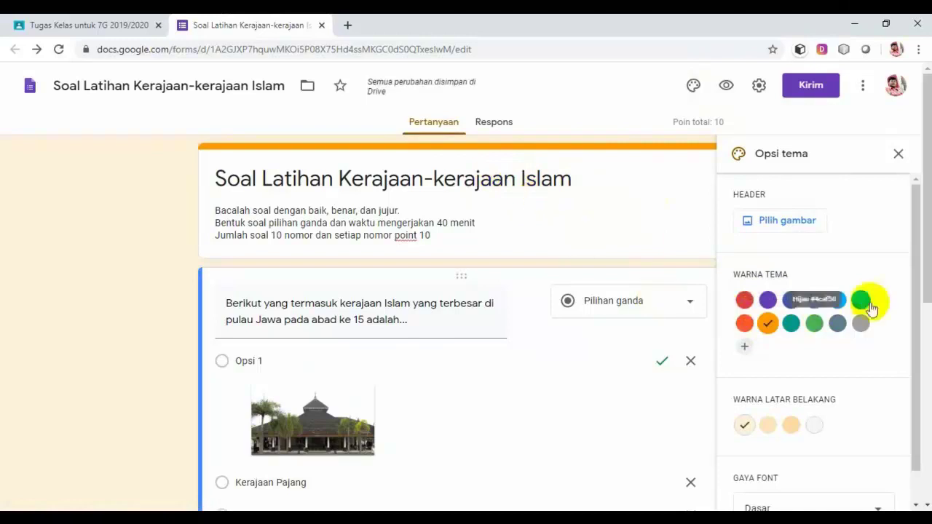
left_click_drag(928, 269, 928, 291)
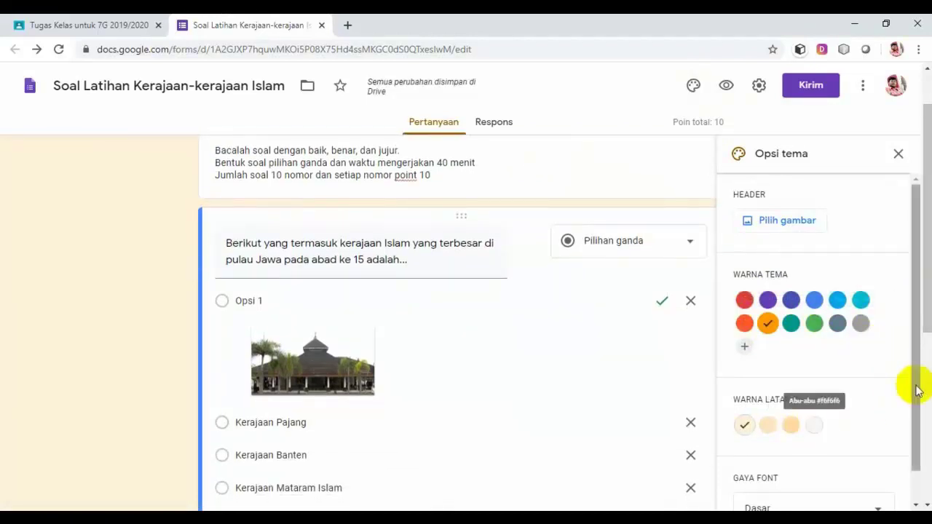
left_click_drag(926, 333, 907, 420)
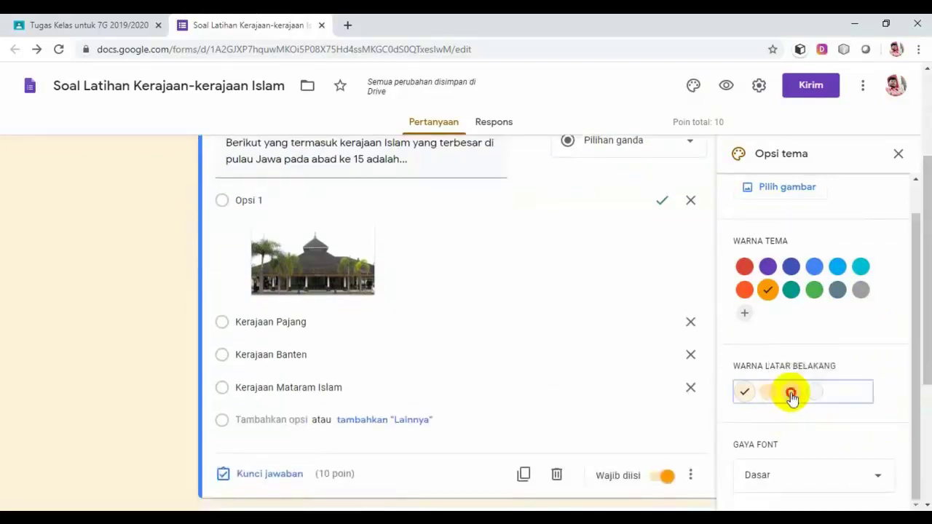
left_click(789, 393)
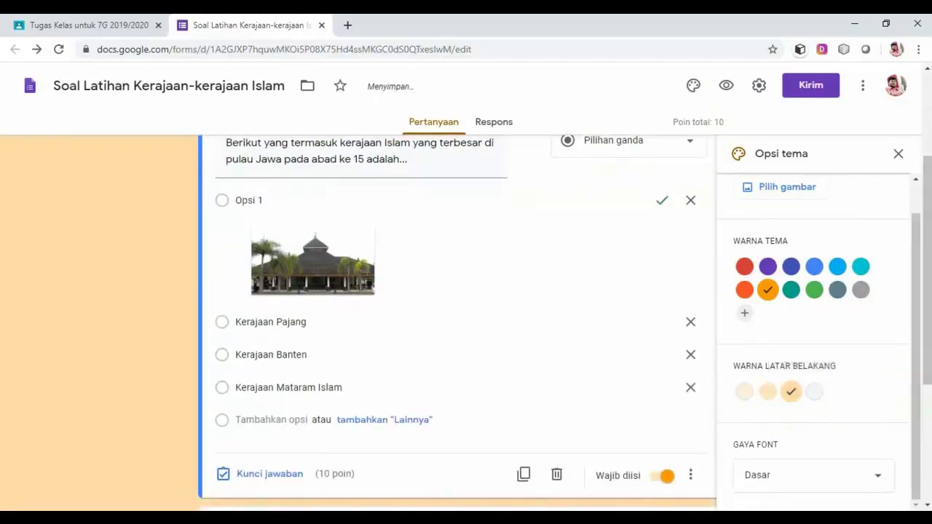
left_click_drag(923, 355, 923, 369)
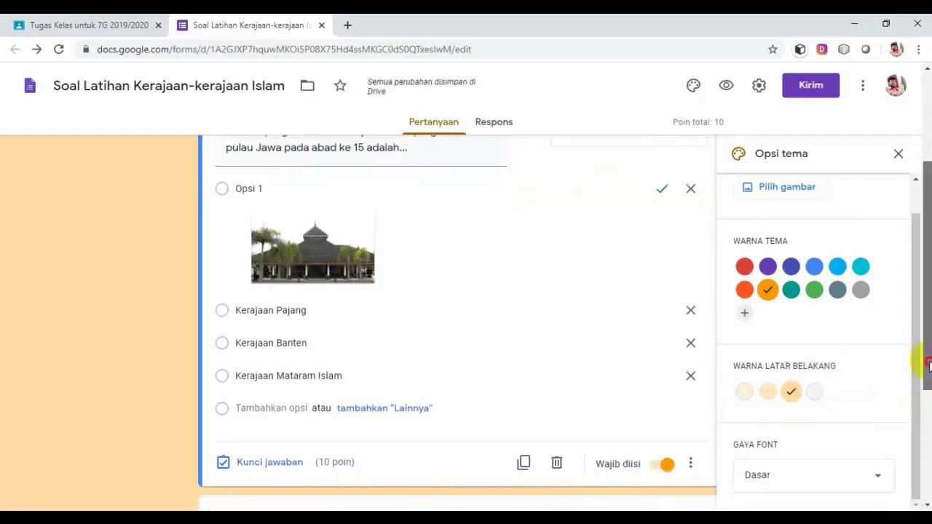
left_click(879, 481)
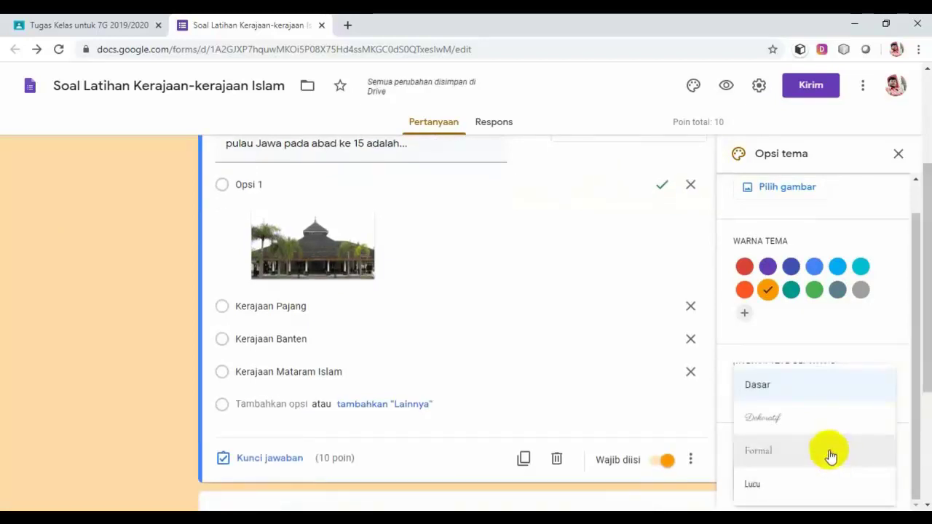
left_click(788, 460)
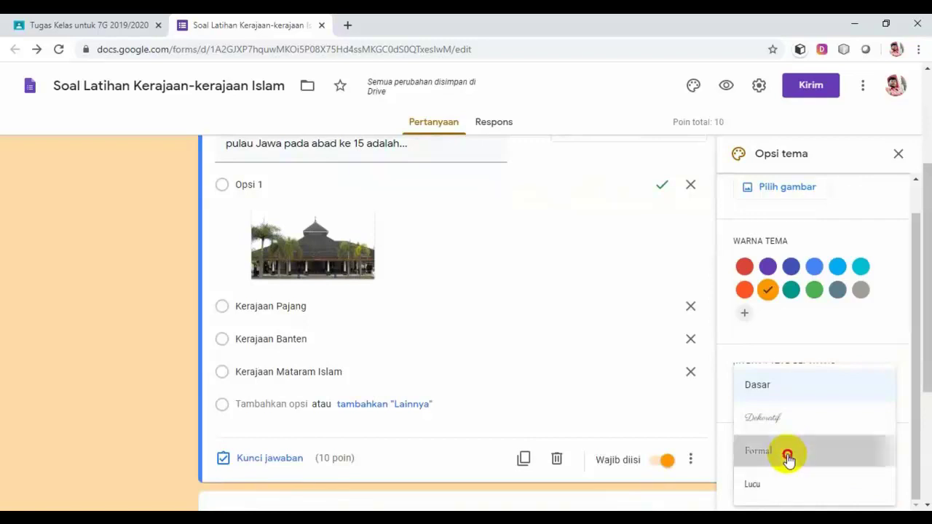
scroll(925, 357, "up", 3)
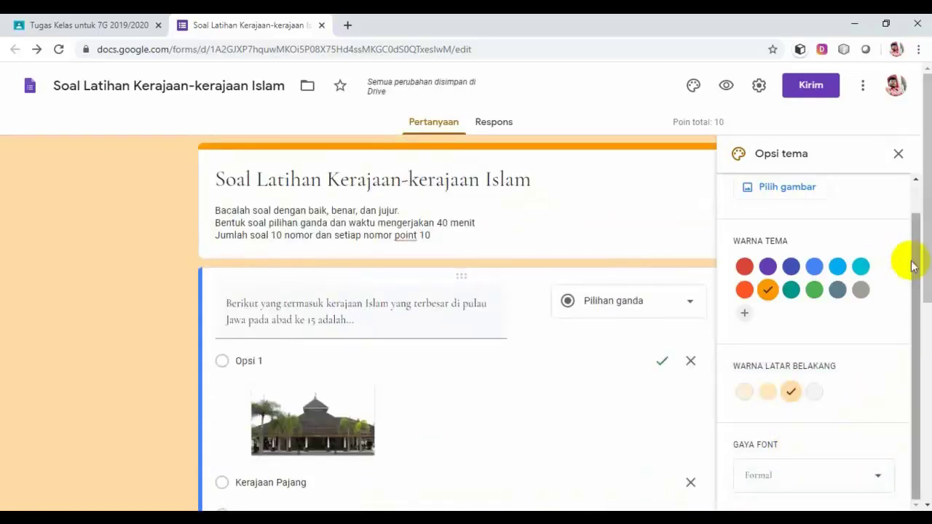
left_click_drag(913, 260, 916, 213)
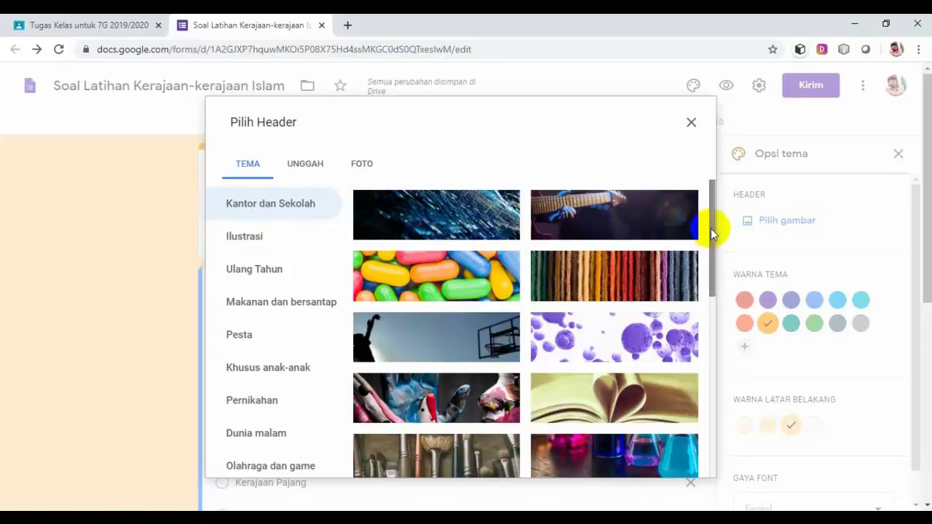
Insert the night-sky flashlight picture as the form's header image.
mouse_move(710, 231)
left_mouse_down()
mouse_move(701, 374)
mouse_move(711, 365)
left_mouse_up()
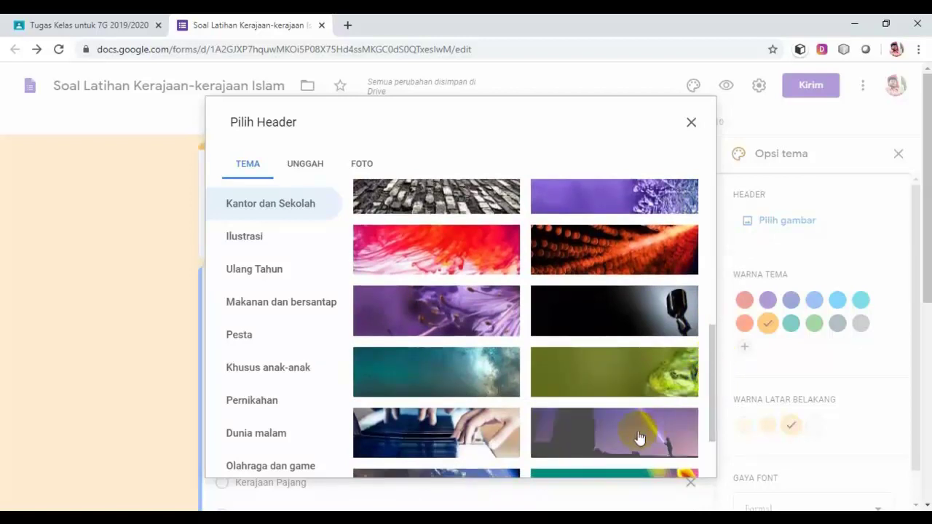
left_click(638, 437)
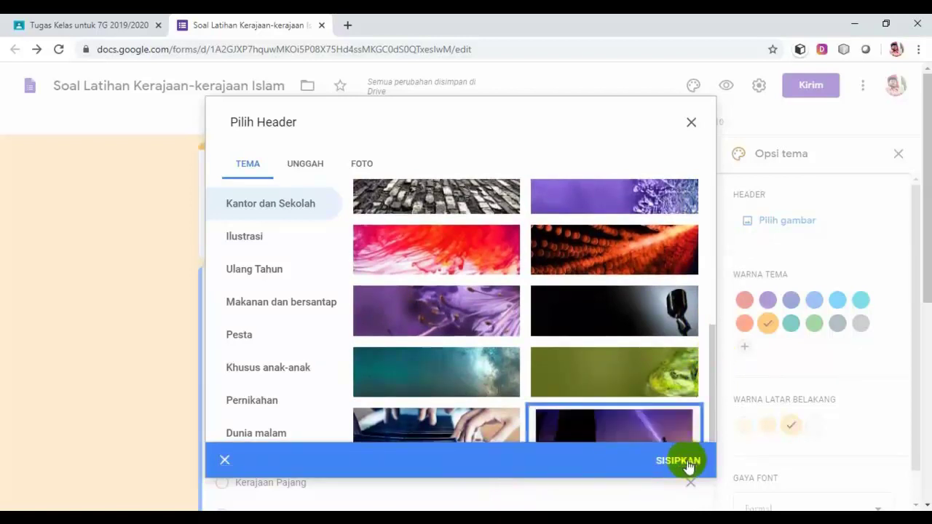
left_click(677, 460)
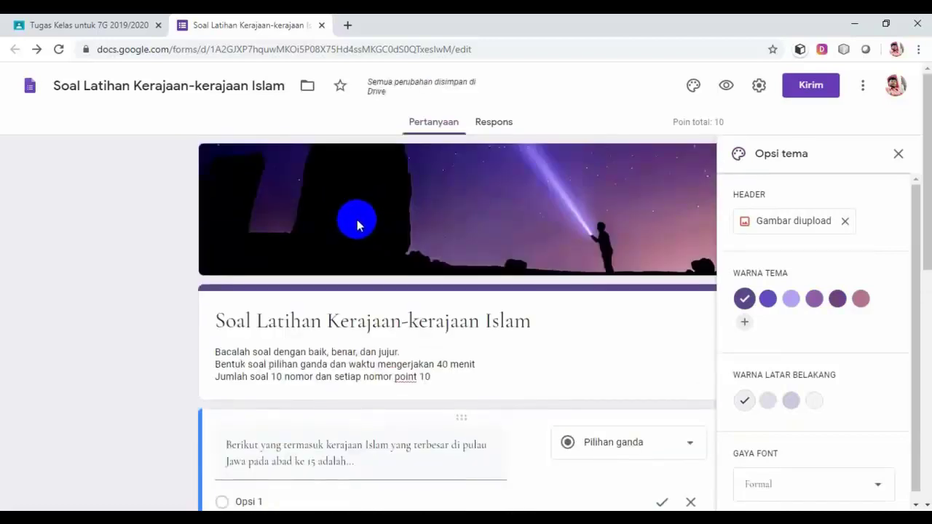
scroll(363, 326, "down", 1)
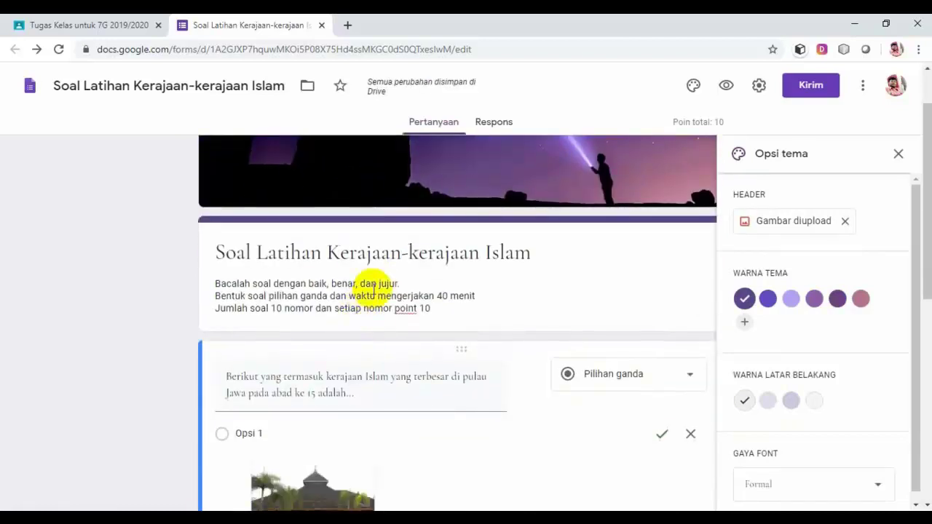
scroll(370, 287, "up", 1)
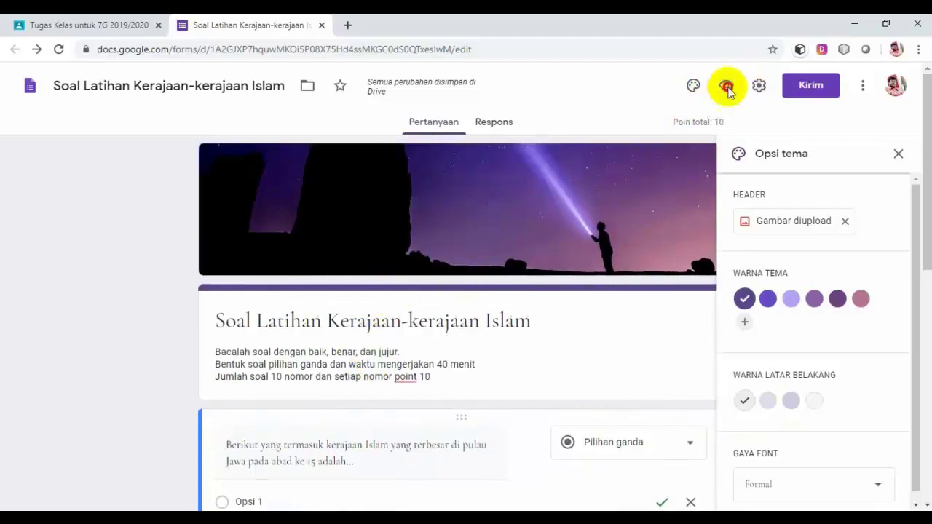
left_click(726, 87)
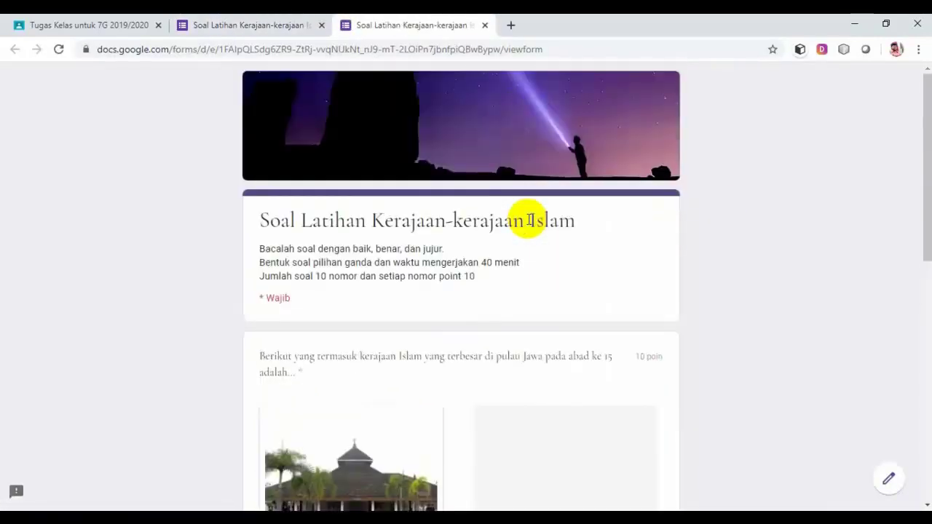
scroll(530, 219, "down", 4)
scroll(530, 220, "up", 4)
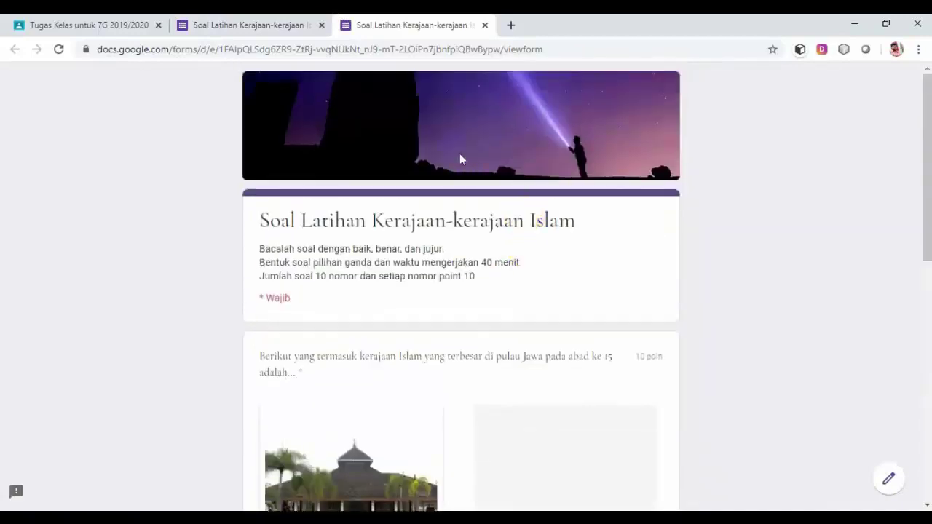
left_click(484, 25)
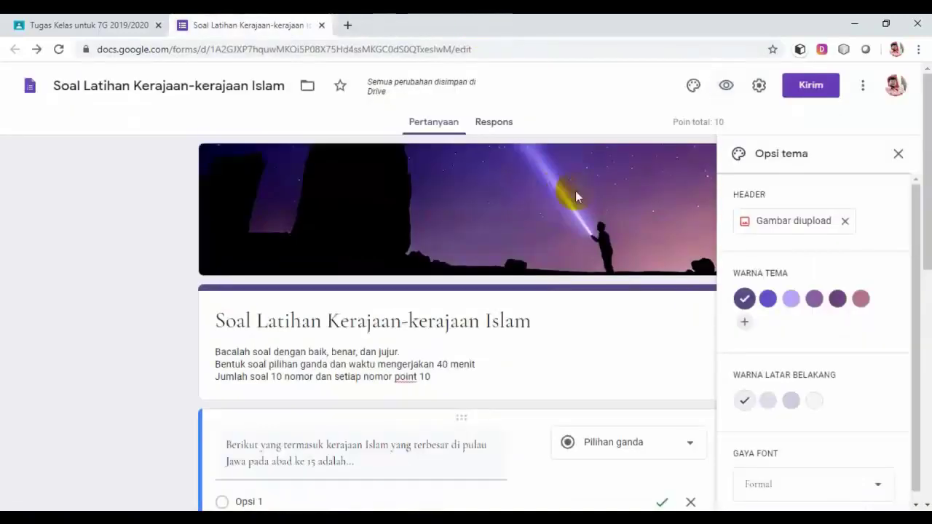
scroll(550, 204, "down", 1)
scroll(546, 201, "down", 3)
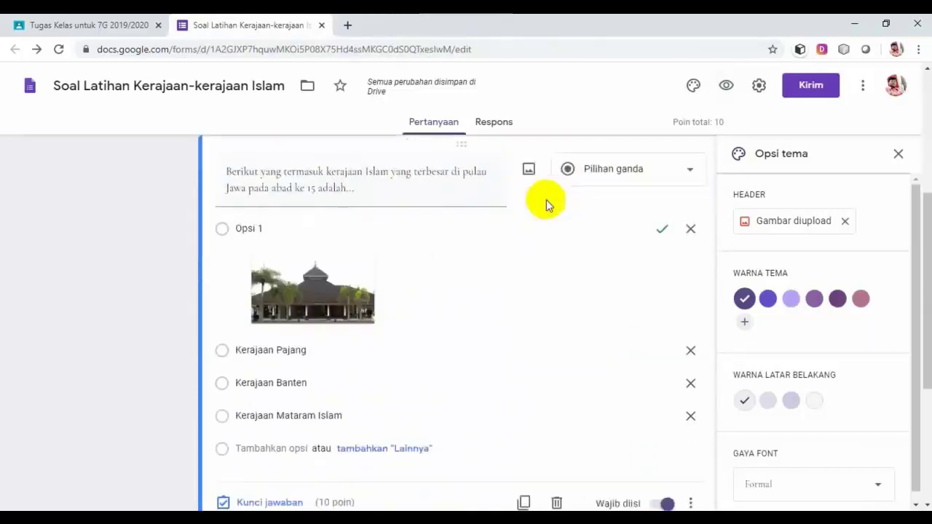
scroll(546, 201, "up", 4)
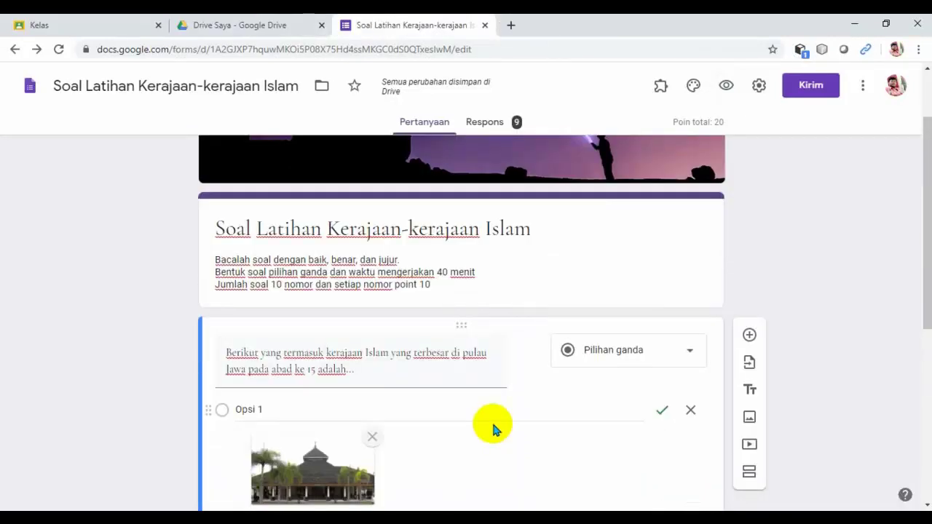
Add a new question beneath the form description and start editing it.
left_click(437, 284)
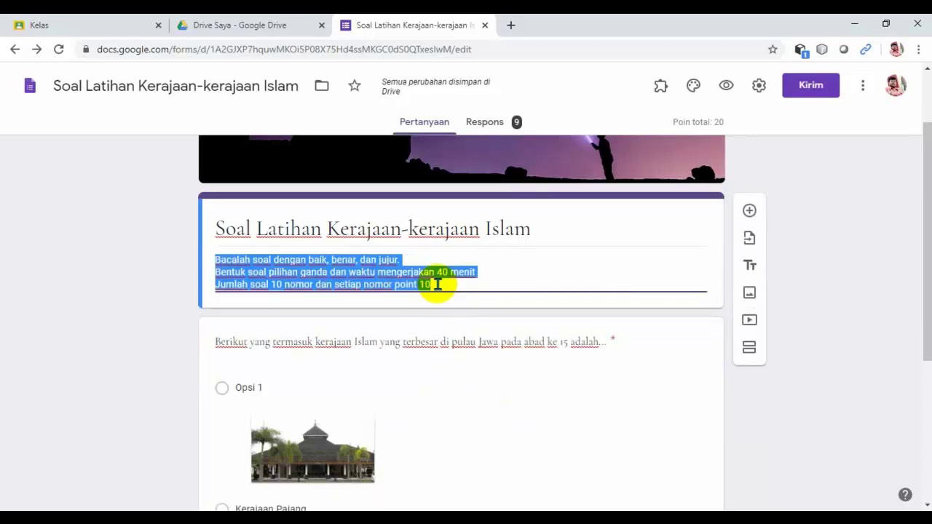
left_click(436, 284)
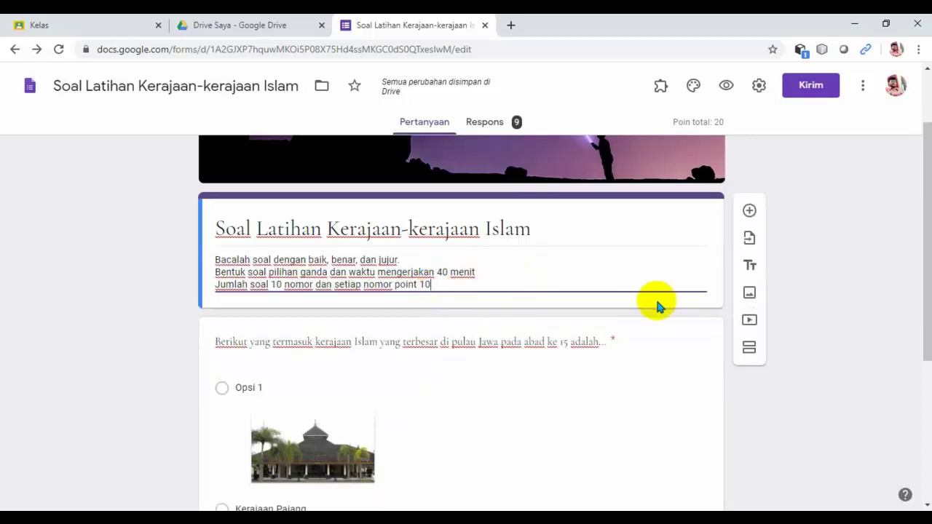
left_click(749, 211)
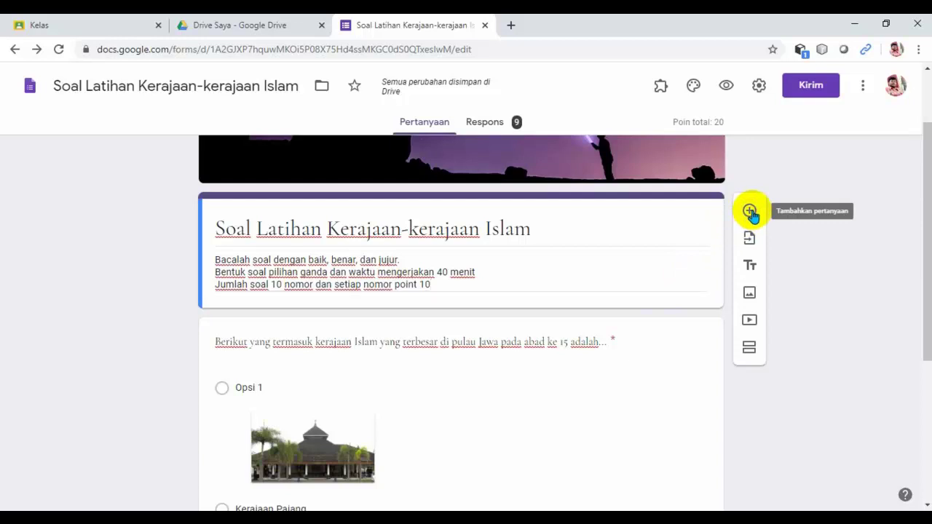
left_click(750, 211)
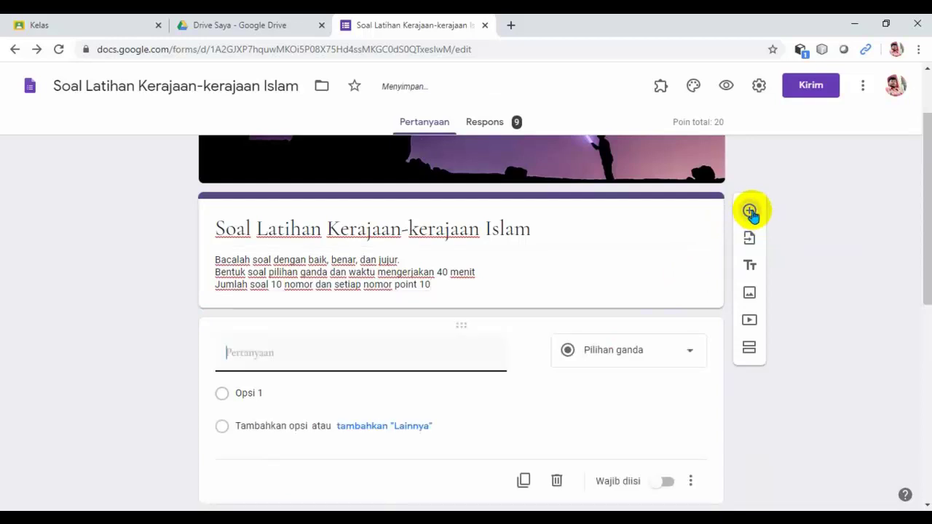
left_click(313, 362)
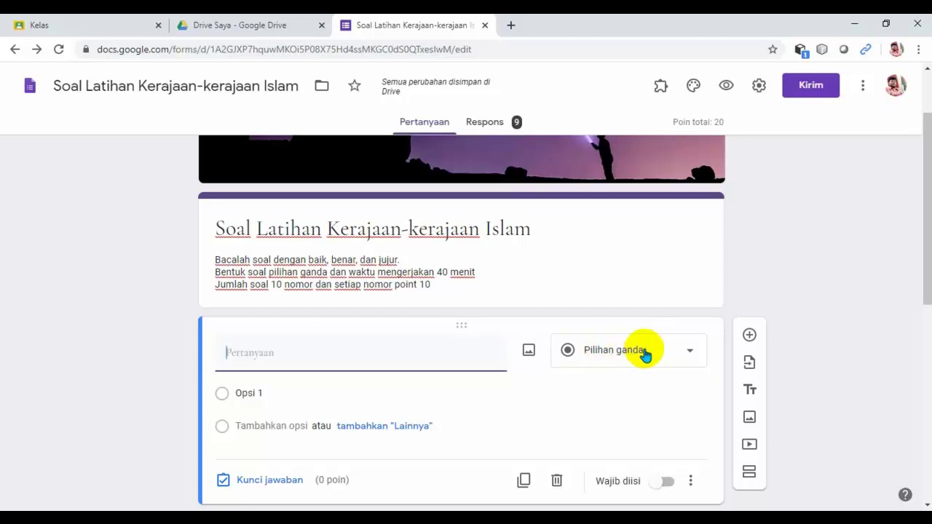
Make the new question a Jawaban singkat (short-answer) question titled 'Nama'.
left_click(644, 355)
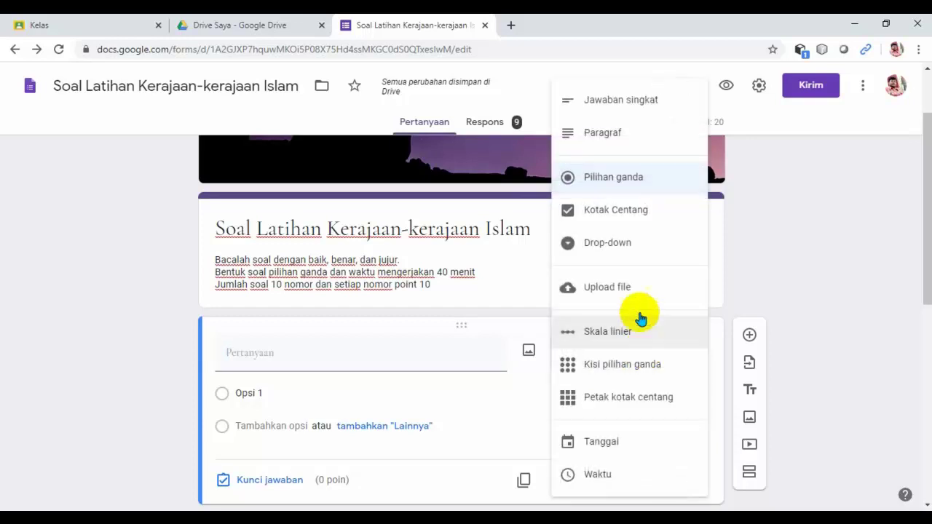
left_click(613, 103)
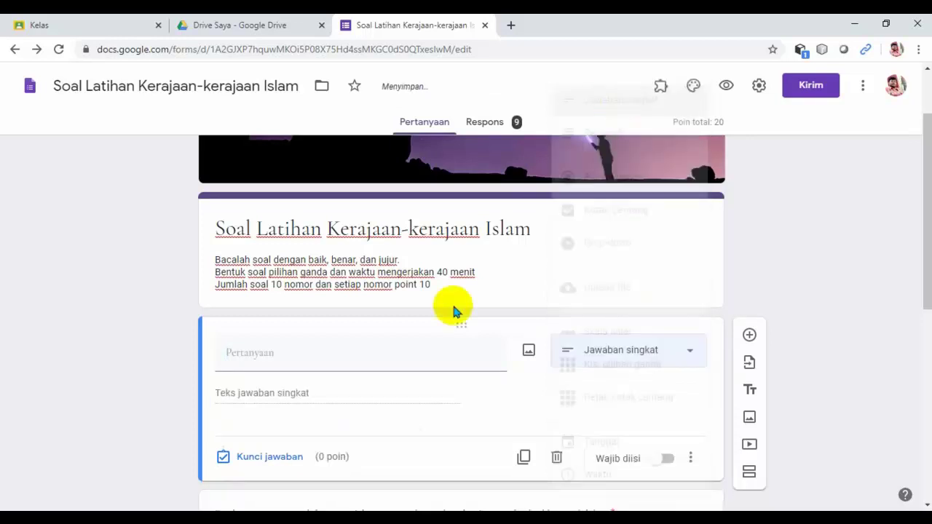
left_click(280, 356)
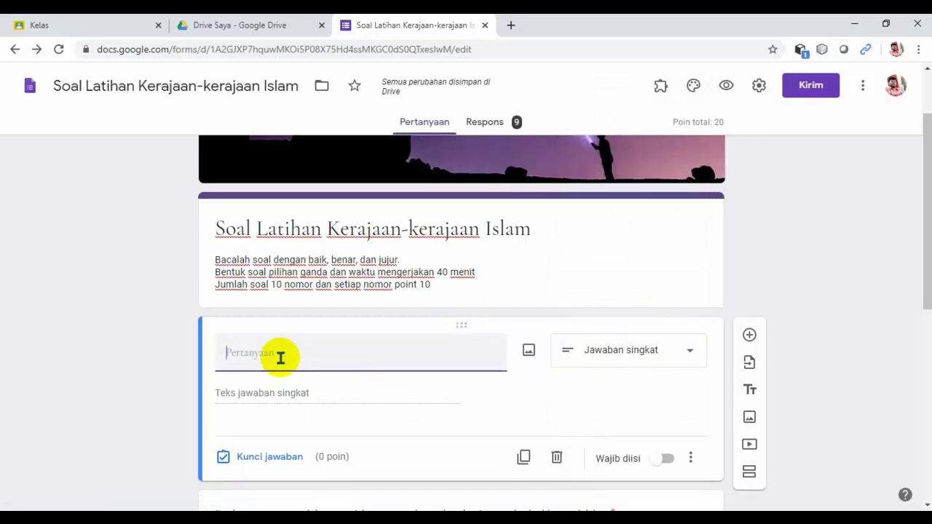
type("Nama")
key("BackSpace")
key("BackSpace")
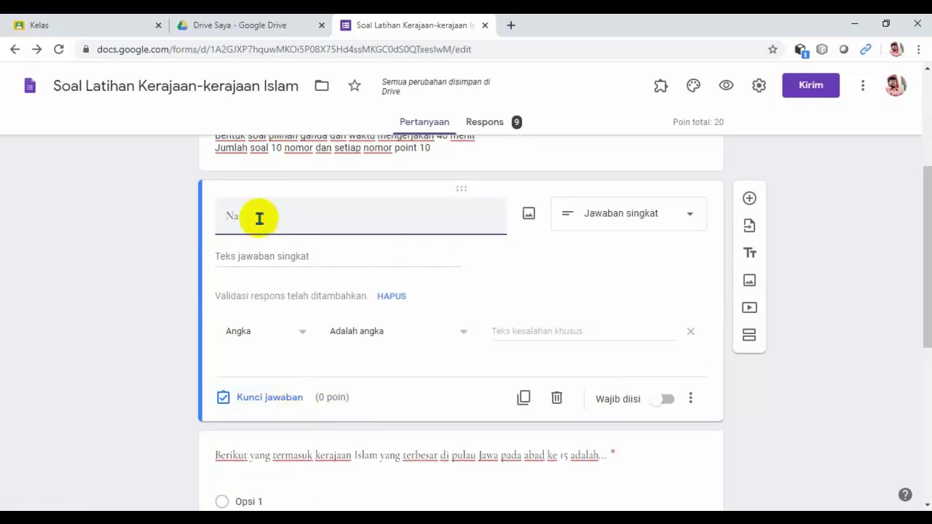
type("ma")
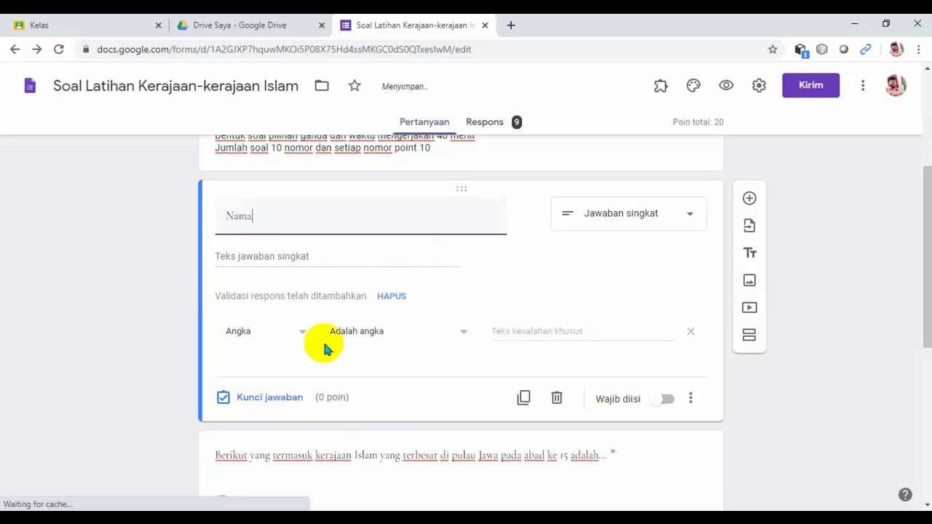
scroll(325, 350, "down", 5)
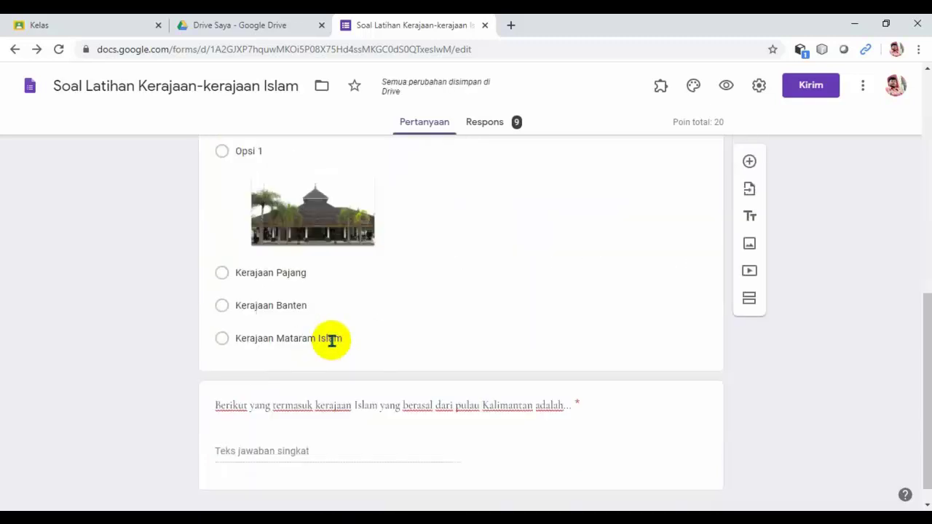
scroll(330, 338, "up", 4)
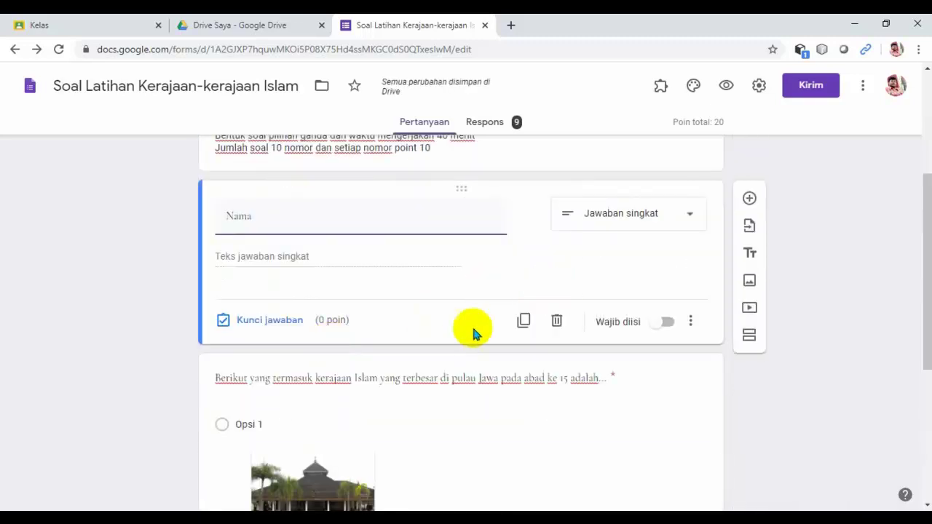
scroll(471, 325, "down", 1)
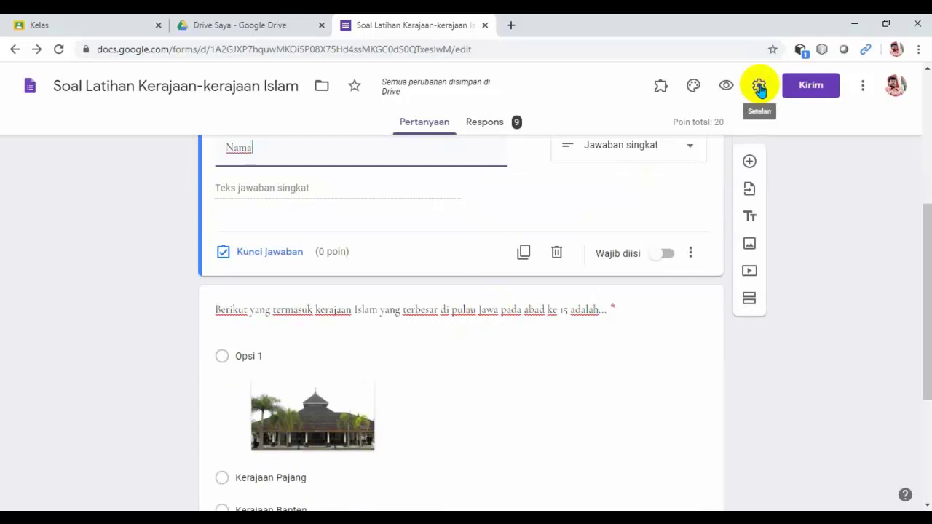
Switch off 'Jadikan ini sebagai kuis' in the form's Kuis settings and save.
left_click(759, 87)
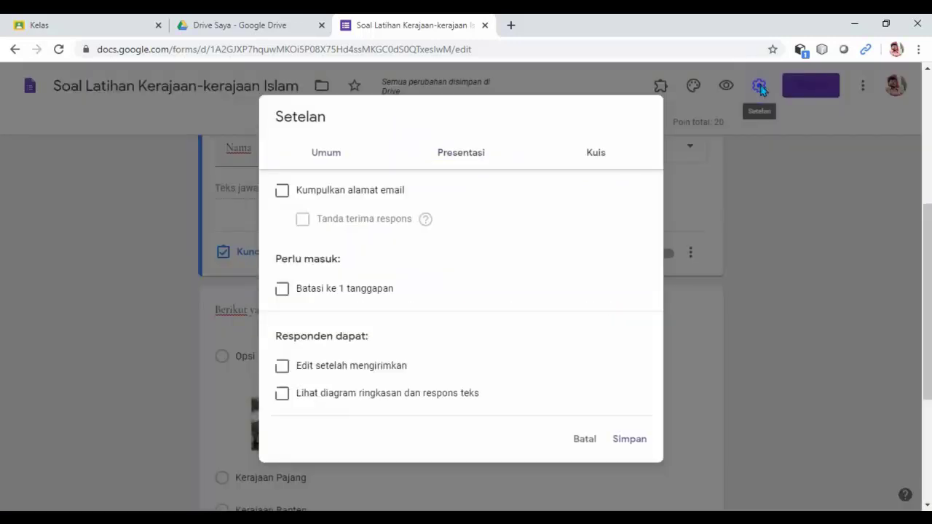
left_click(594, 155)
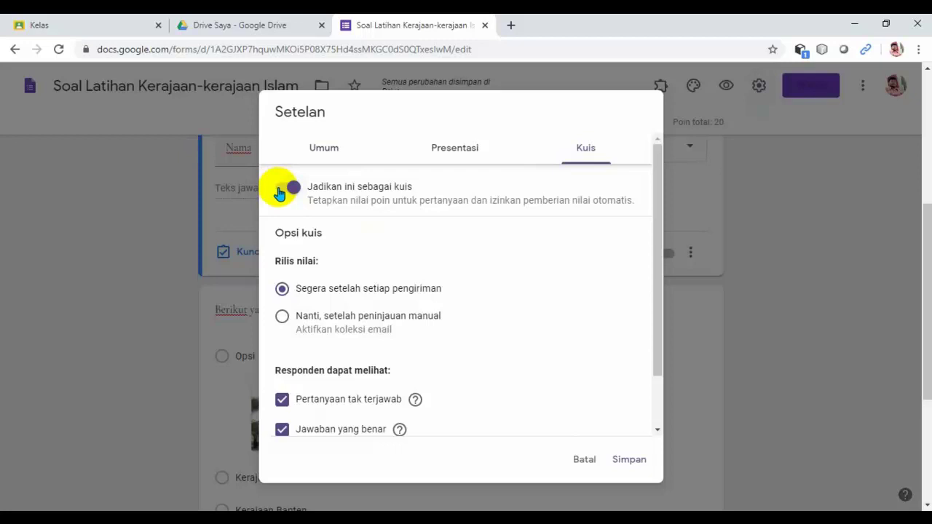
left_click(280, 191)
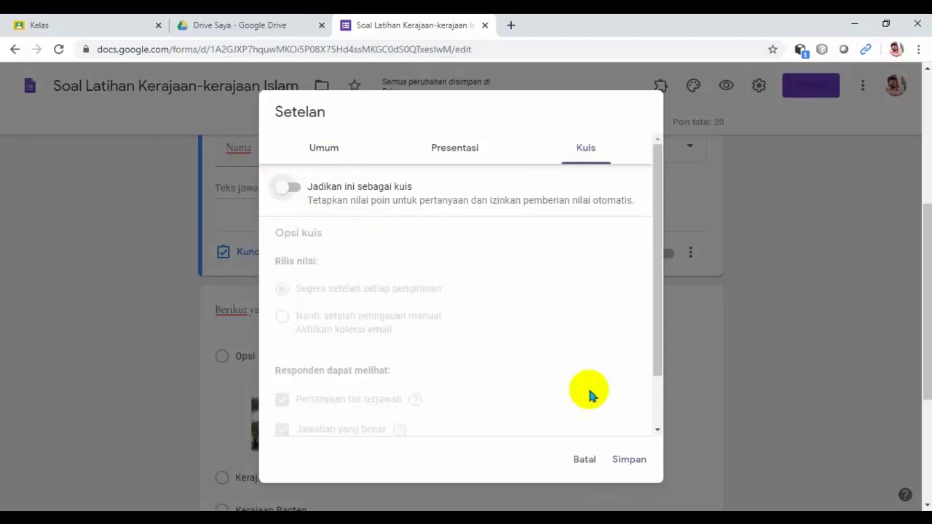
left_click(630, 462)
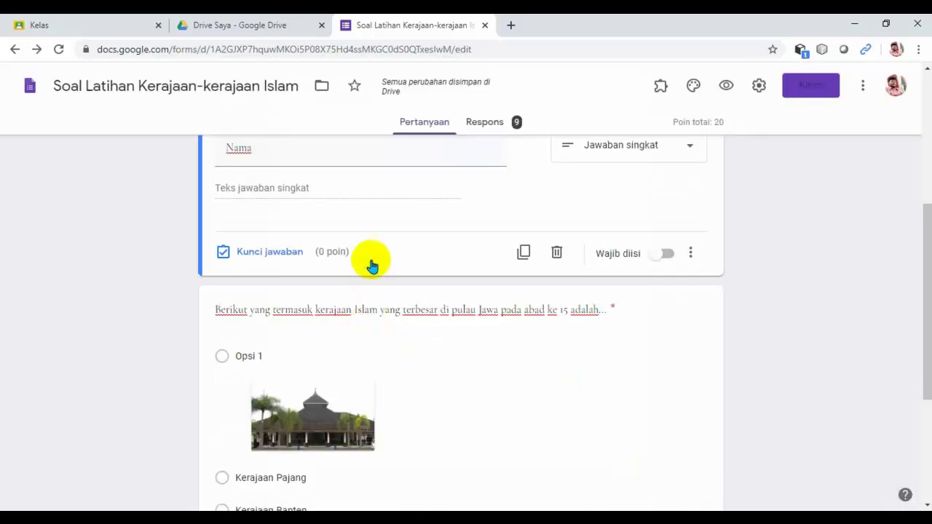
scroll(439, 364, "up", 3)
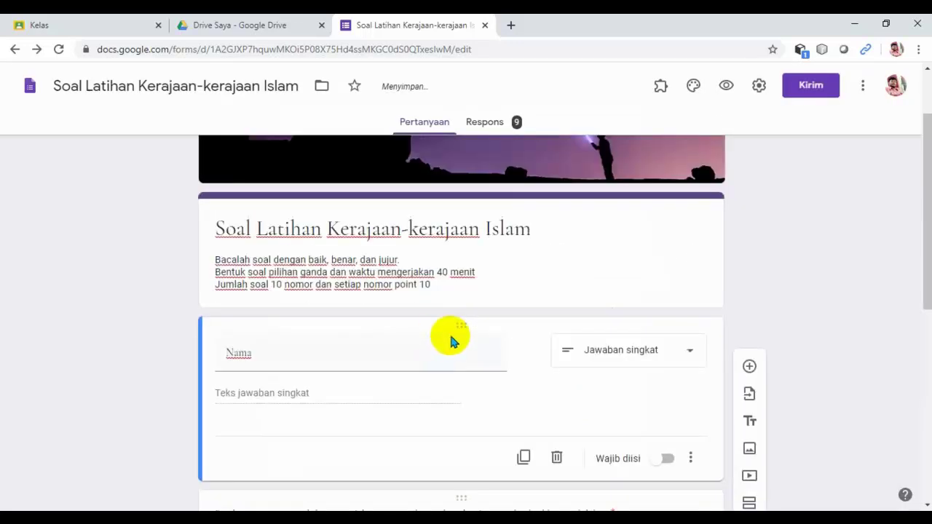
scroll(451, 331, "up", 1)
scroll(452, 332, "down", 1)
scroll(451, 331, "down", 2)
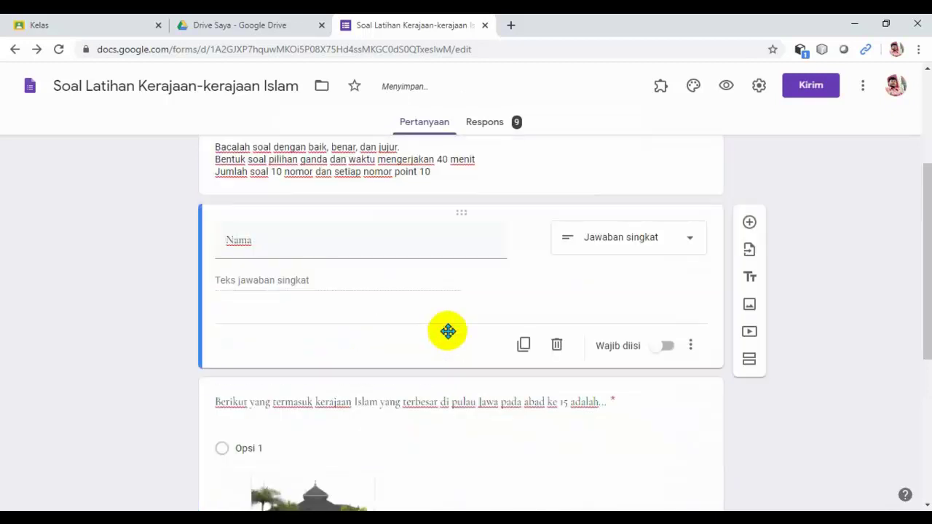
scroll(347, 314, "down", 1)
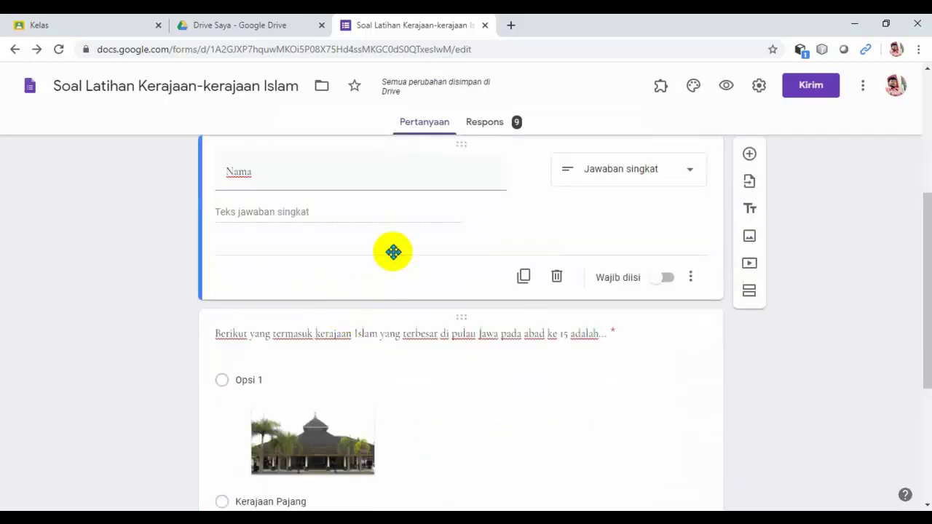
scroll(393, 252, "down", 1)
scroll(391, 249, "up", 2)
scroll(380, 298, "down", 2)
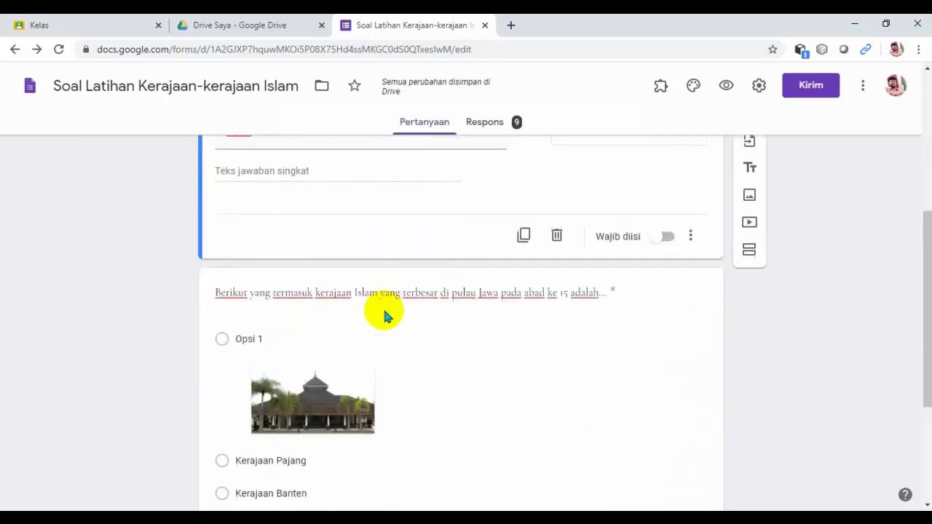
scroll(385, 305, "down", 3)
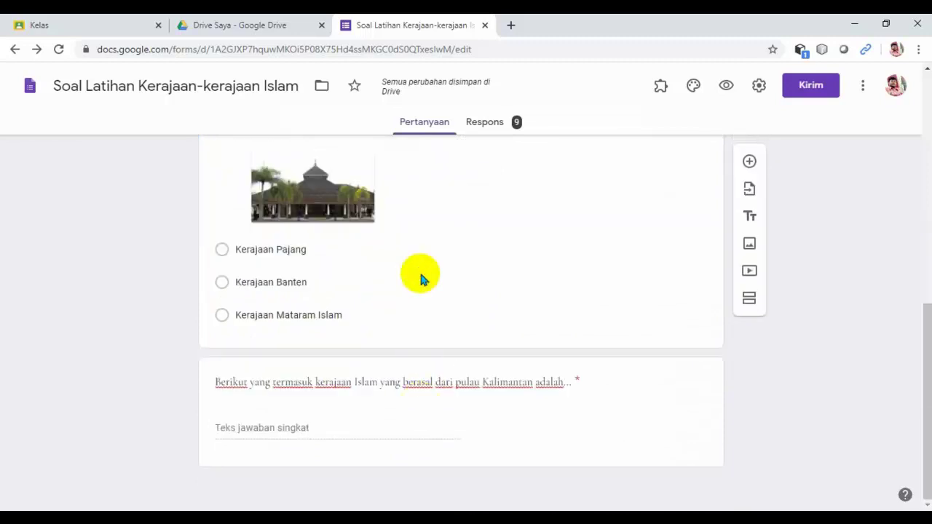
left_click(421, 273)
scroll(421, 410, "down", 1)
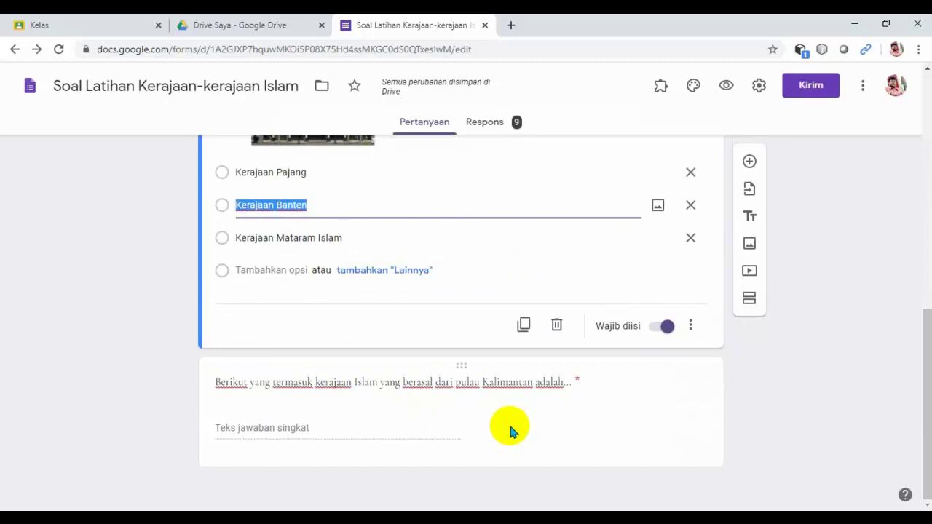
scroll(509, 422, "up", 4)
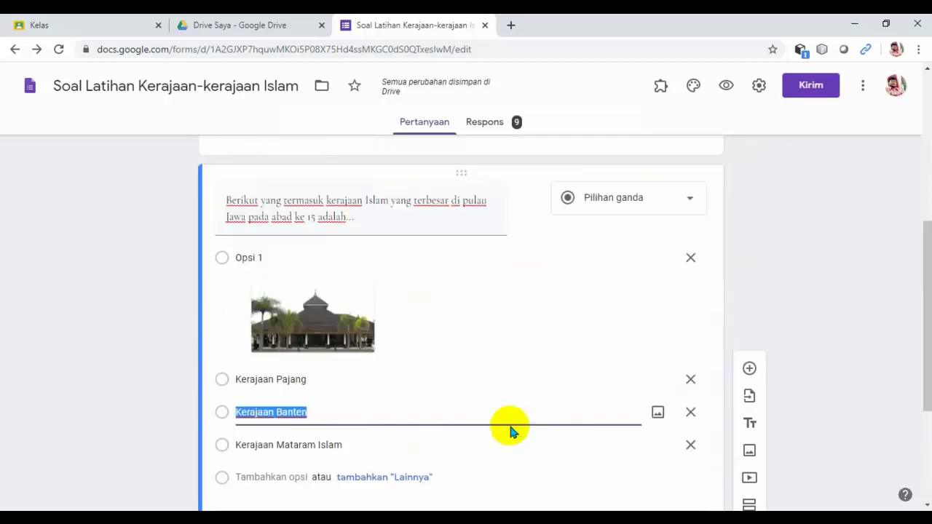
scroll(508, 429, "up", 2)
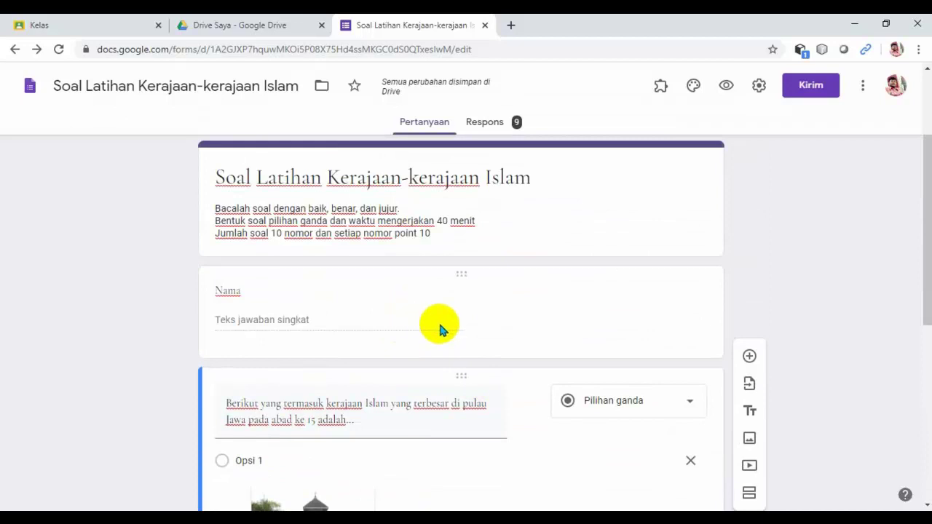
left_click(410, 323)
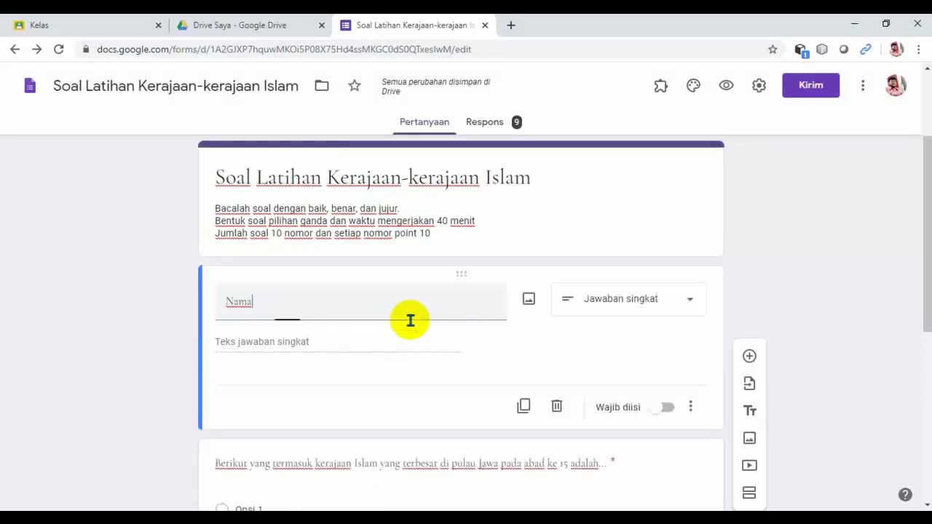
left_click(350, 331)
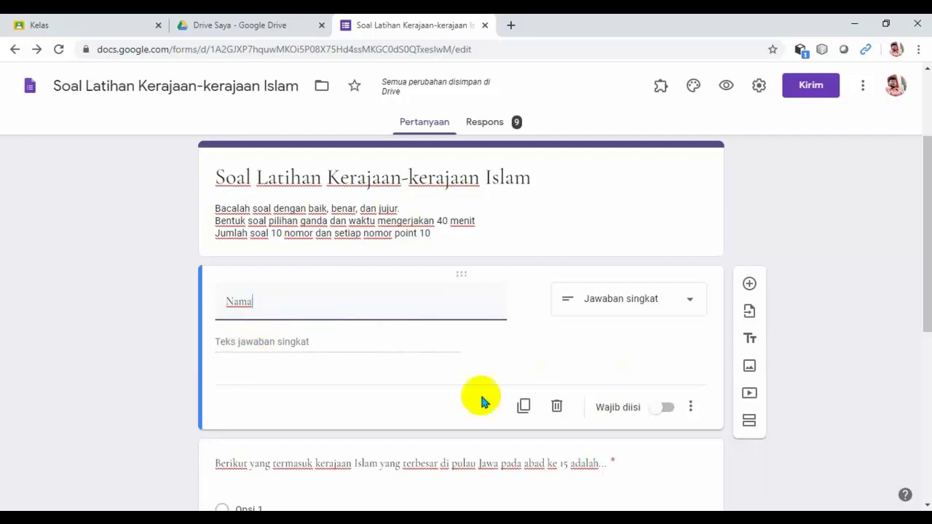
Turn on Wajib diisi for the Nama question.
left_click(668, 410)
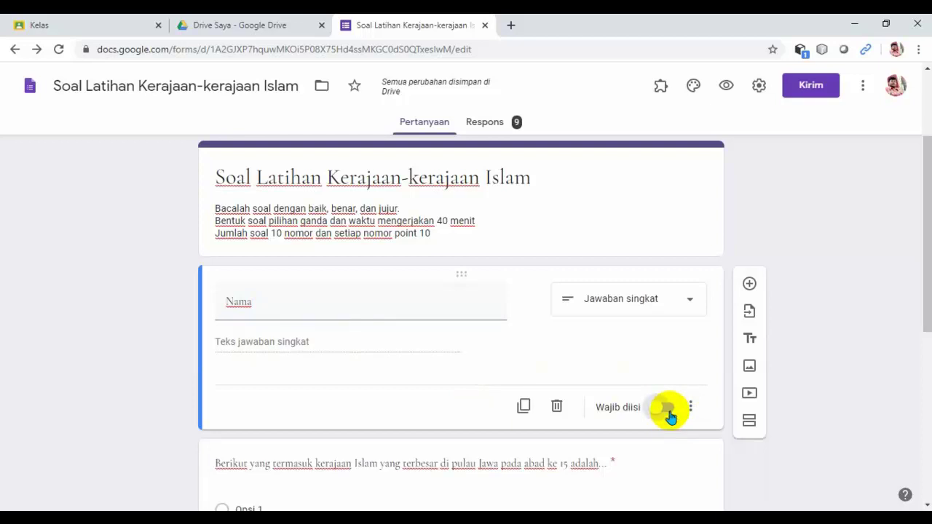
left_click(668, 412)
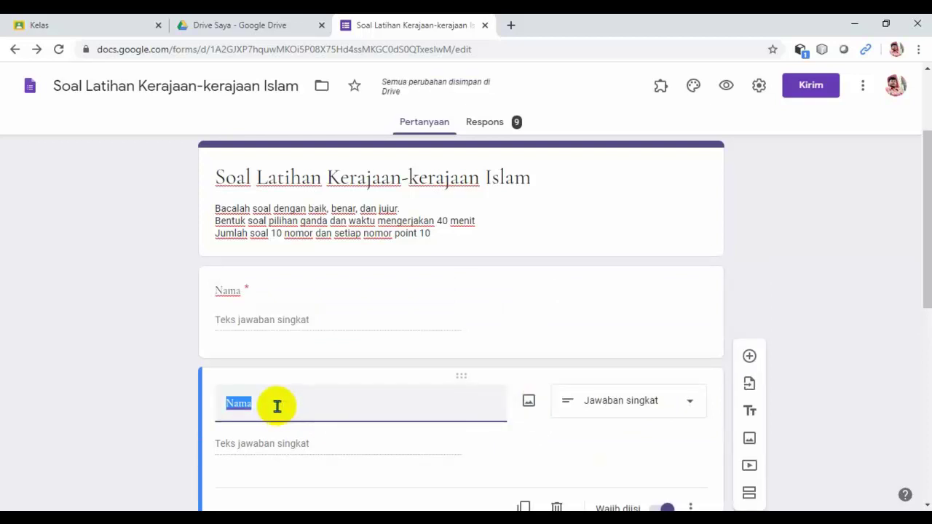
type("No")
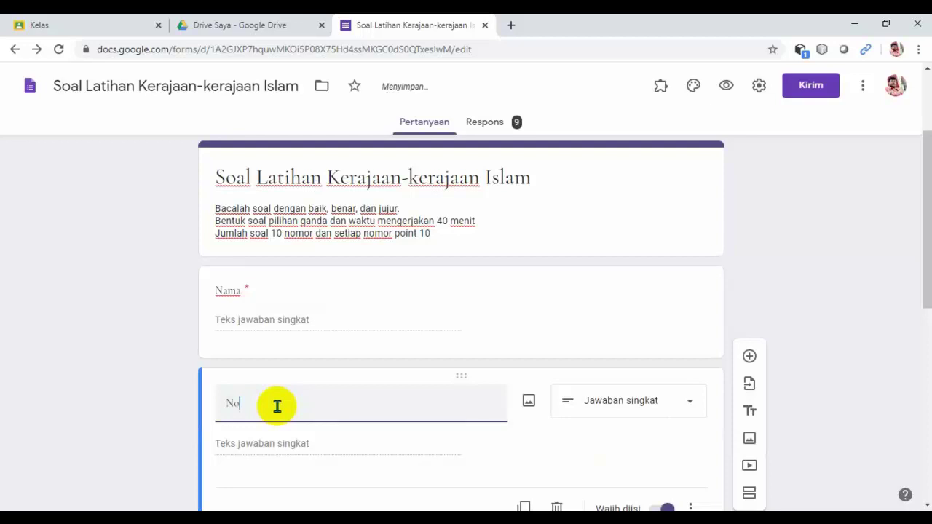
key("BackSpace")
type("Absen")
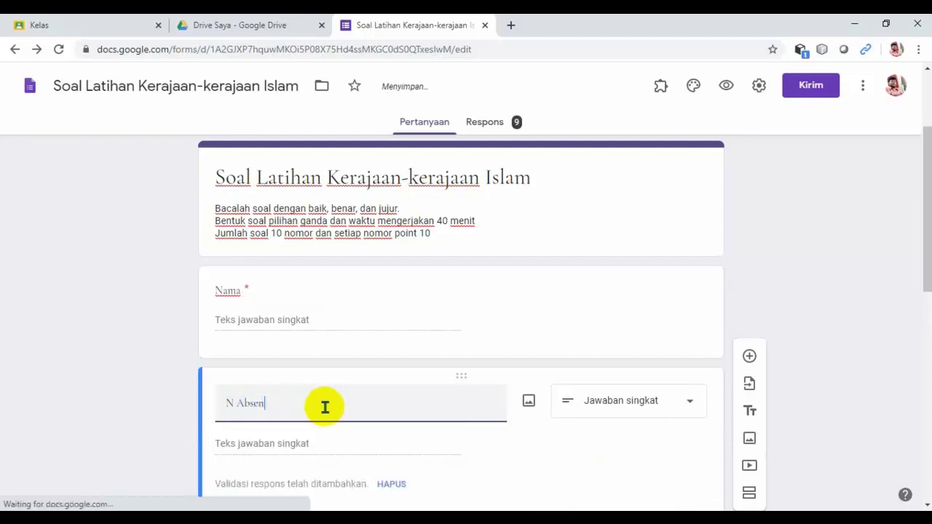
scroll(325, 407, "down", 2)
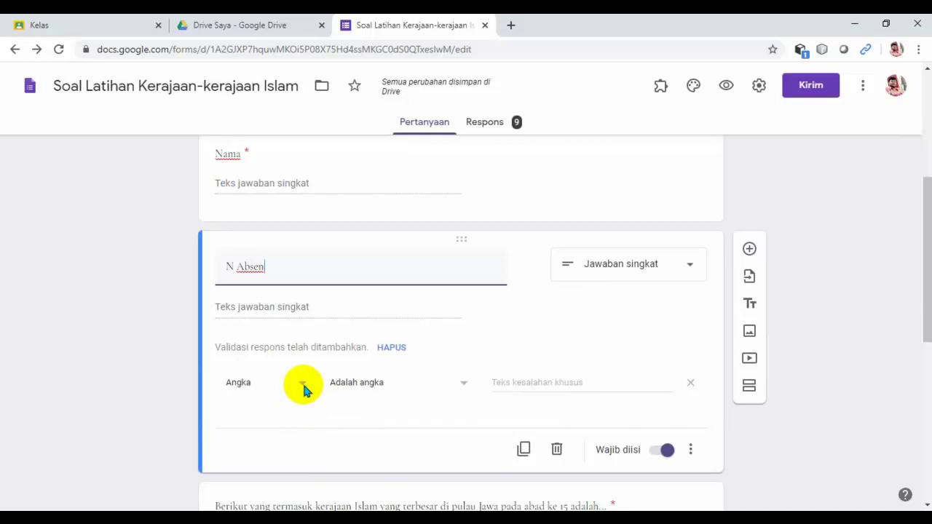
left_click(302, 386)
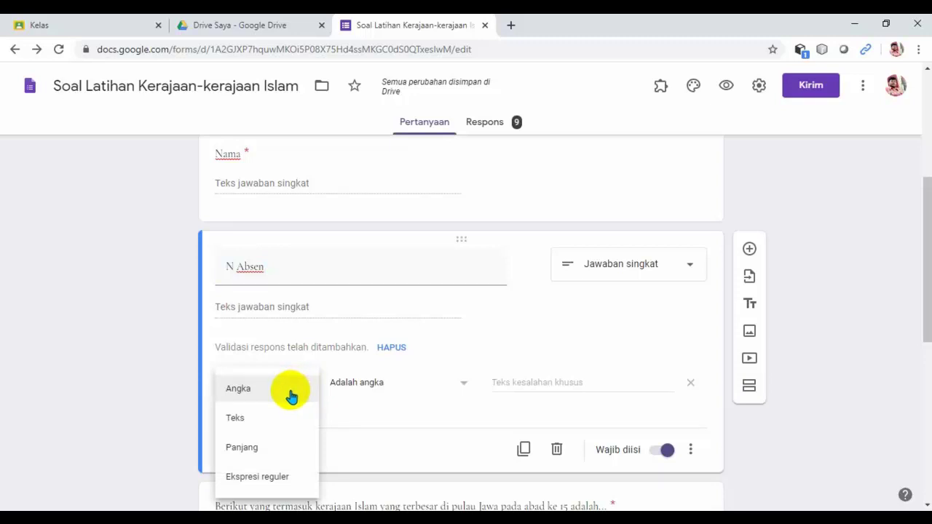
left_click(291, 395)
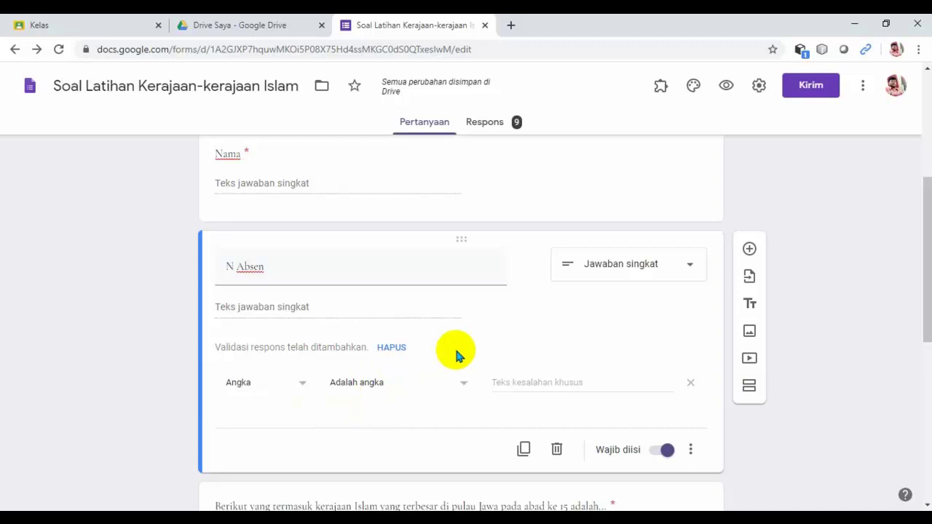
left_click(463, 387)
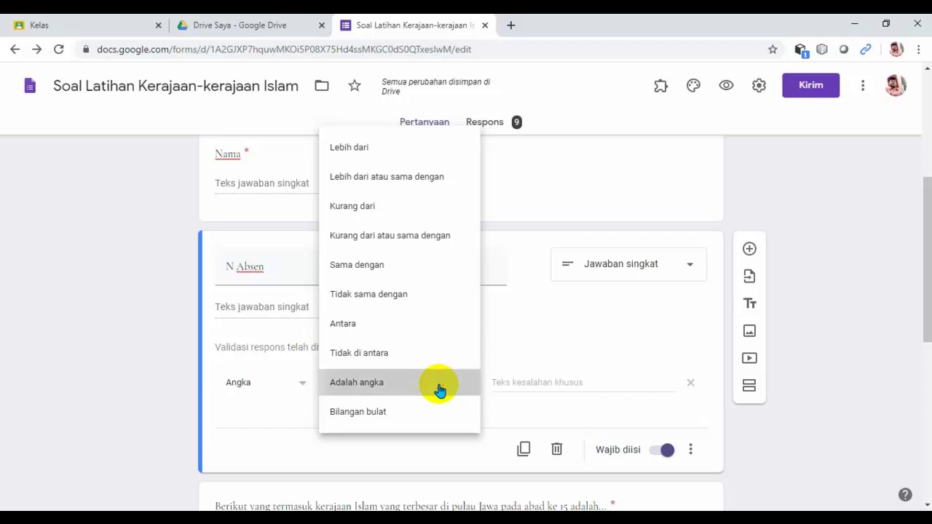
left_click(601, 406)
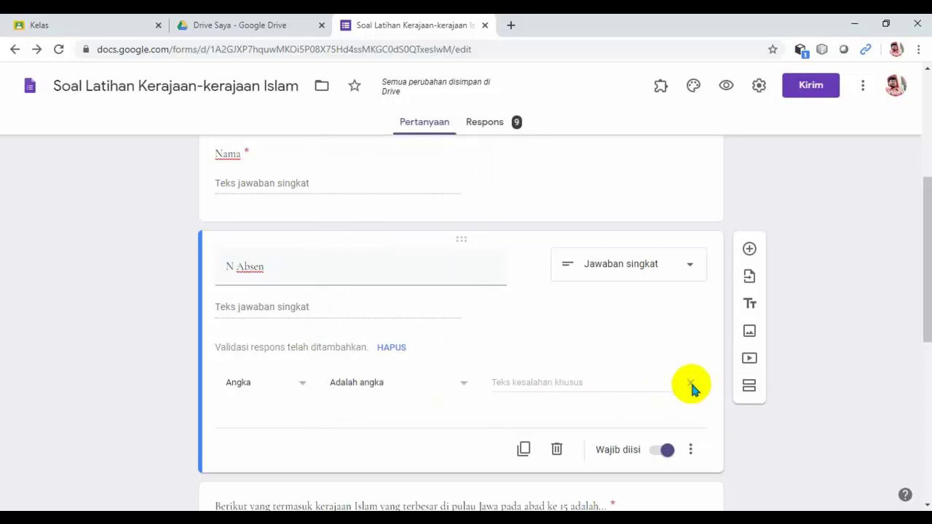
Remove the response validation from the attendance question.
left_click(690, 384)
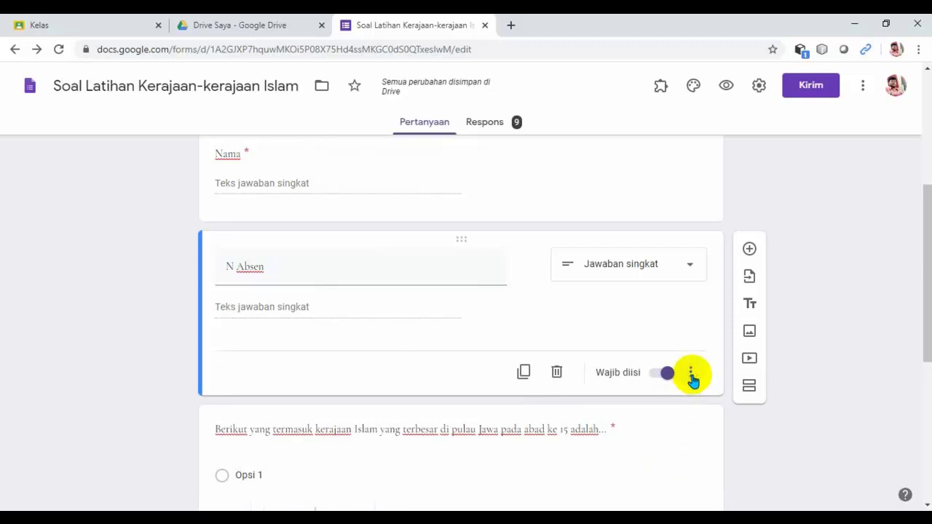
left_click(691, 374)
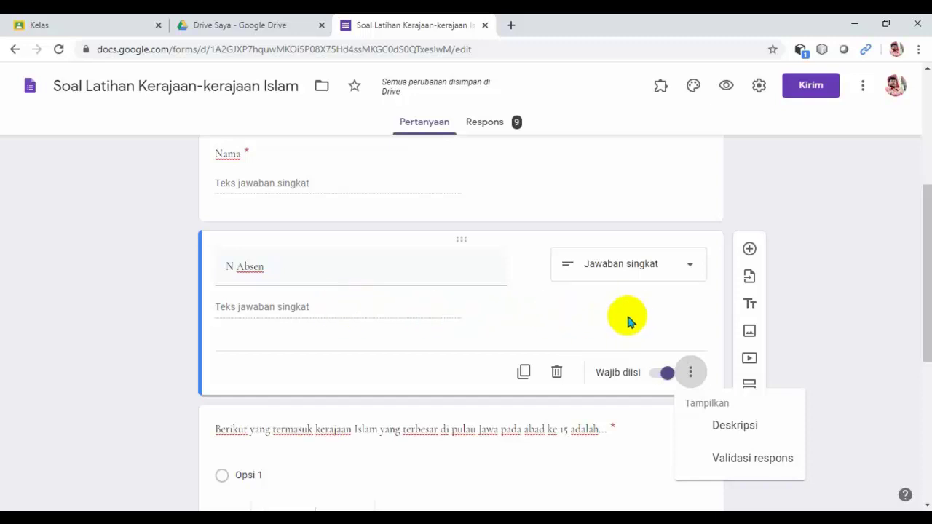
left_click(235, 266)
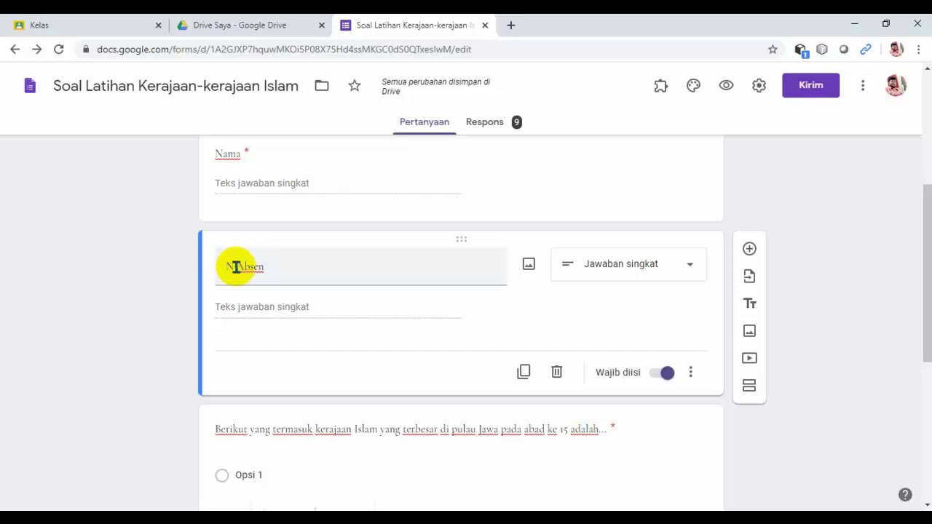
Rename the question 'Nomor Absen' and duplicate it.
triple_click(242, 267)
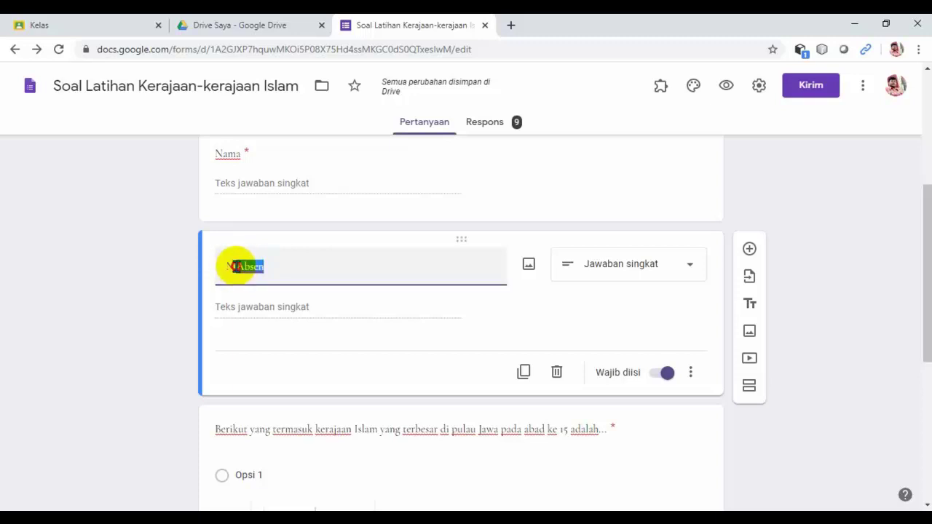
double_click(239, 266)
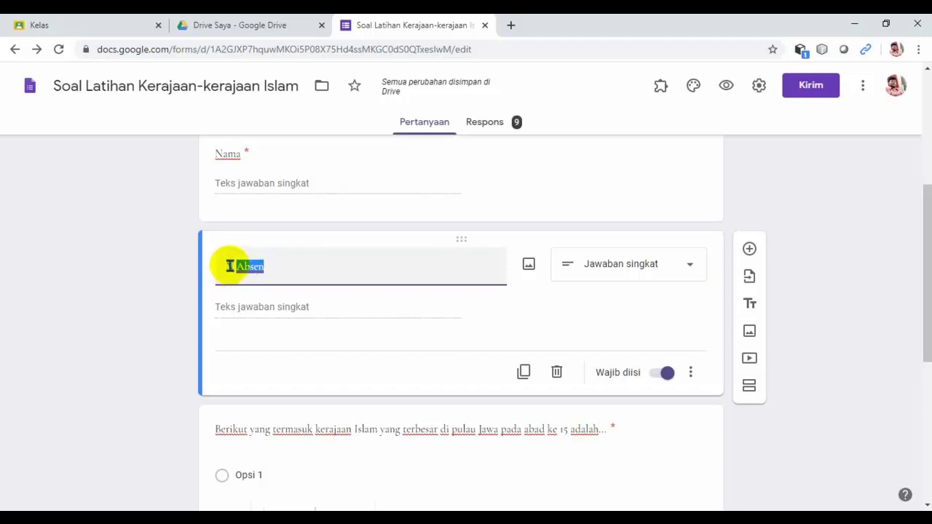
left_click(233, 266)
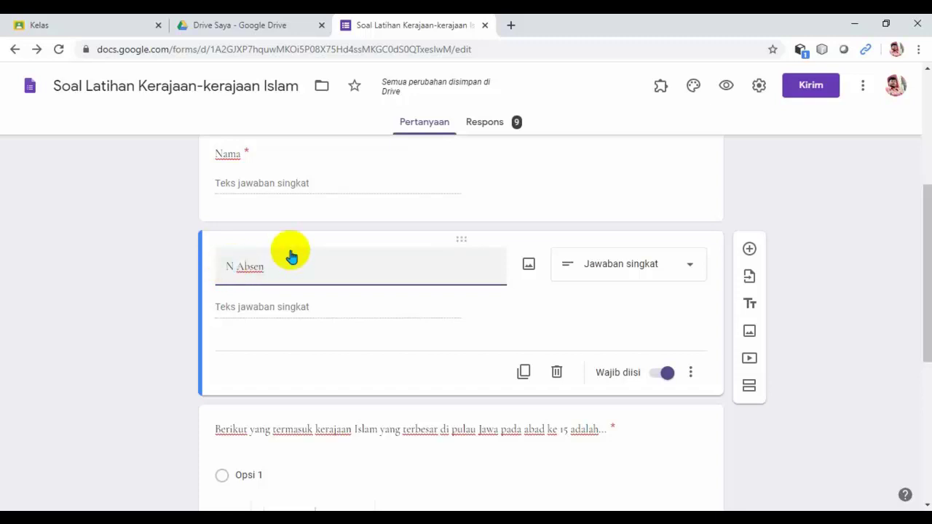
type("omor")
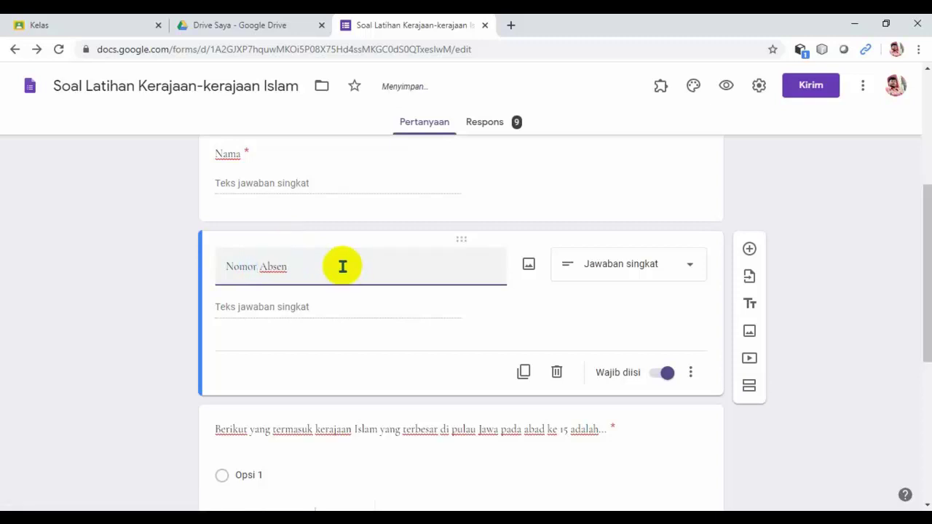
left_click(524, 373)
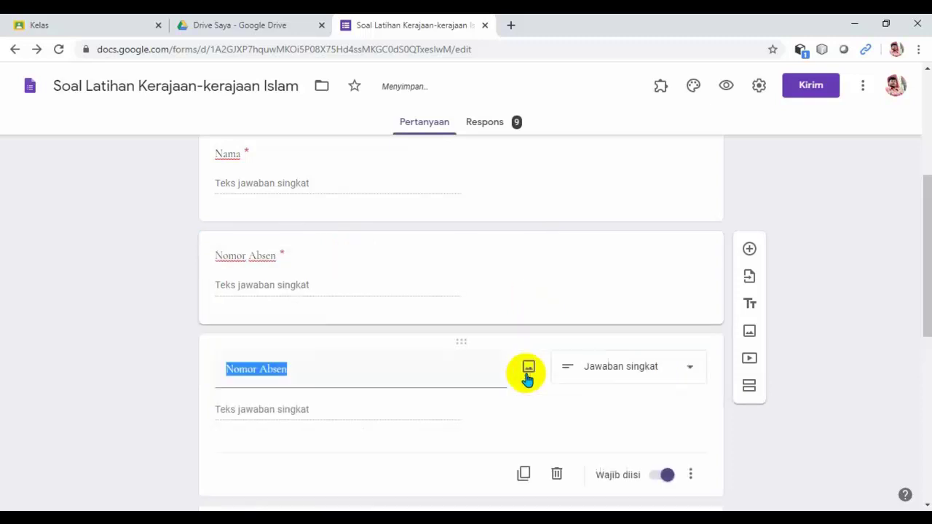
Retitle the copied question 'Kelas' and change it to a Kotak Centang checkbox question.
left_click(291, 371)
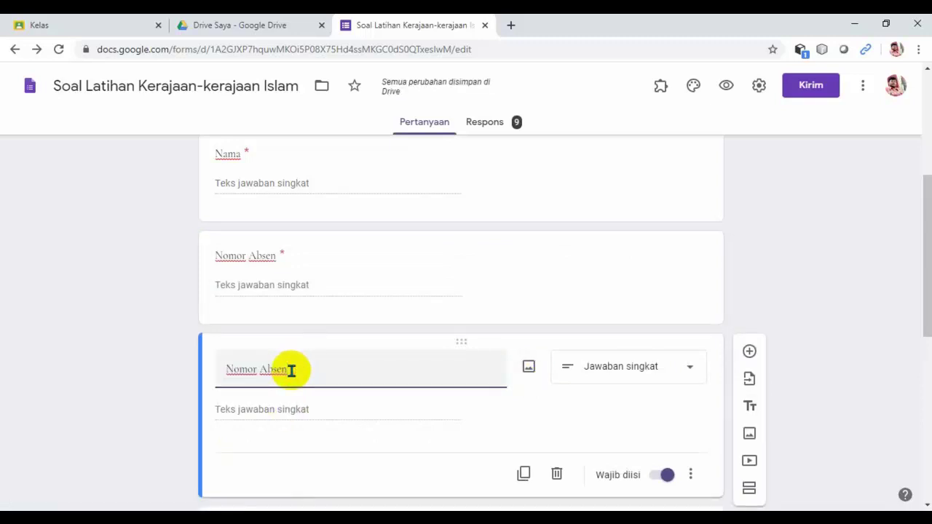
key("BackSpace")
key("BackSpace")
key("BackSpace")
key("BackSpace")
key("BackSpace")
key("BackSpace")
key("BackSpace")
key("BackSpace")
key("BackSpace")
key("BackSpace")
key("BackSpace")
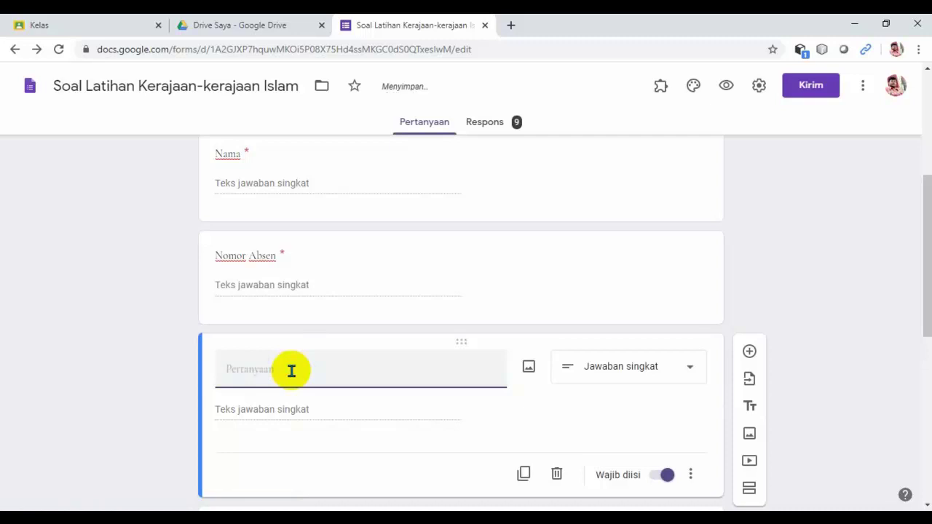
type("K")
type("elas")
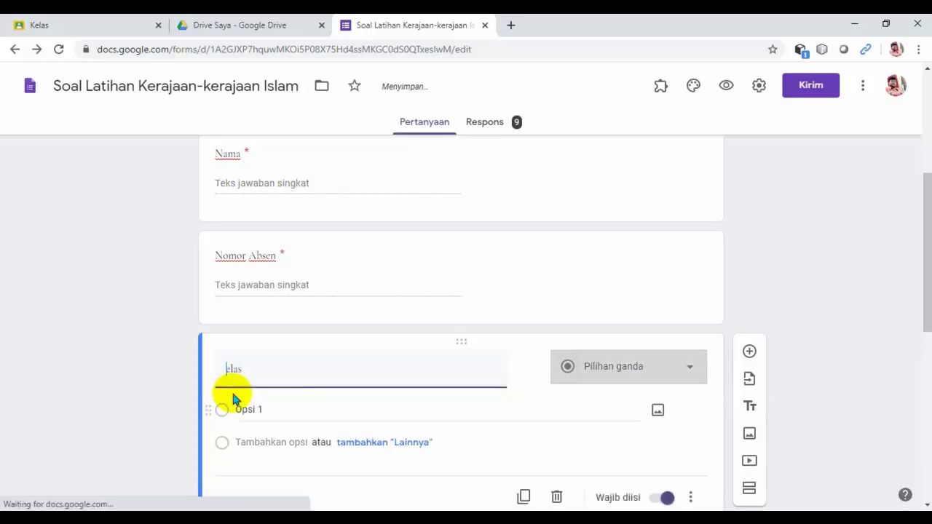
type("K")
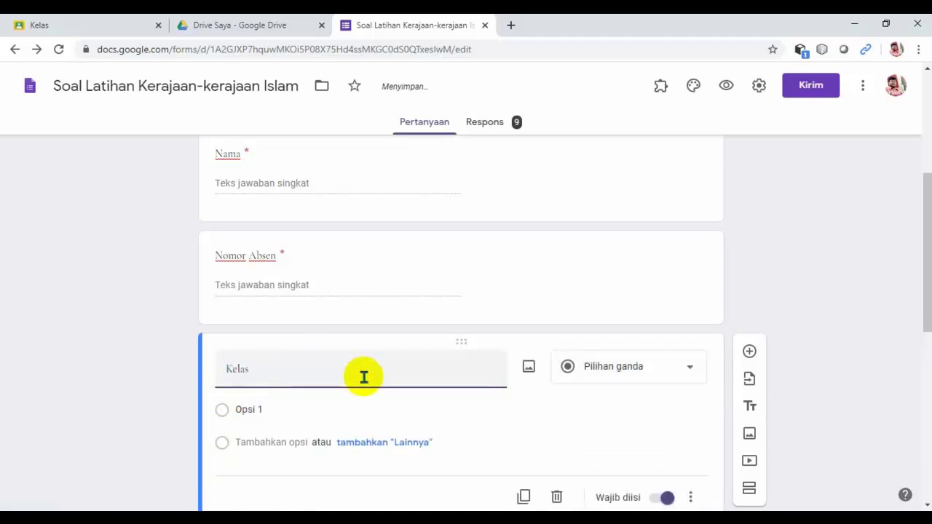
scroll(364, 376, "up", 1)
scroll(364, 378, "down", 1)
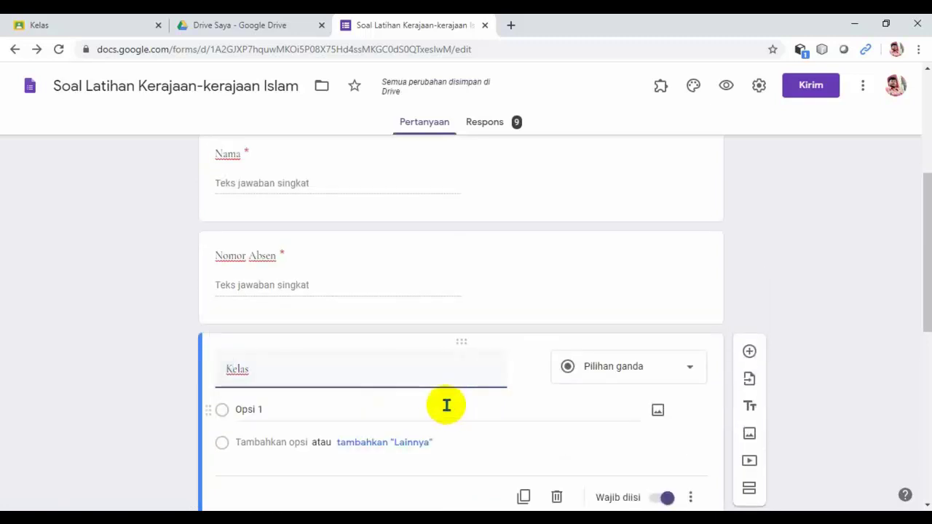
scroll(444, 405, "down", 1)
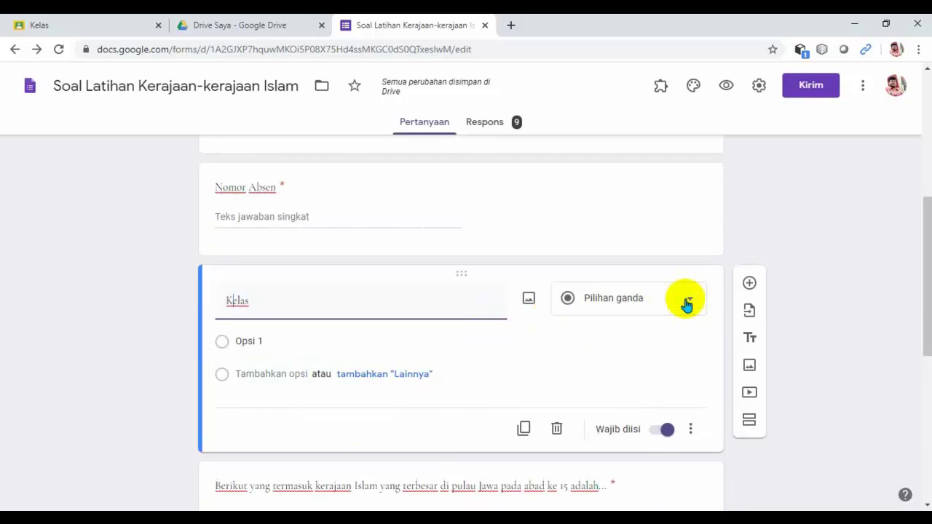
left_click(686, 304)
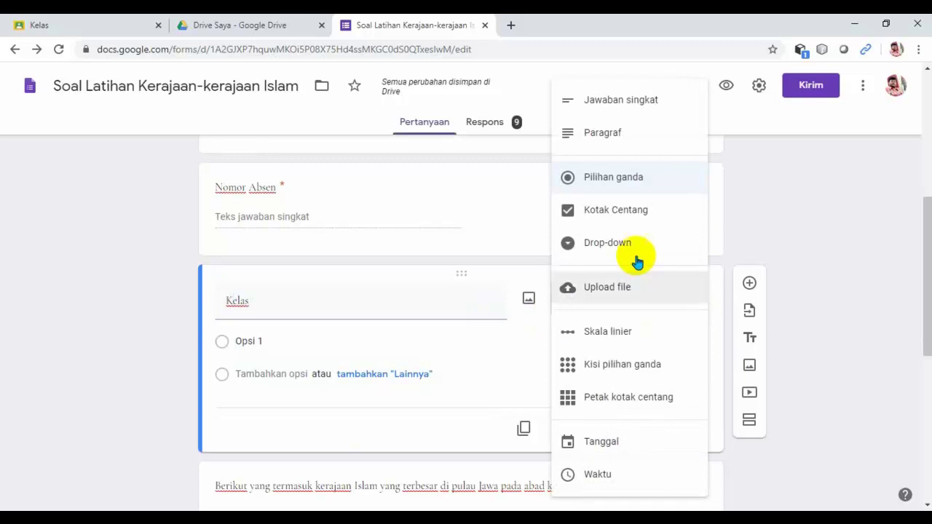
left_click(632, 217)
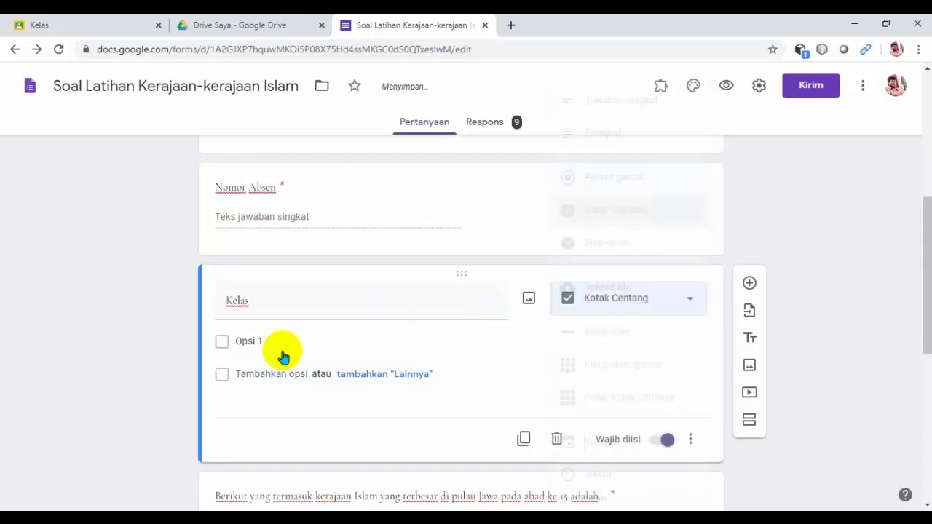
Fill the Kelas checkbox options with 7A, 7B, 7C and 7D.
left_click(256, 340)
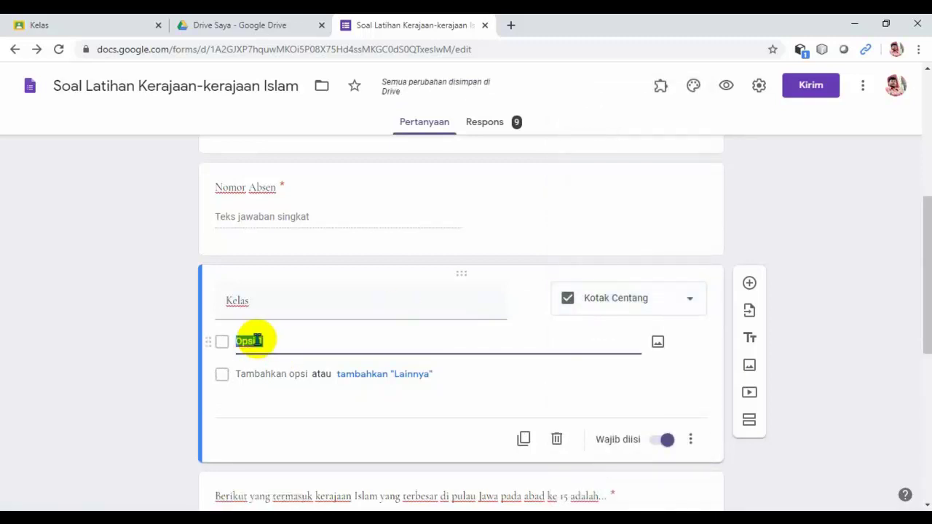
type("K")
key("BackSpace")
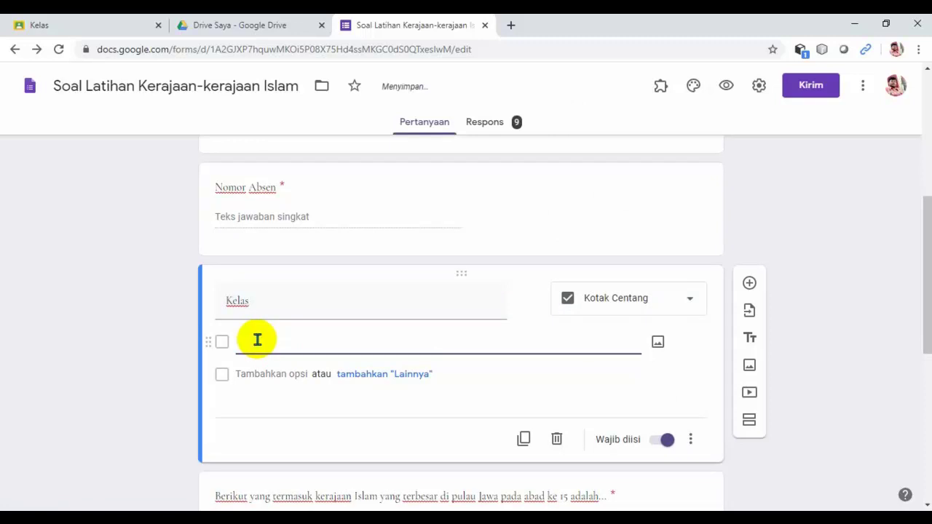
type("7")
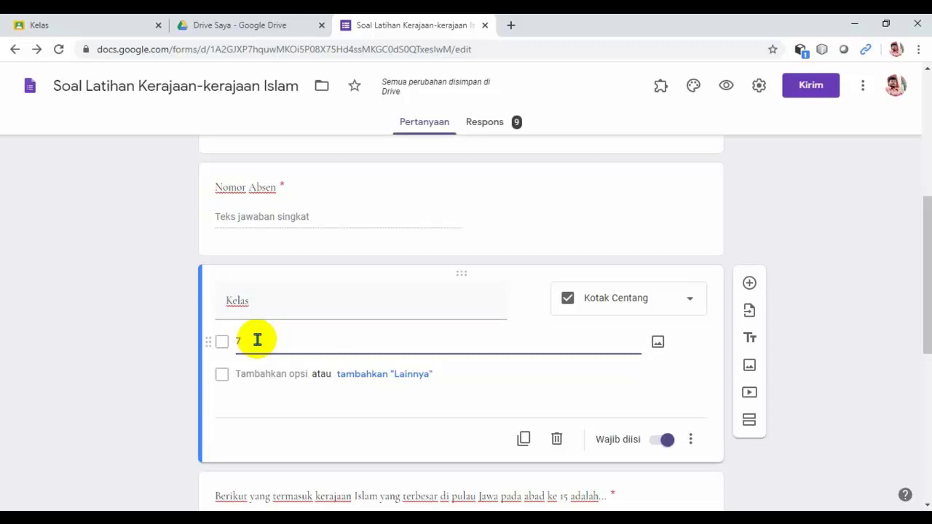
type("A")
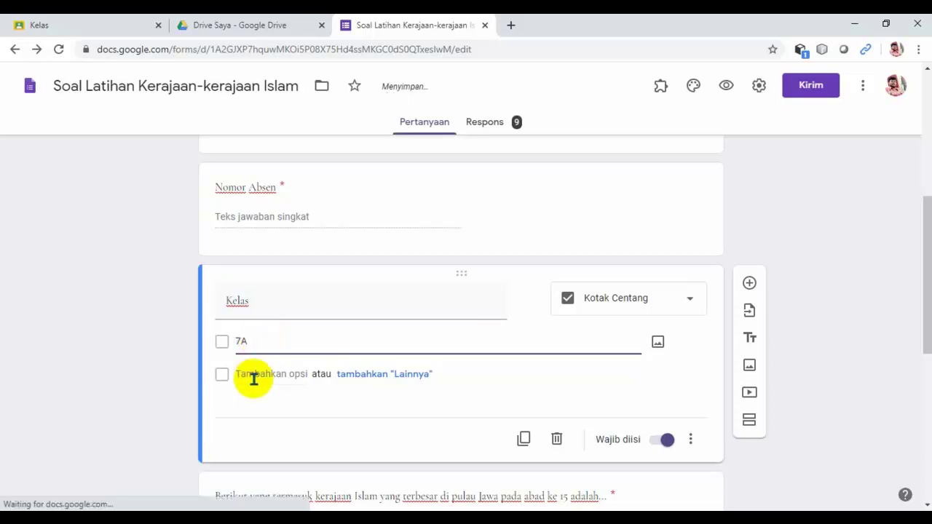
left_click(255, 376)
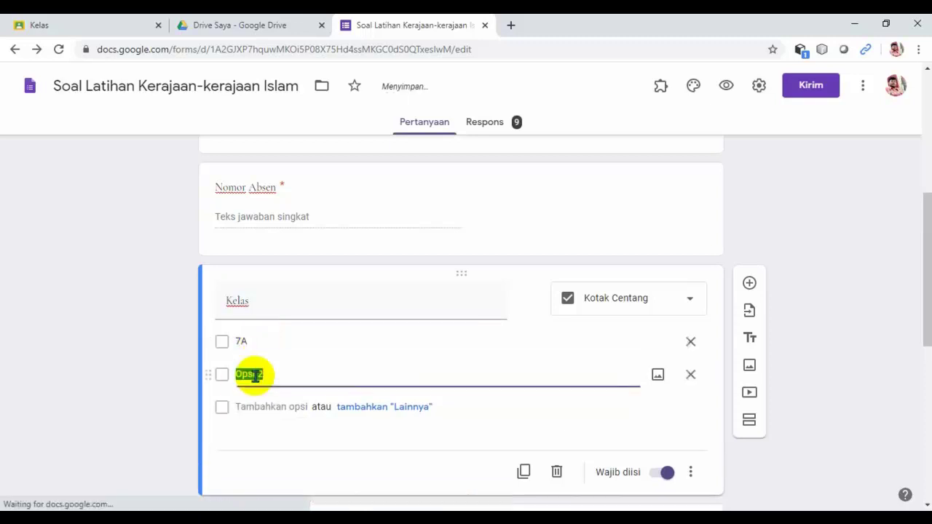
type("7B")
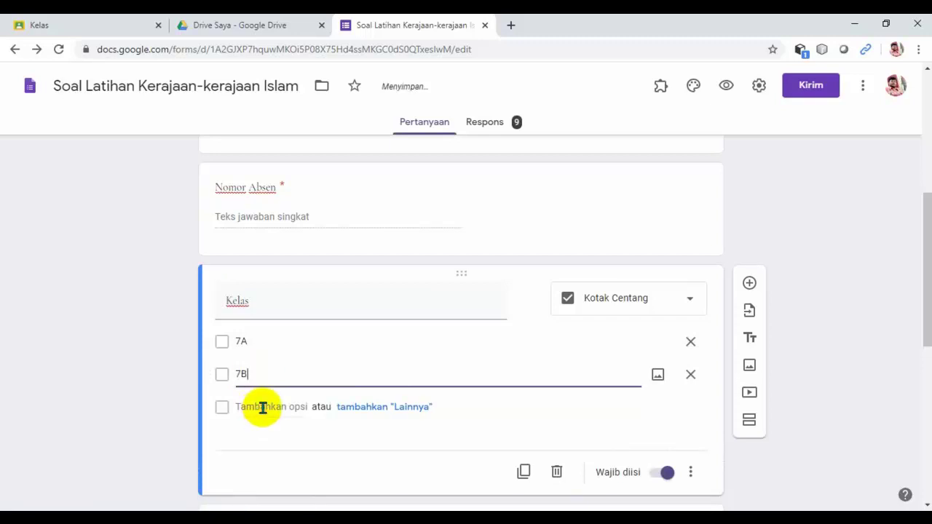
left_click(262, 407)
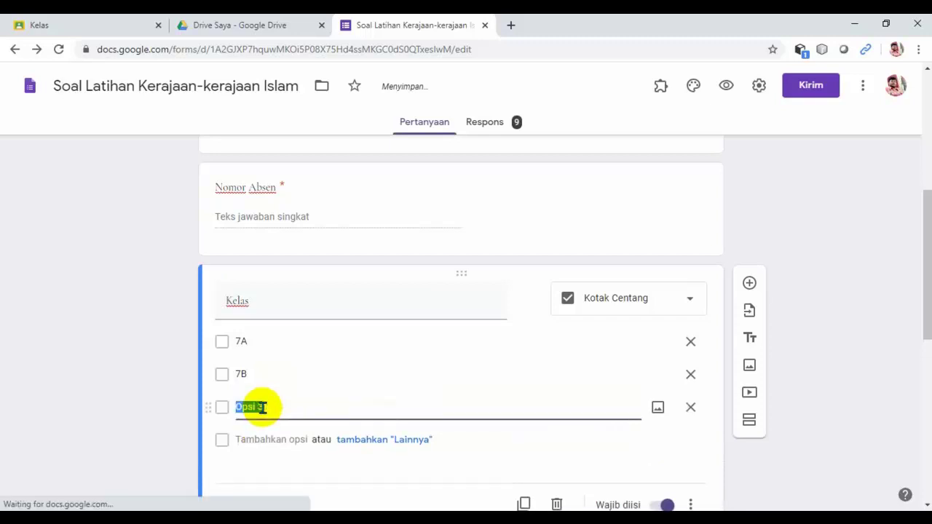
type("7")
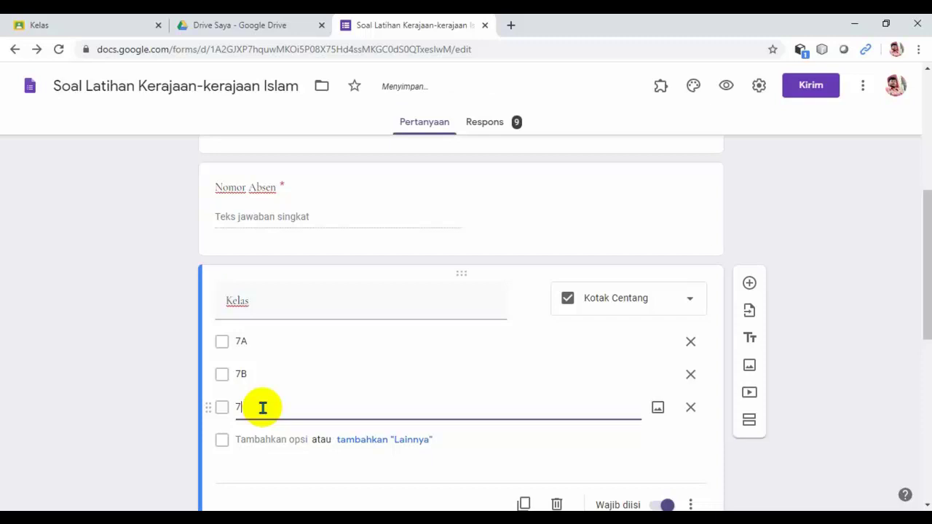
type("C")
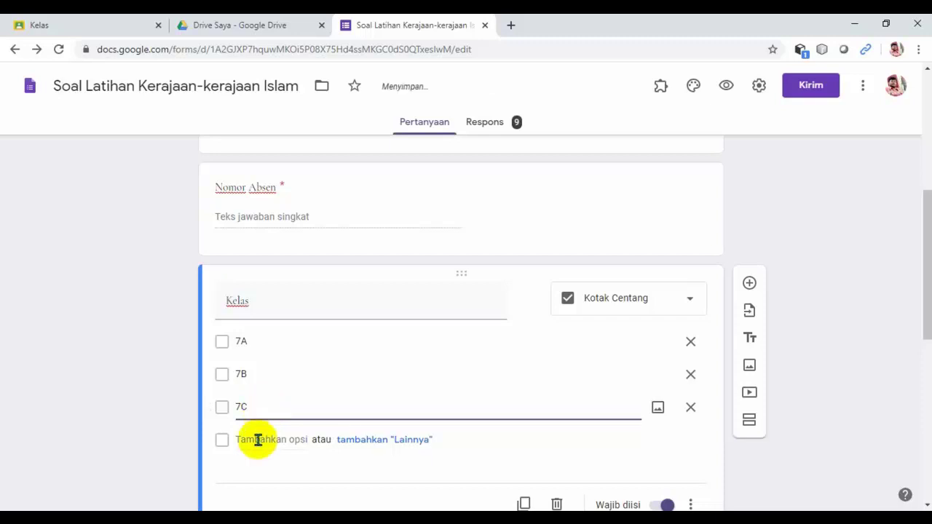
left_click(258, 439)
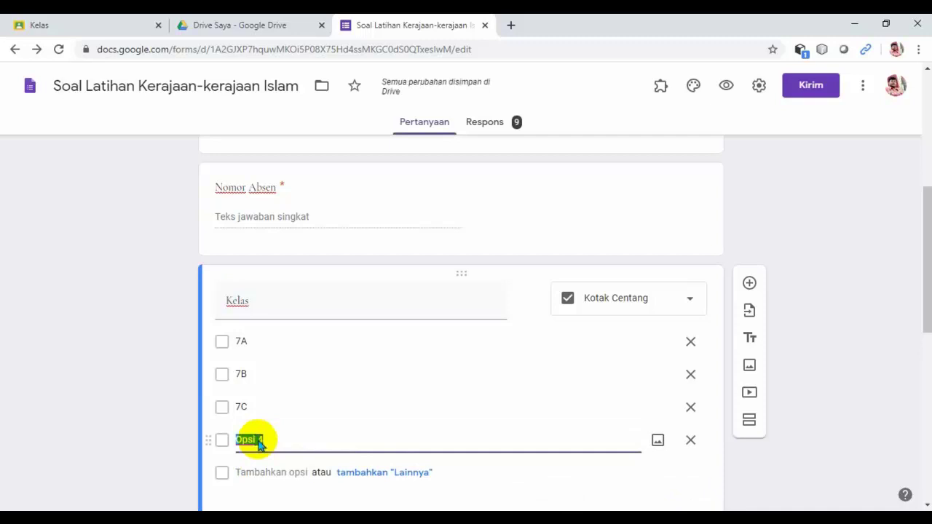
type("7D")
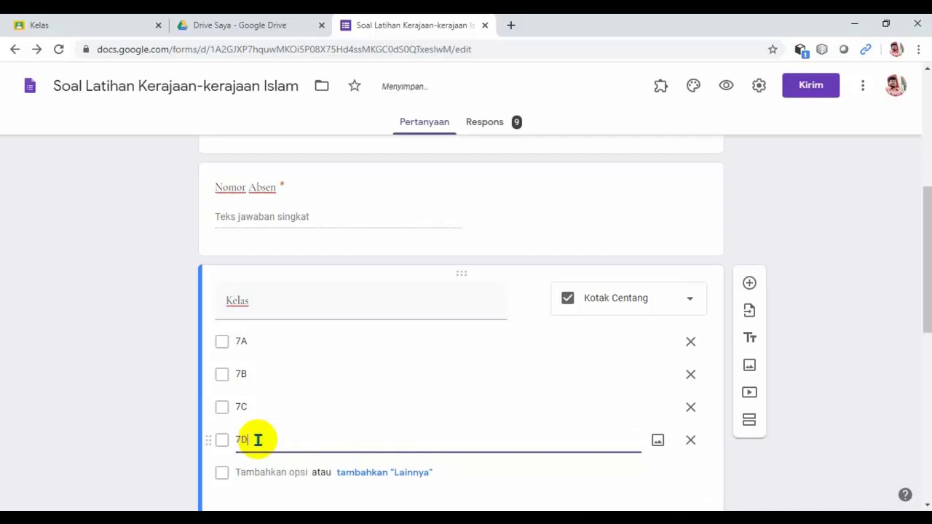
scroll(425, 366, "down", 1)
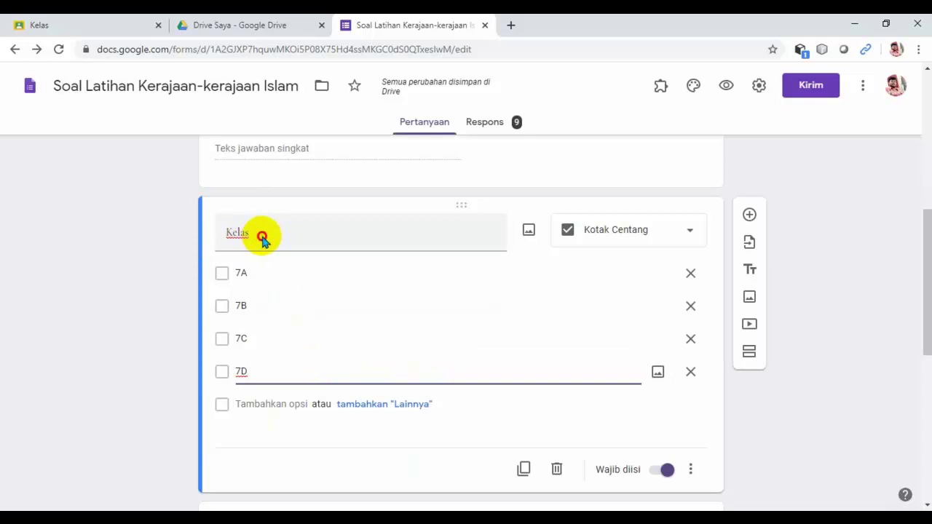
Add a bracketed note after 'Kelas' telling respondents to pick their matching class below.
double_click(262, 235)
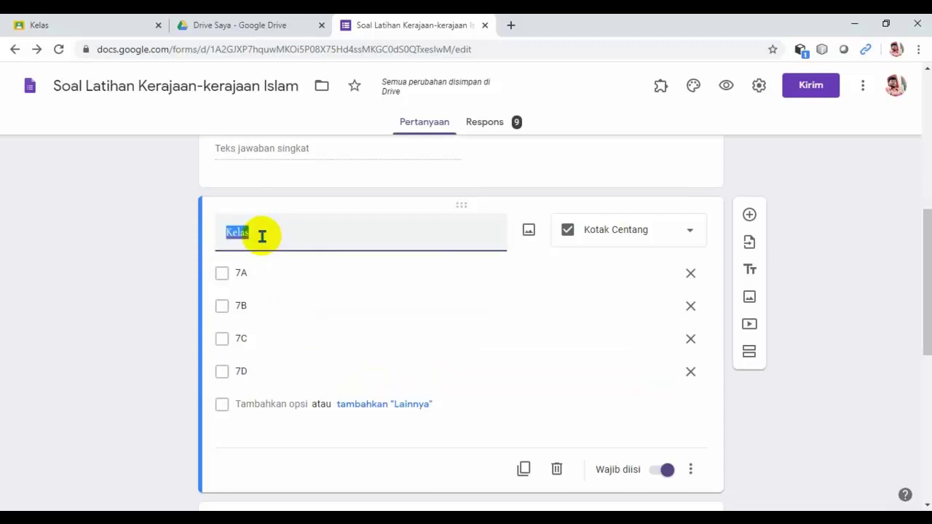
left_click(262, 235)
type("(")
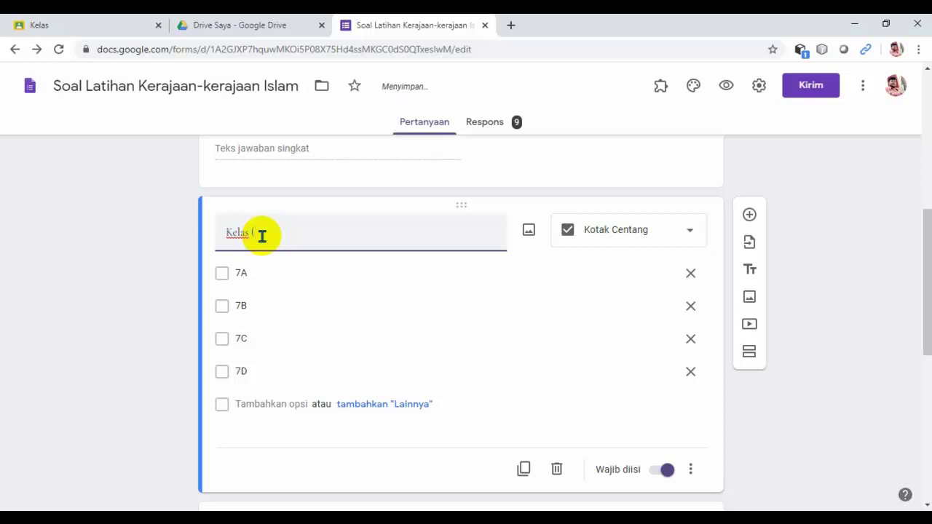
type("sm")
key("BackSpace")
type("ketik kelas dibawa")
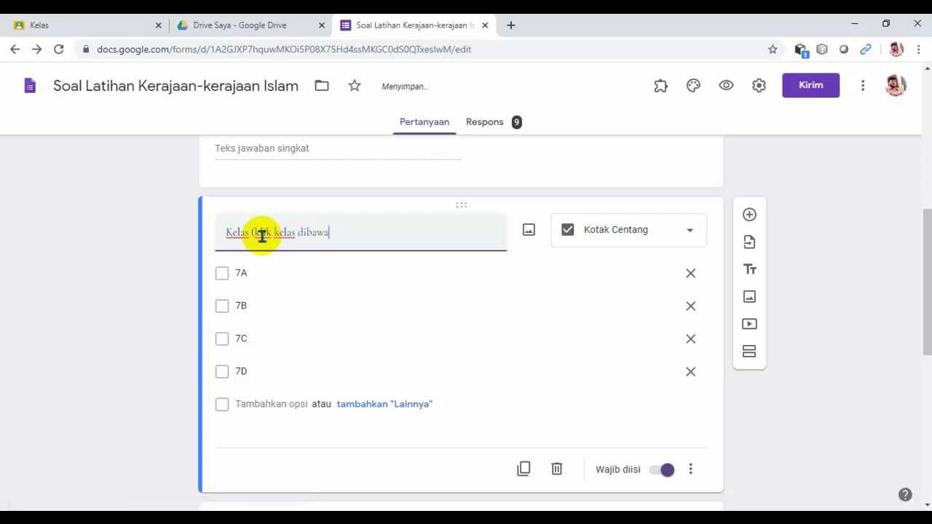
type("h")
type("i ")
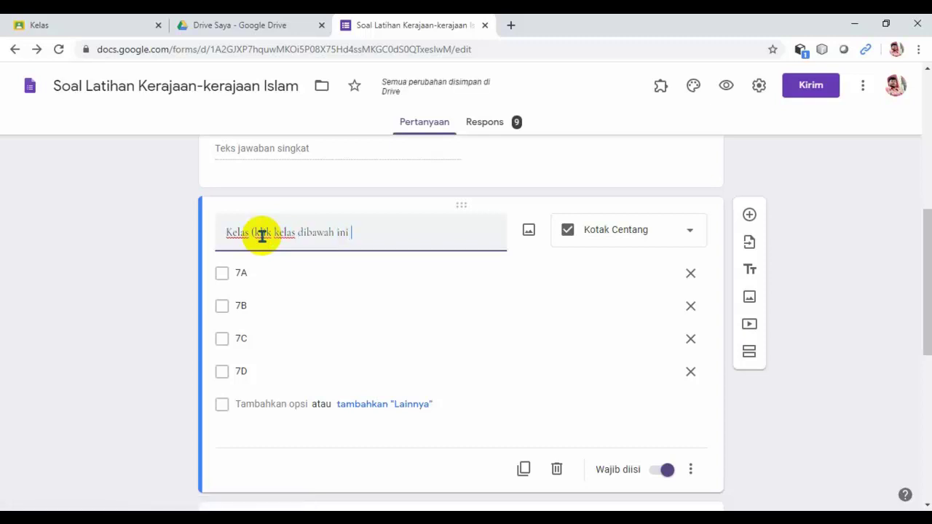
type("sesua")
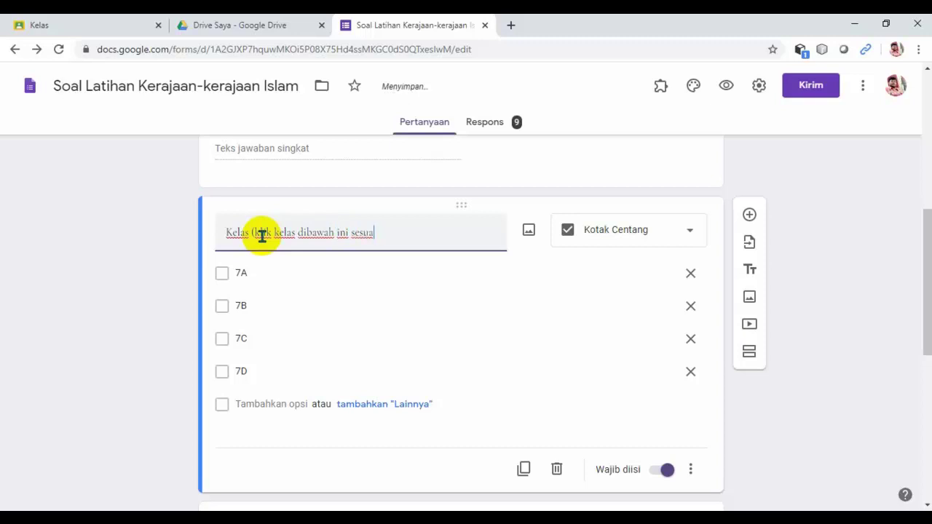
type("i kelas")
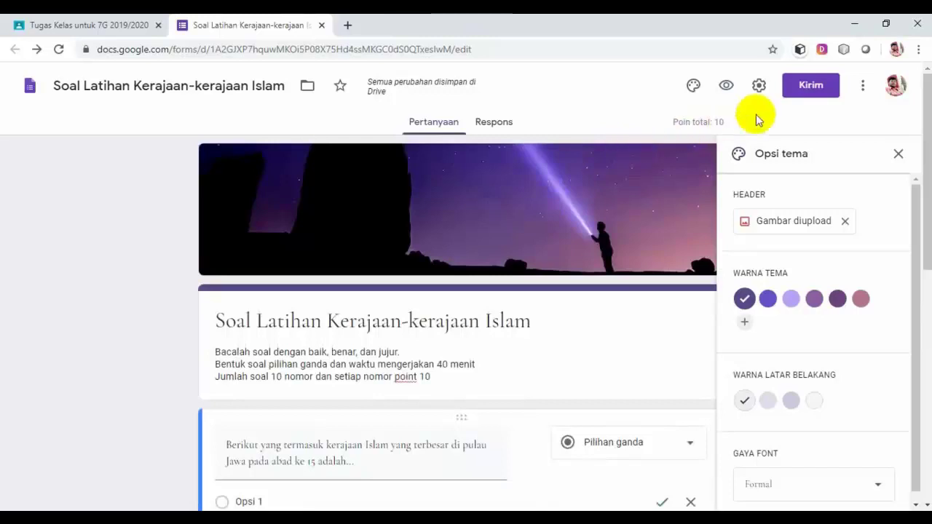
Copy the form's shortened link from the Kirim dialog and return to Classroom.
left_click(813, 88)
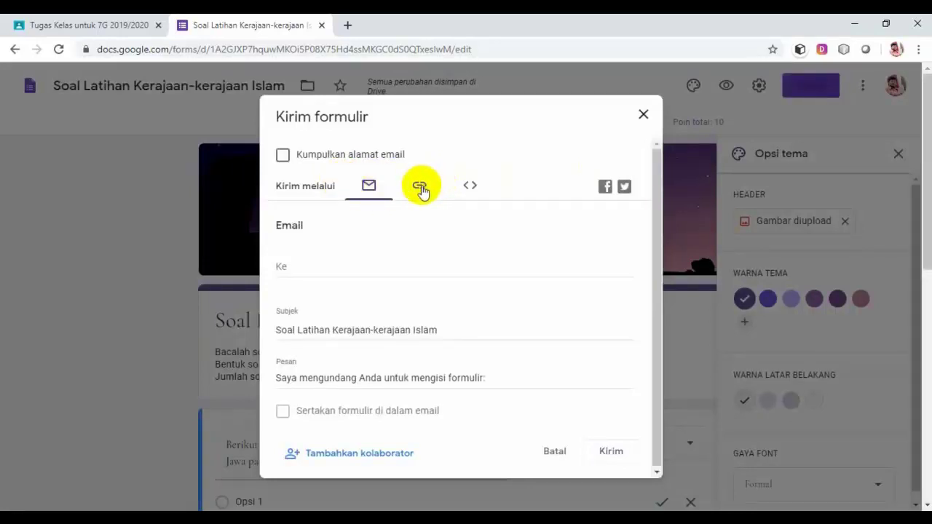
left_click(420, 188)
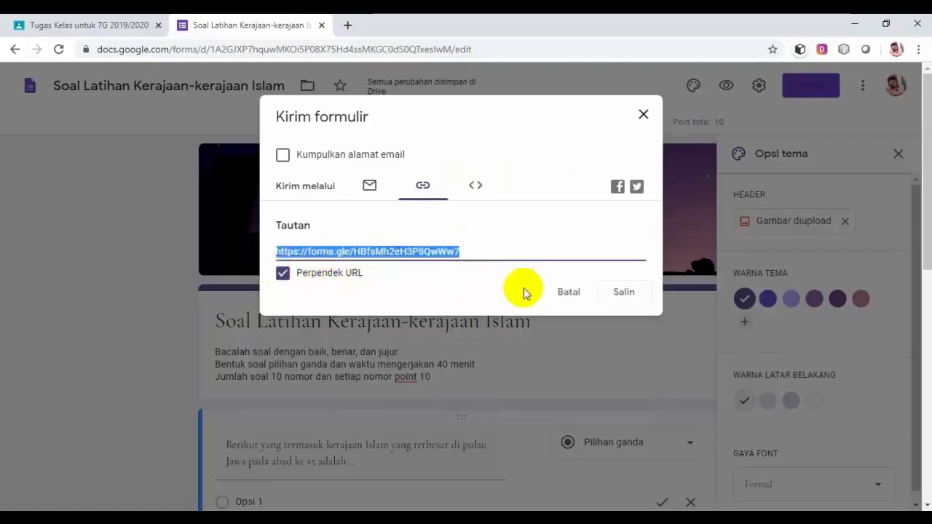
left_click(624, 295)
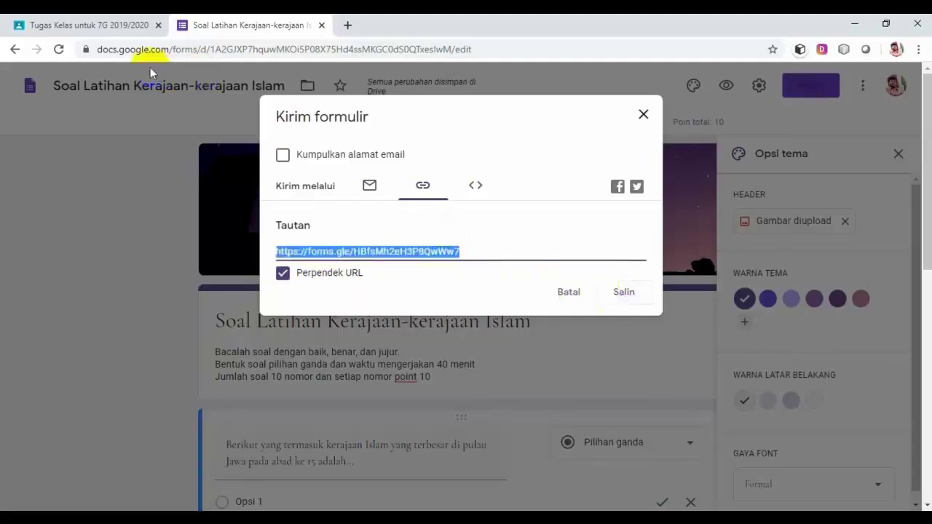
left_click(86, 25)
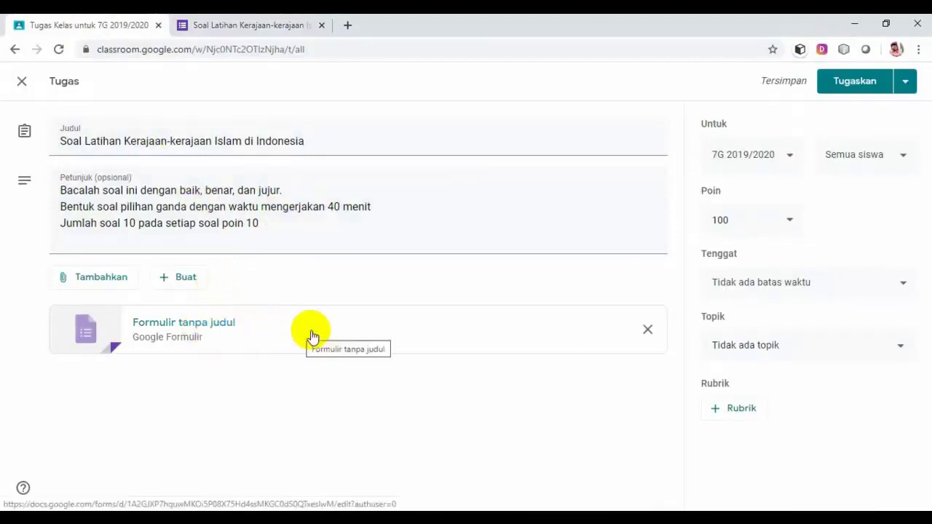
Attach the copied quiz form link to the assignment as a Link attachment.
left_click(189, 328)
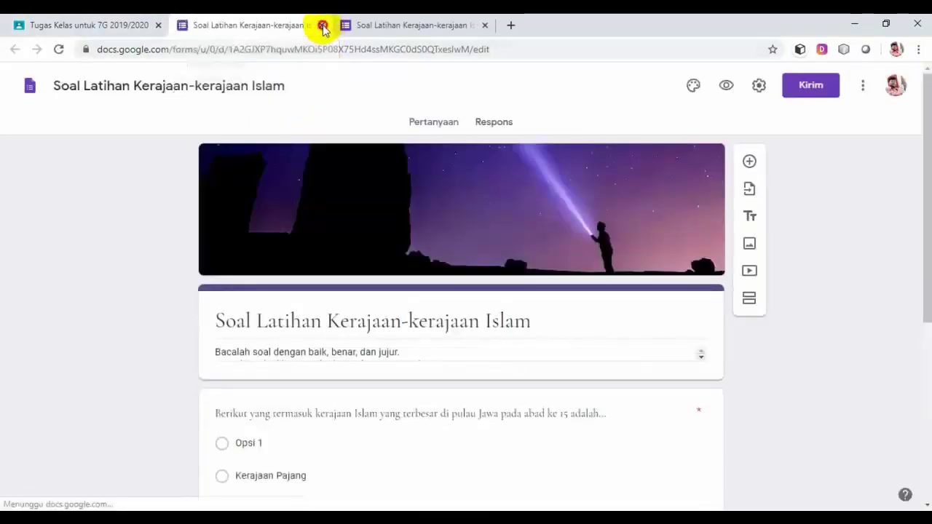
left_click(322, 25)
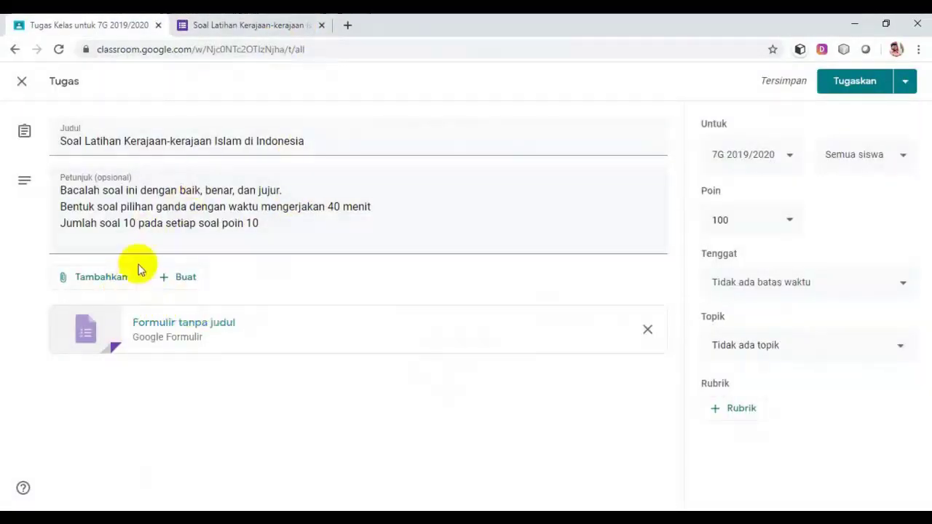
left_click(120, 284)
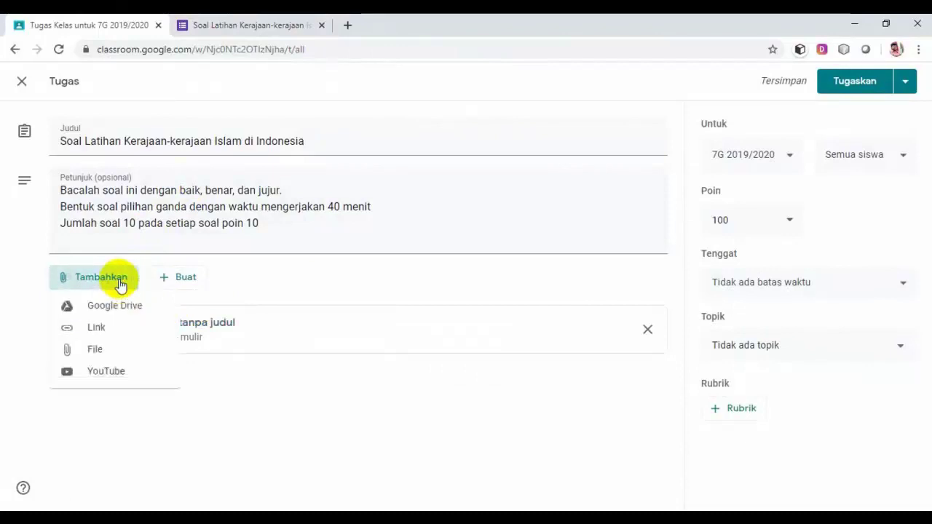
left_click(101, 331)
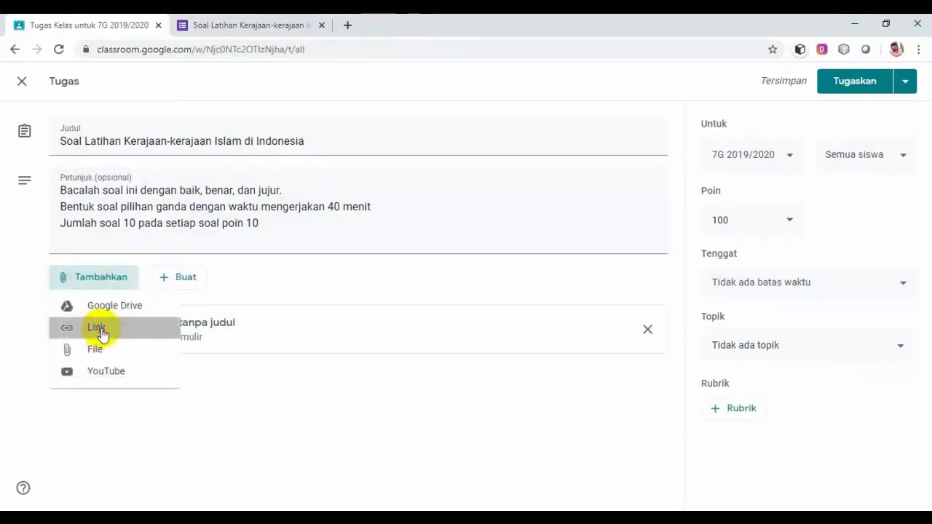
right_click(413, 296)
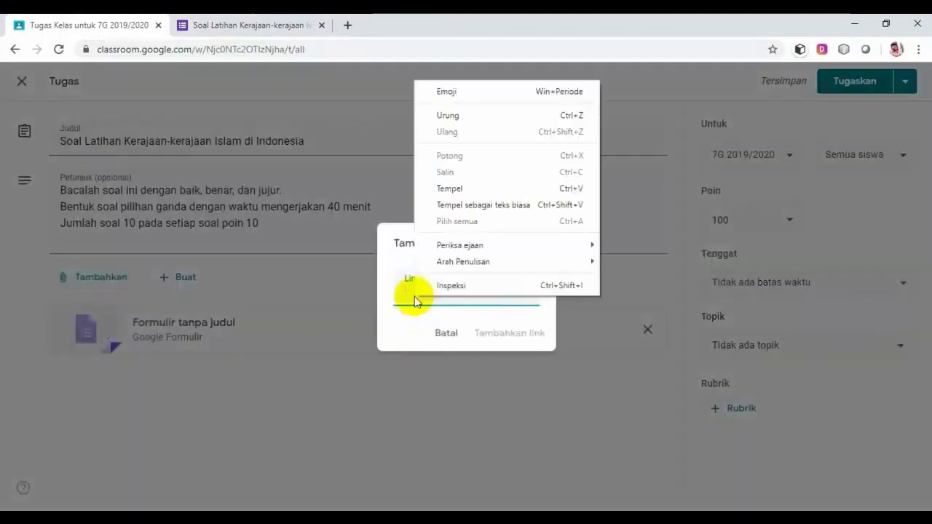
left_click(462, 190)
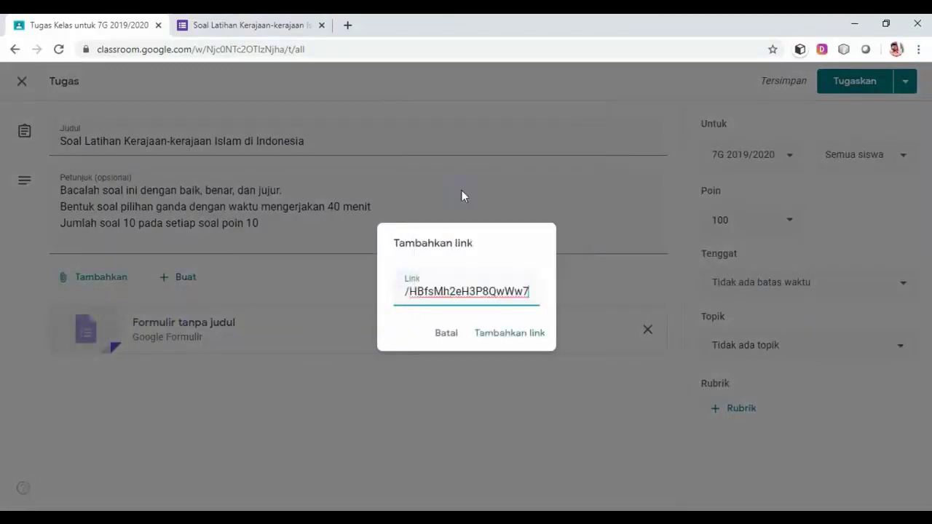
left_click(504, 335)
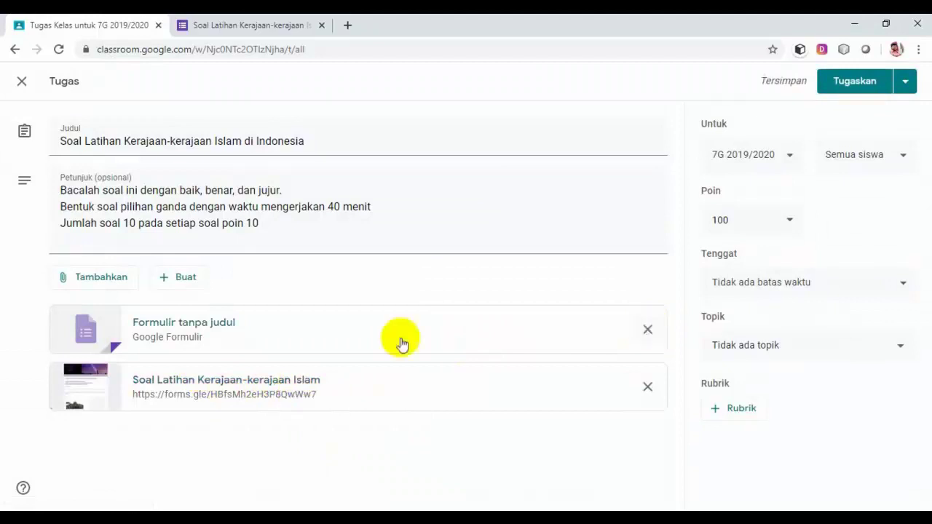
Remove the untitled form attachment and file the assignment under the Tugas Kelas topic.
left_click(647, 331)
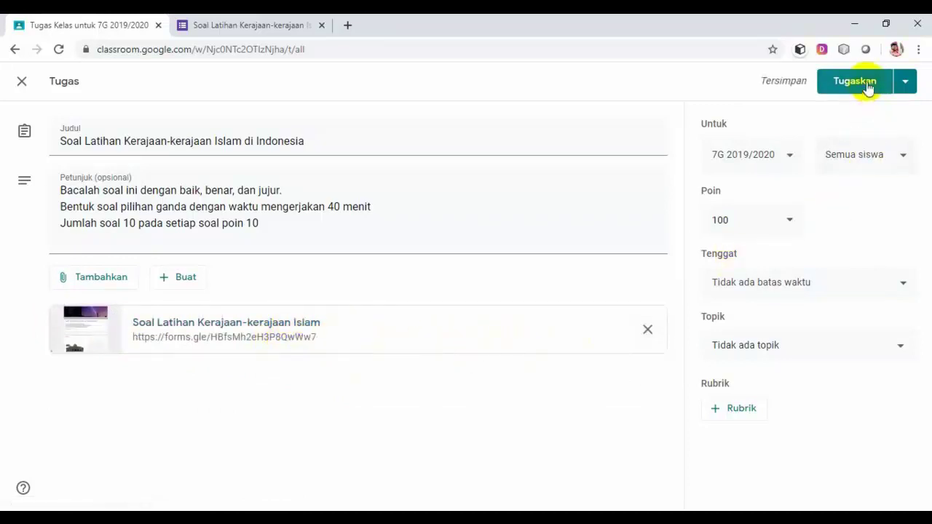
left_click(901, 347)
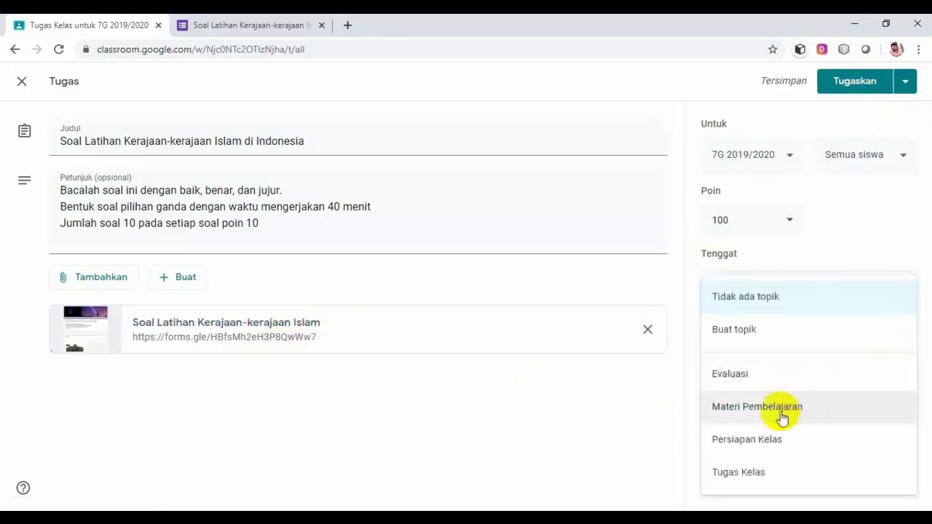
left_click(747, 475)
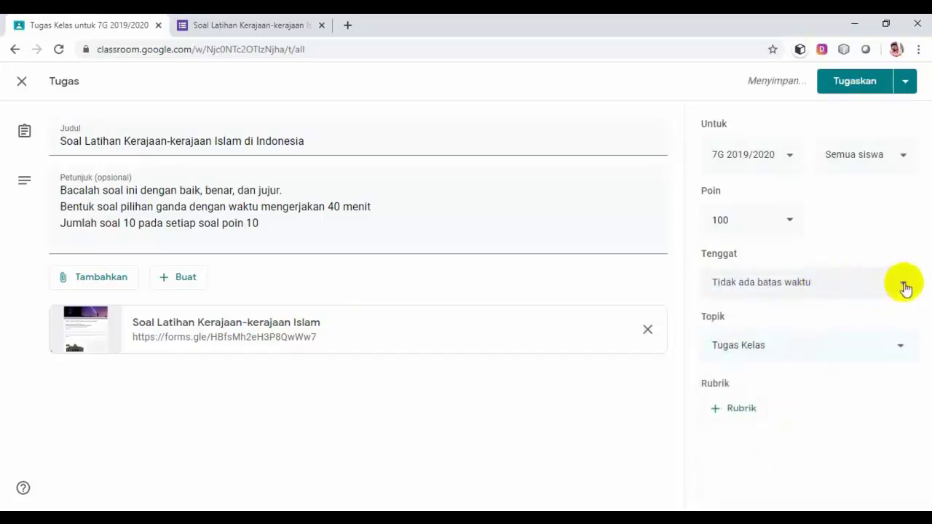
Set the assignment's due date to 6 Apr 2020.
left_click(903, 286)
left_click(844, 338)
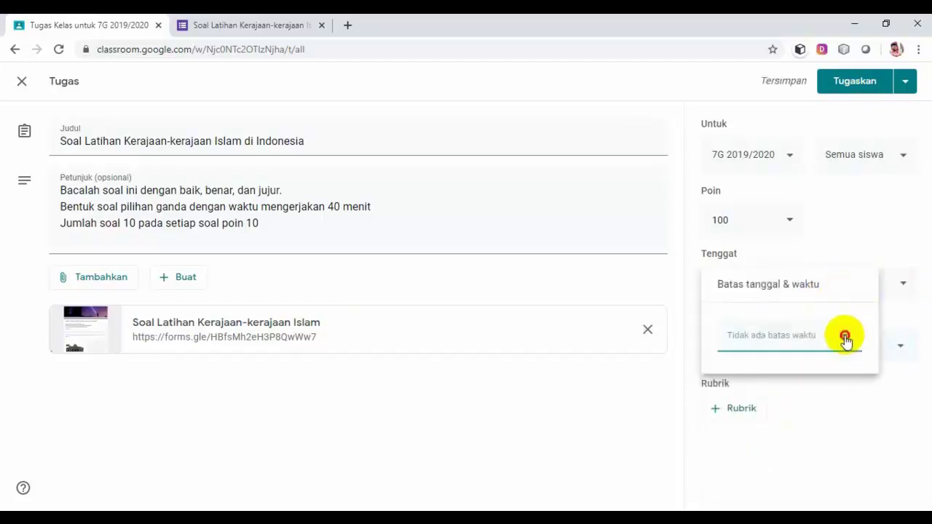
left_click(735, 428)
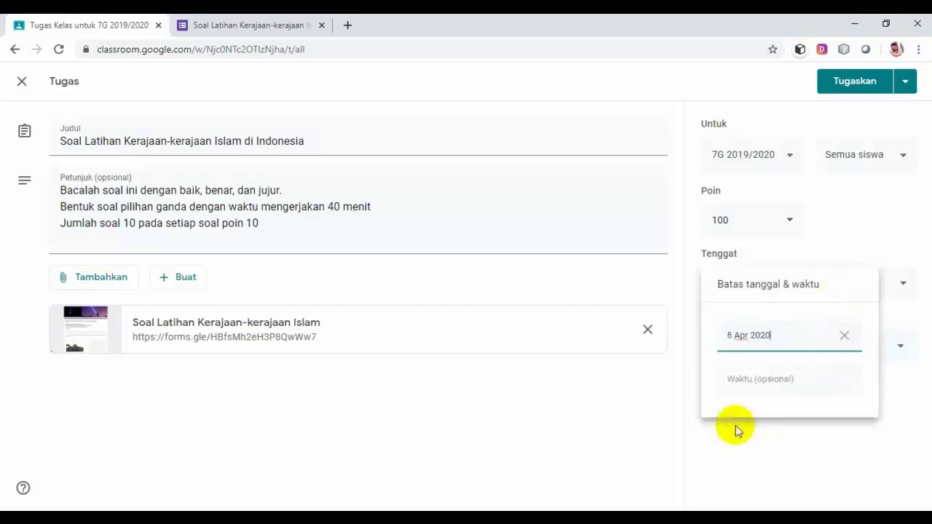
Change the quiz's due time to 11.20 on 5 Apr 2020 and assign it to 7G.
left_click(787, 381)
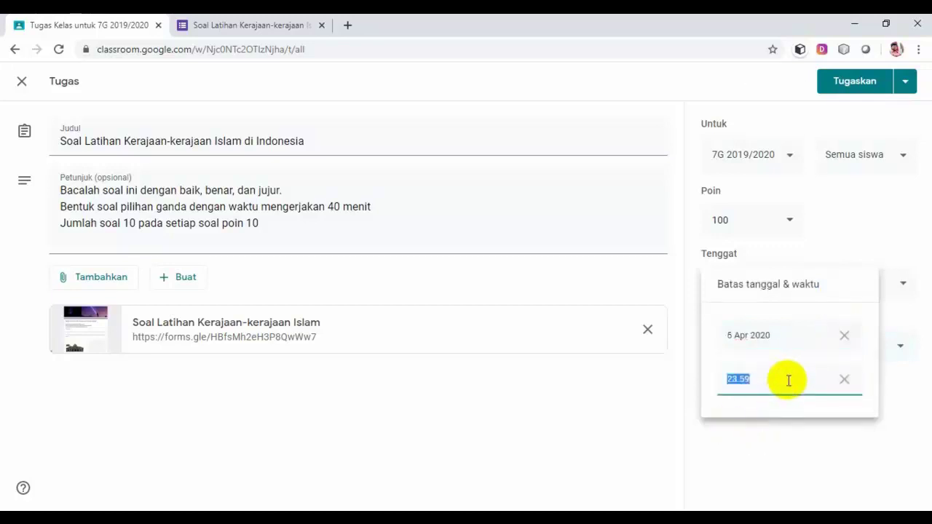
left_click(736, 380)
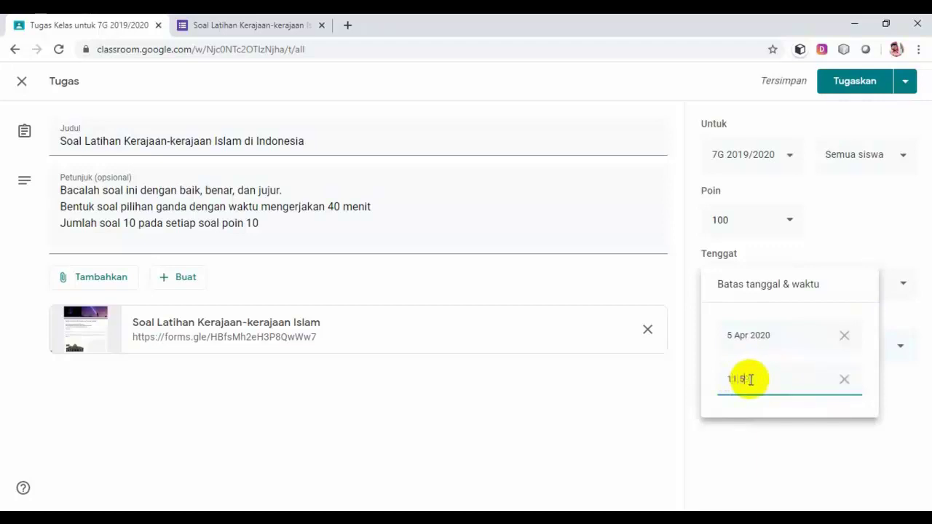
key("BackSpace")
type("20")
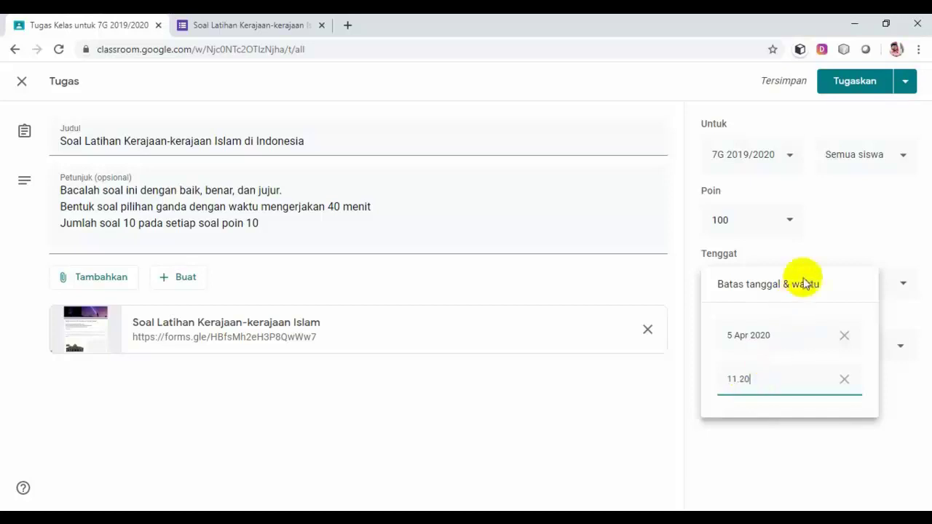
left_click(766, 458)
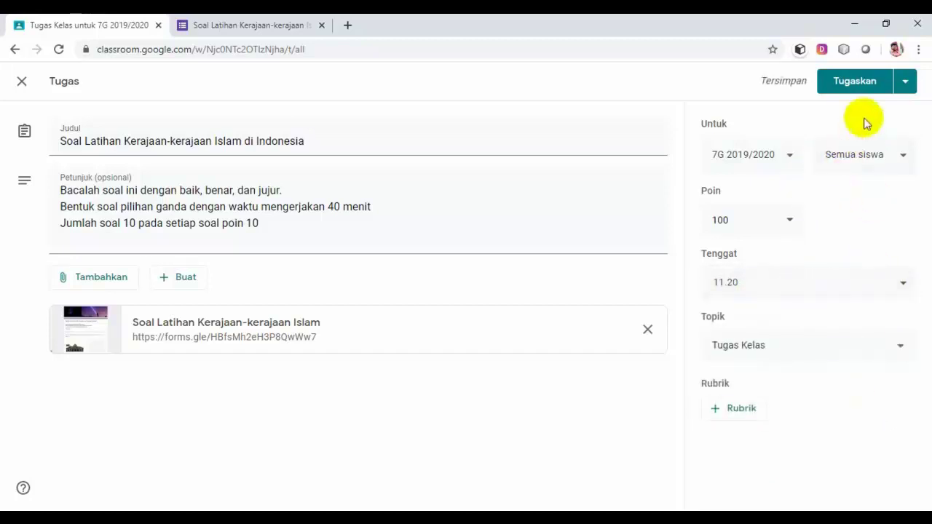
left_click(865, 86)
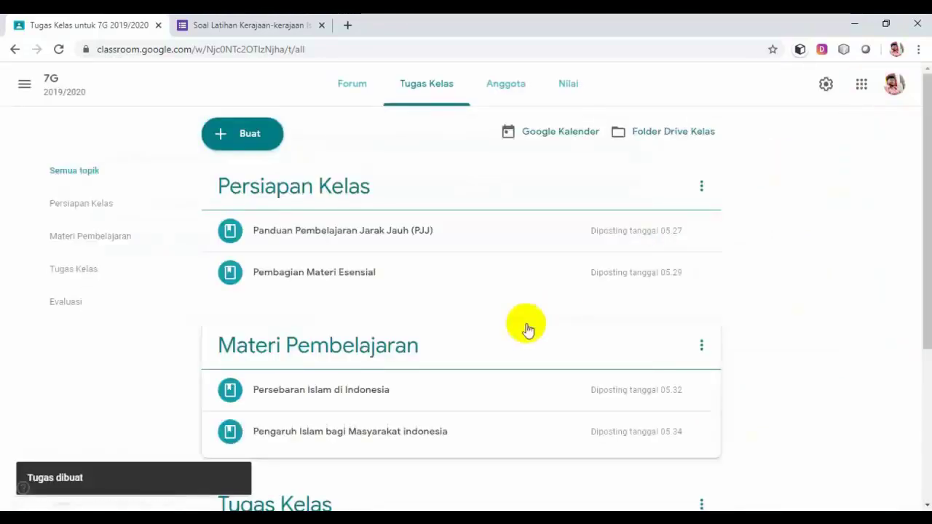
Drag the Persebaran dan Pengaruh quiz above the Kerajaan-kerajaan quiz in Tugas Kelas.
scroll(526, 327, "down", 1)
scroll(527, 327, "down", 3)
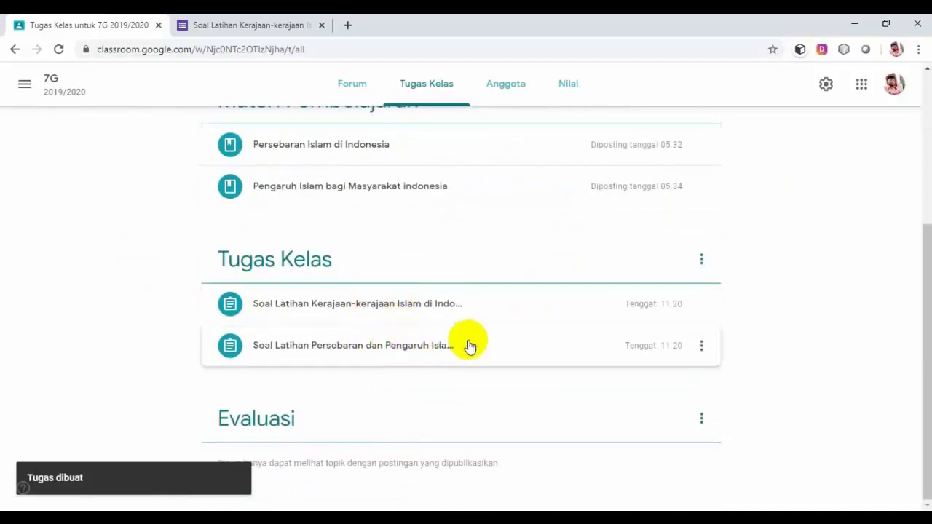
left_click_drag(470, 353, 466, 312)
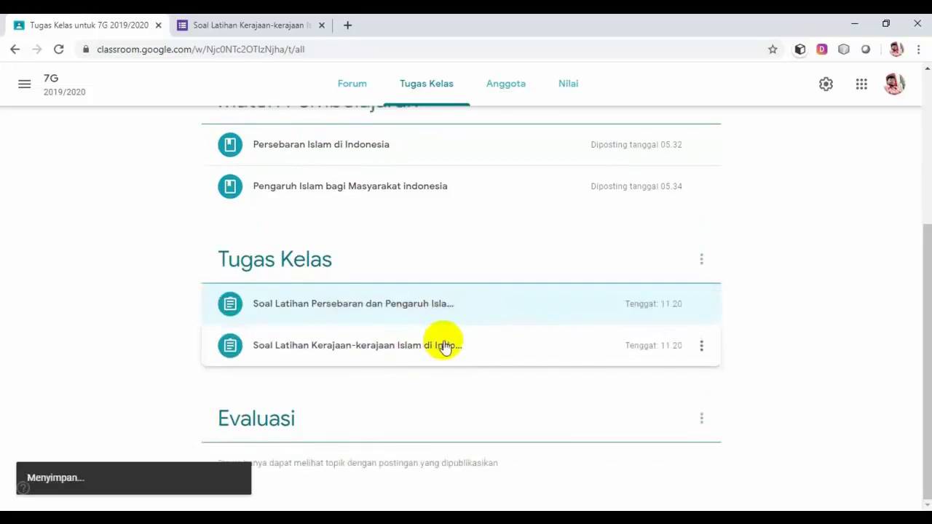
Expand and collapse both quiz cards to check their details, then return to the top.
left_click(494, 311)
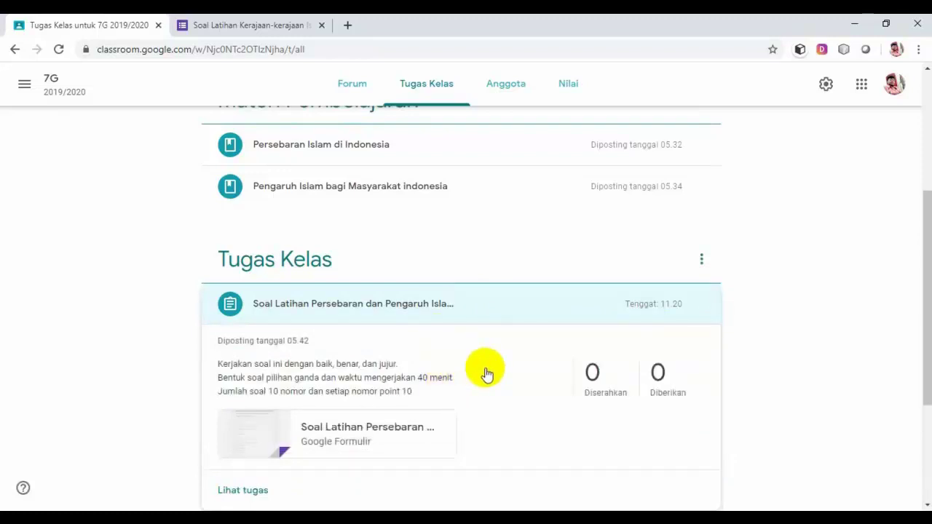
scroll(486, 373, "down", 1)
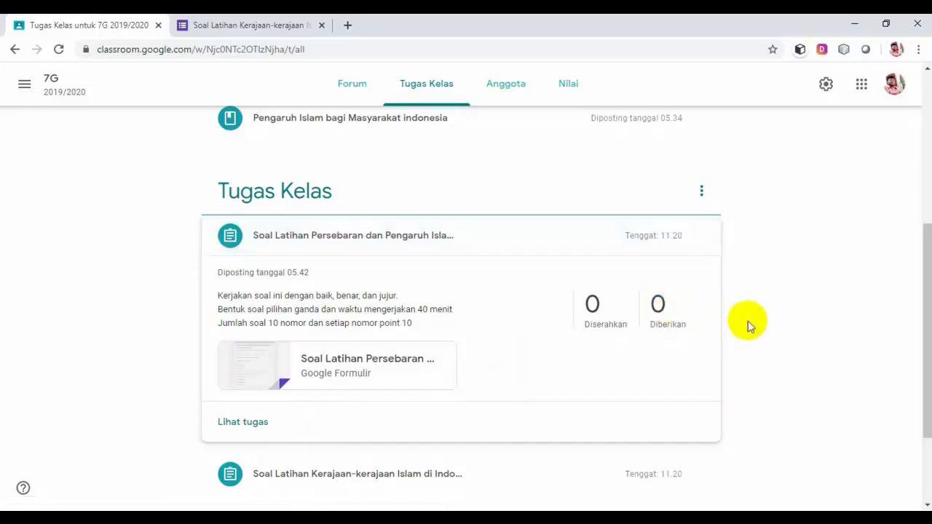
left_click(515, 241)
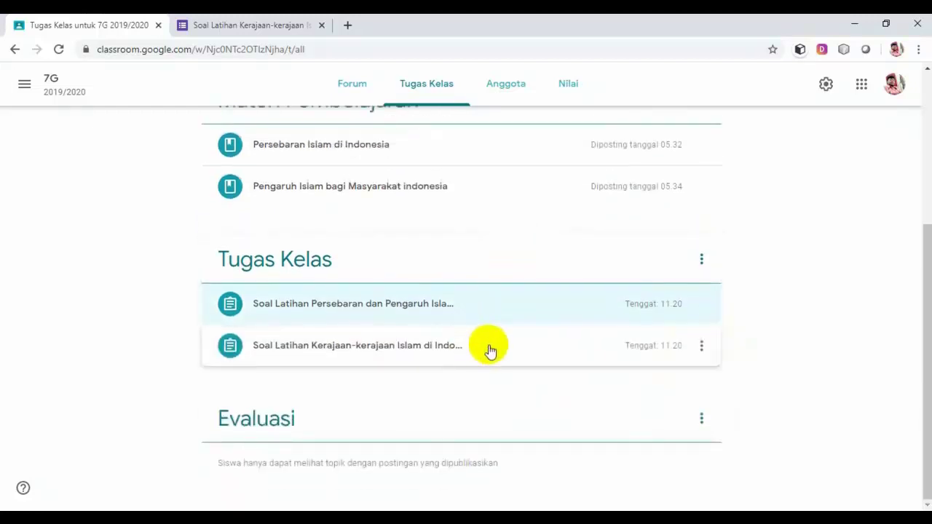
left_click(489, 351)
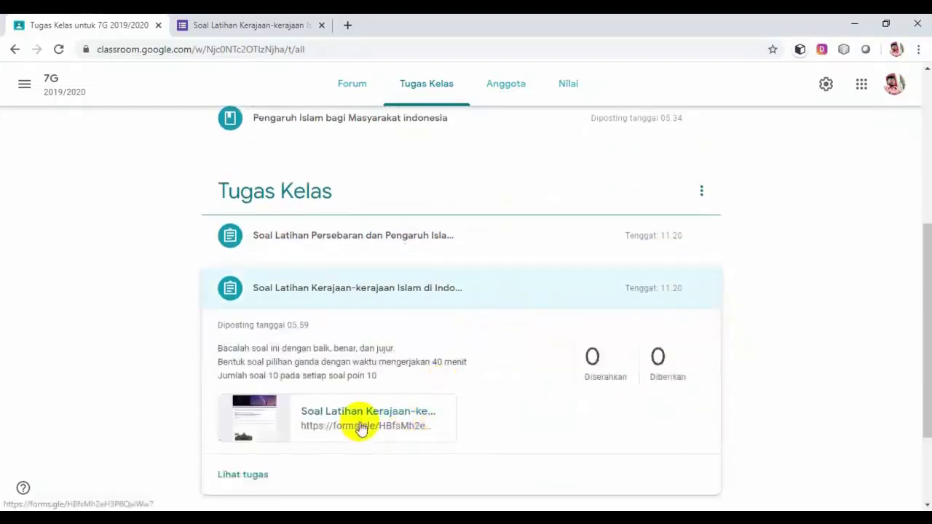
left_click(551, 292)
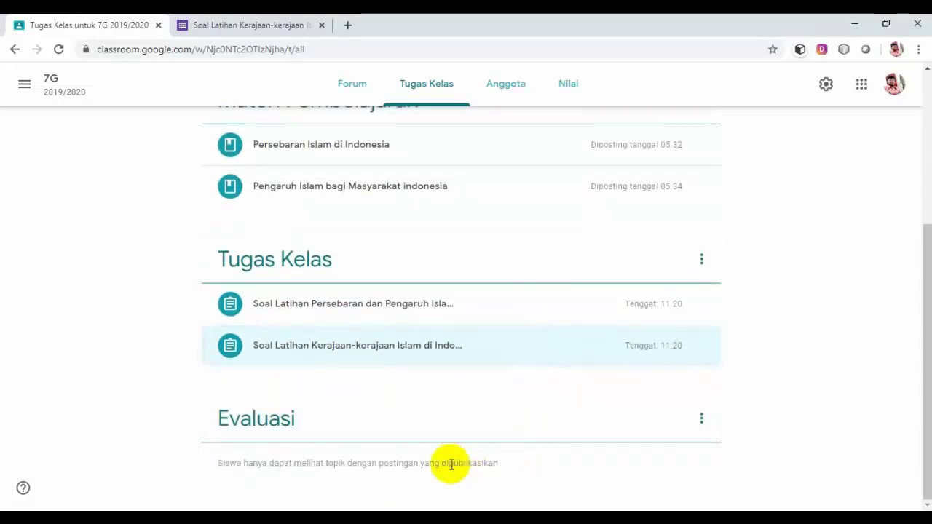
scroll(451, 464, "up", 4)
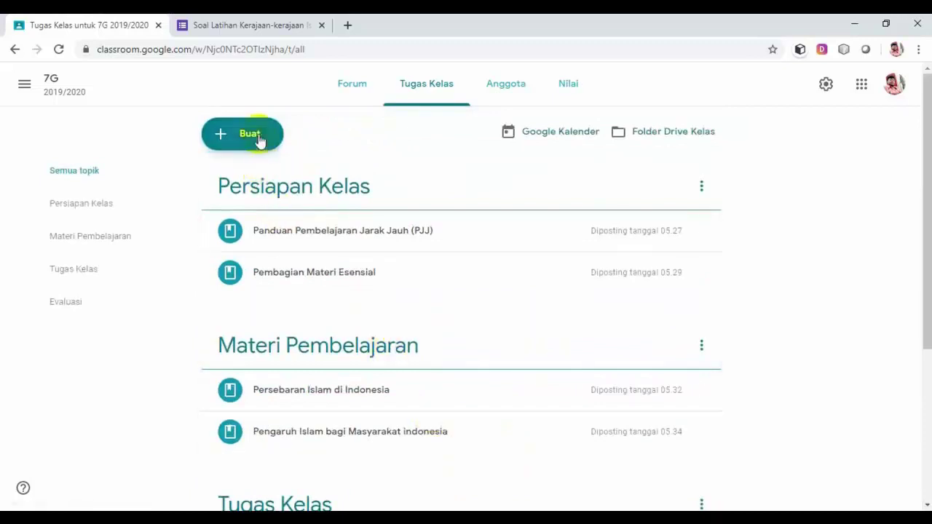
Create a new Tugas kuis assignment and view its attached Blank Quiz form before returning to the draft.
left_click(260, 138)
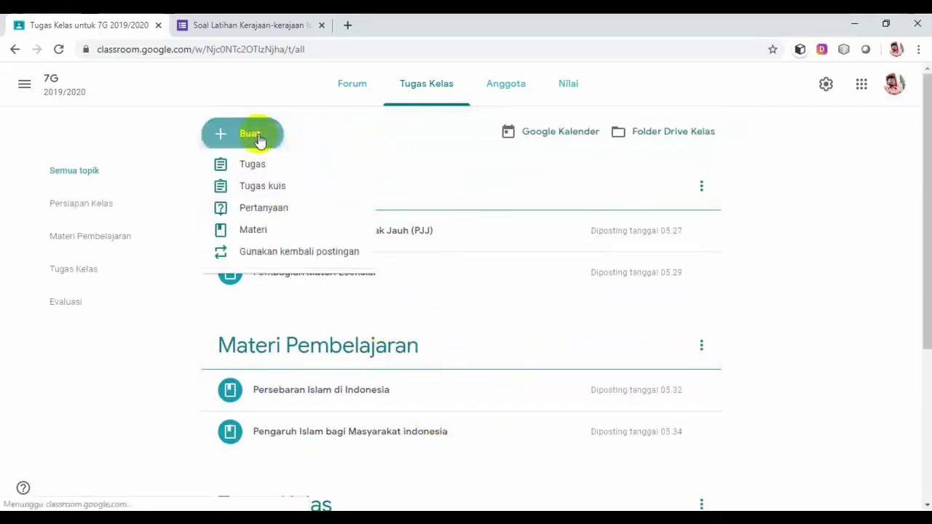
left_click(268, 198)
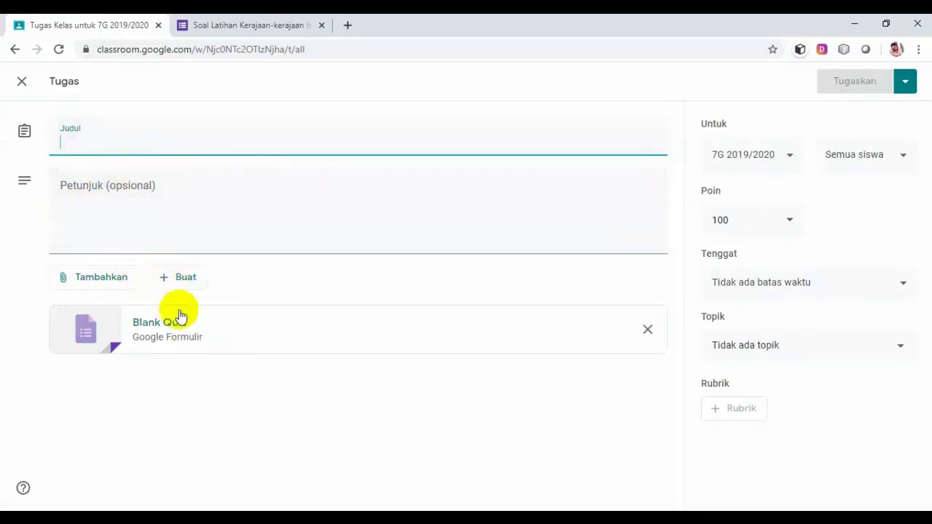
left_click(237, 335)
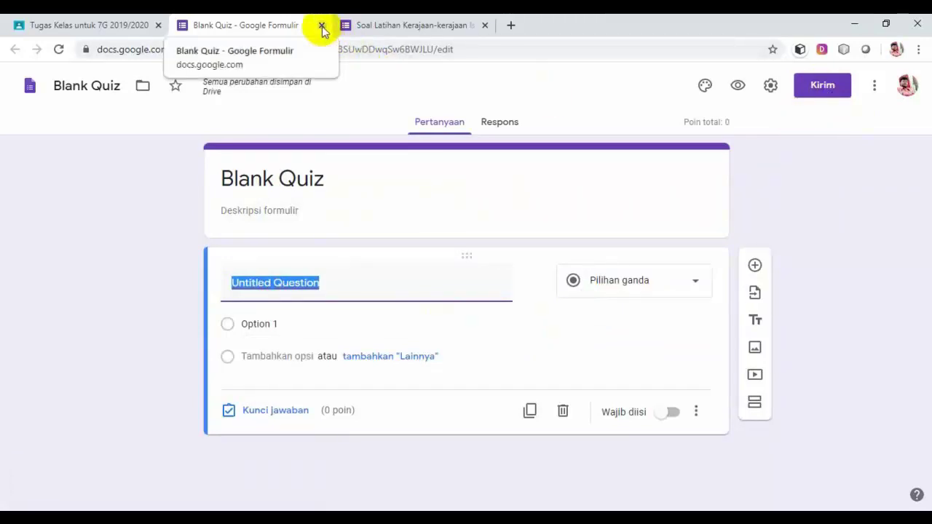
left_click(102, 27)
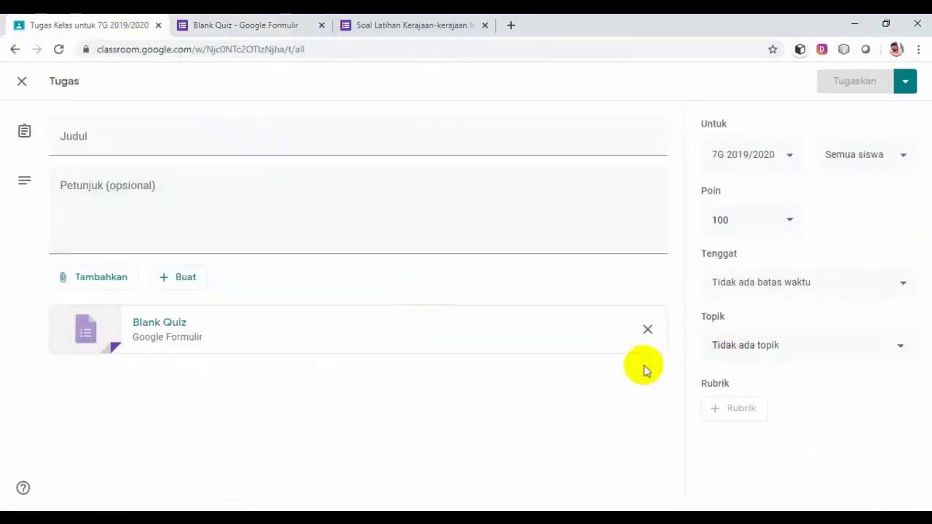
File the quiz under the Evaluasi topic and set its due date to 6 Apr 2020.
left_click(896, 347)
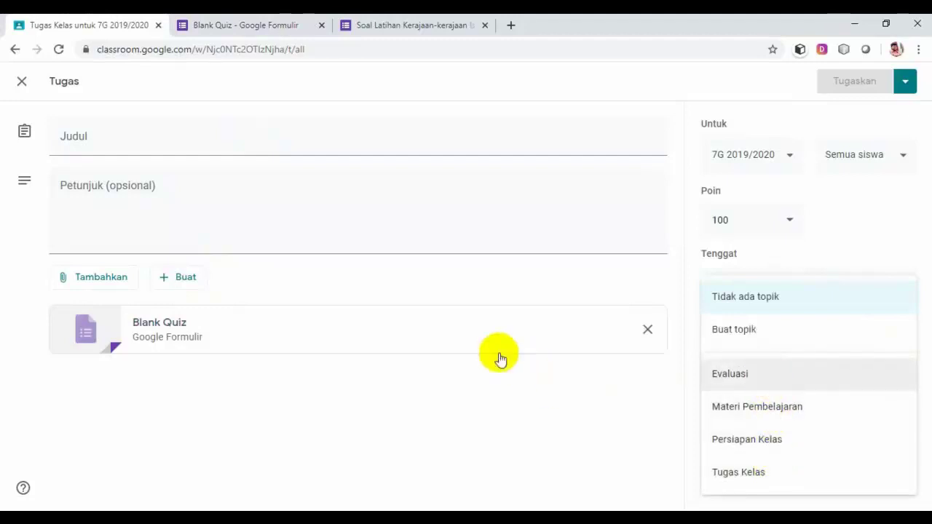
left_click(756, 382)
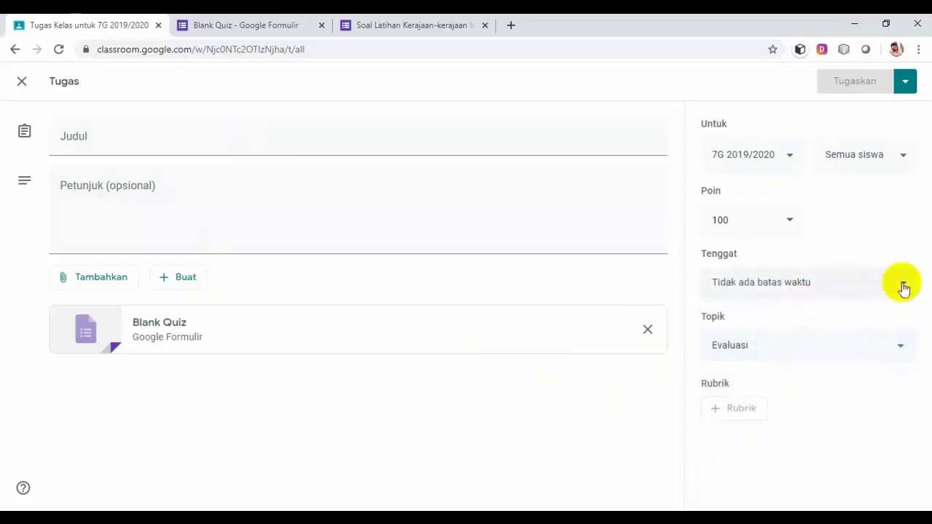
left_click(902, 288)
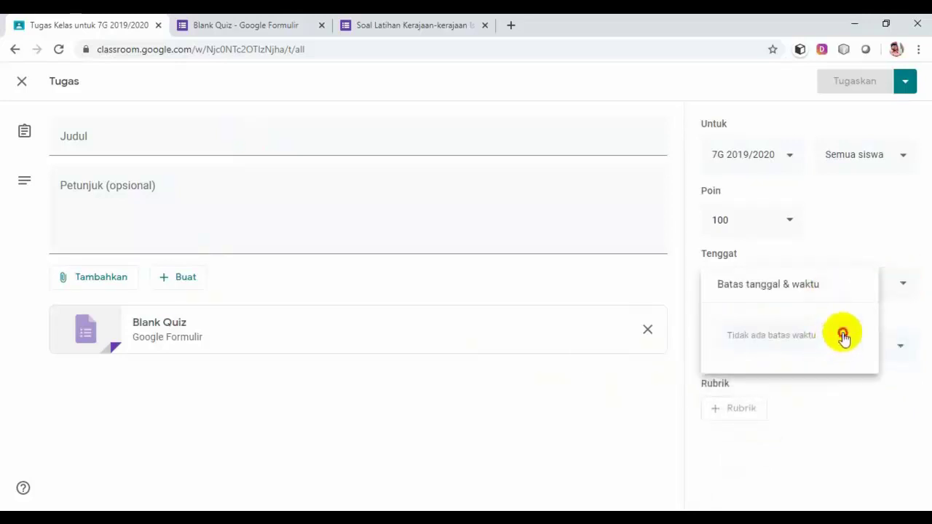
left_click(842, 336)
left_click(741, 422)
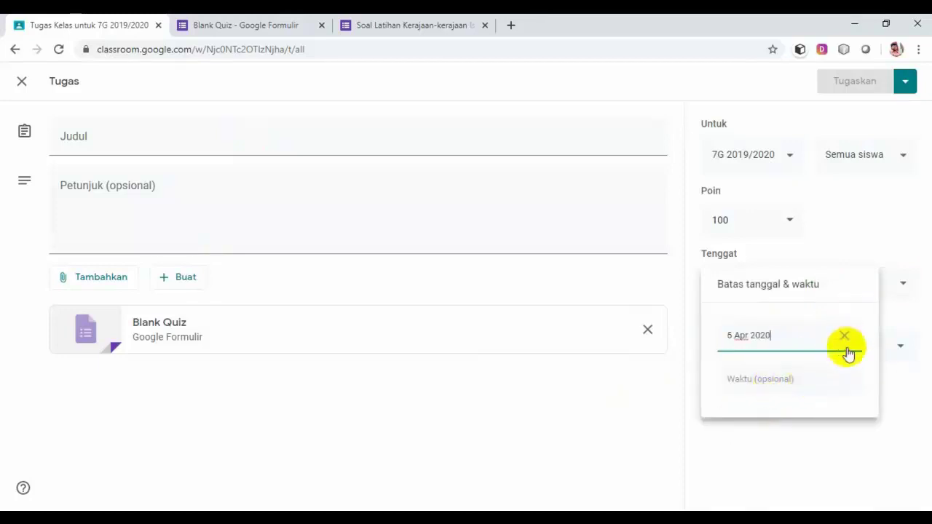
left_click(900, 387)
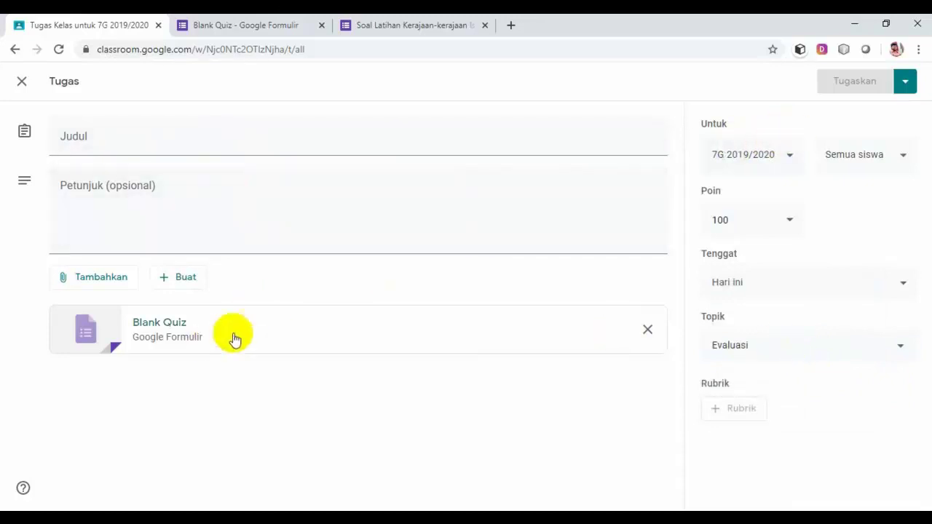
left_click(131, 143)
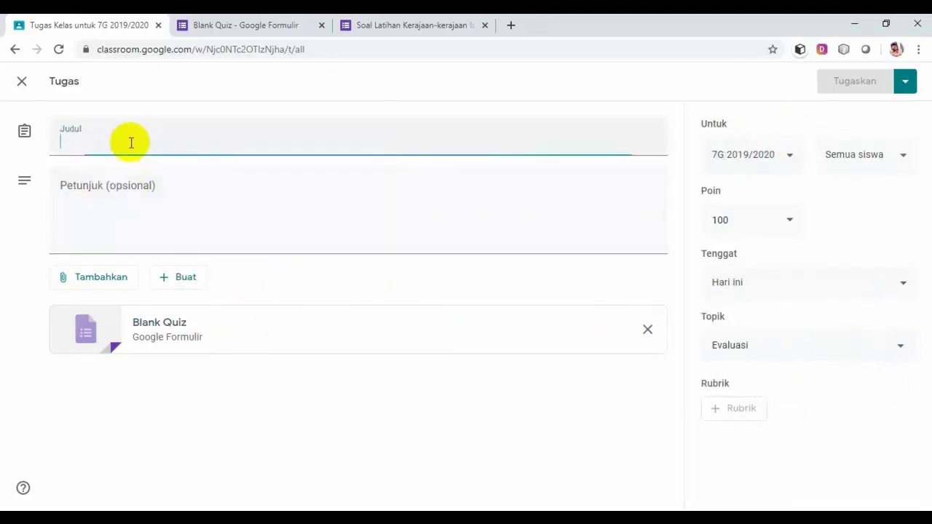
Title the quiz 'Soal UH Online', add instructions 'Materi Persebaran, pengaruh dan kerajaan-kerajaan Islam', and assign it.
type("Soal")
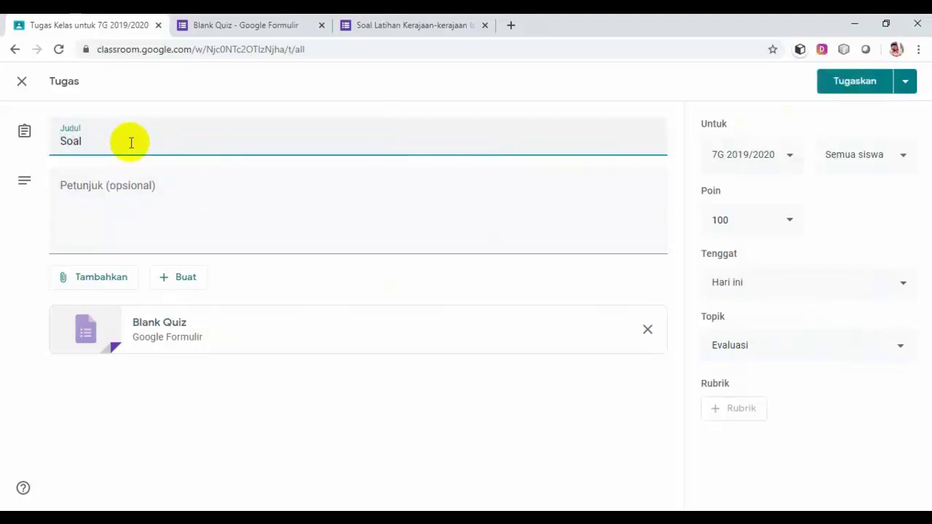
type(" UH Online")
left_click(161, 193)
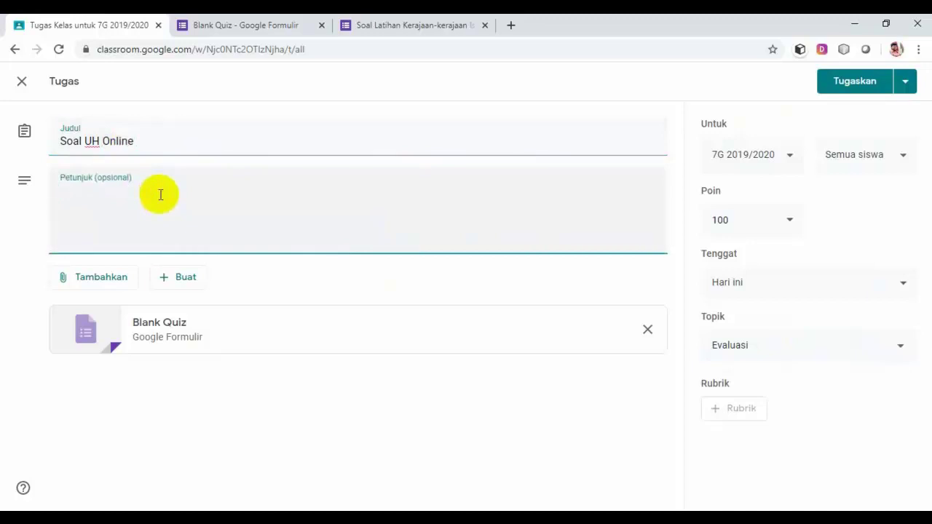
type("Materi")
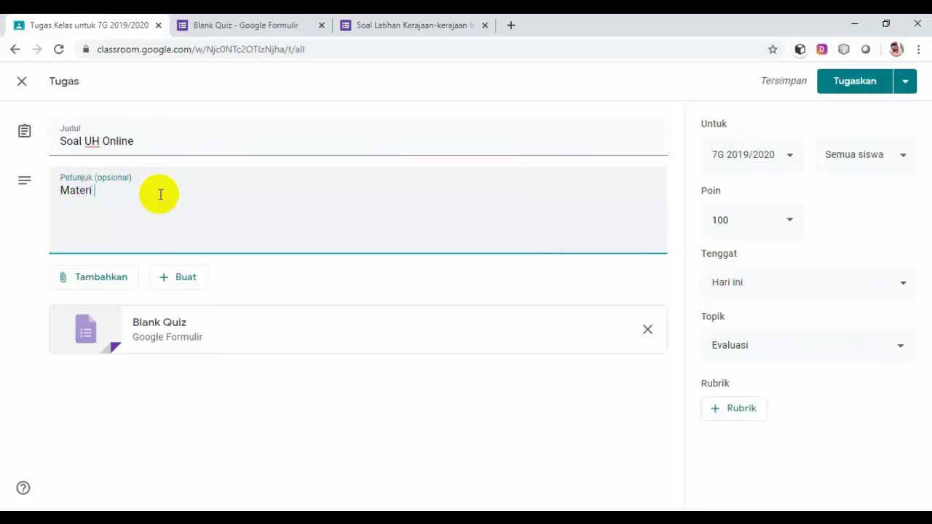
type(" Persebaran, pe")
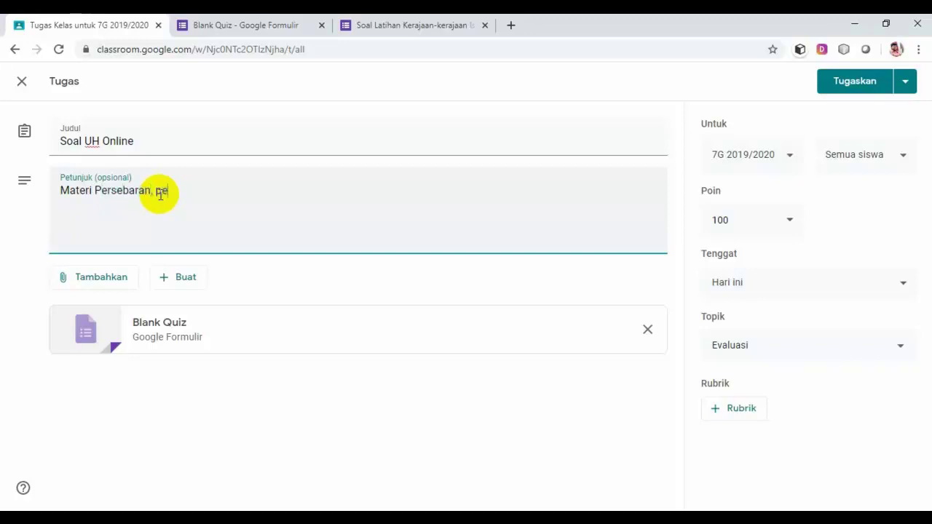
type("ngaruh dan kera")
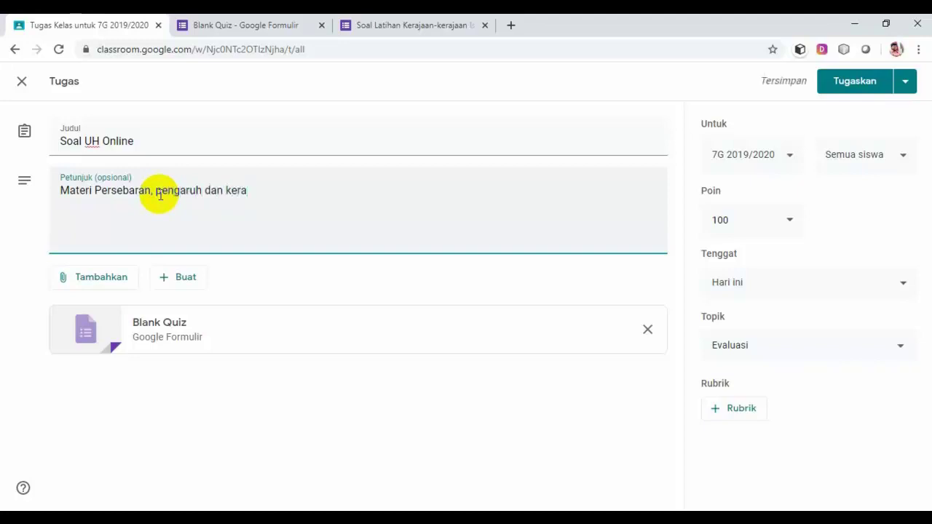
type("jaan-k")
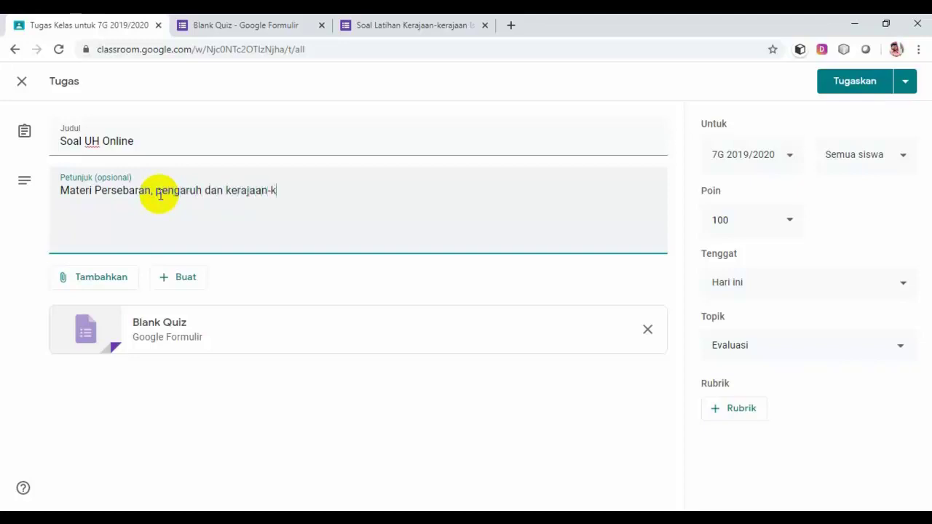
type("erajaan Islam")
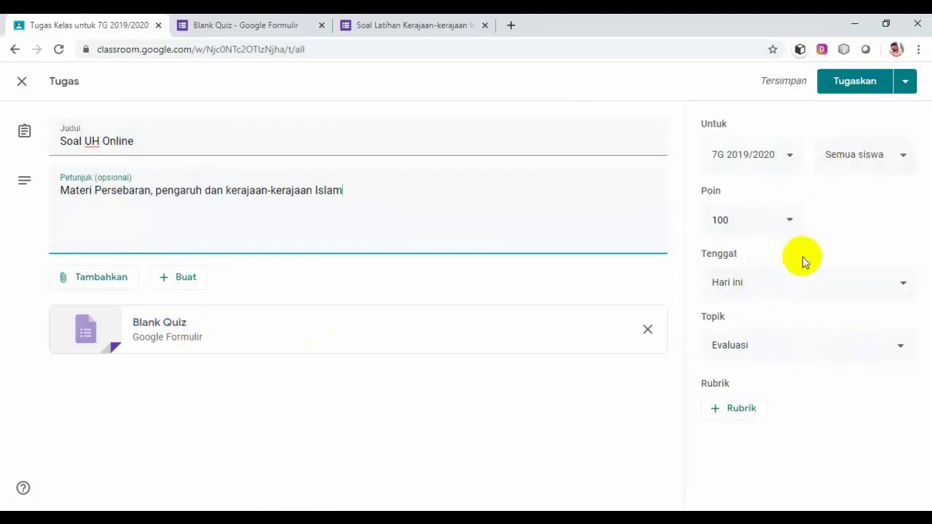
left_click(859, 81)
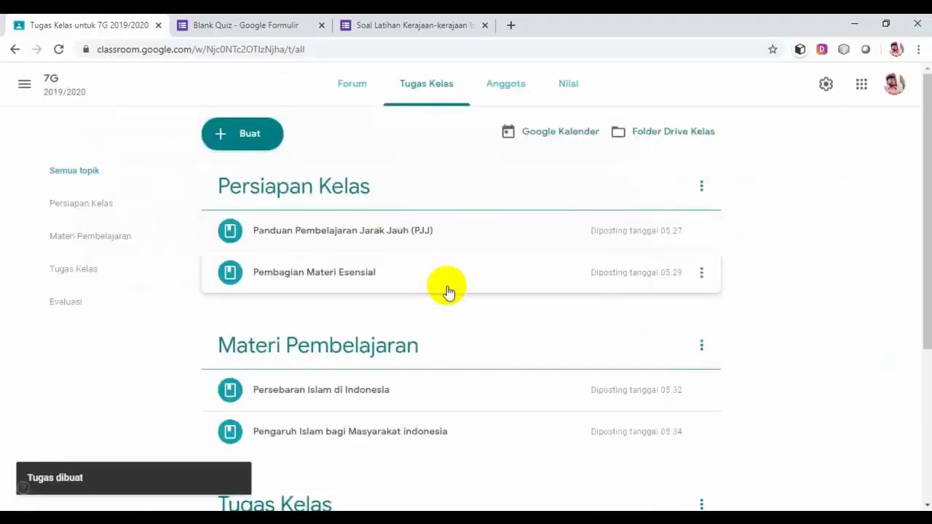
scroll(445, 292, "down", 3)
scroll(447, 291, "down", 1)
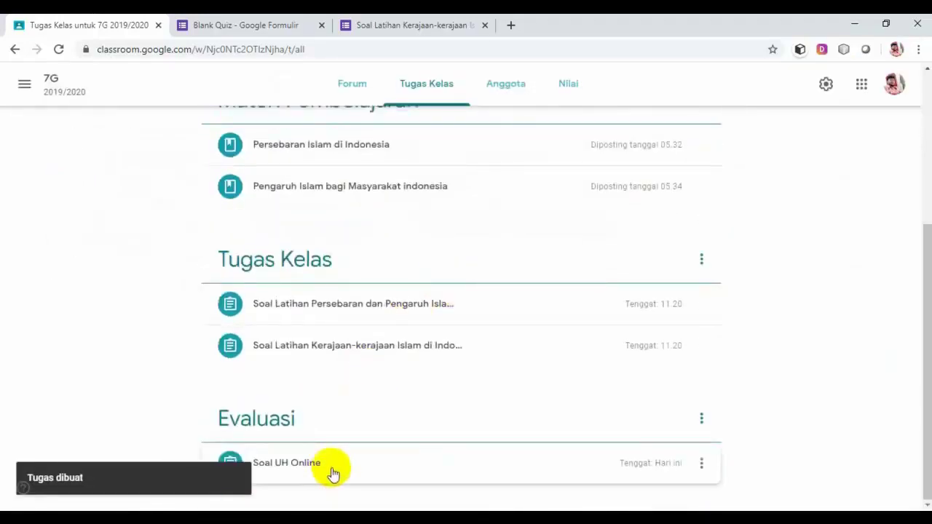
scroll(331, 474, "up", 1)
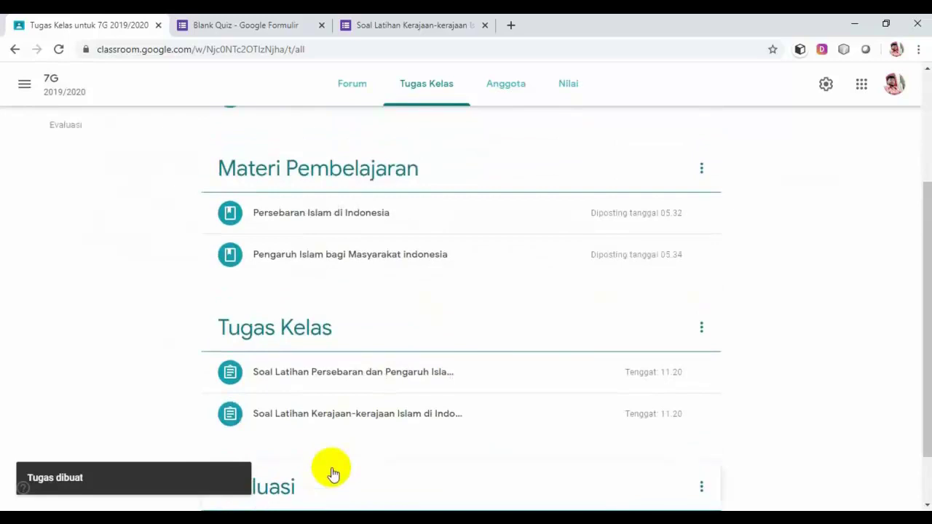
scroll(332, 474, "up", 1)
scroll(333, 471, "up", 2)
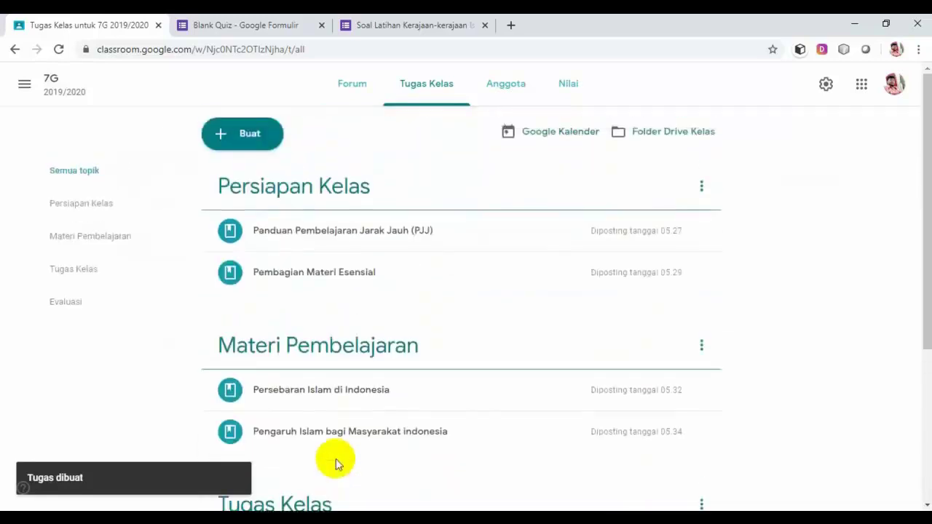
scroll(375, 262, "down", 2)
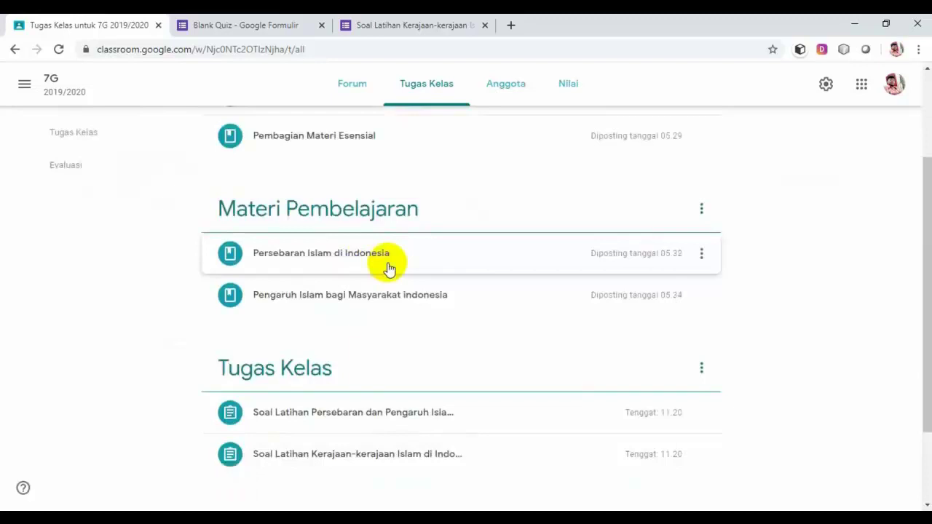
scroll(386, 306, "down", 1)
scroll(393, 378, "down", 1)
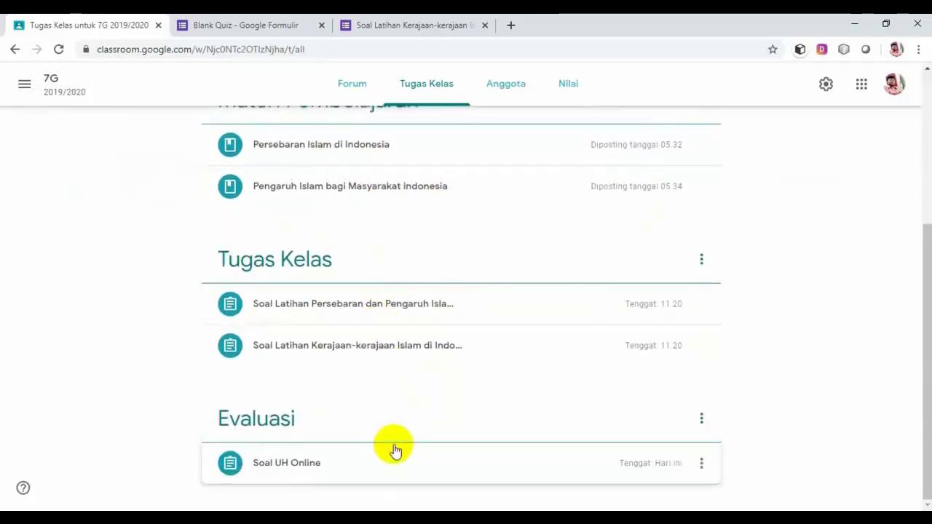
scroll(393, 452, "up", 4)
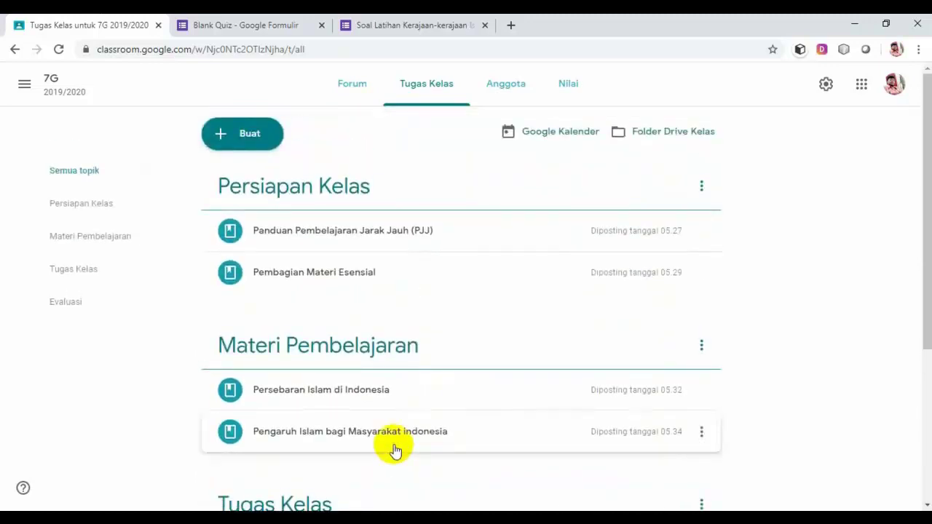
scroll(393, 449, "down", 1)
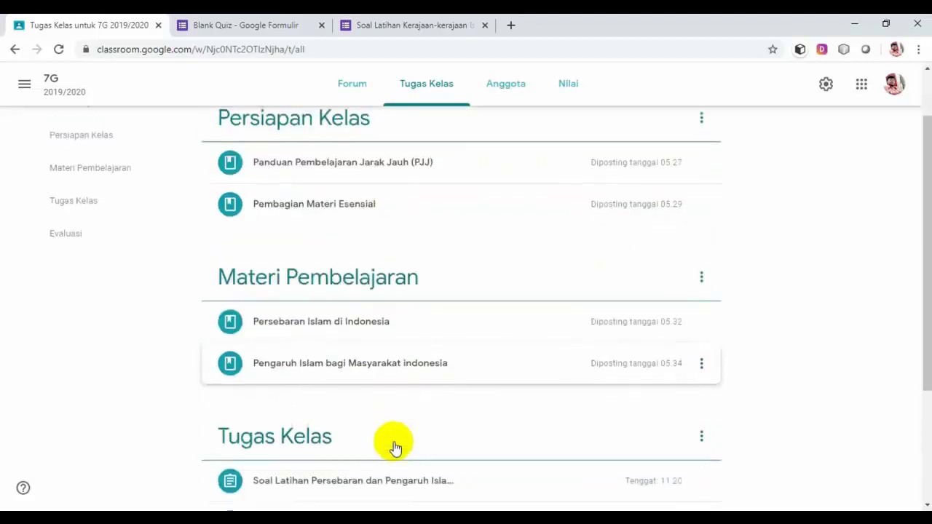
scroll(347, 371, "down", 1)
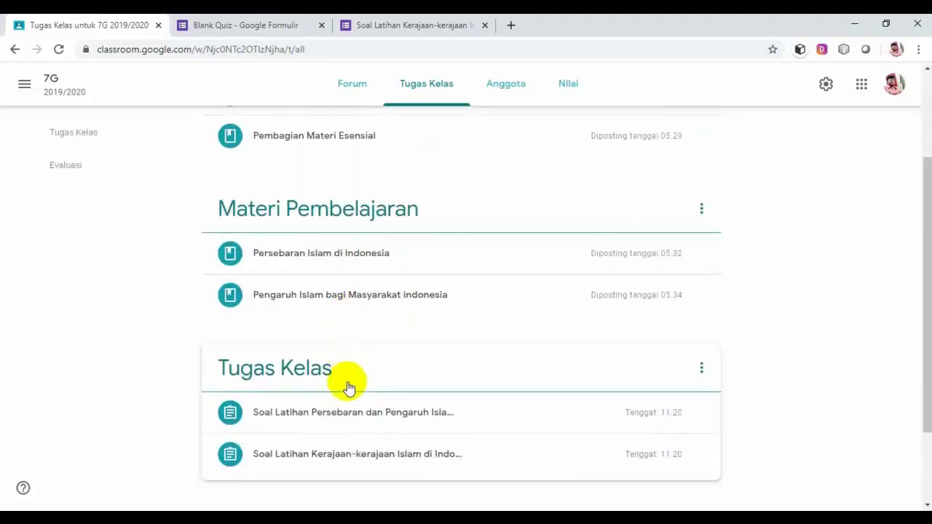
scroll(347, 386, "down", 1)
scroll(357, 353, "up", 2)
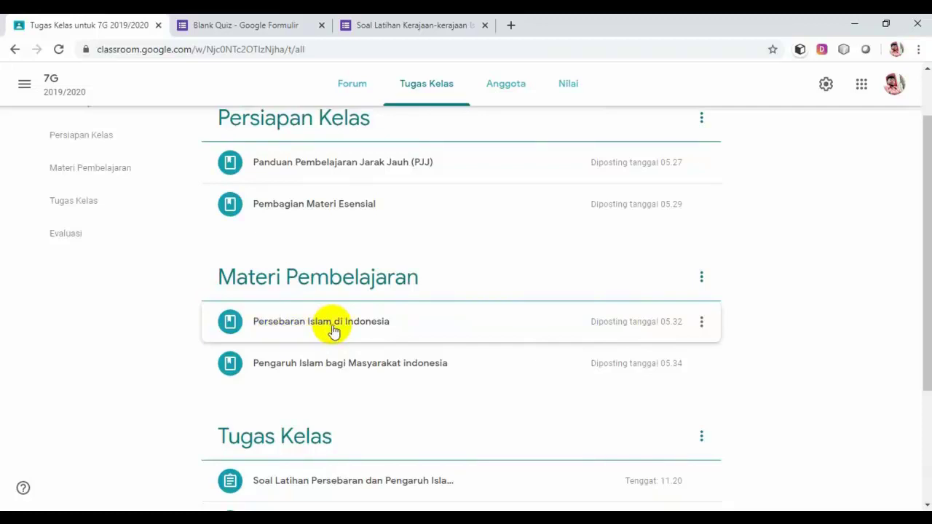
scroll(335, 334, "down", 2)
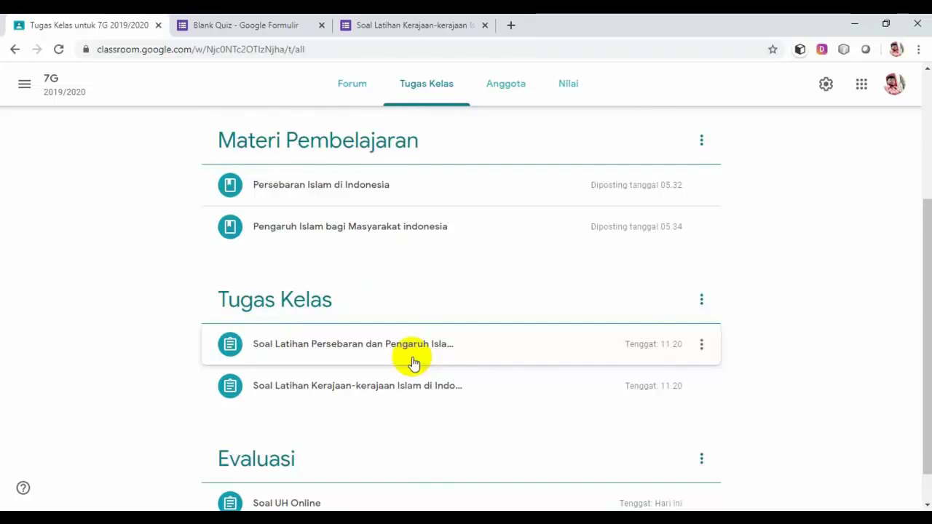
scroll(413, 361, "down", 1)
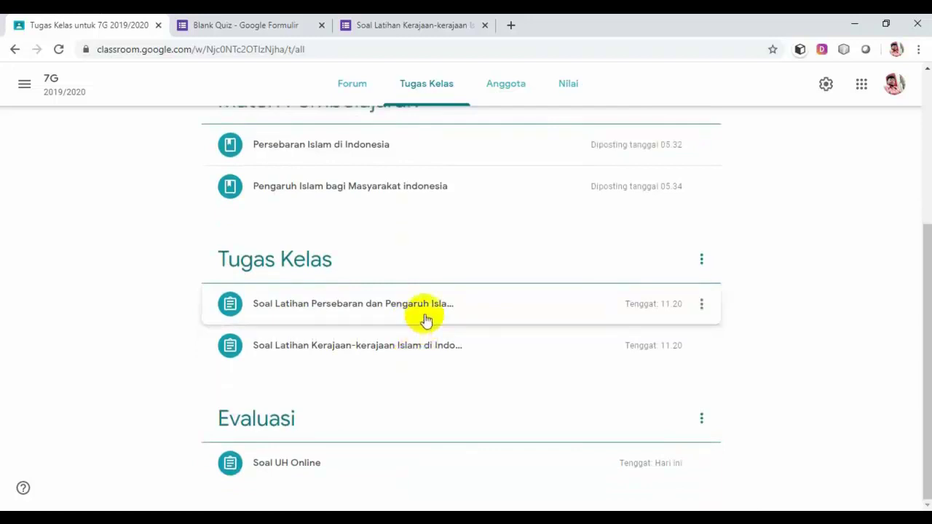
scroll(426, 320, "up", 3)
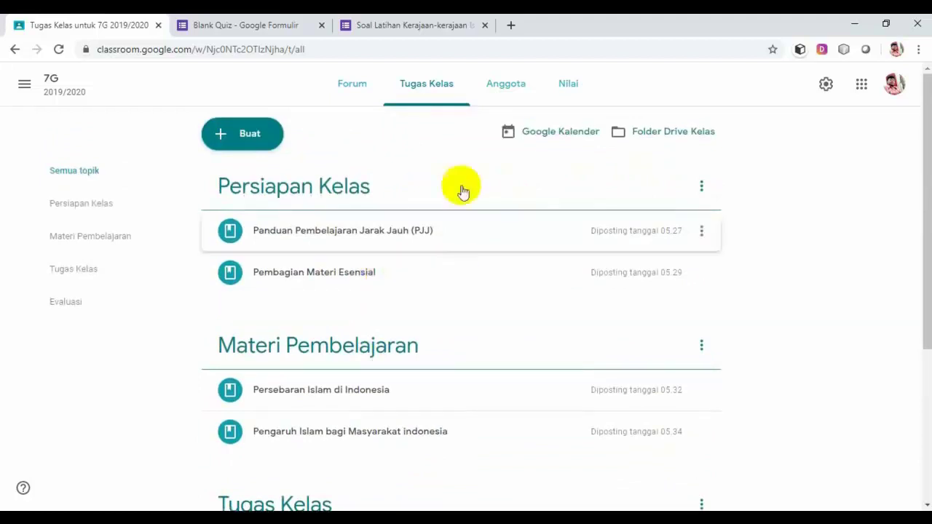
Open the Anggota page for class 7G.
left_click(507, 88)
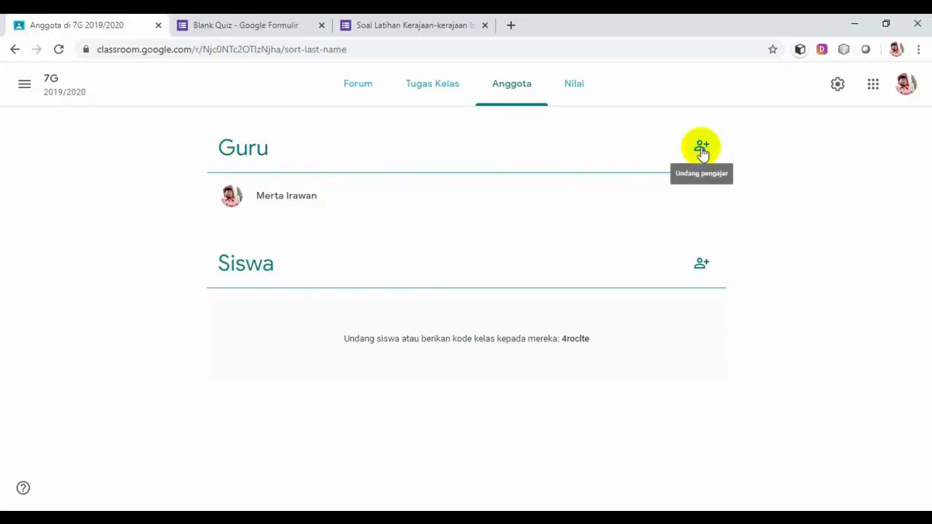
Invite the co-teacher to 7G by entering their e-mail address and sending the invitation.
left_click(702, 149)
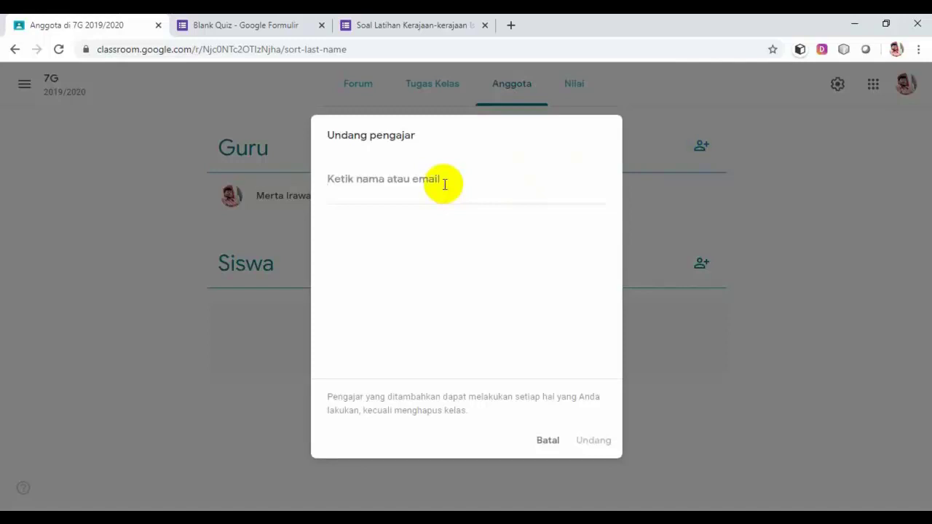
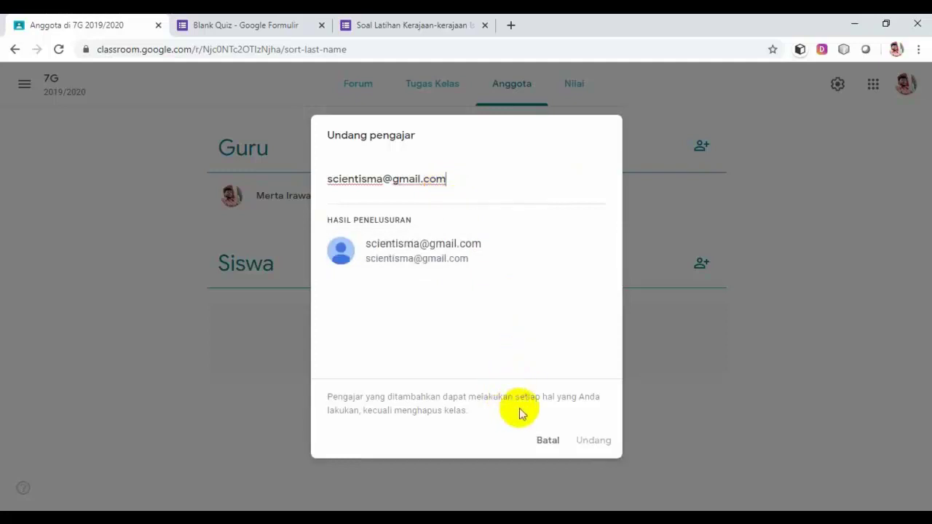
left_click(436, 254)
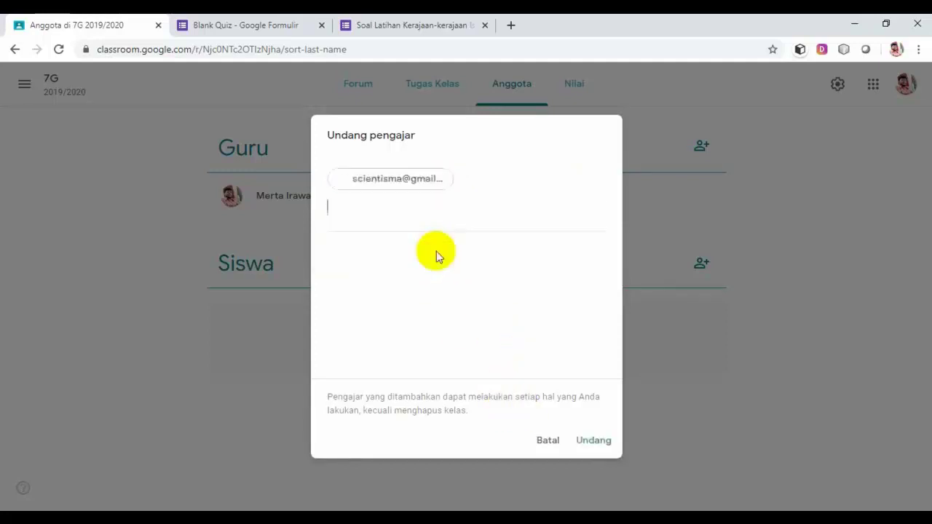
left_click(598, 443)
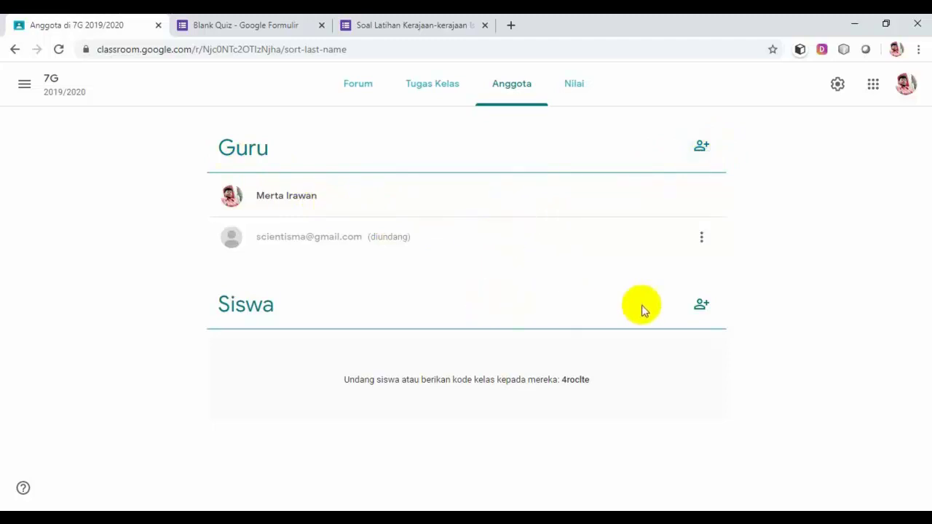
Bring up the Undang siswa dialog from the add-person icon beside Siswa.
left_click(702, 305)
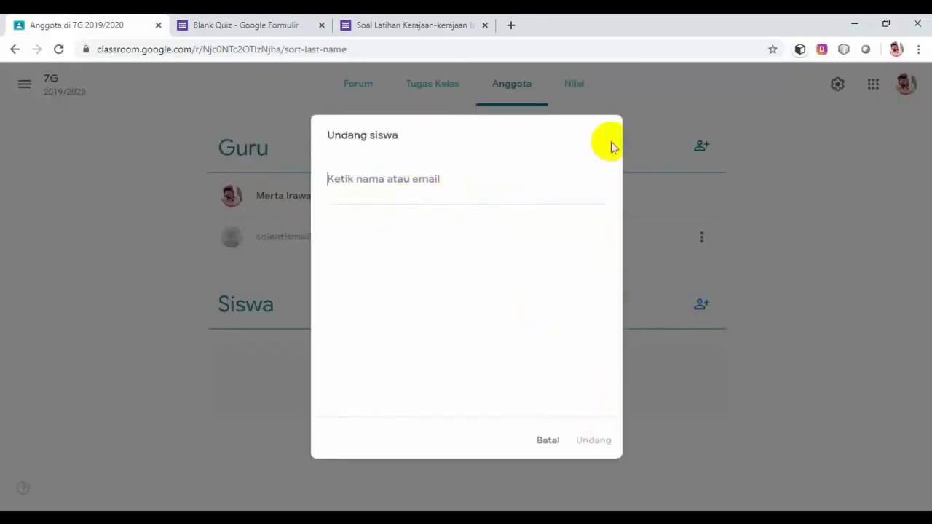
Cancel the Undang siswa dialog and open the 7G Nilai gradebook.
left_click(548, 440)
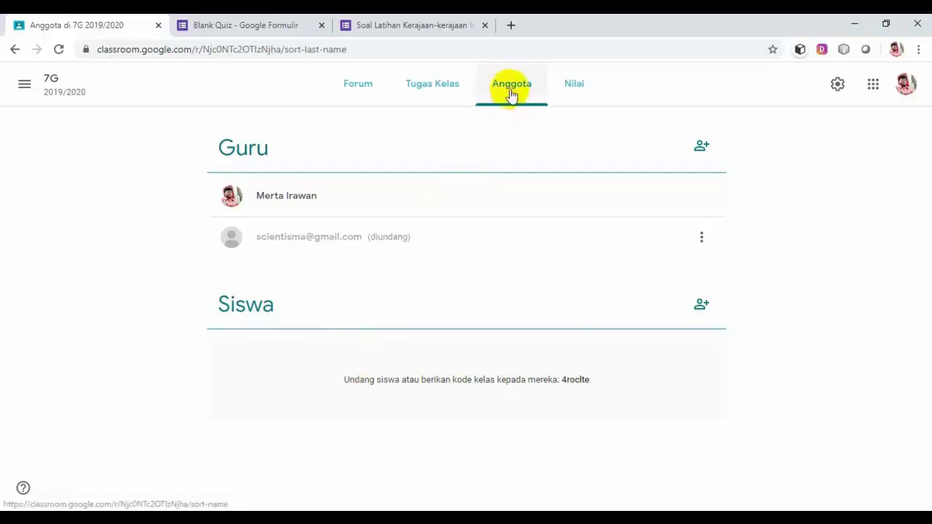
left_click(578, 89)
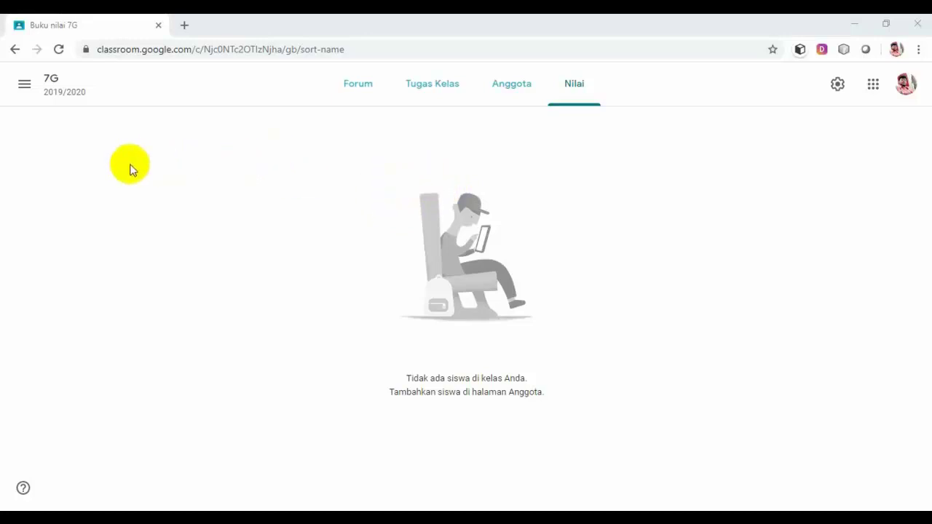
Switch to the Pembelajaran Virtual class and scroll through its classwork list.
left_click(24, 88)
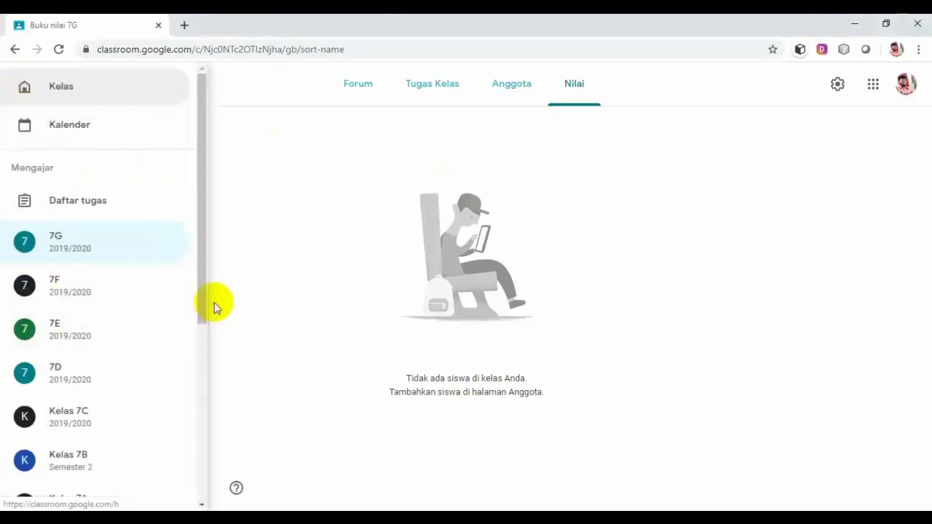
left_click_drag(203, 294, 182, 426)
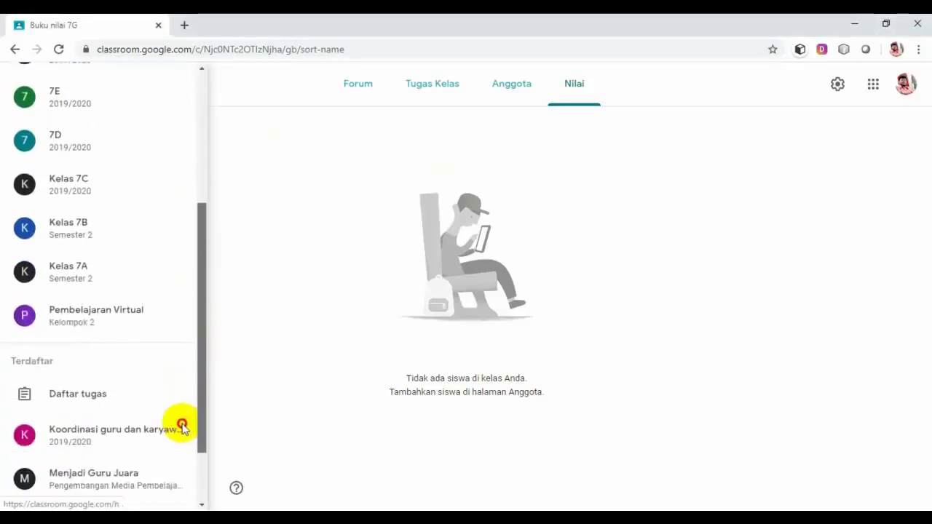
left_click(128, 320)
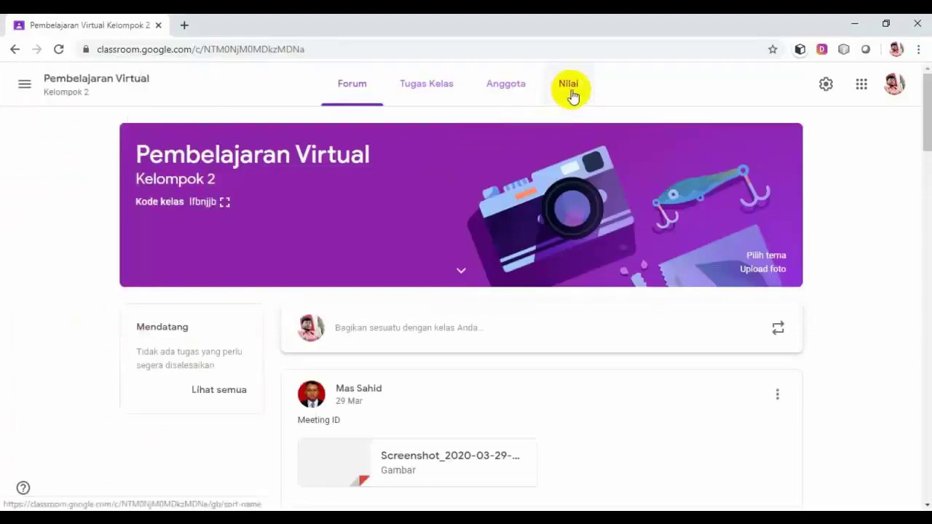
left_click(451, 95)
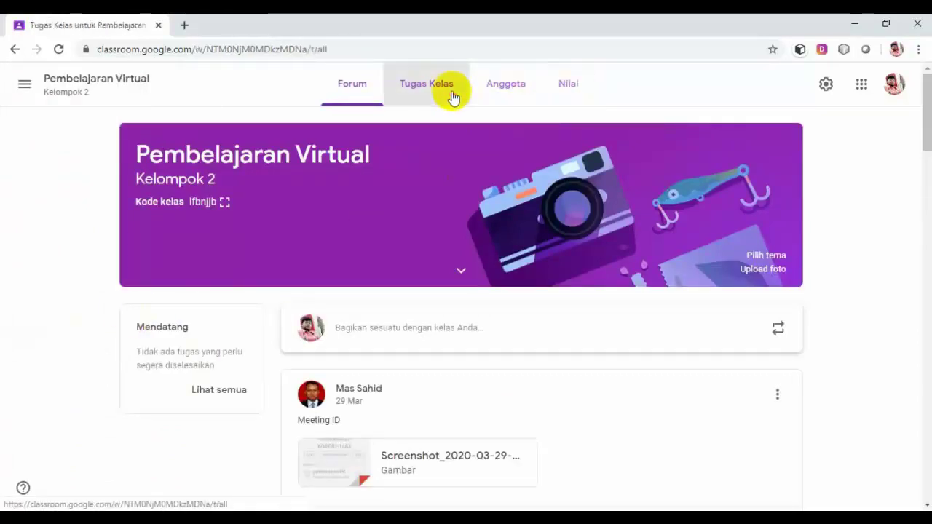
scroll(662, 278, "down", 3)
scroll(658, 280, "down", 7)
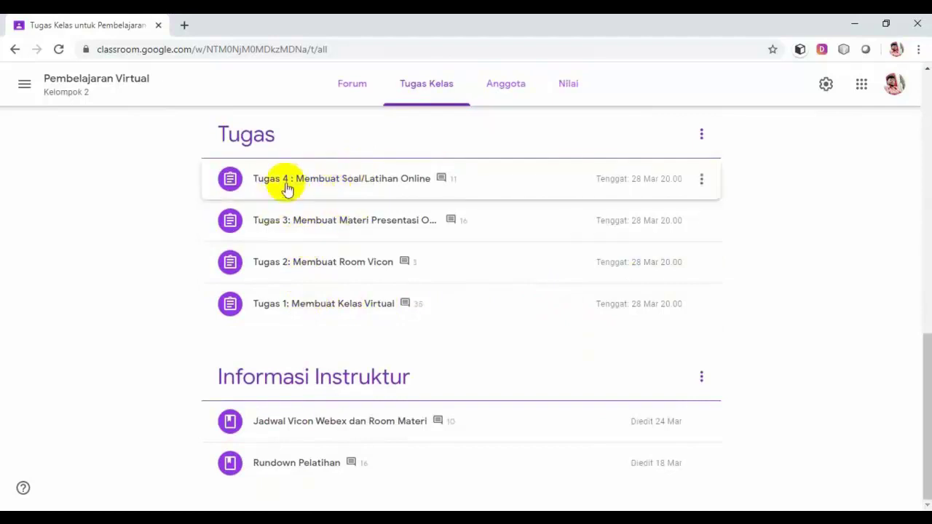
Review the Pembelajaran Virtual gradebook scores for Tugas 1–4, then open the navigation drawer.
left_click(572, 86)
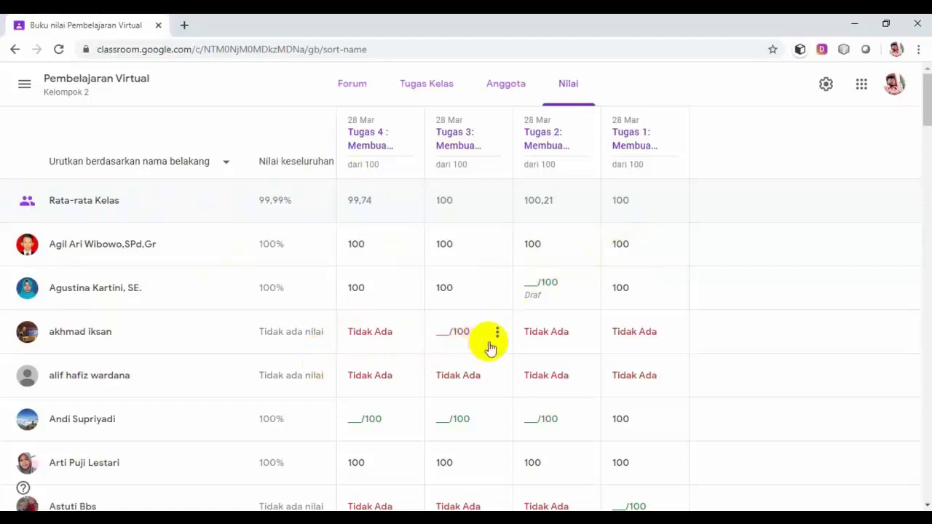
scroll(568, 344, "down", 3)
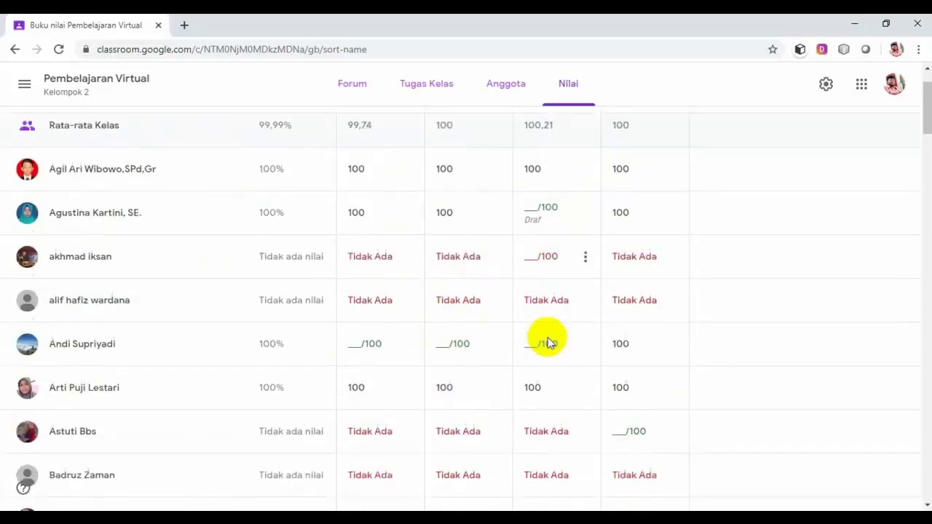
scroll(548, 337, "up", 3)
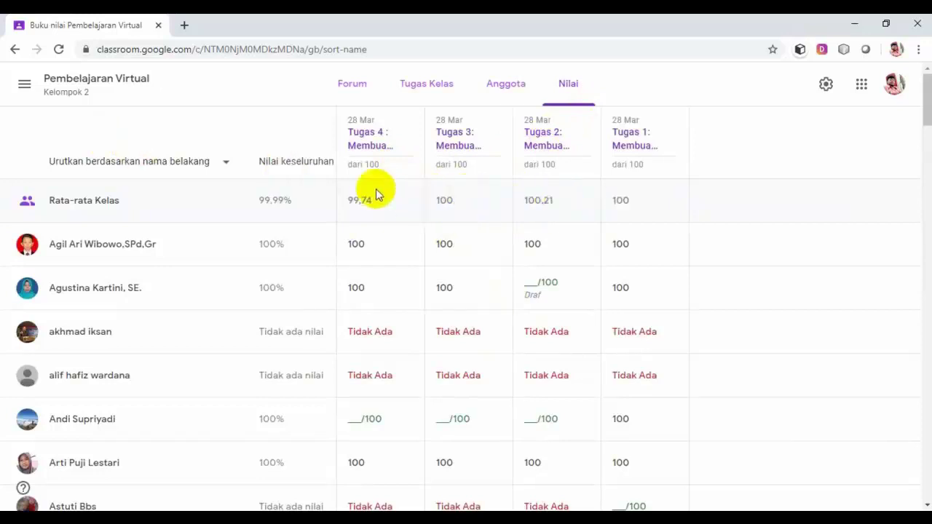
left_click(24, 86)
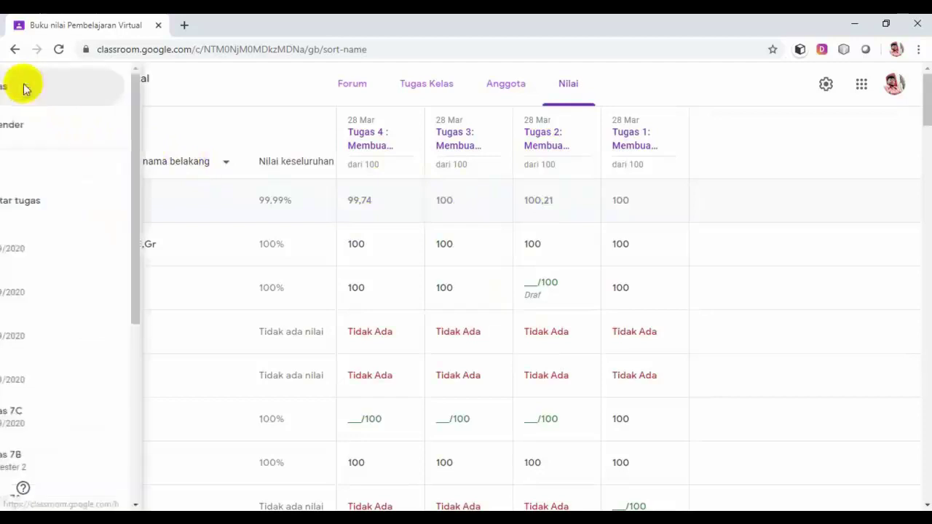
Go to class 7G's Nilai grades page, which still shows no students.
left_click(64, 241)
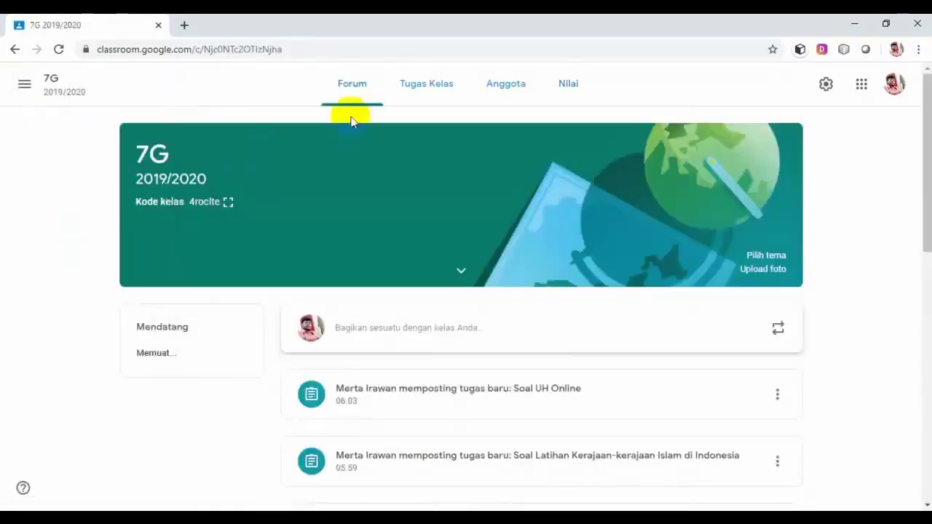
left_click(567, 86)
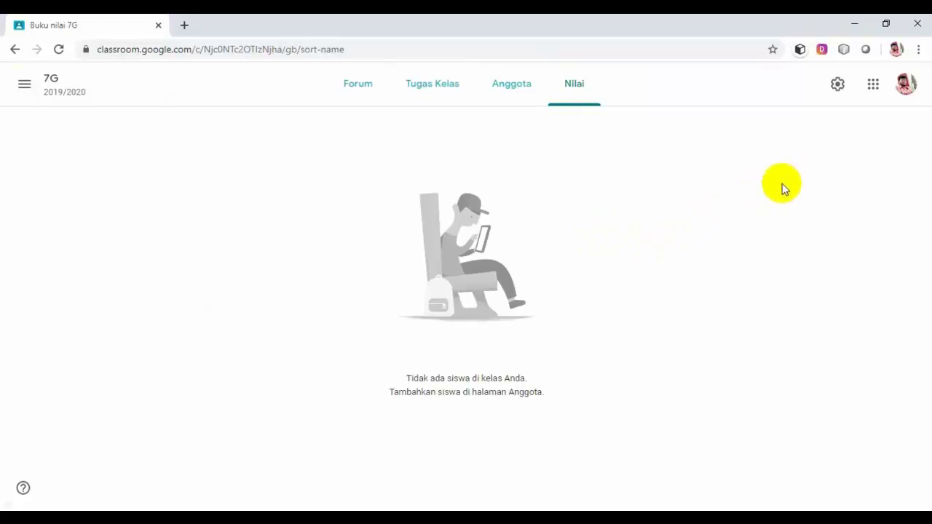
Review 7G's Setelan kelas, including subject IPS and the Kode kelas options, without changing anything.
left_click(838, 87)
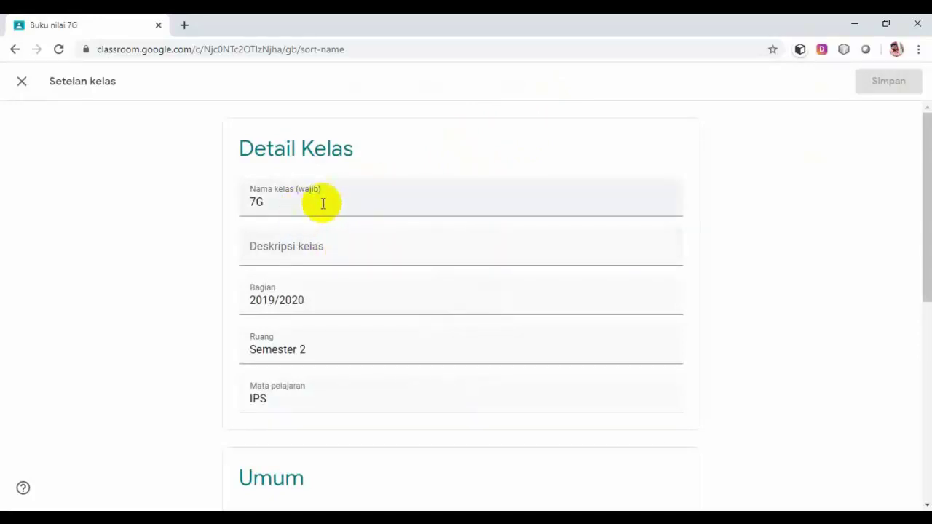
scroll(324, 205, "down", 3)
scroll(327, 211, "up", 2)
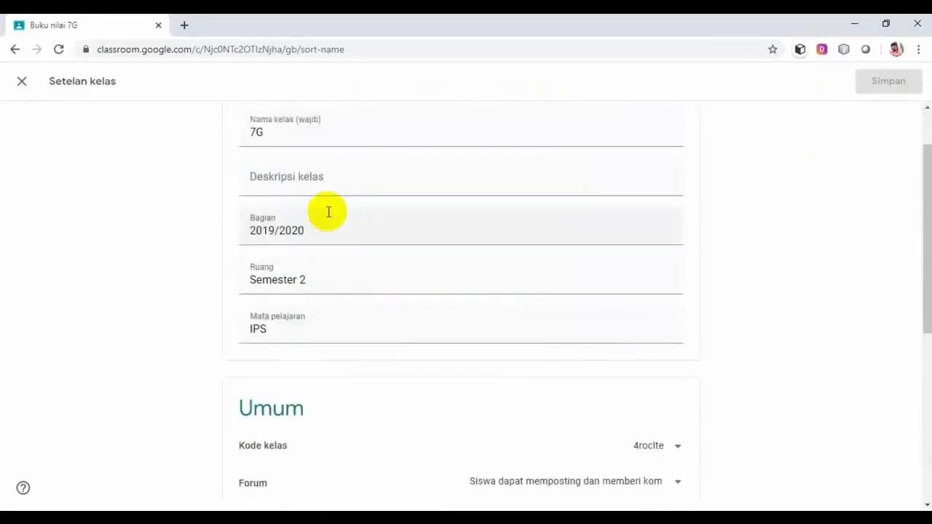
scroll(329, 212, "up", 1)
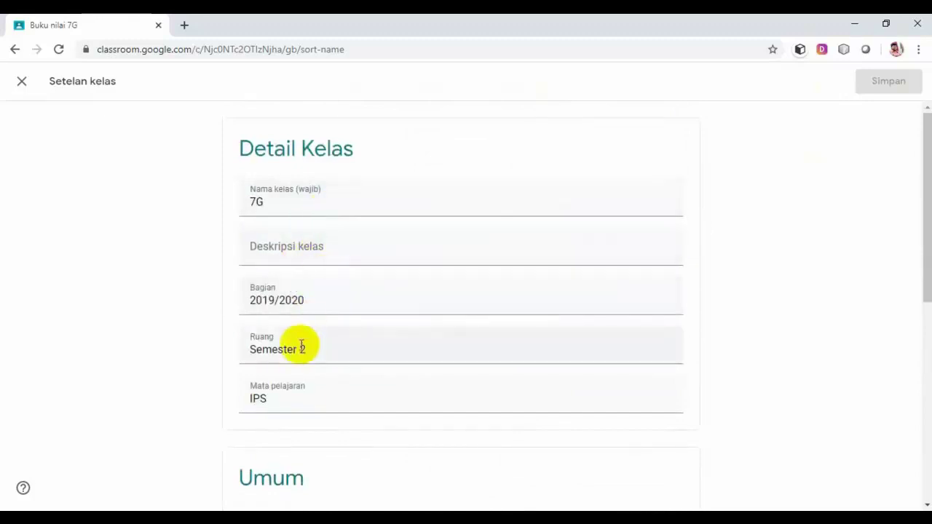
scroll(420, 326, "down", 3)
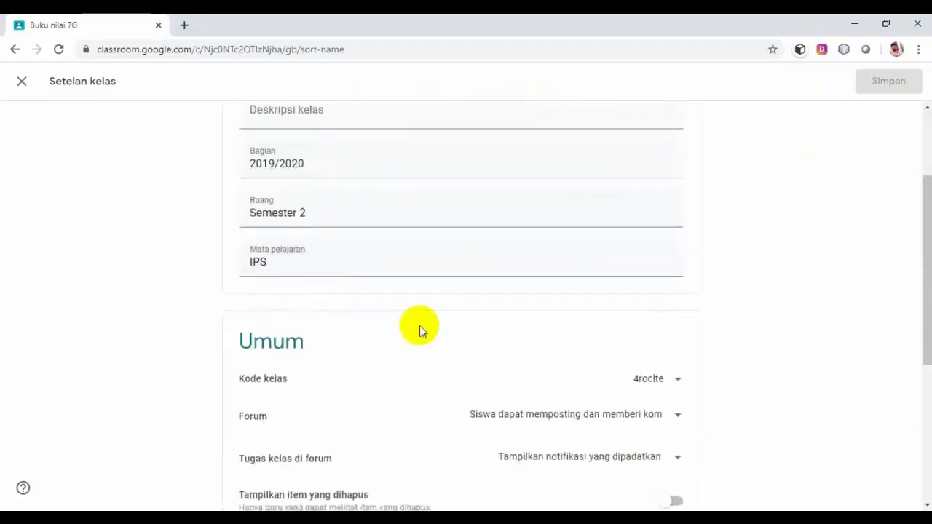
scroll(431, 310, "down", 1)
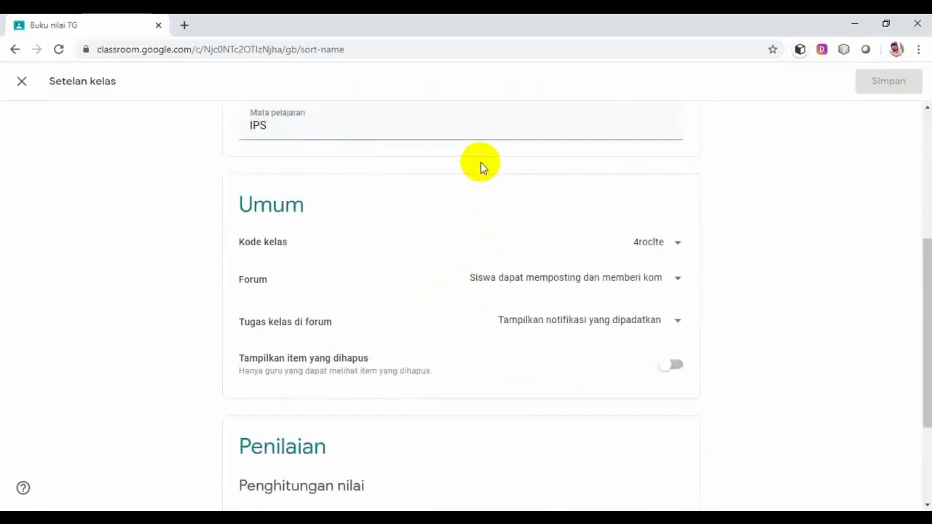
left_click(677, 244)
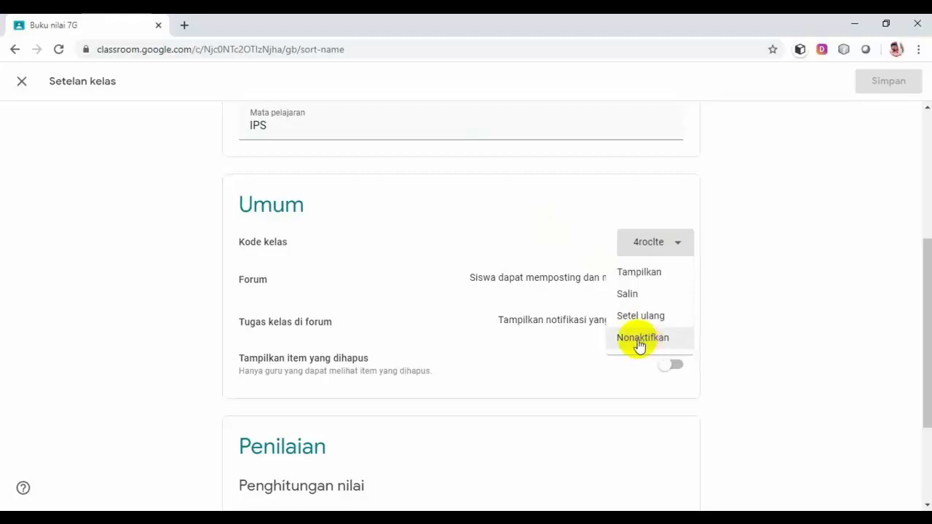
left_click(804, 308)
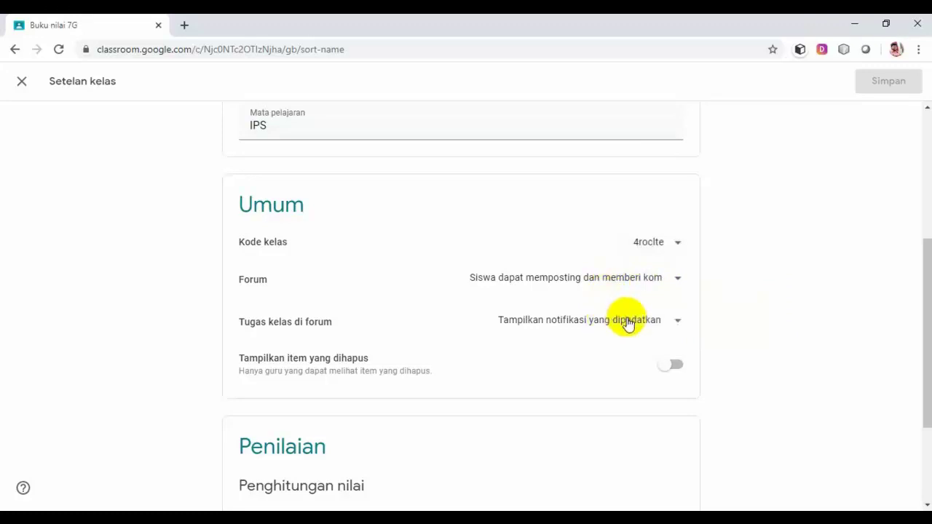
scroll(628, 324, "down", 2)
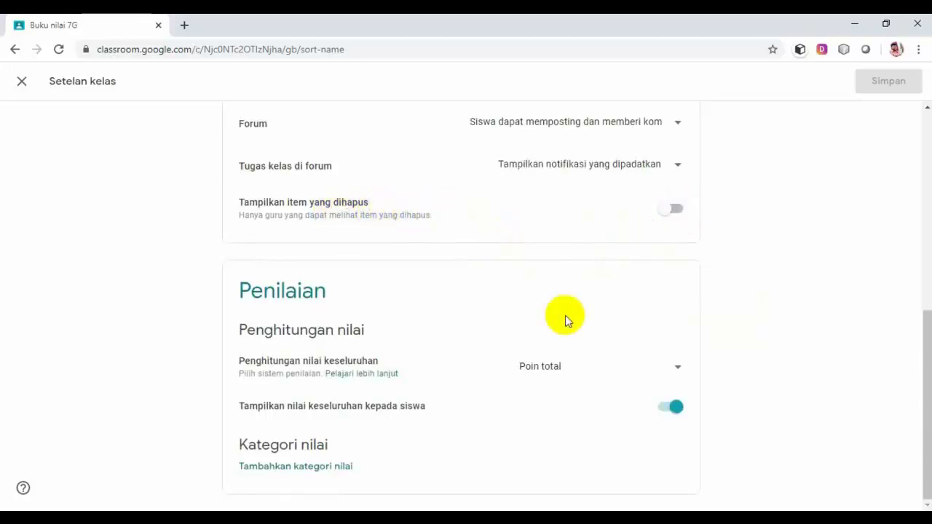
Keep Poin total grade calculation, show overall grades to students, and save 7G's settings.
left_click(678, 372)
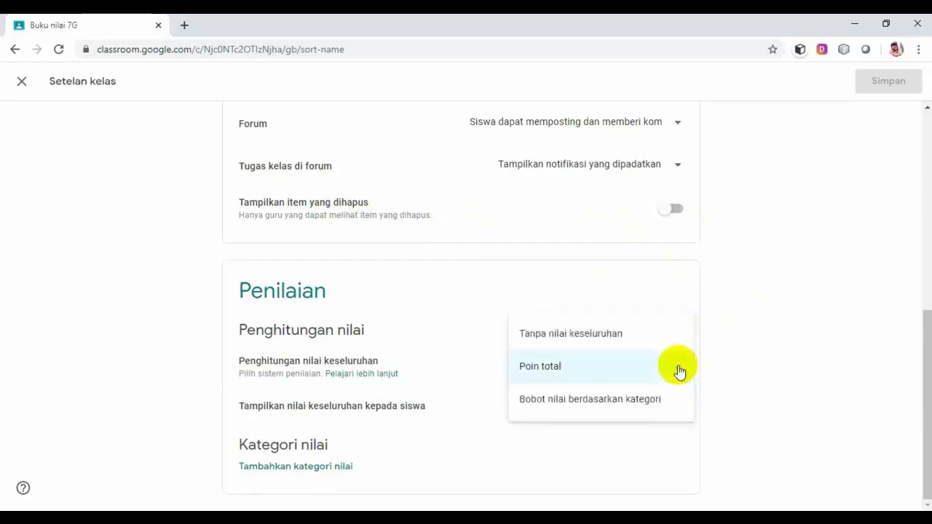
left_click(564, 369)
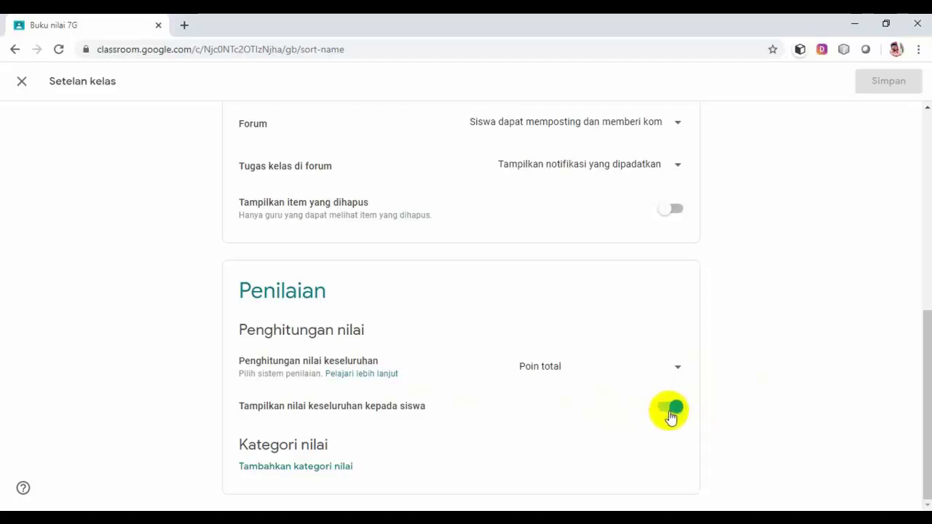
left_click(664, 413)
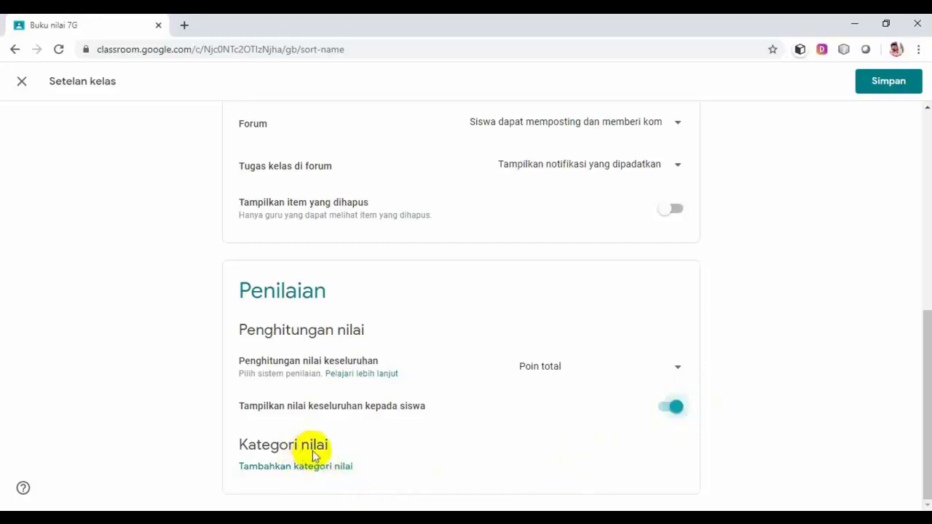
left_click(882, 88)
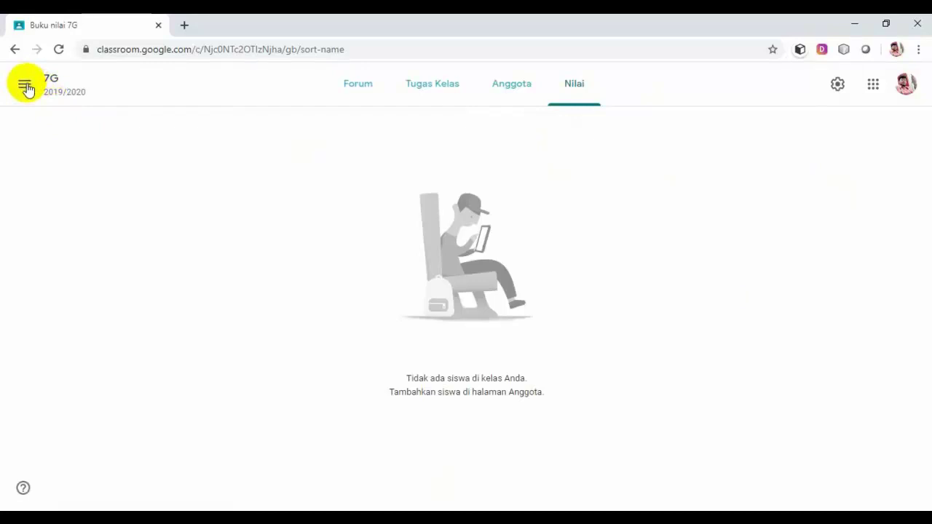
Go back to the Kelas home page showing all class cards, including 7G.
left_click(24, 85)
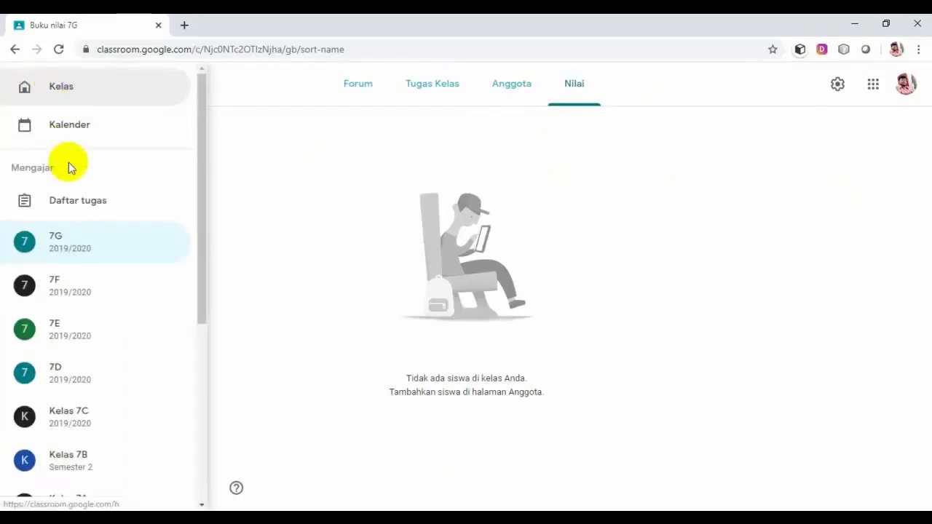
left_click(69, 89)
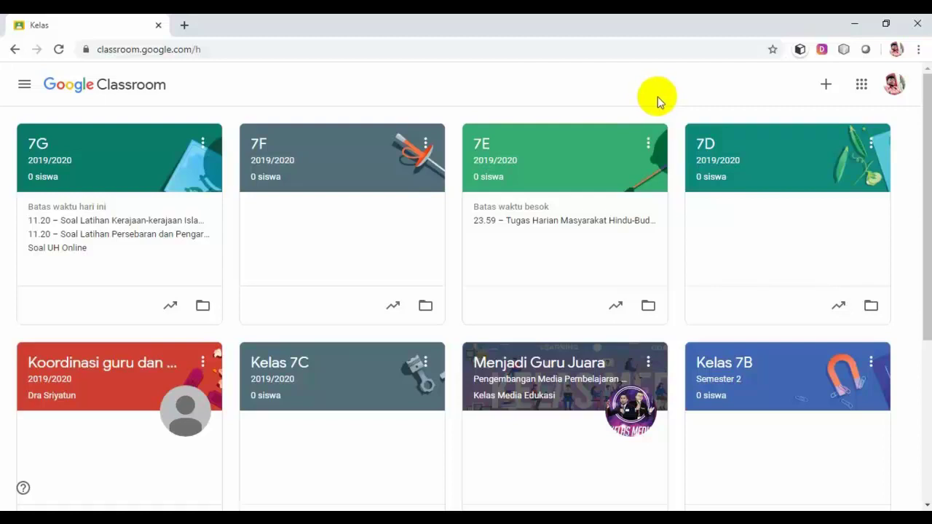
Bring up the Gabung ke kelas dialog, then cancel it without joining.
left_click(827, 87)
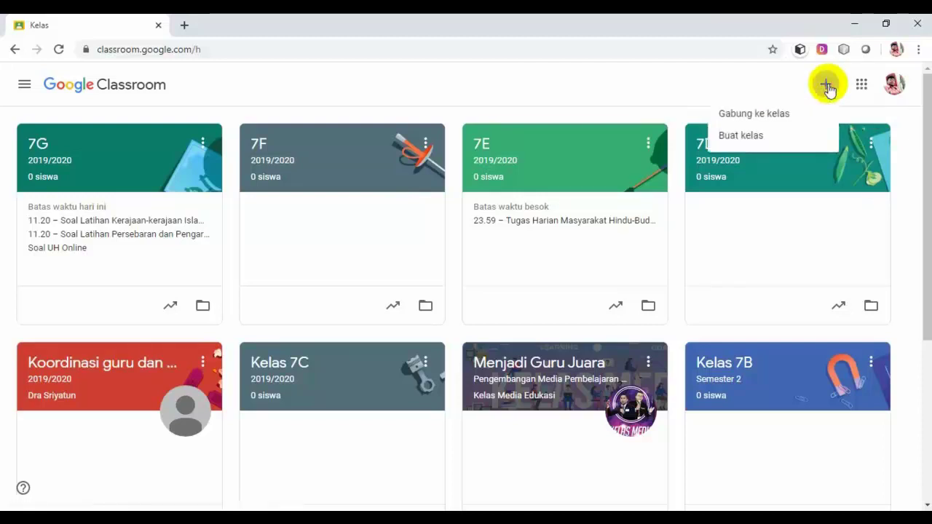
left_click(773, 120)
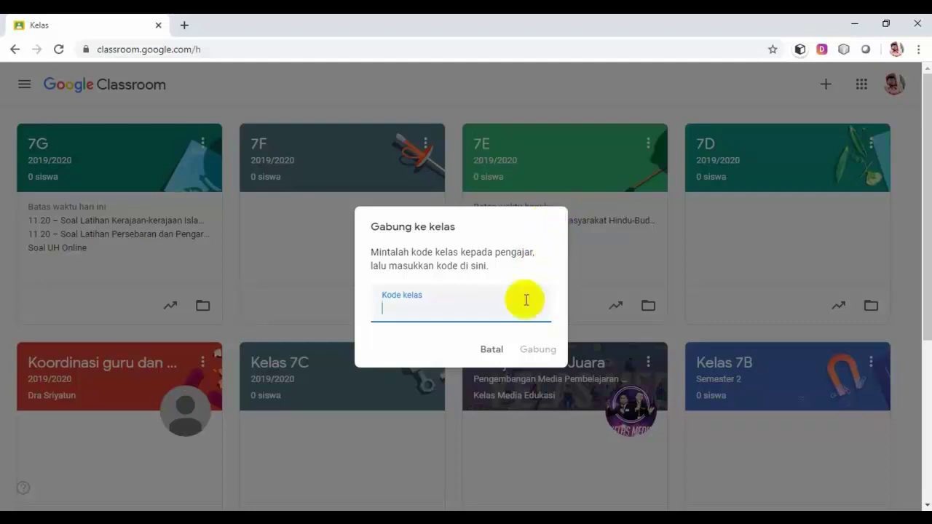
left_click(492, 350)
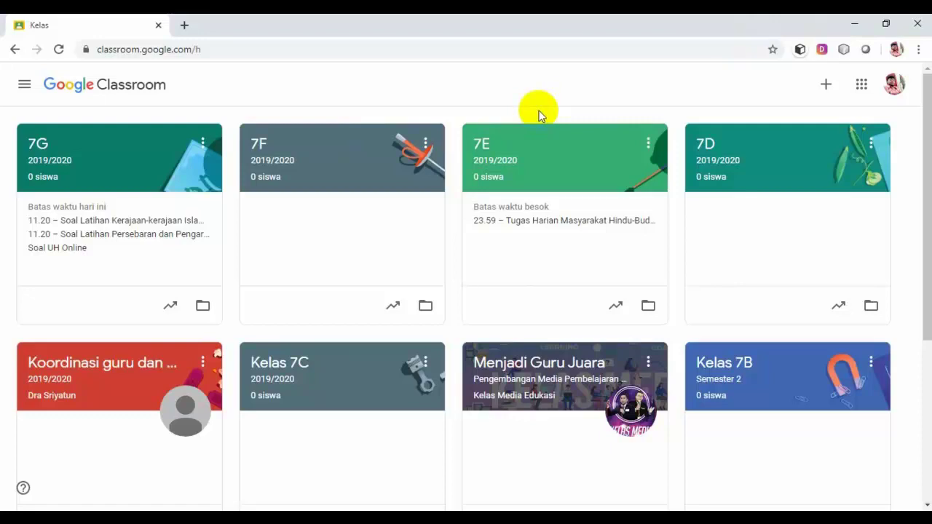
Minimize Chrome, Word and File Explorer to reveal the desktop.
left_click(853, 27)
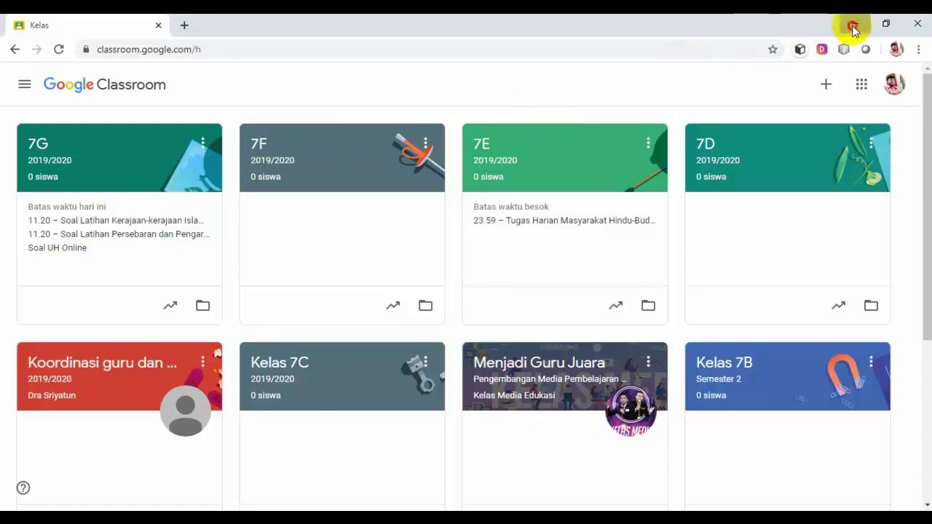
left_click(853, 28)
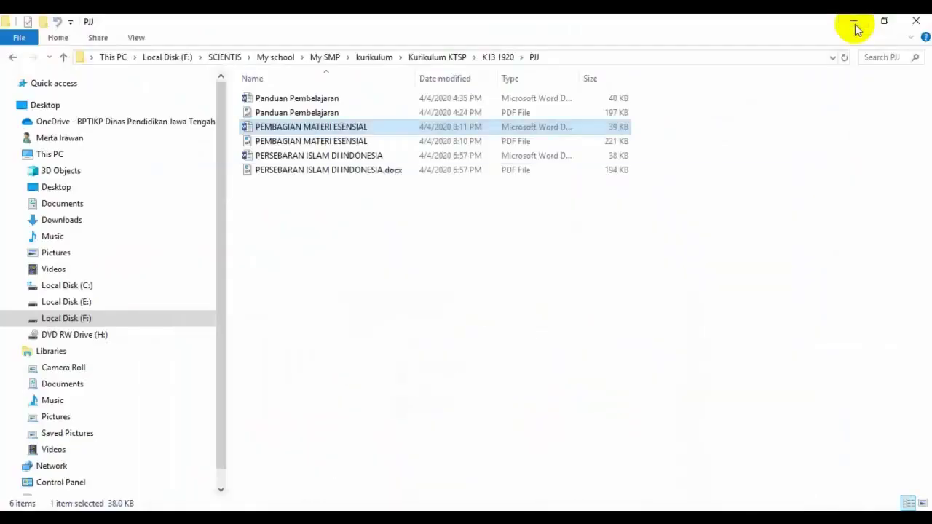
left_click(855, 26)
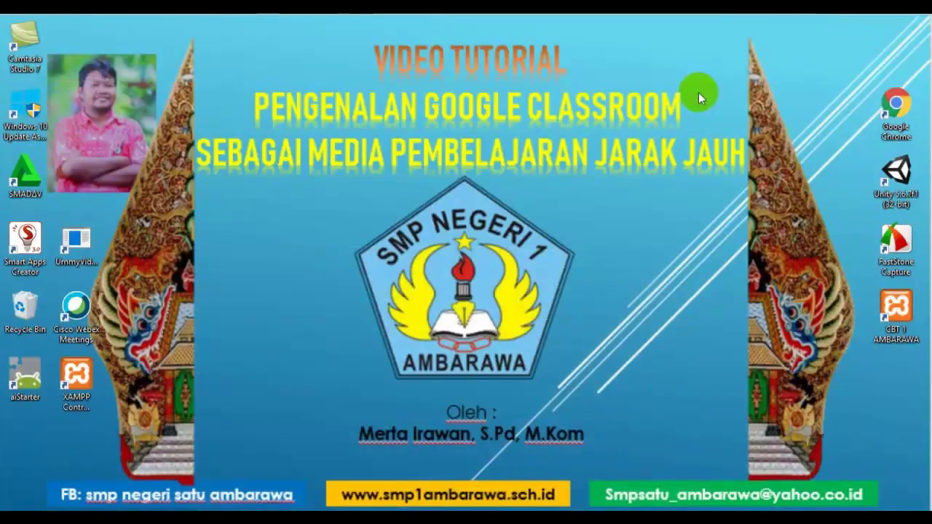